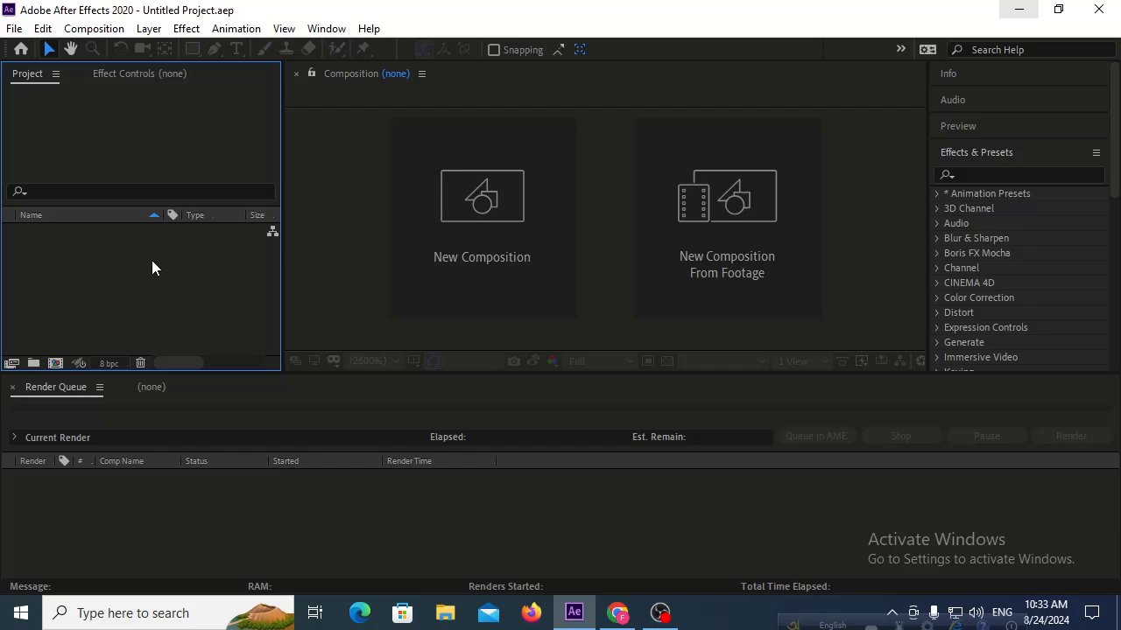
Step: Import work.ai as Composition - Retain Layer Sizes and open the resulting work composition
double_click(150, 260)
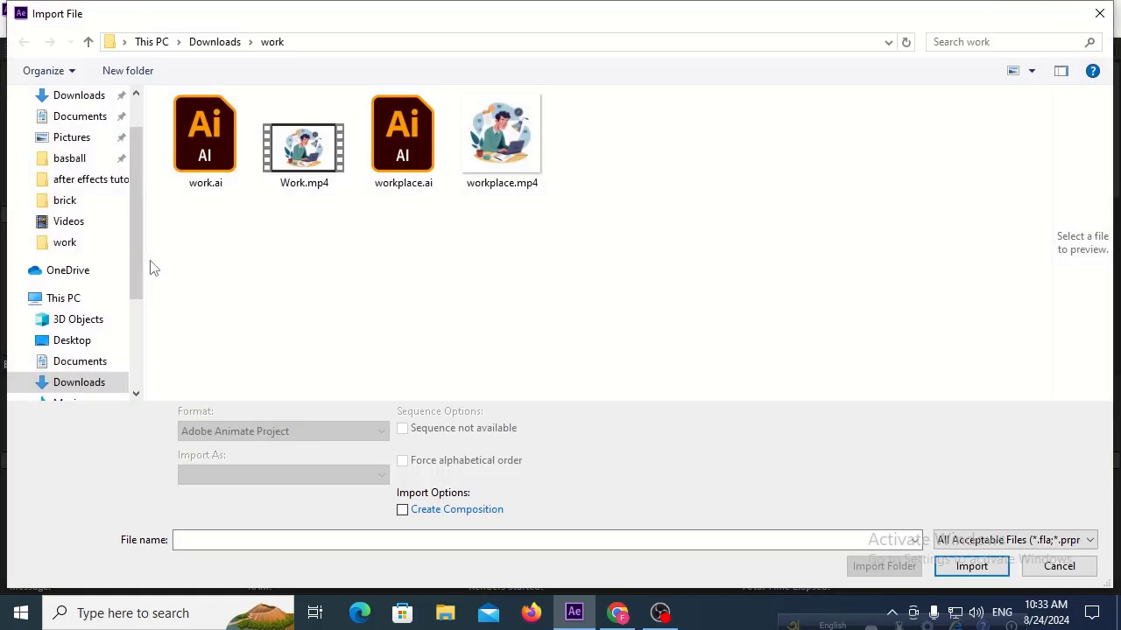
left_click(215, 173)
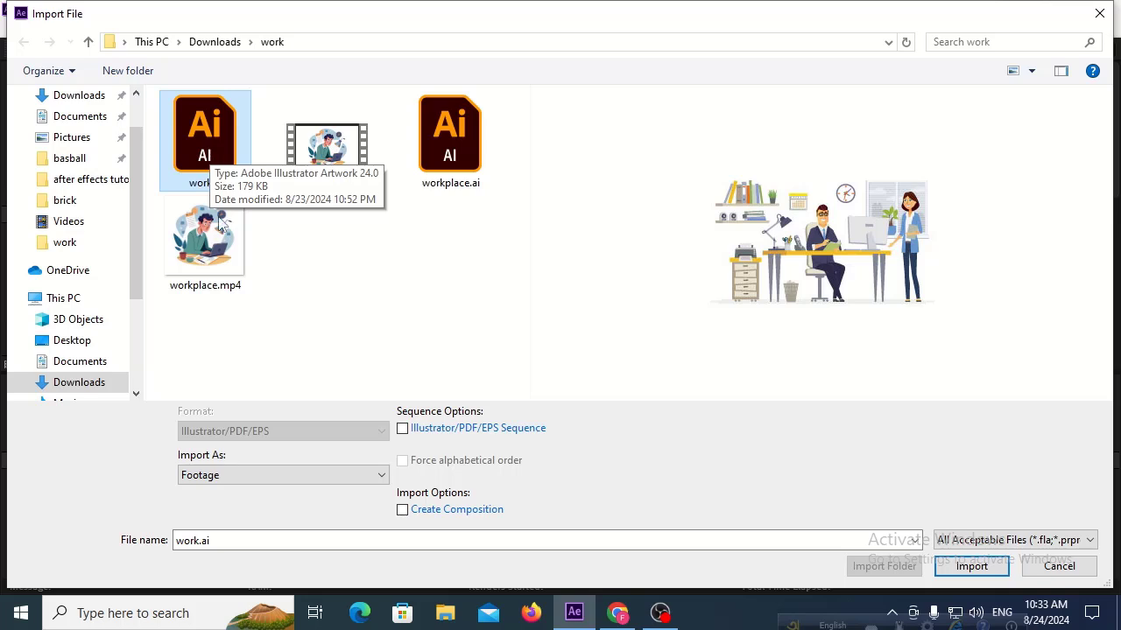
left_click(258, 475)
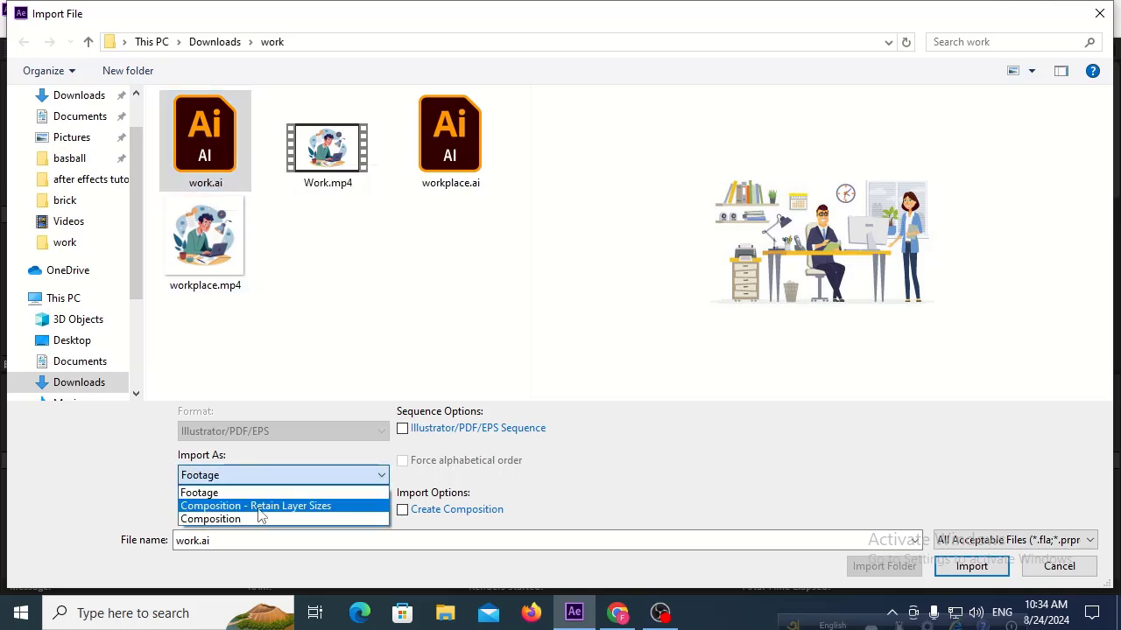
left_click(257, 508)
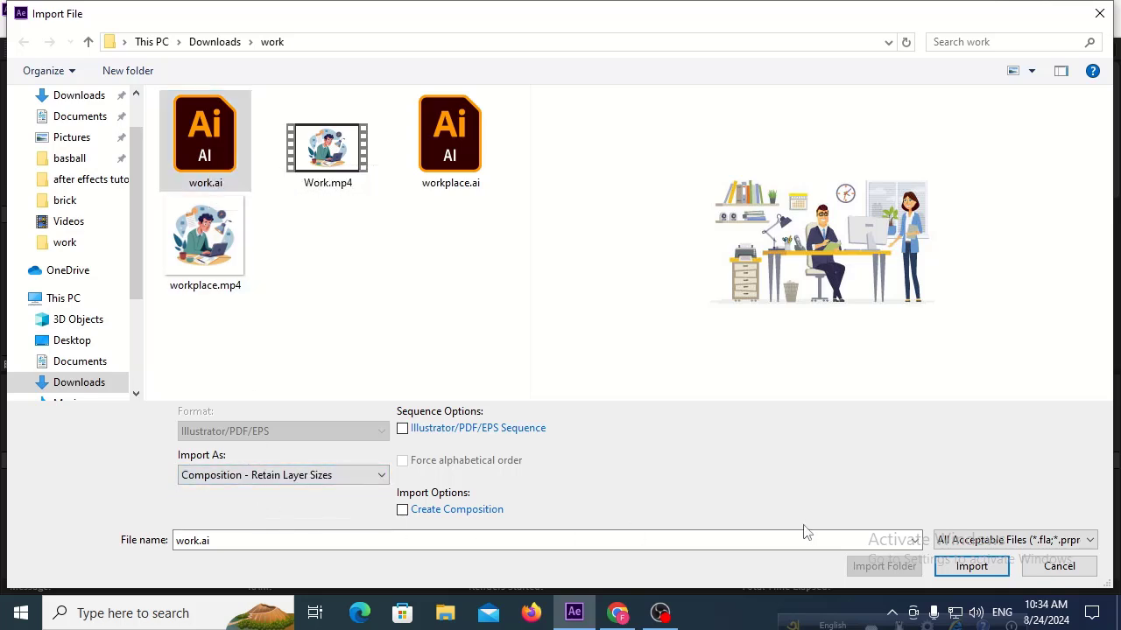
left_click(954, 565)
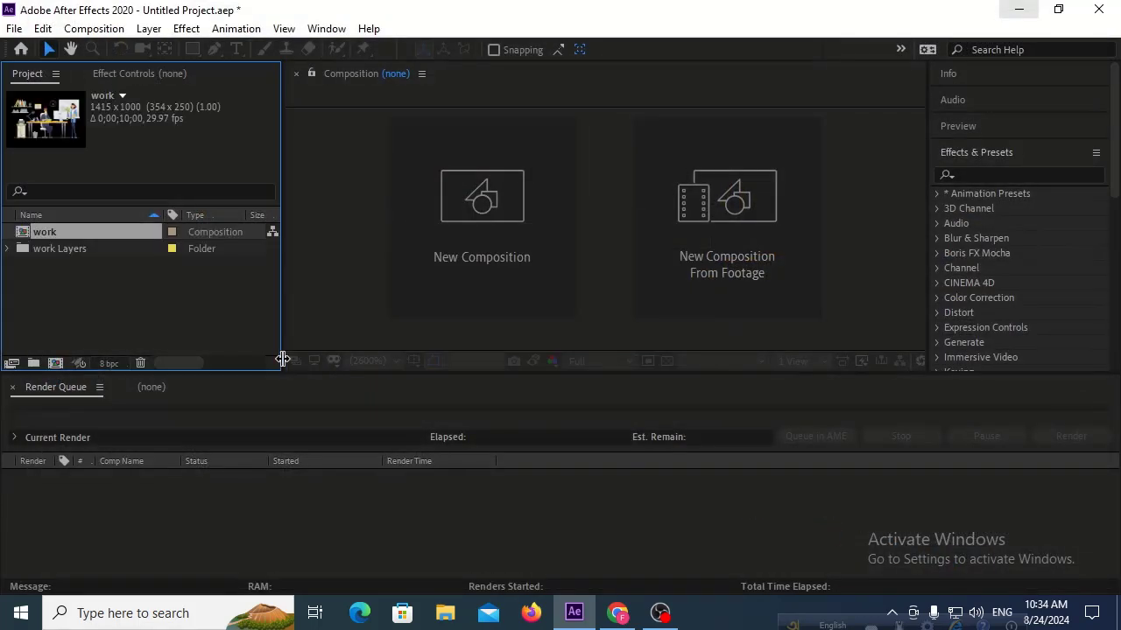
double_click(89, 231)
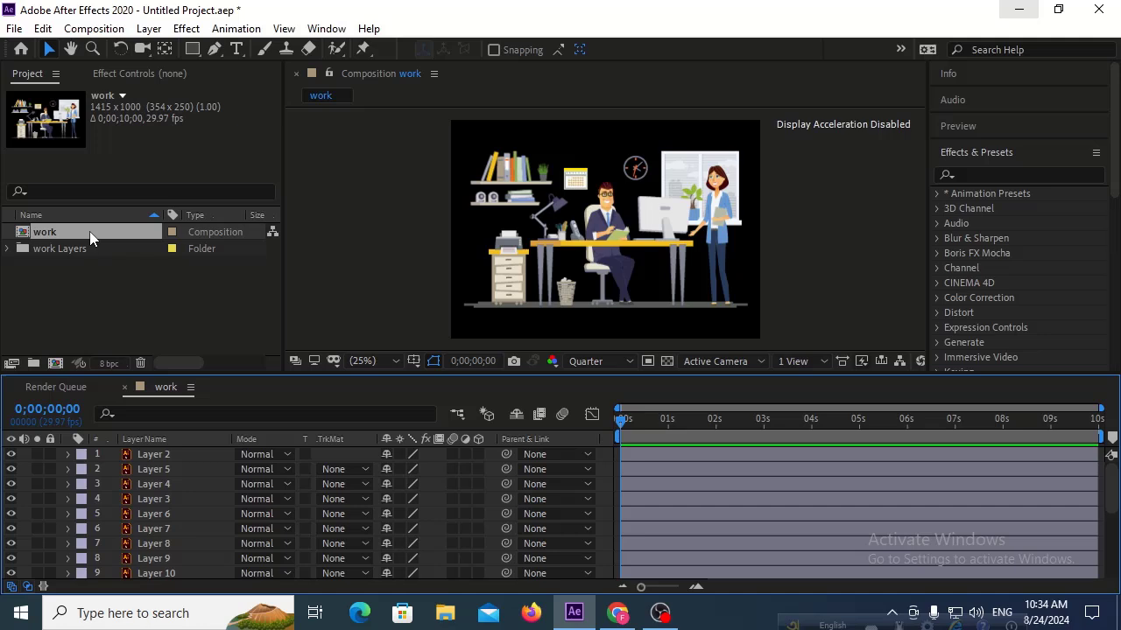
left_click(667, 361)
left_click(667, 360)
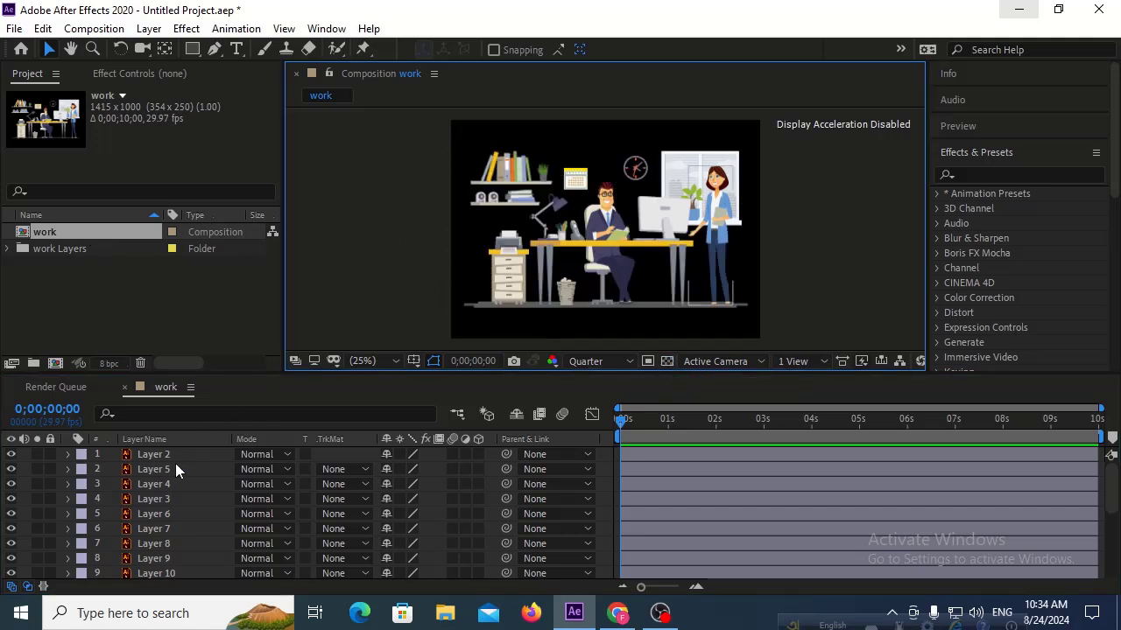
Step: Create a white 1415 x 1000 px solid named bg and move it beneath all the other layers
scroll(175, 459, "down", 3)
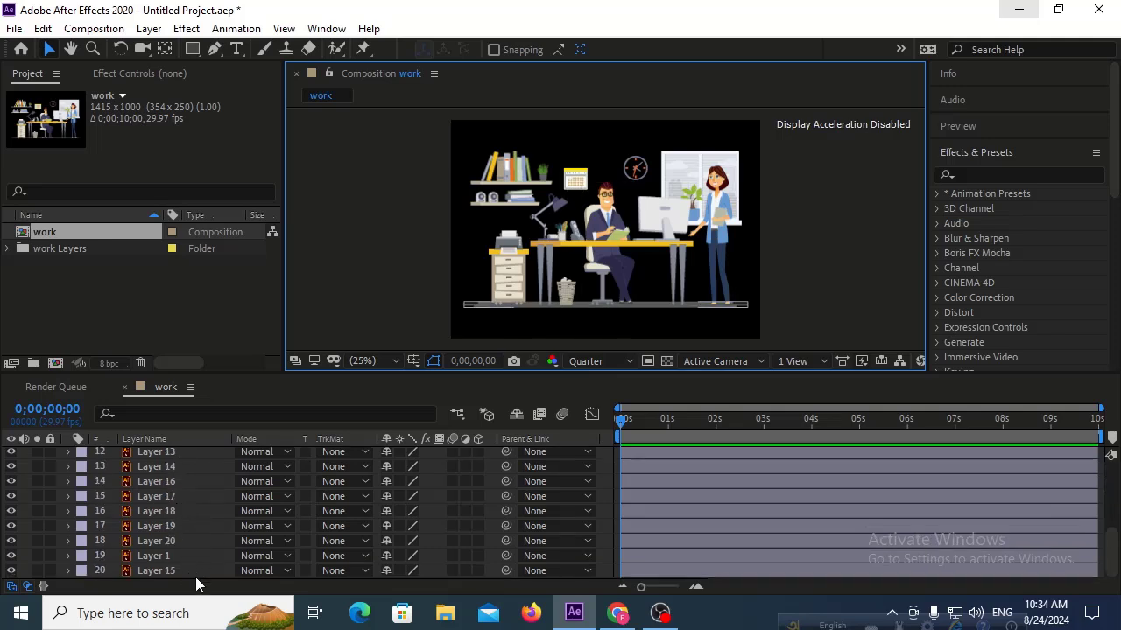
left_click(315, 567)
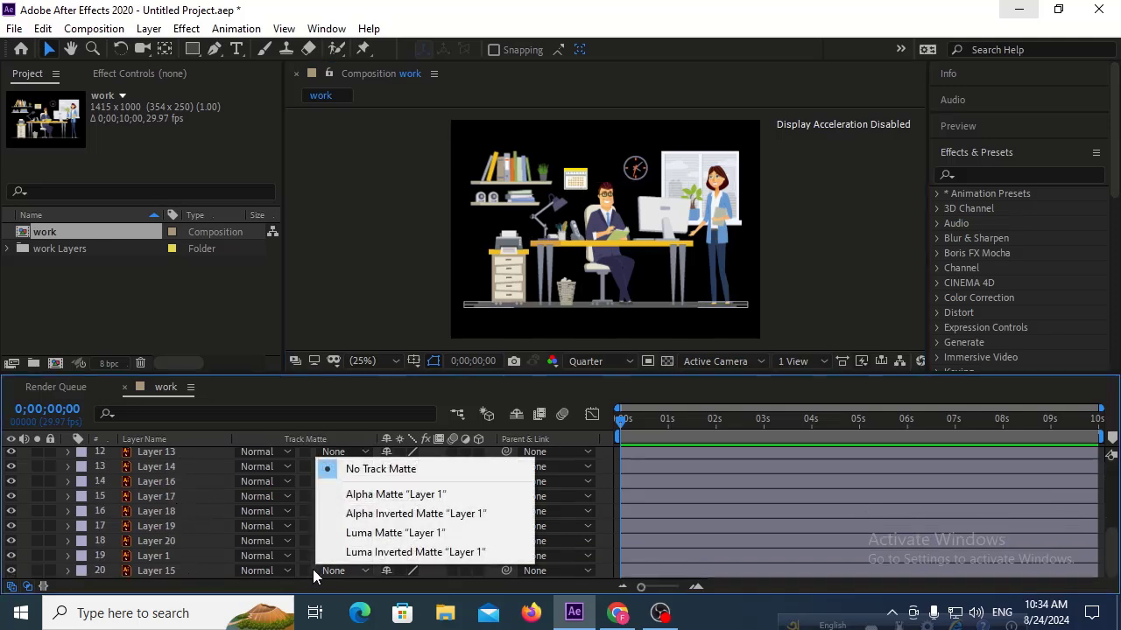
left_click(312, 570)
right_click(312, 570)
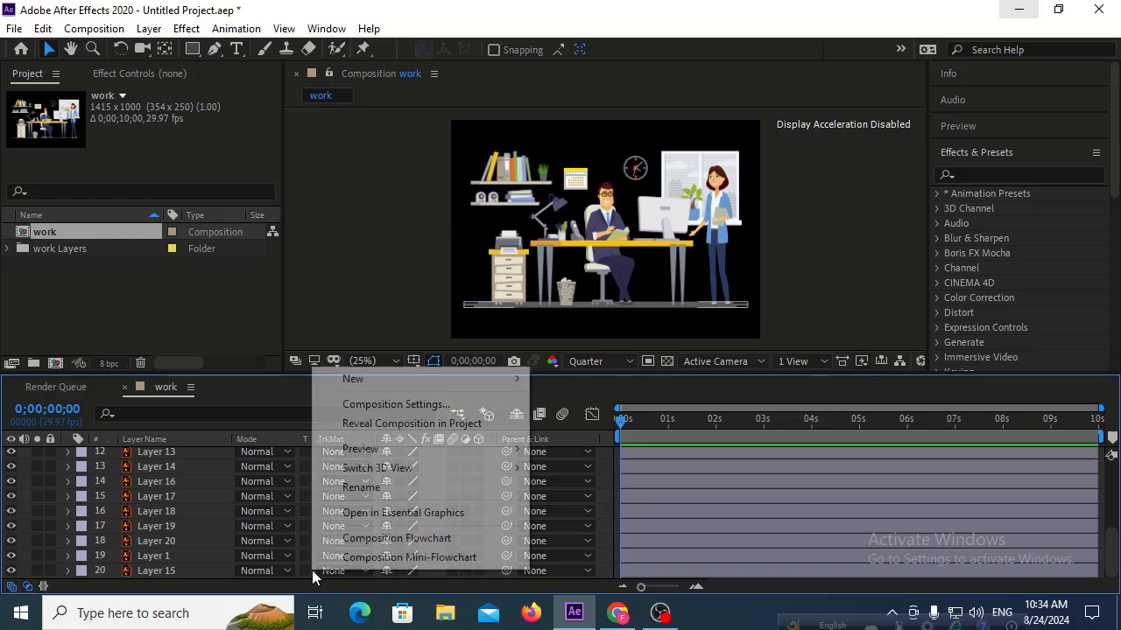
mouse_move(449, 381)
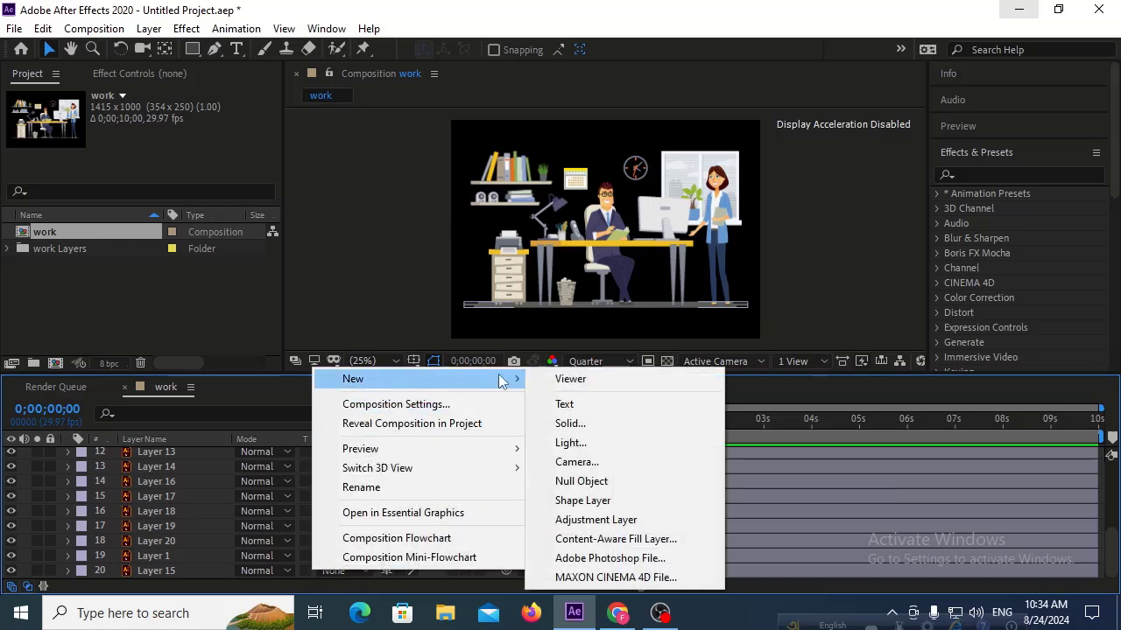
left_click(573, 423)
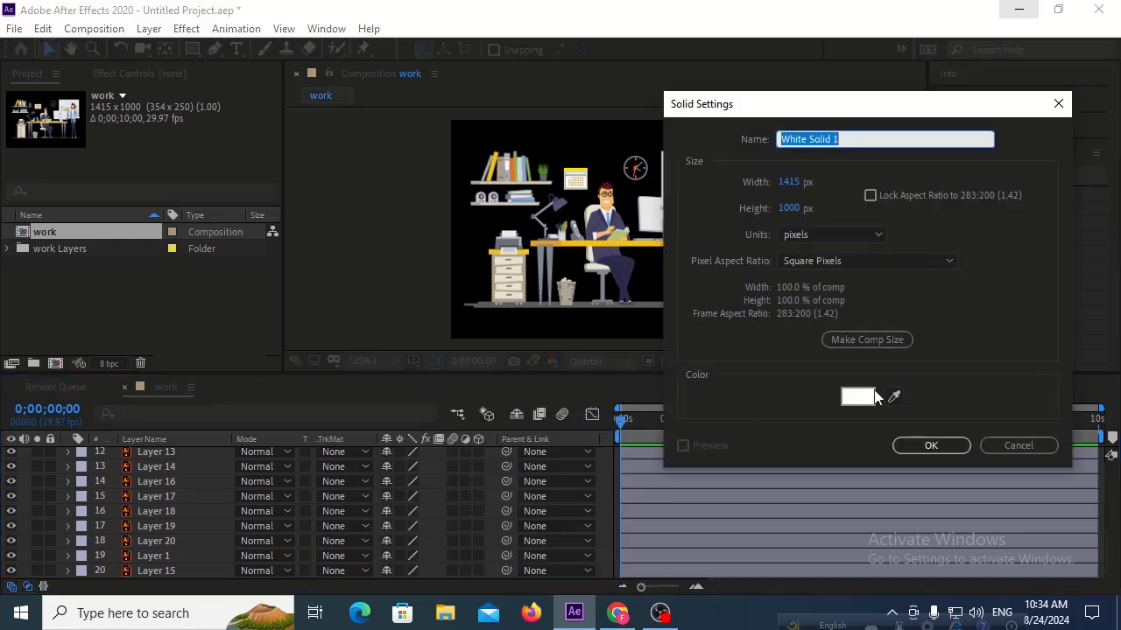
type("bg")
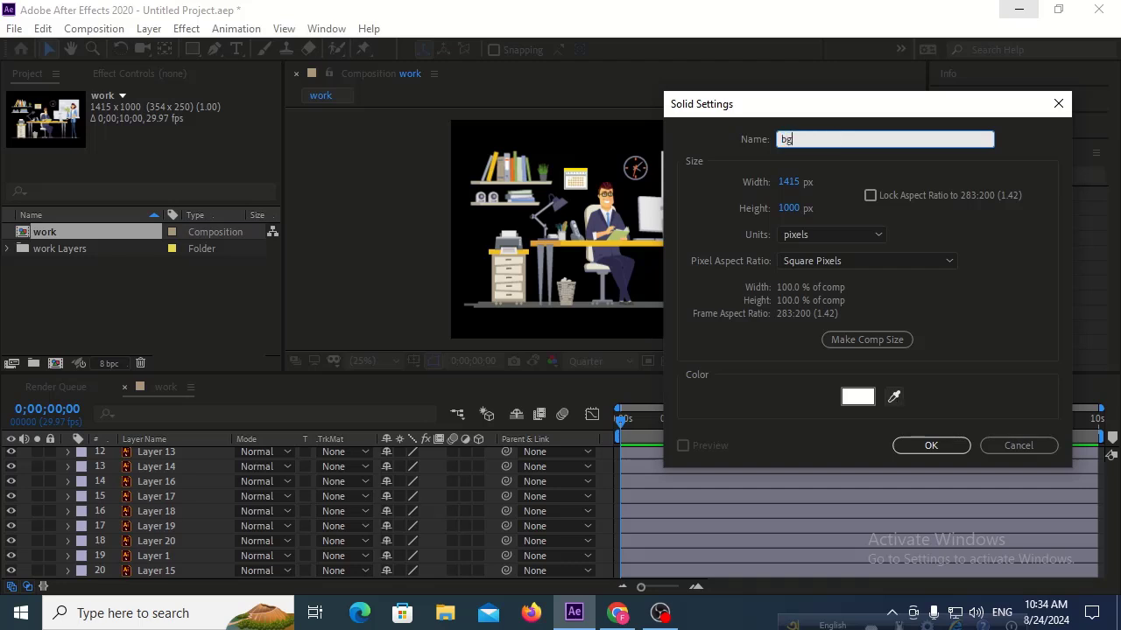
left_click(930, 446)
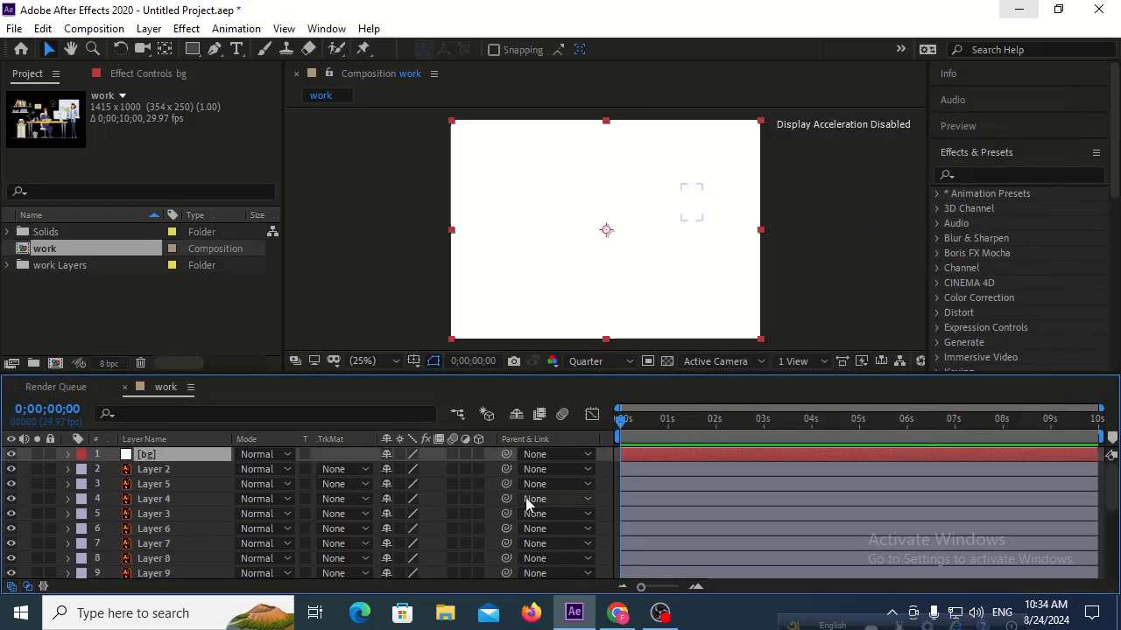
left_click_drag(189, 460, 172, 577)
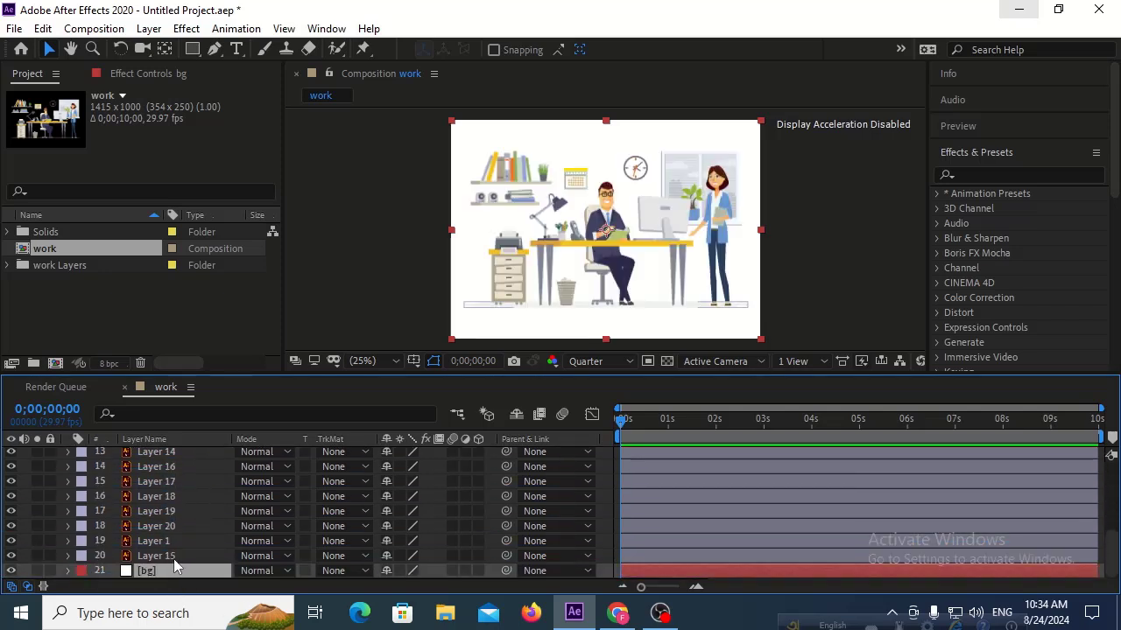
Step: Move the anchor point of the standing woman's layer (Layer 2) straight down to the bottom edge of the canvas with the Pan Behind tool
left_click(172, 559)
scroll(171, 557, "up", 5)
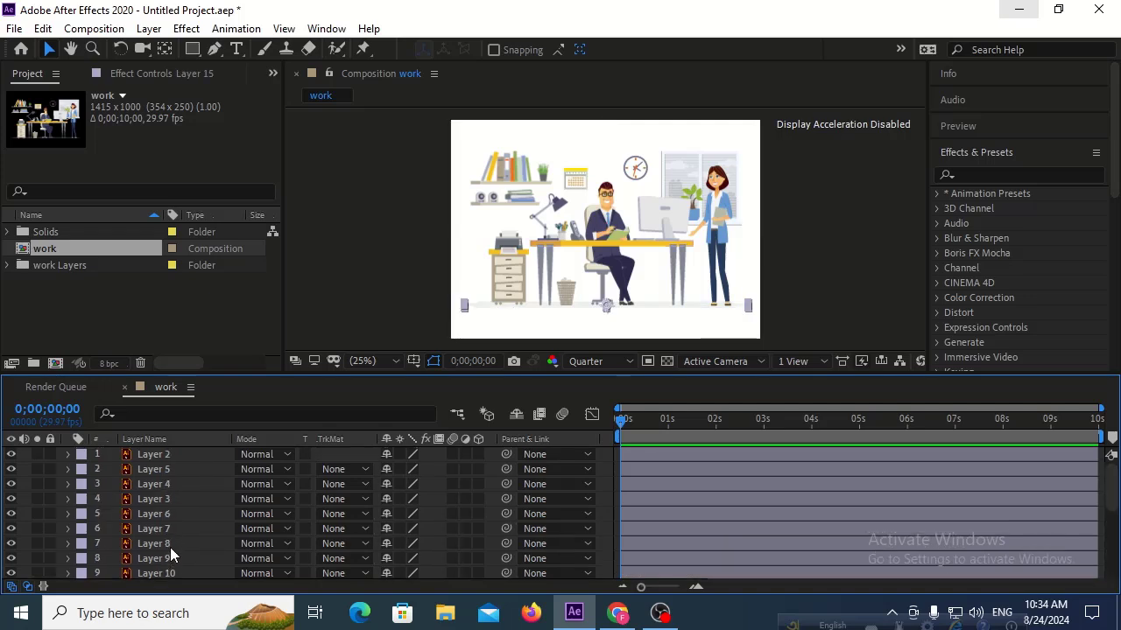
left_click(158, 469)
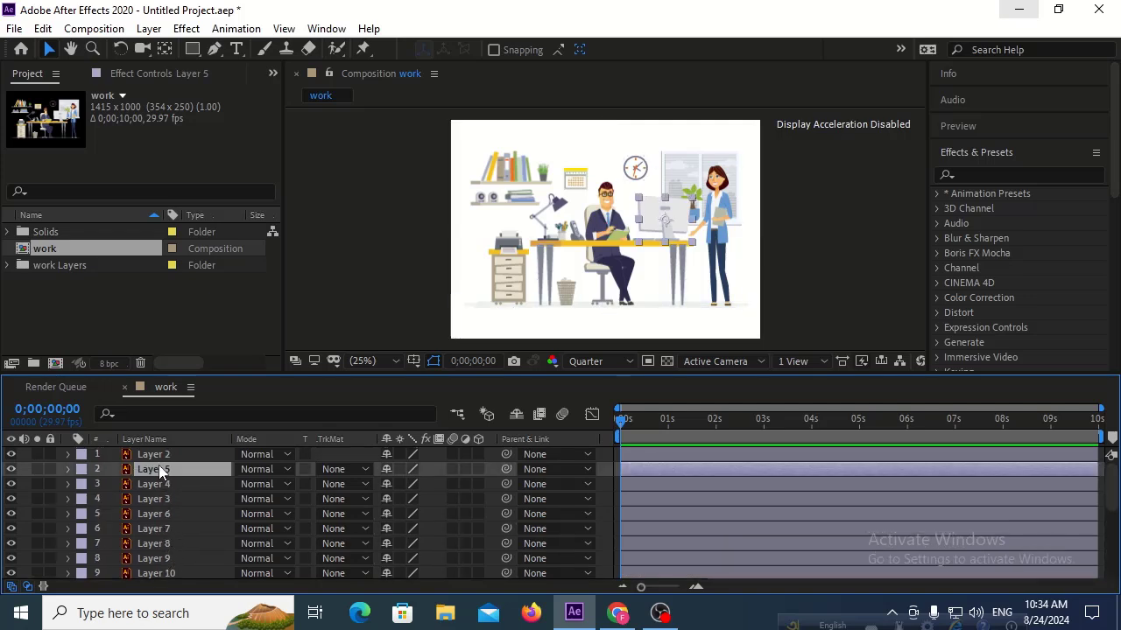
left_click(725, 241)
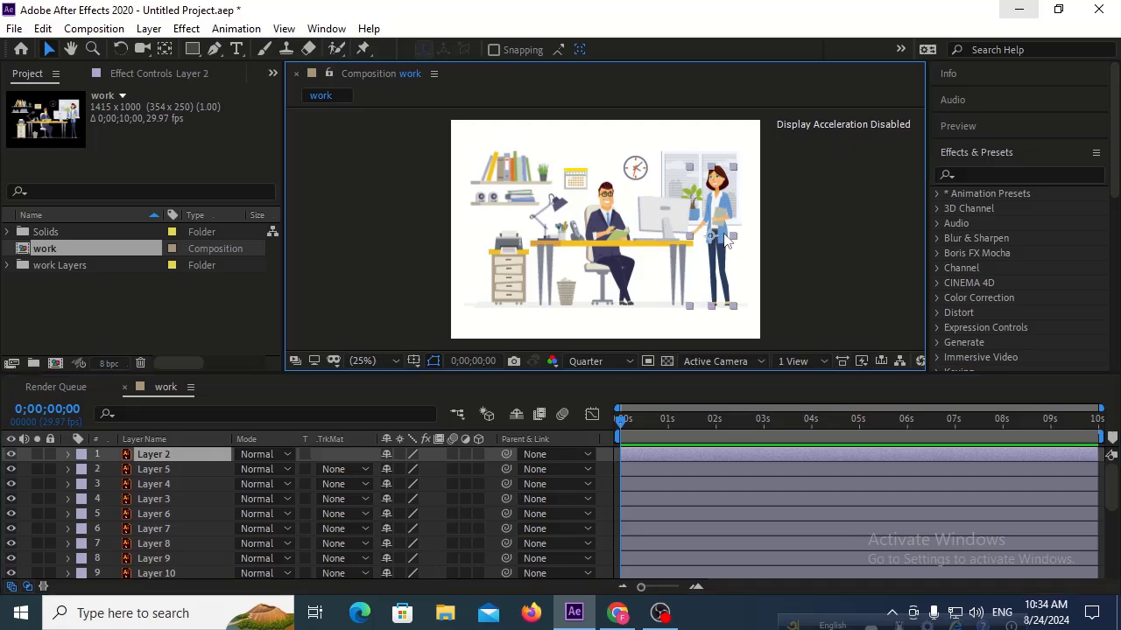
left_click(172, 456)
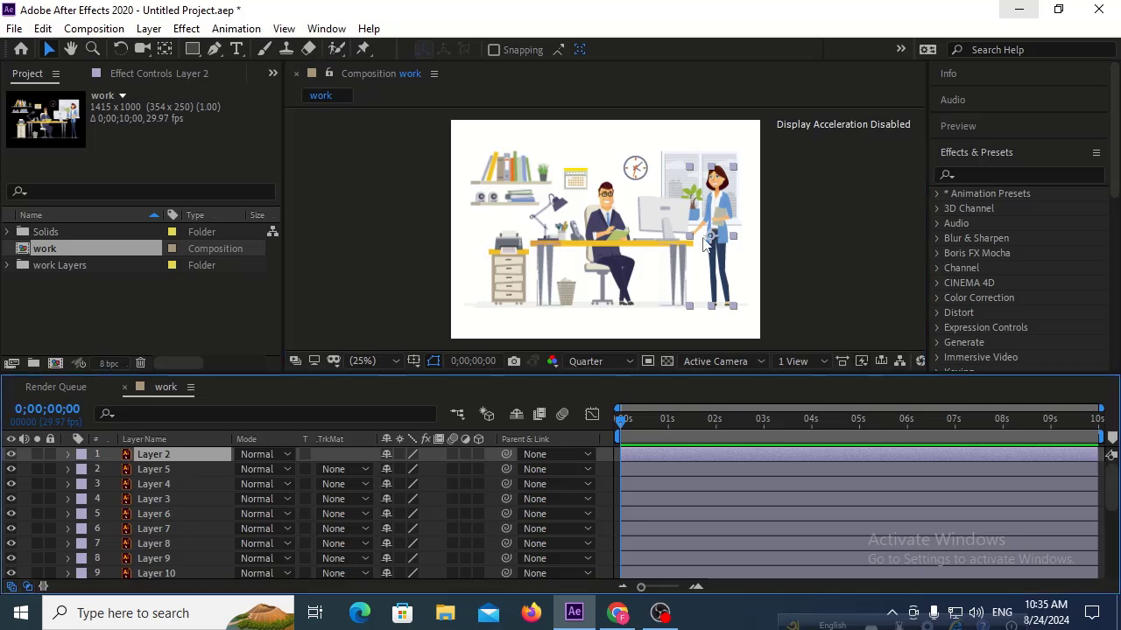
left_click(165, 49)
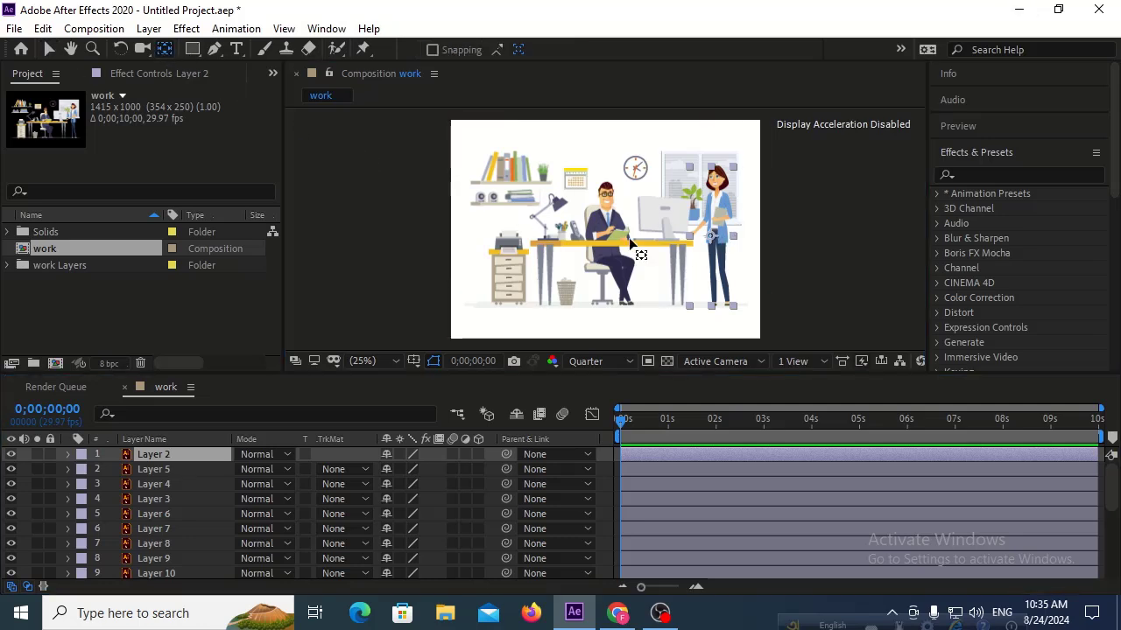
left_click(712, 238)
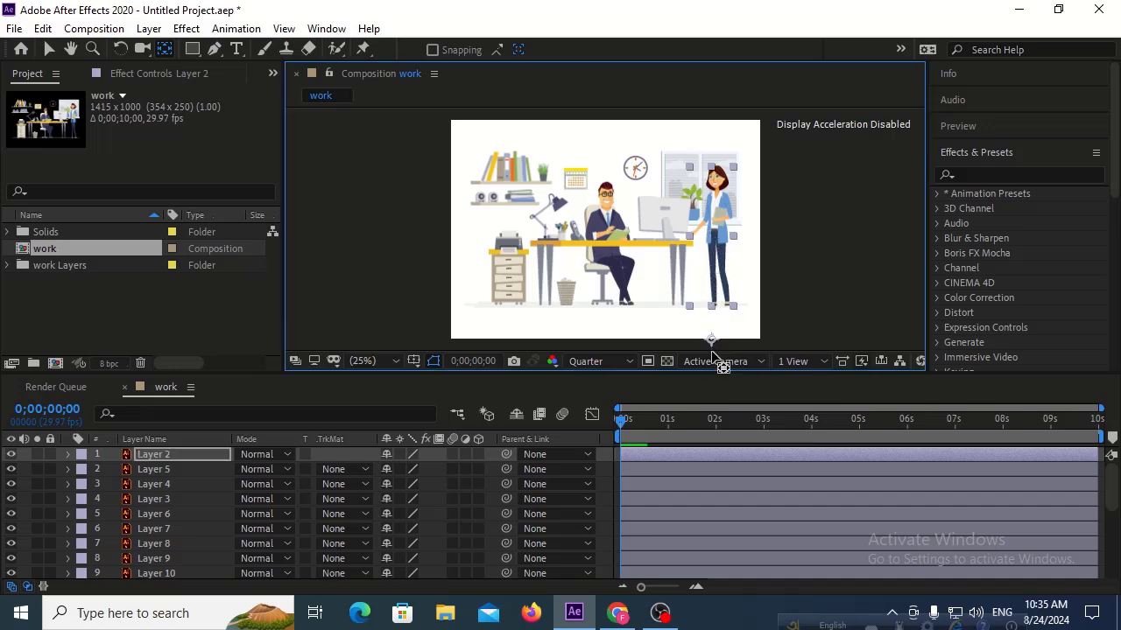
Step: Move the anchor points of the monitor (Layer 5), plant (Layer 4) and window (Layer 3) straight down to just below the canvas
left_click(174, 470)
mouse_move(656, 227)
left_mouse_down()
mouse_move(664, 222)
mouse_move(665, 241)
left_mouse_up()
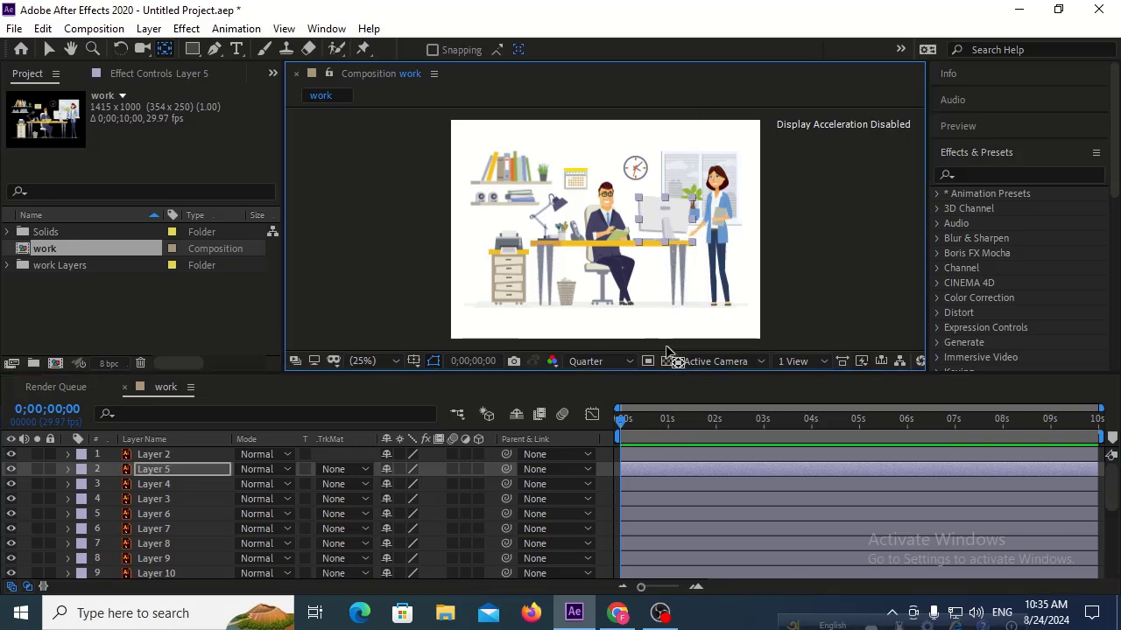
left_click(172, 486)
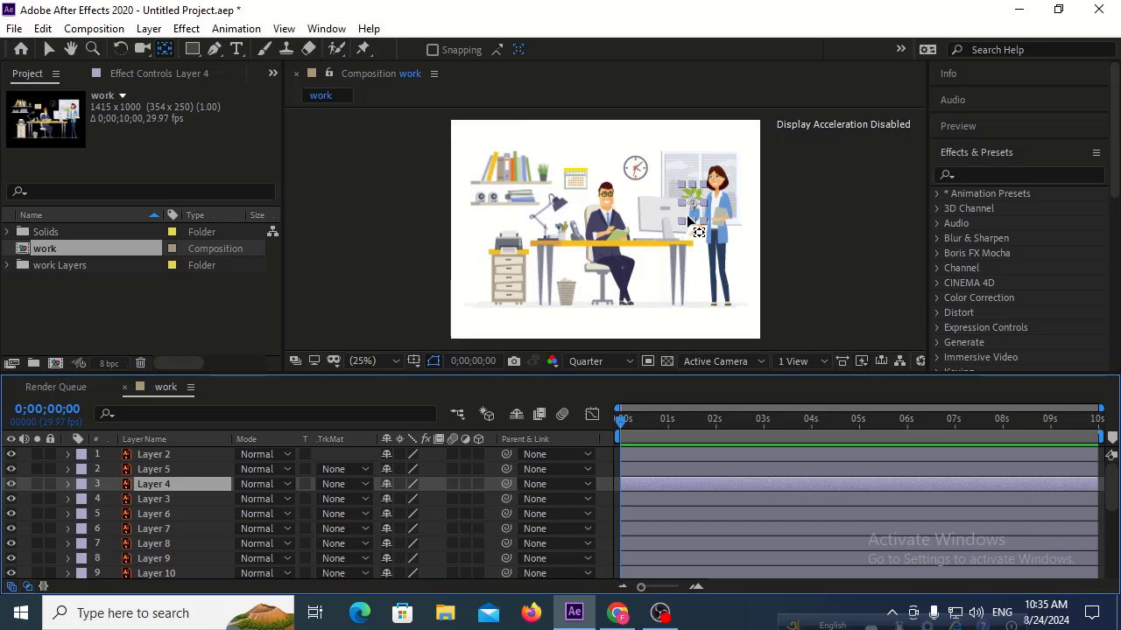
left_click_drag(691, 203, 681, 361)
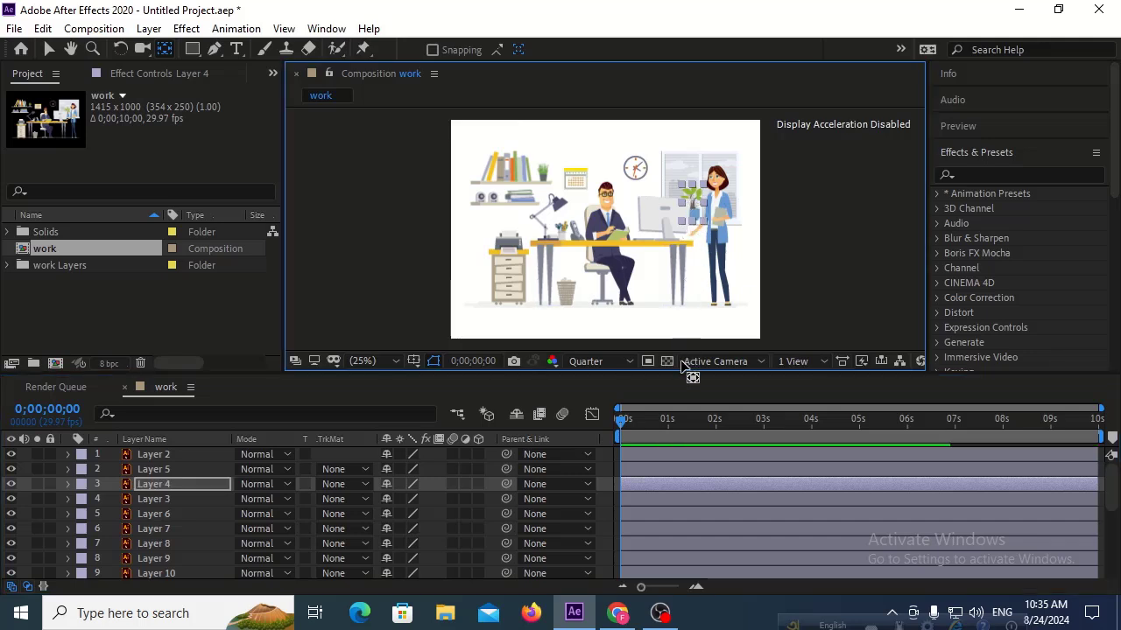
left_click(153, 500)
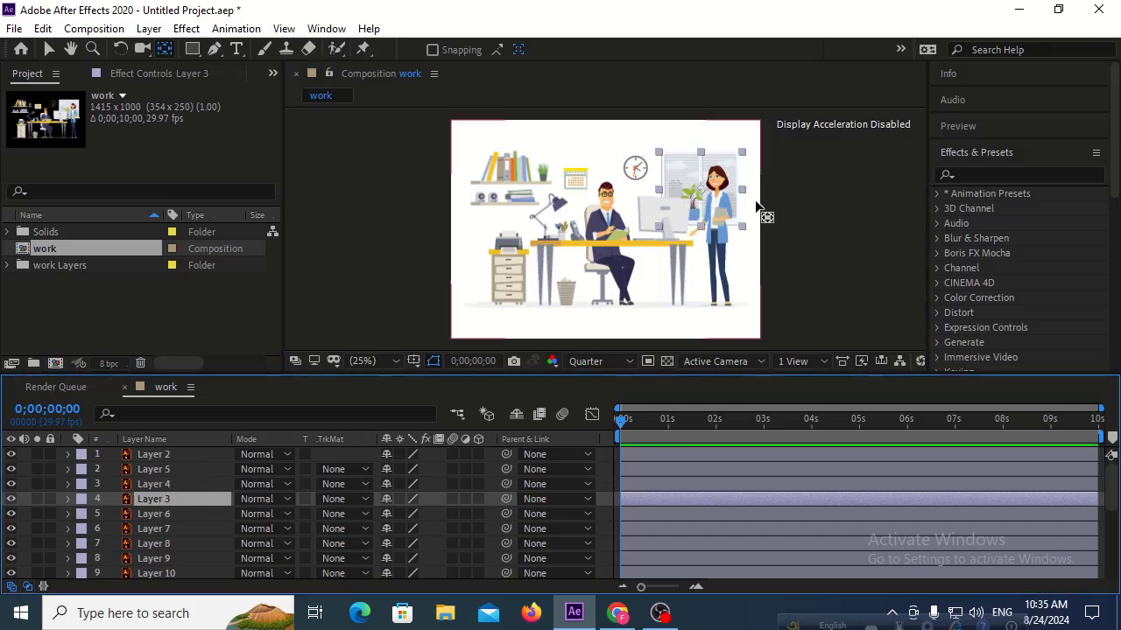
left_click_drag(701, 188, 697, 357)
Step: Move the anchor points of the clock (Layer 6), desk legs (Layer 7) and tabletop (Layer 8) down below the canvas
left_click(176, 516)
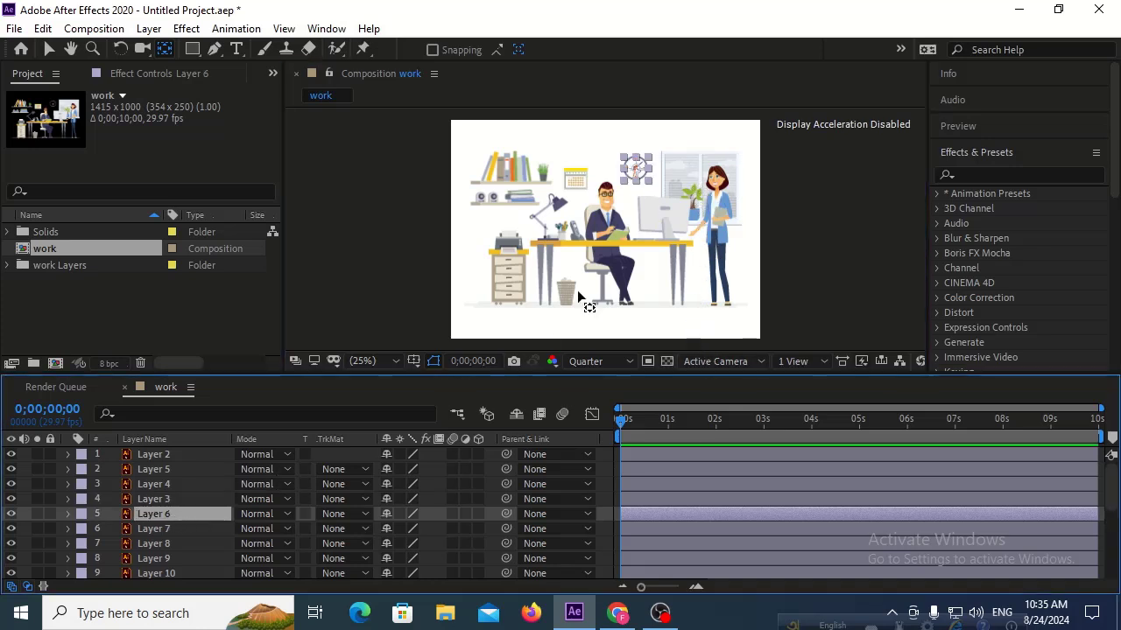
left_click_drag(635, 170, 627, 356)
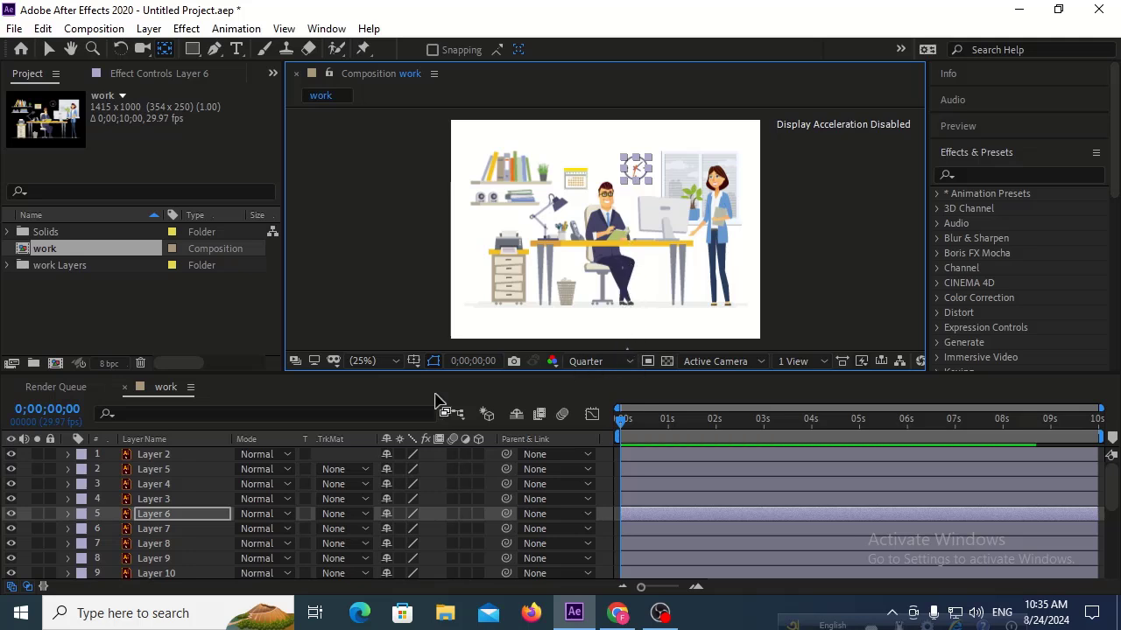
left_click(147, 527)
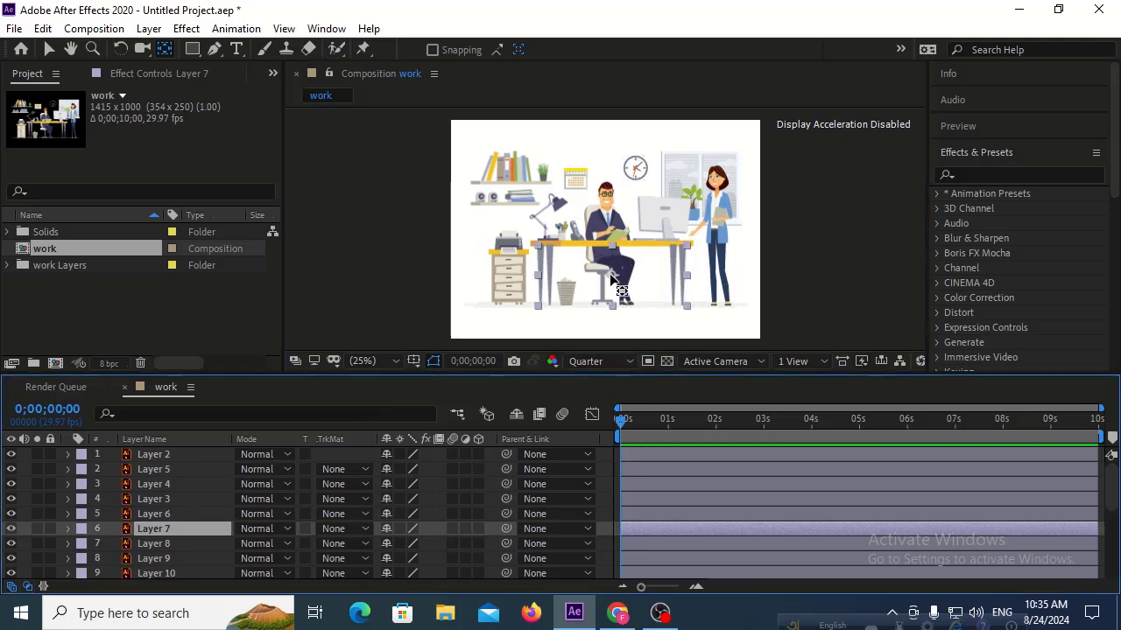
left_click_drag(610, 275, 588, 390)
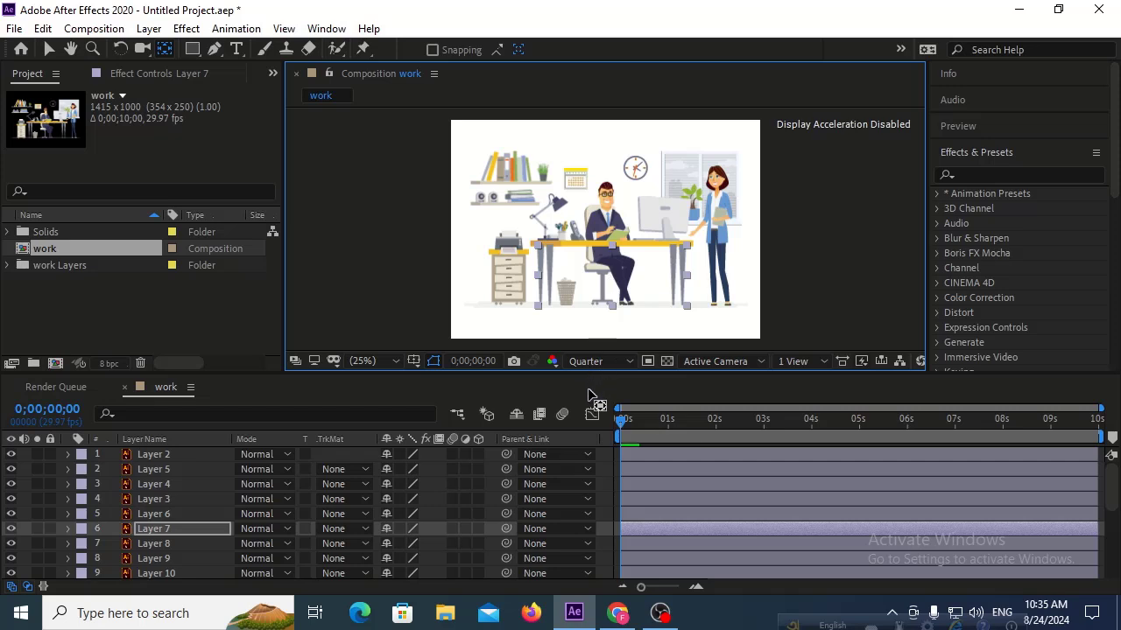
left_click(153, 543)
left_click_drag(607, 243, 595, 385)
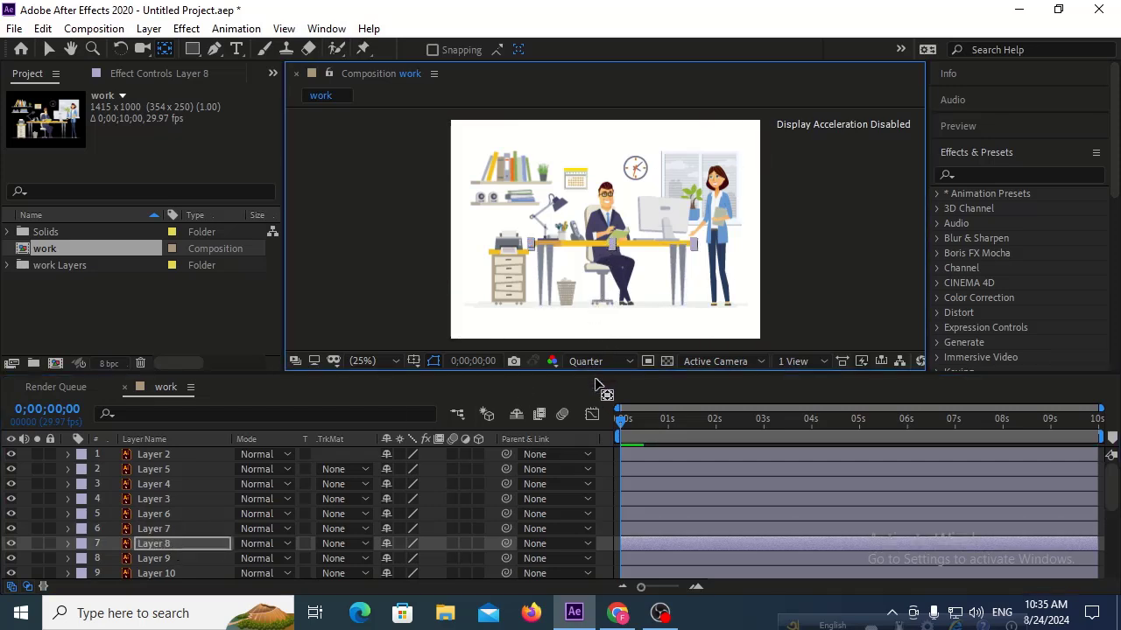
Step: Move the anchor points of the small desk item under the monitor (Layer 9) and the calendar (Layer 10) down below the canvas
left_click(153, 558)
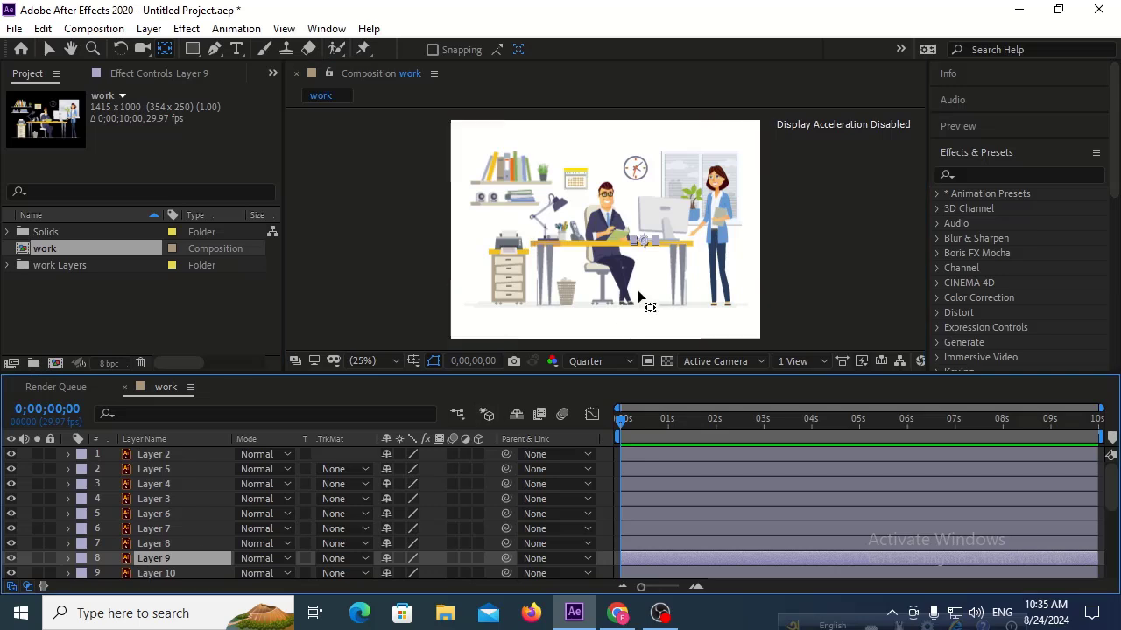
left_click_drag(642, 238, 631, 369)
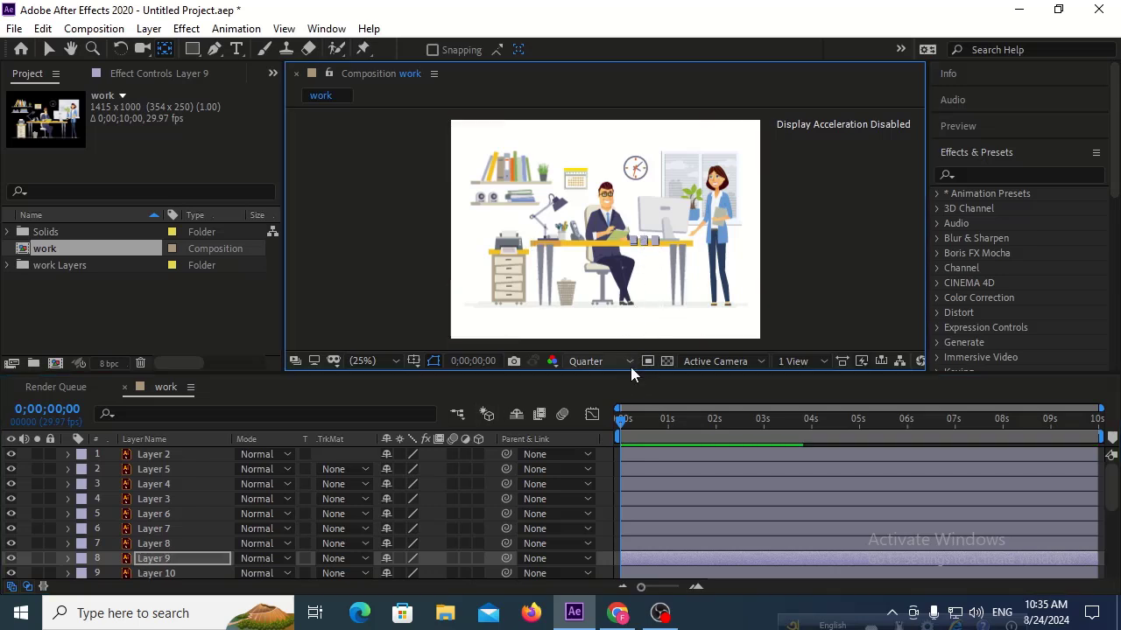
left_click(149, 574)
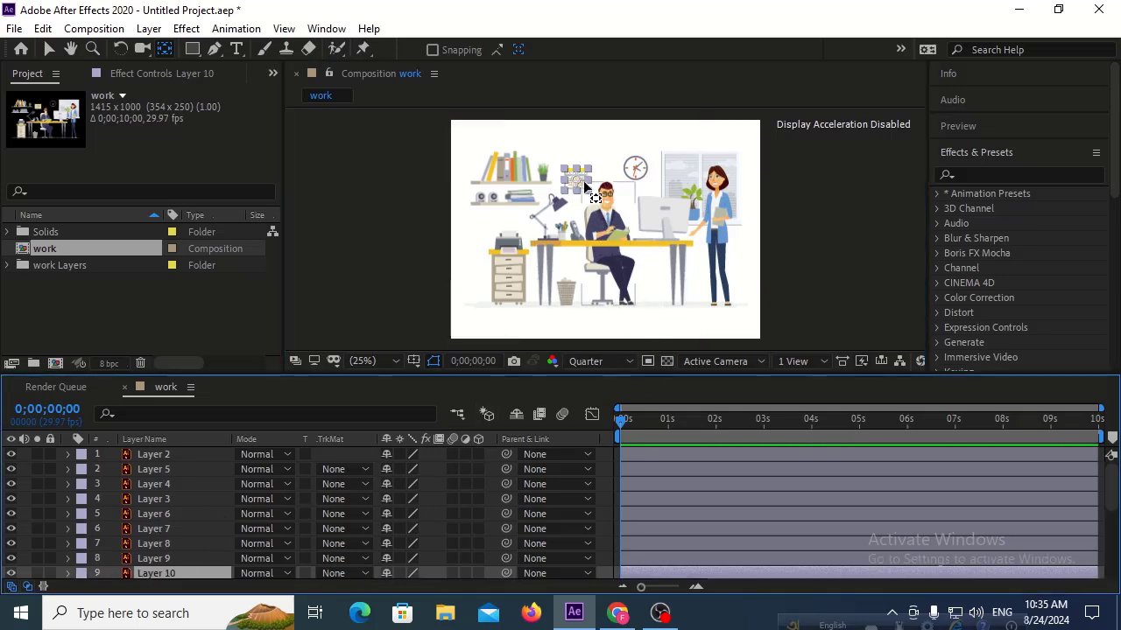
left_click_drag(575, 180, 568, 365)
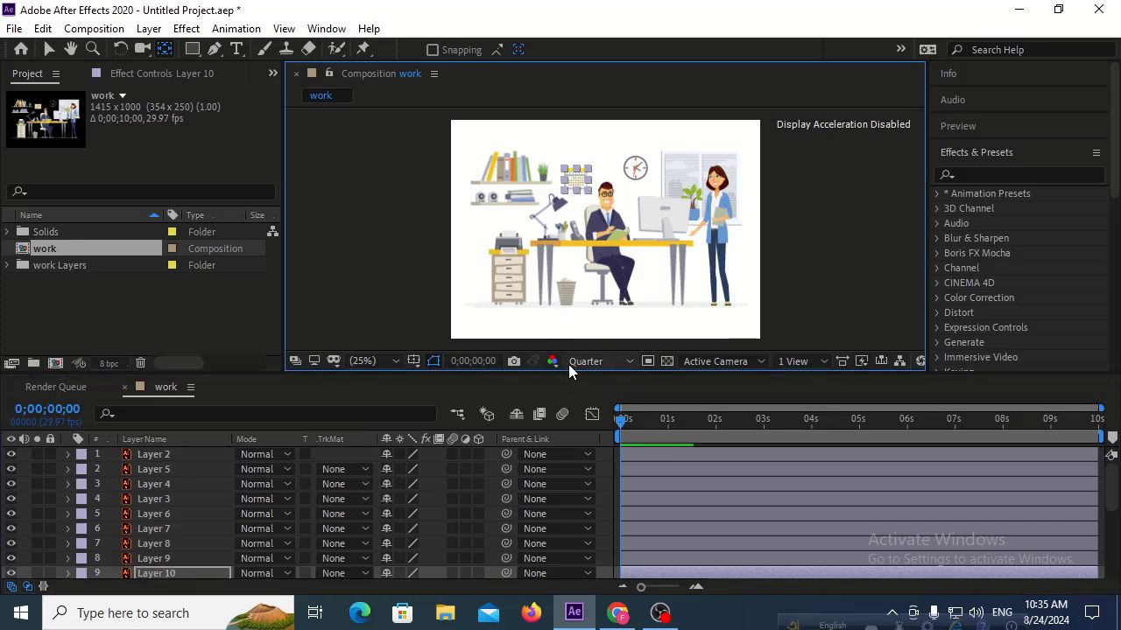
scroll(167, 525, "down", 3)
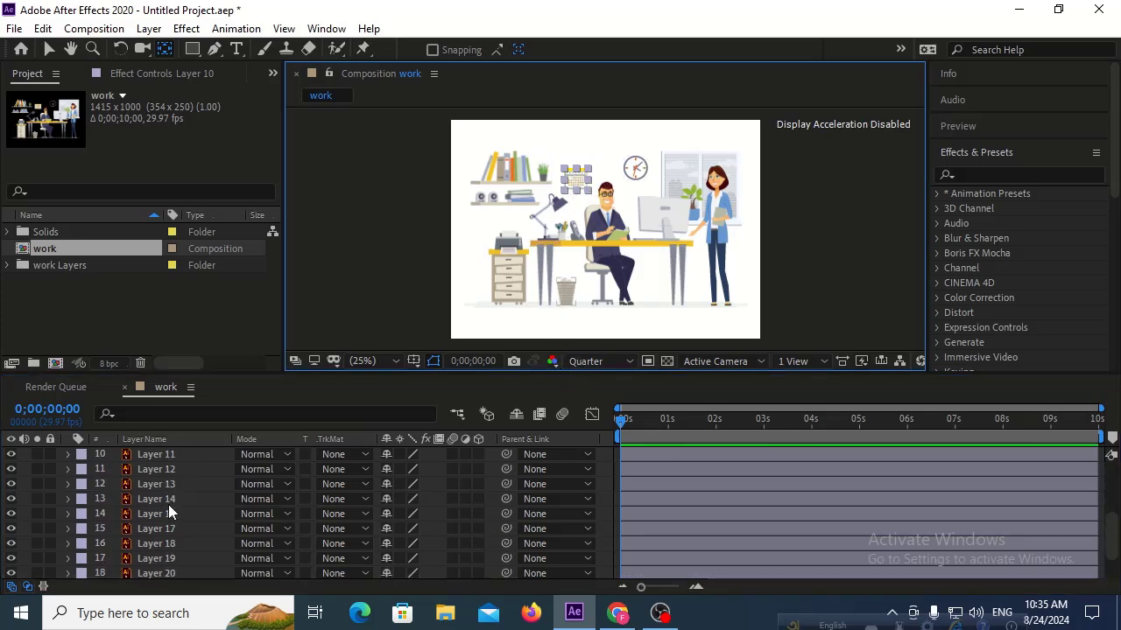
Step: Move the anchor points of the upper bookshelf (Layer 11) and the lower shelf (Layer 12) down below the canvas
scroll(169, 504, "up", 3)
left_click(169, 499)
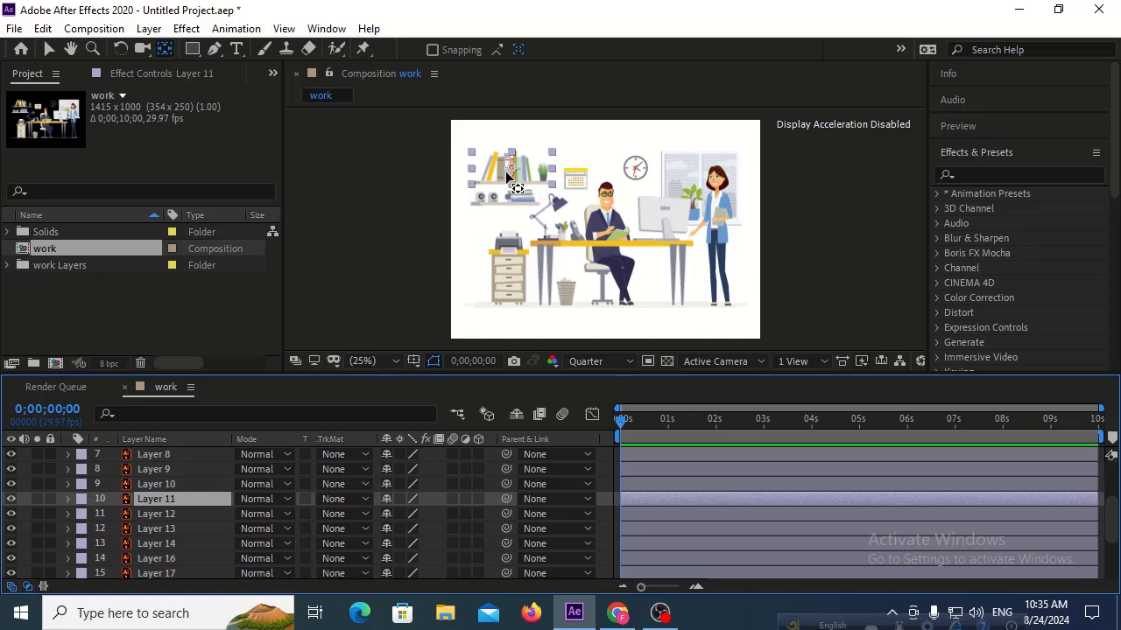
left_click_drag(511, 169, 487, 405)
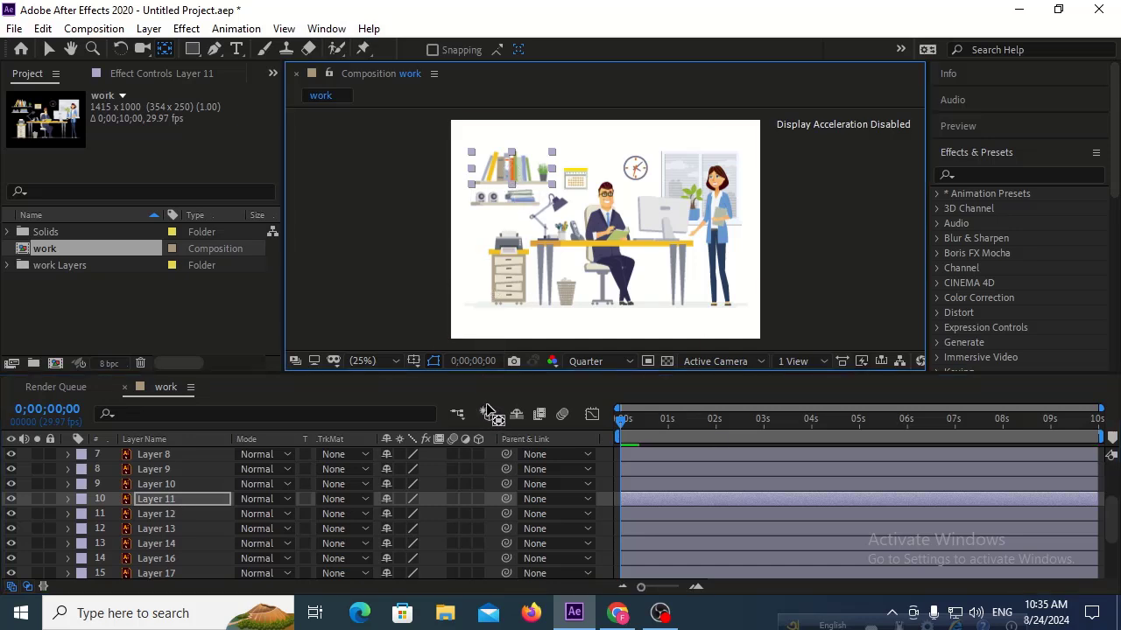
left_click(191, 514)
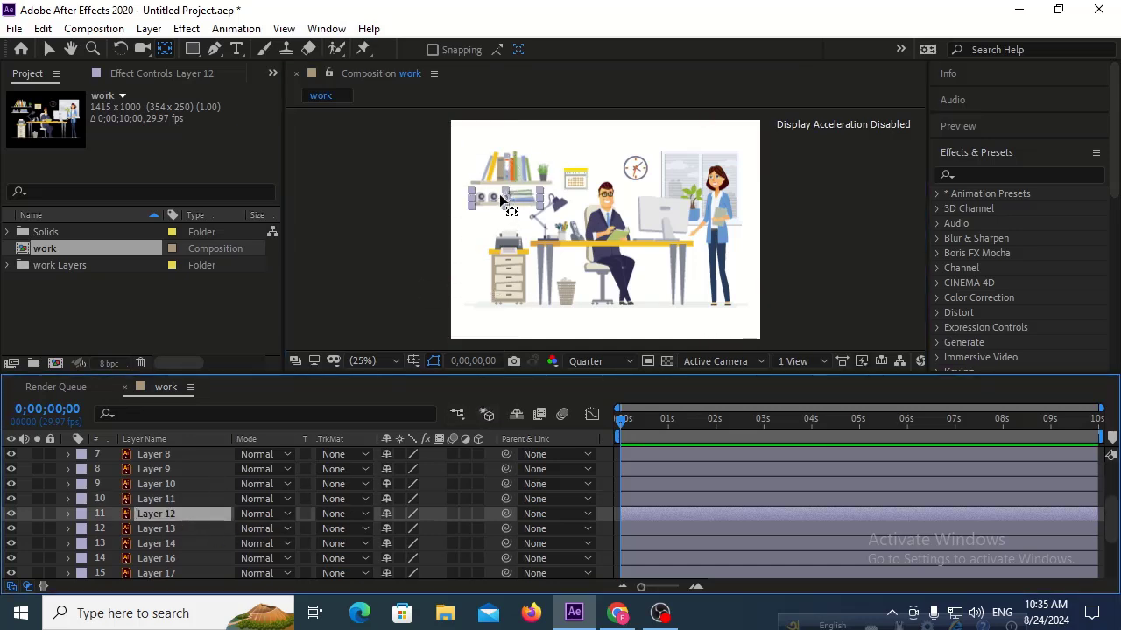
left_click_drag(504, 198, 496, 363)
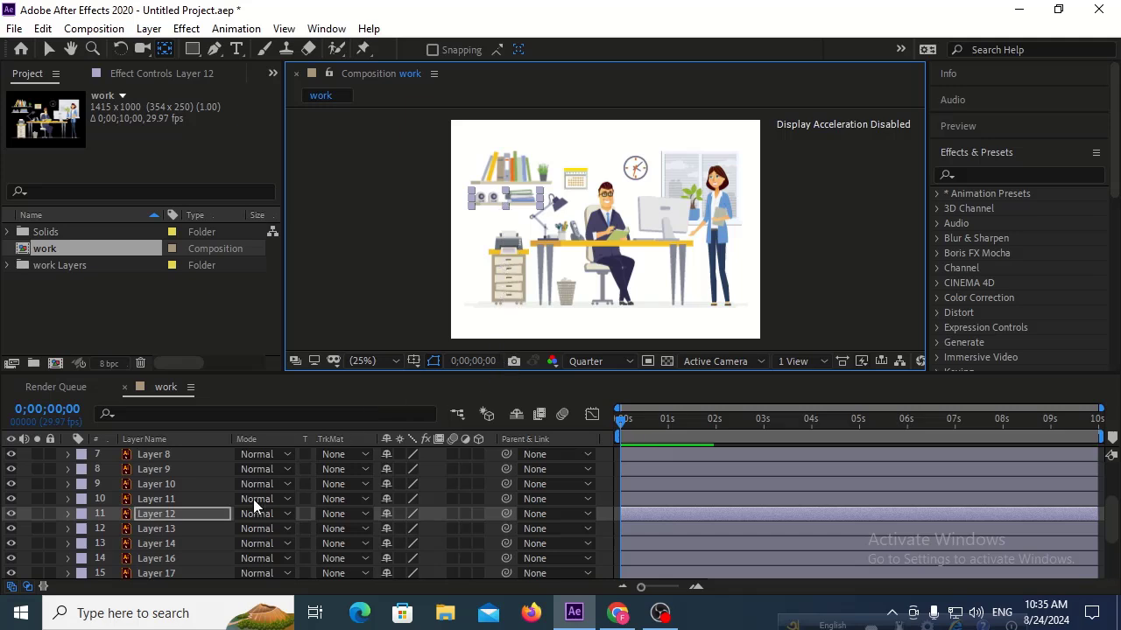
Step: Move the anchor points of the printer (Layer 13) and the drawer cabinet (Layer 14) down below the canvas
left_click(185, 529)
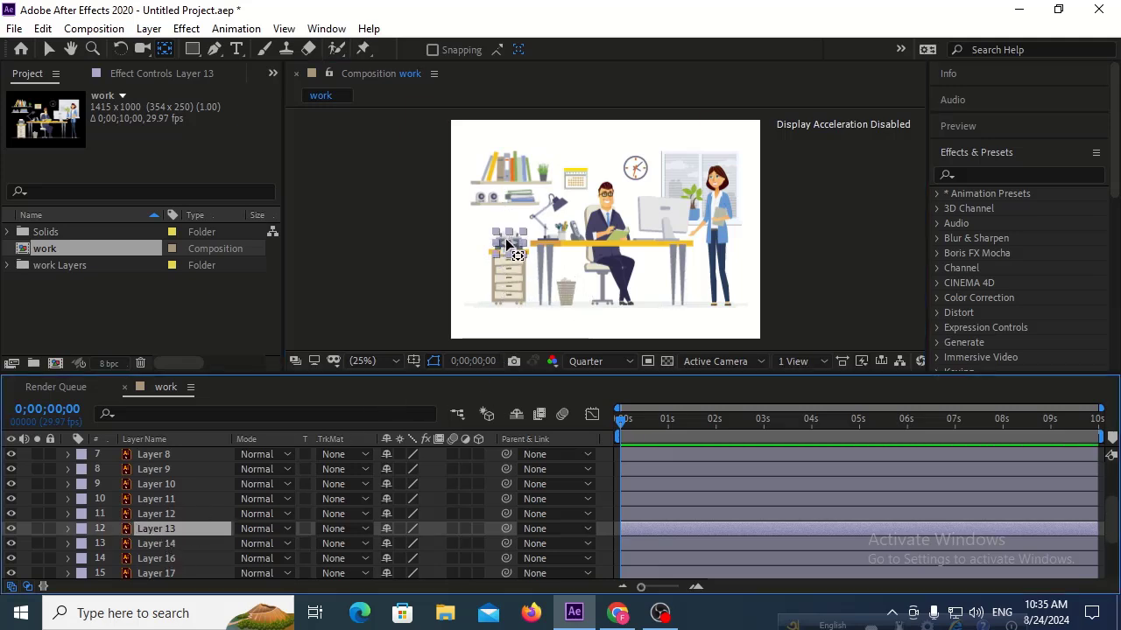
left_click_drag(507, 245, 494, 361)
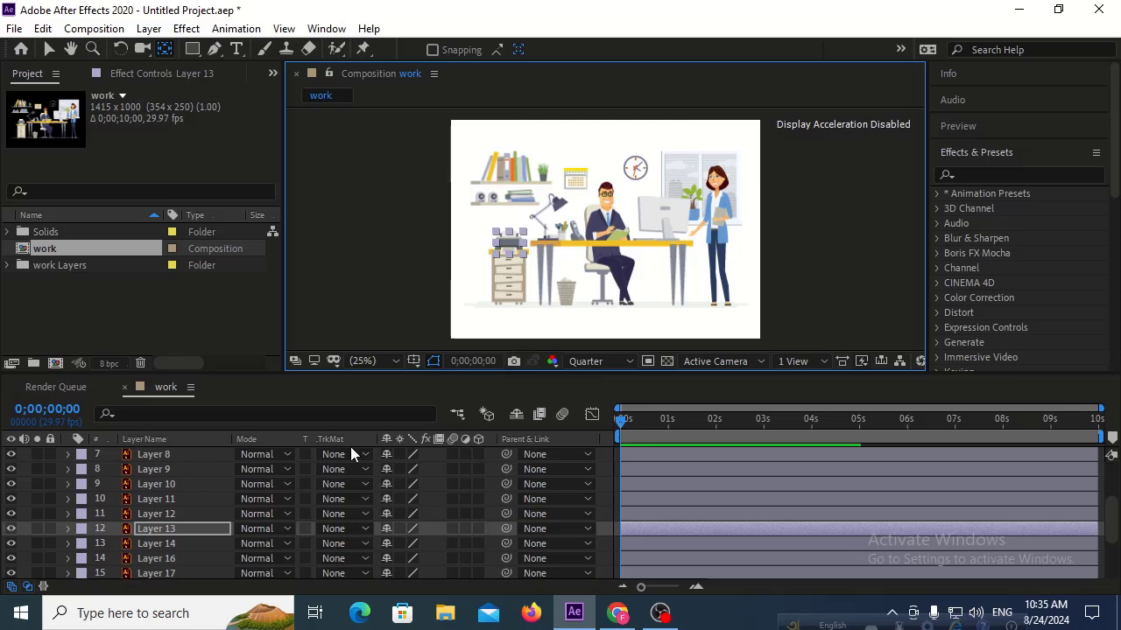
left_click(161, 545)
left_click(513, 284)
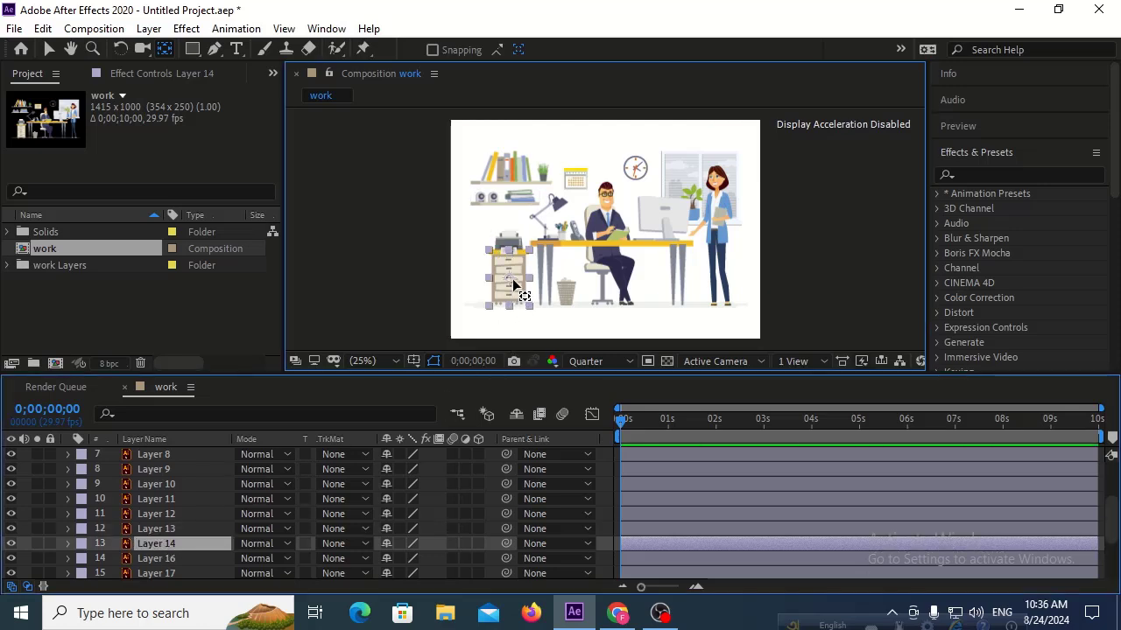
left_click_drag(513, 284, 506, 332)
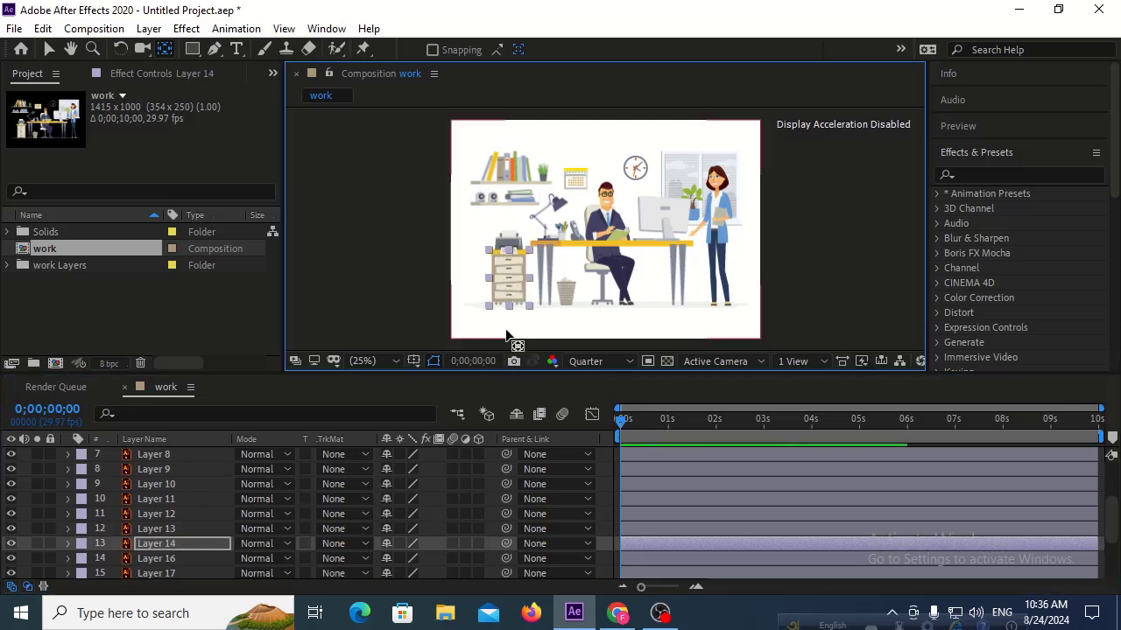
Step: Move the anchor points of the wastebasket (Layer 16) and the desk lamp (Layer 17) down below the canvas
left_click(157, 559)
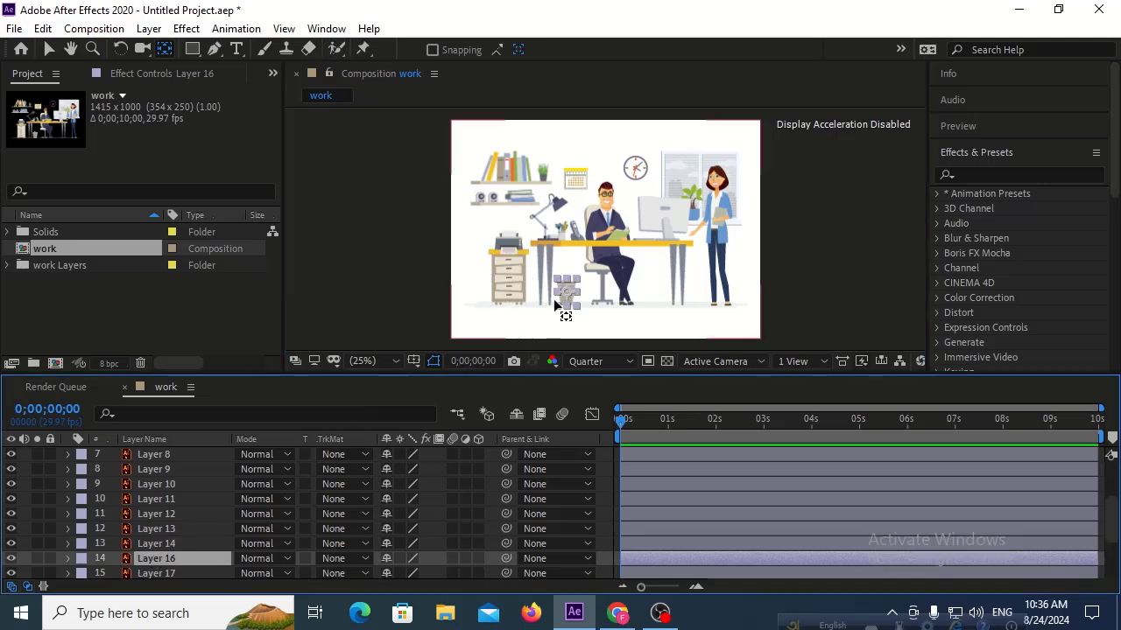
left_click_drag(561, 298, 564, 361)
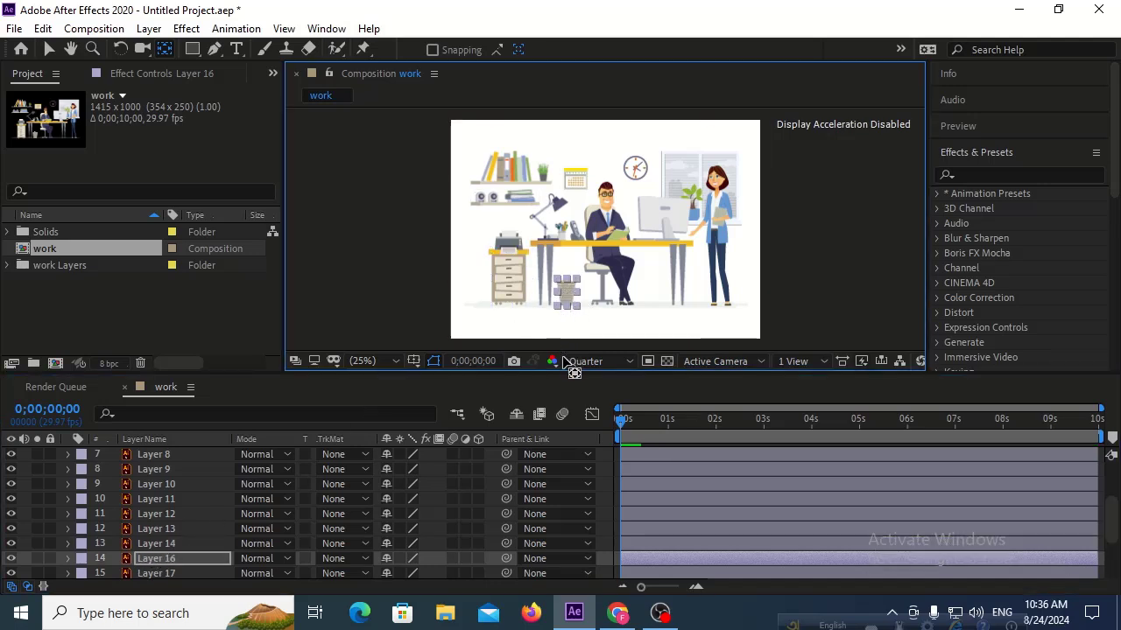
scroll(159, 517, "down", 2)
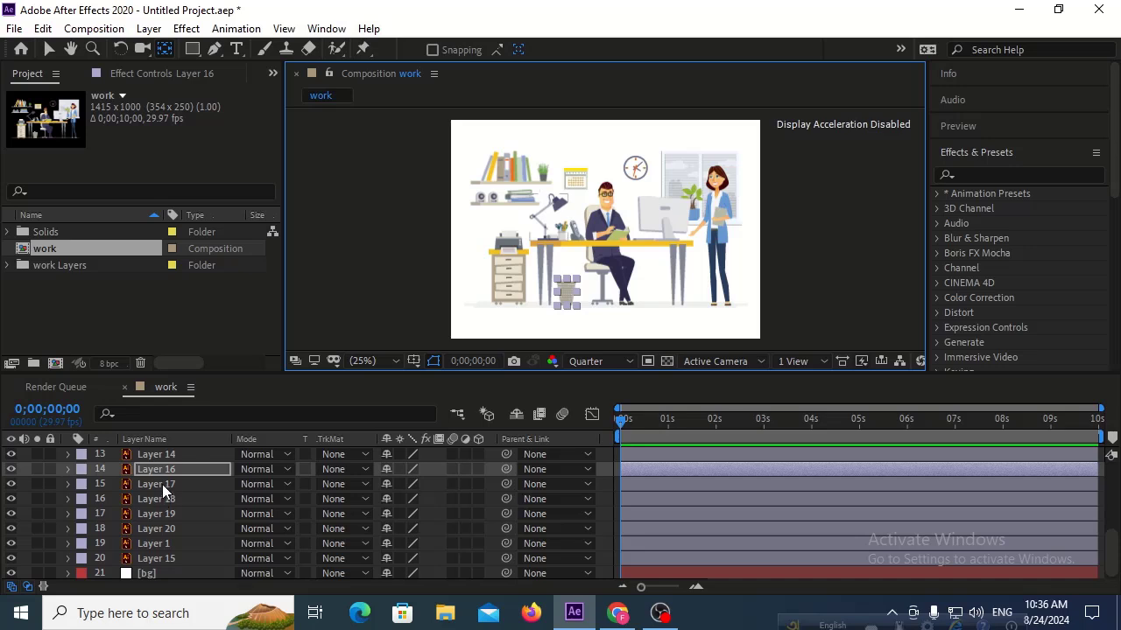
left_click(162, 484)
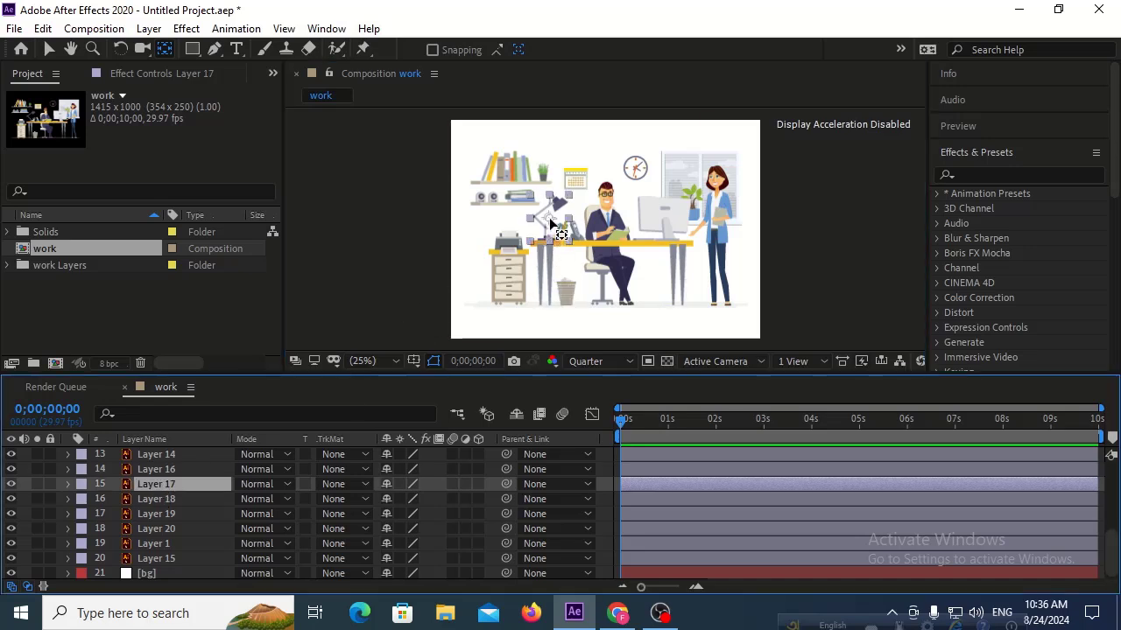
left_click_drag(552, 226, 539, 361)
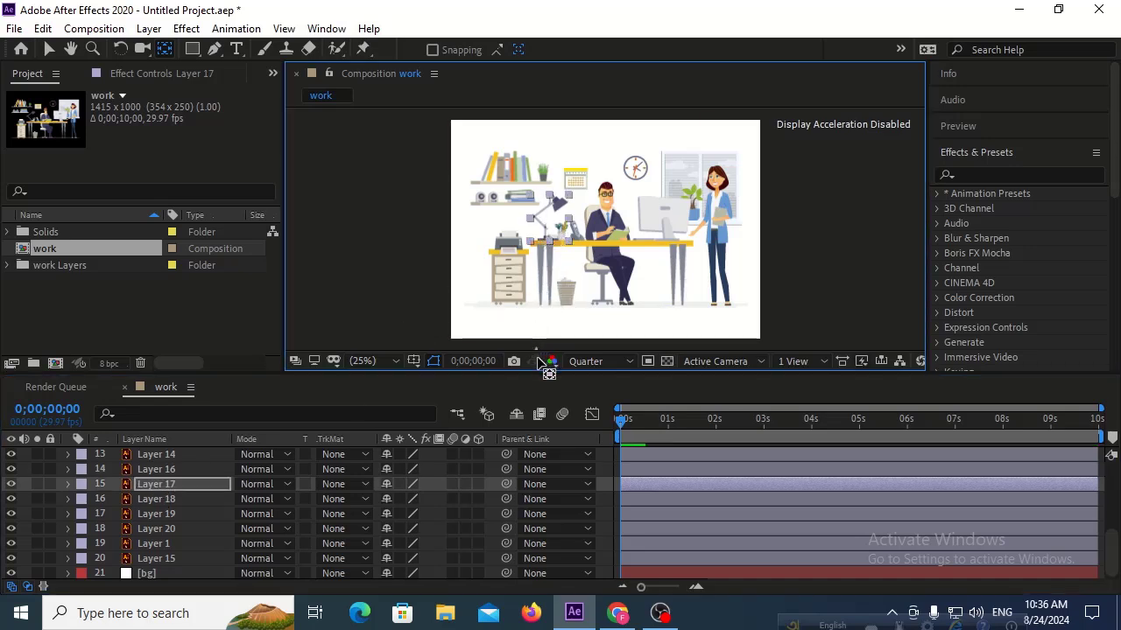
Step: Move the anchor points of the small desk items beside the lamp (Layers 18, 19 and 20) down below the canvas
left_click(154, 499)
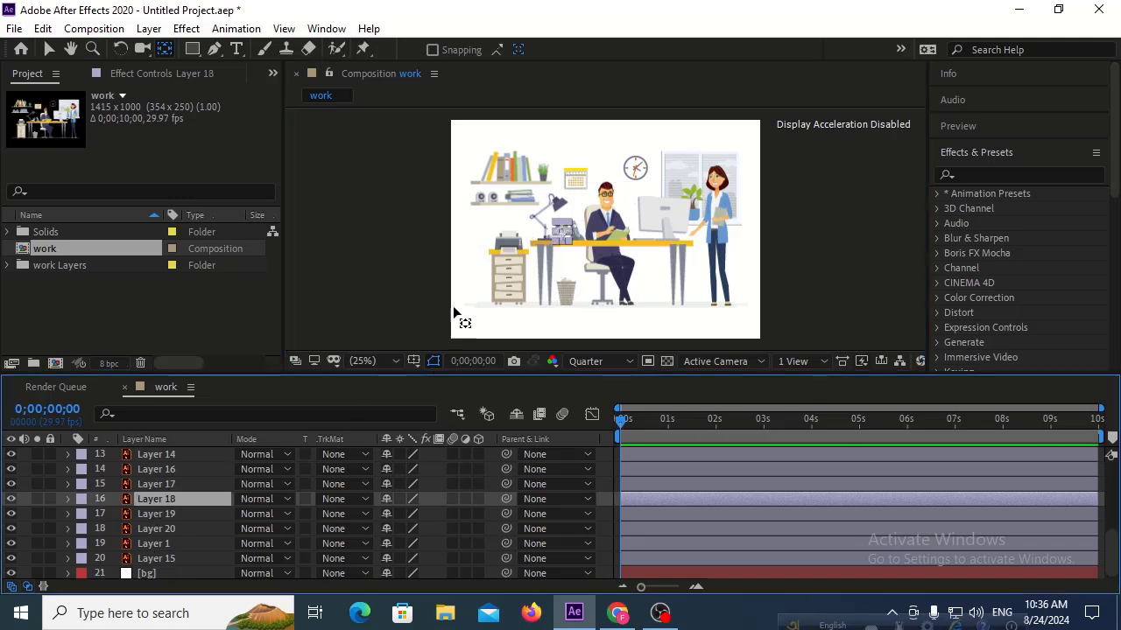
left_click_drag(558, 232, 557, 354)
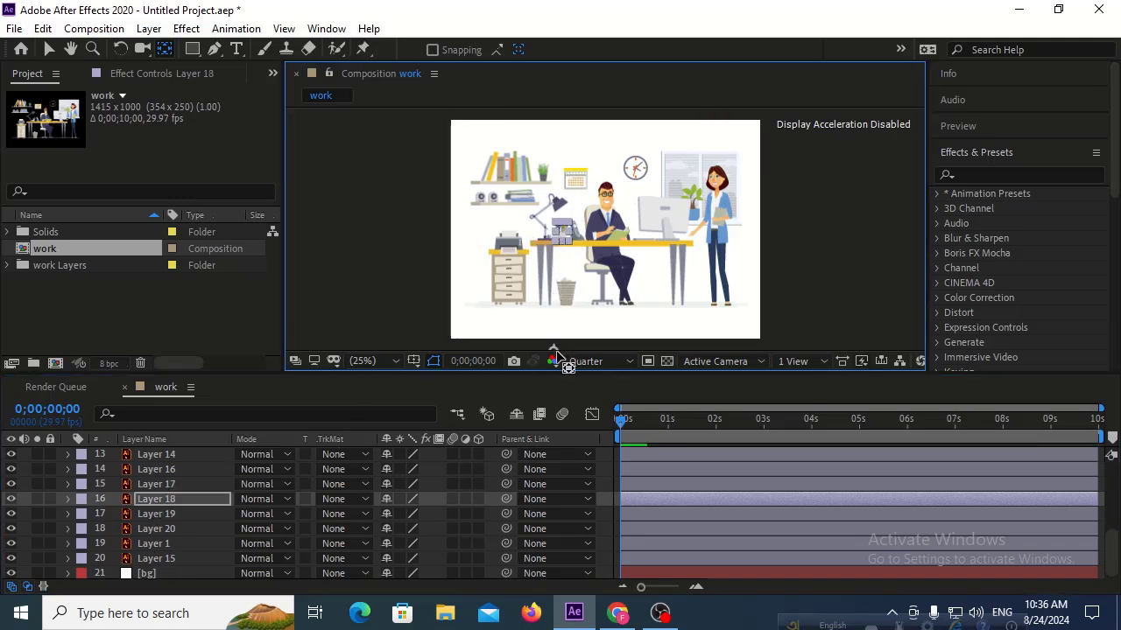
left_click(172, 513)
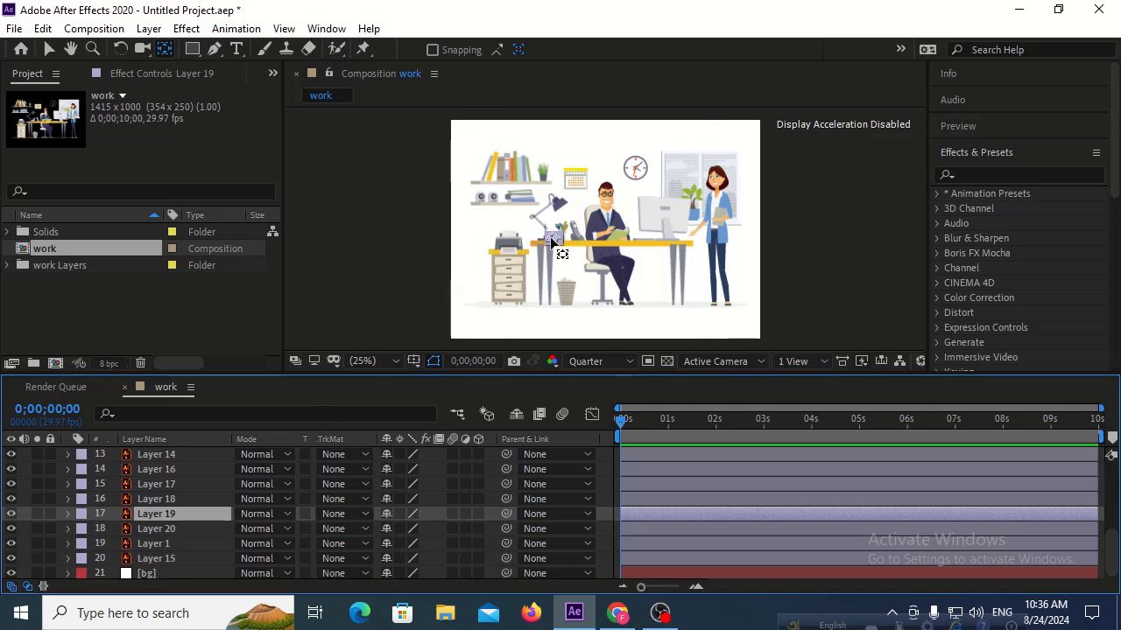
left_click_drag(557, 245, 541, 350)
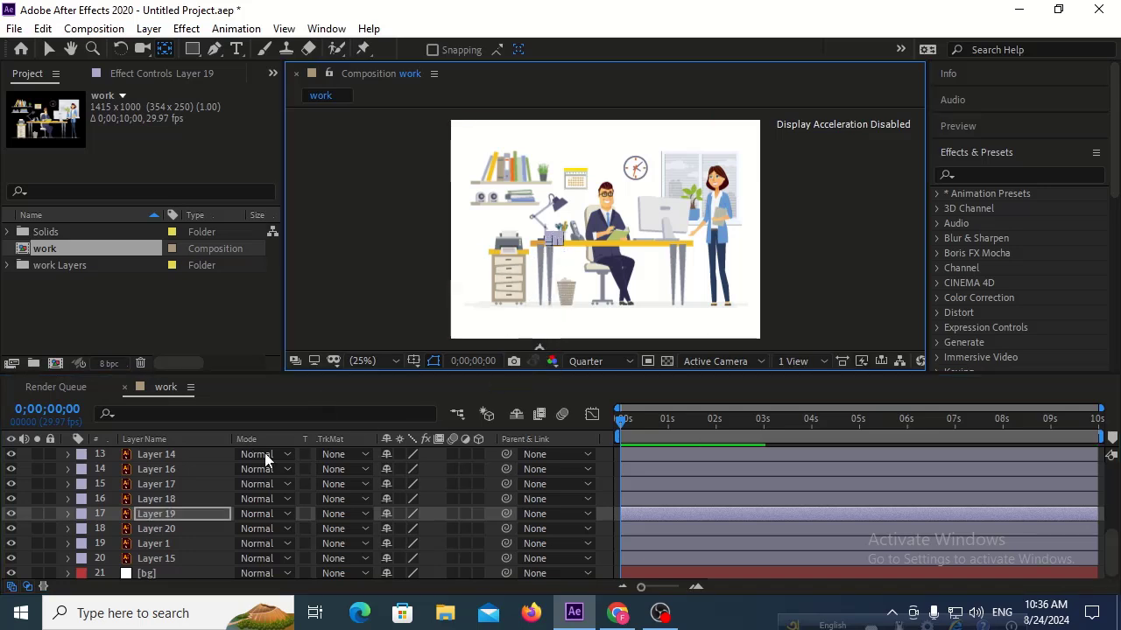
left_click(169, 528)
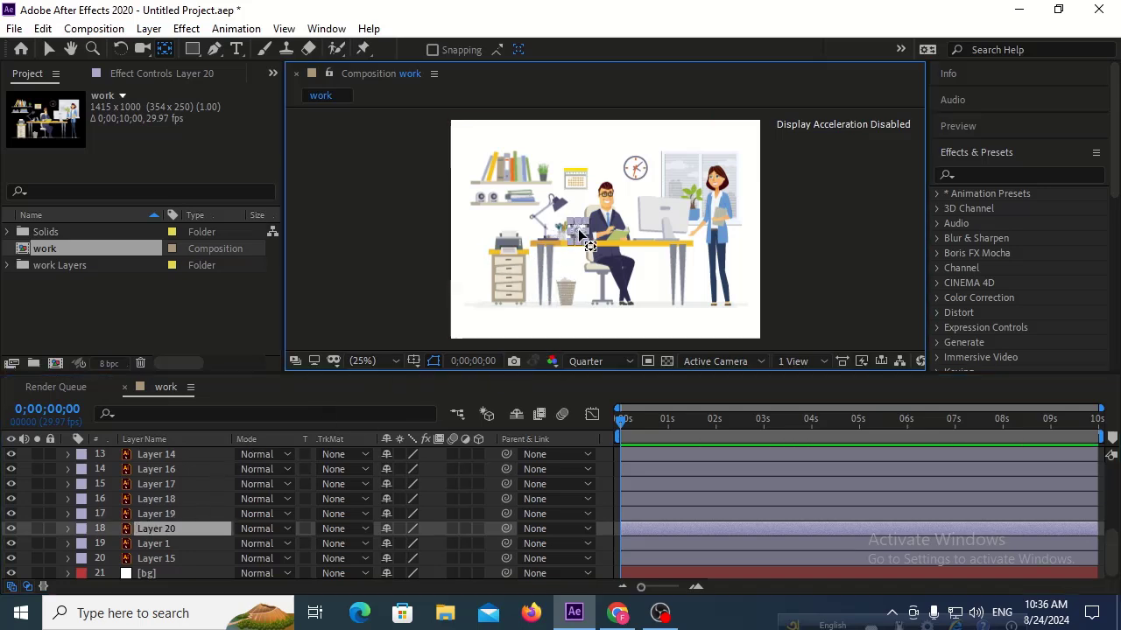
left_click_drag(578, 228, 573, 370)
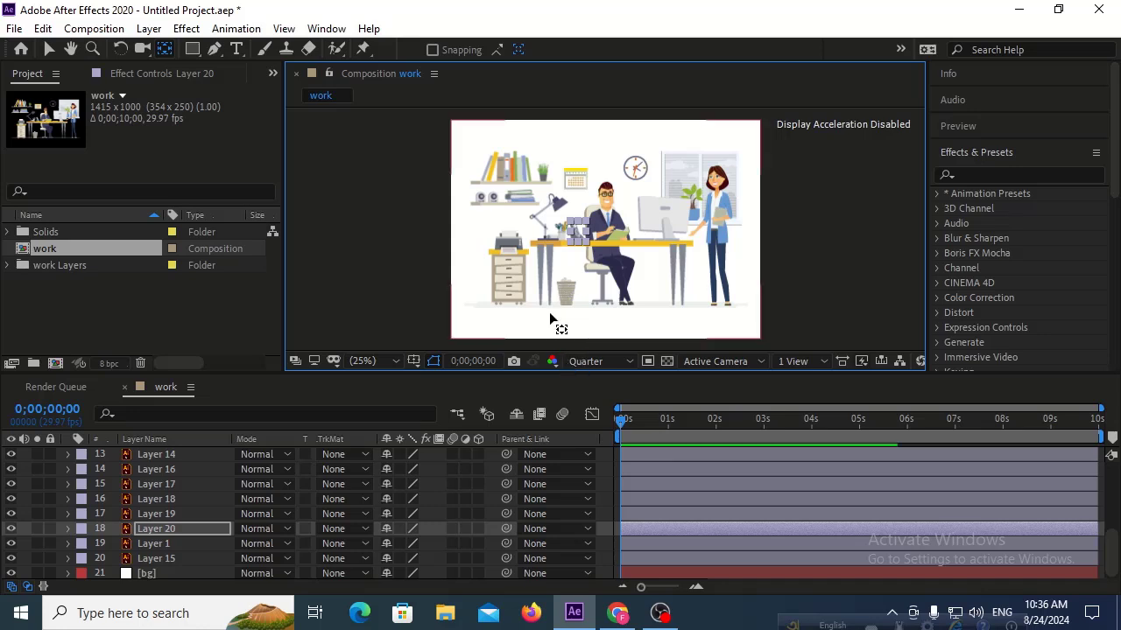
Step: Move the anchor points of the seated man (Layer 1) and the floor line (Layer 15) down below the canvas
left_click(176, 541)
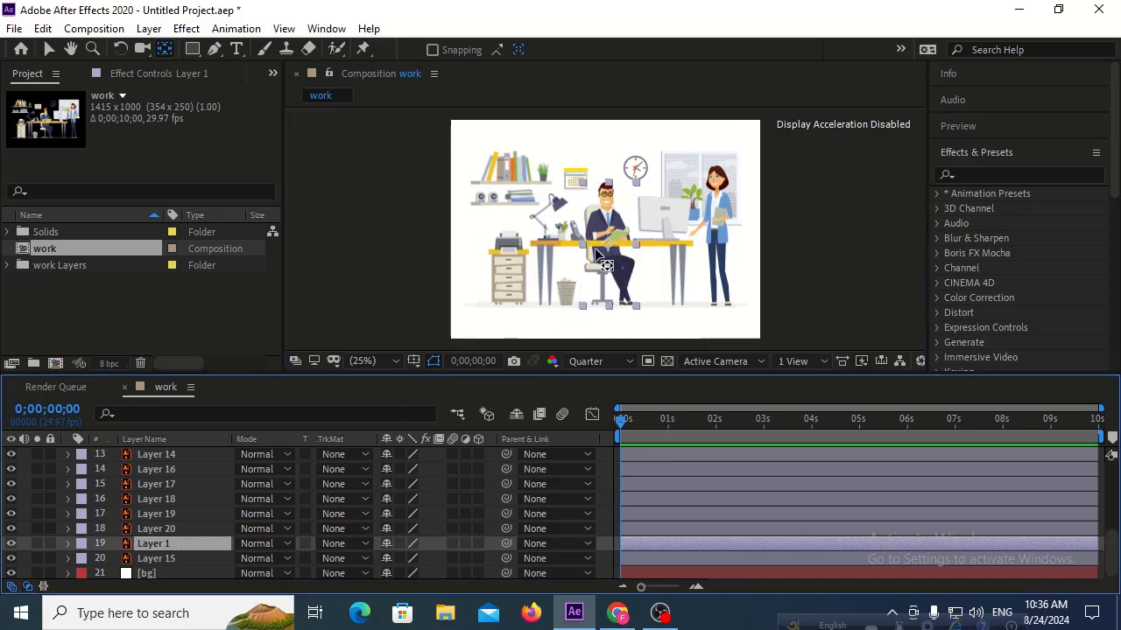
left_click_drag(609, 244, 593, 366)
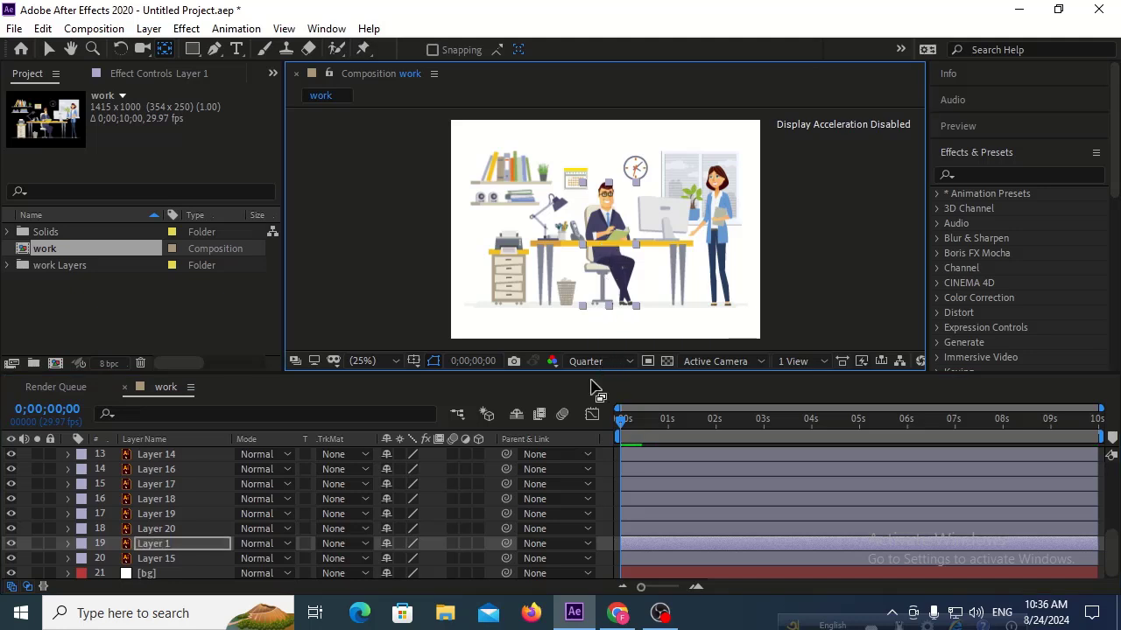
left_click(142, 561)
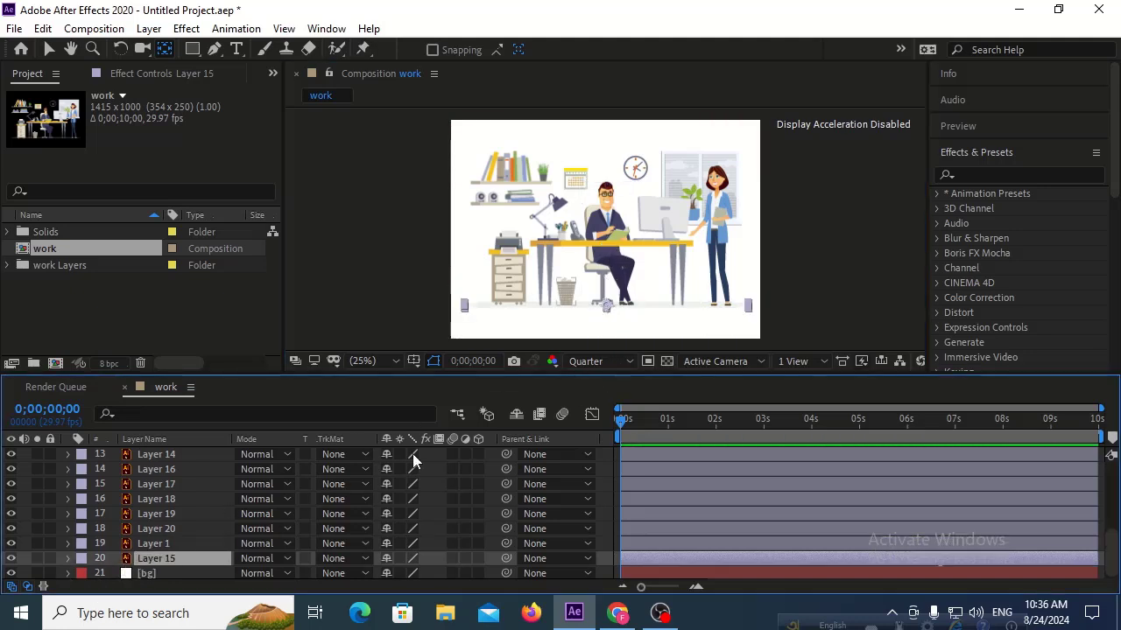
left_click(607, 309)
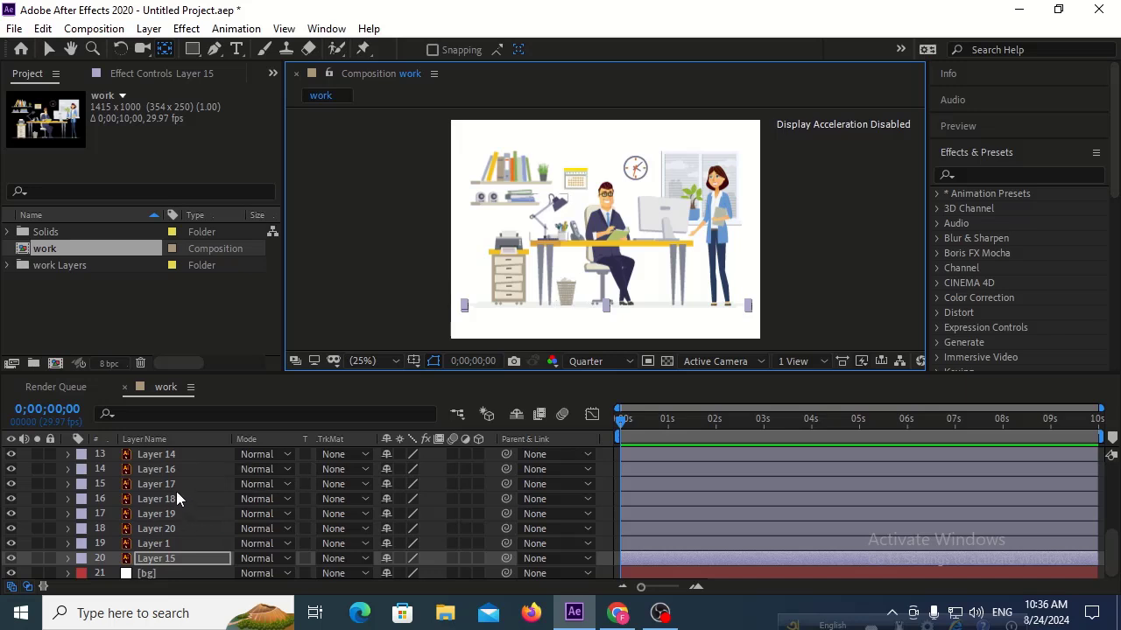
Step: Select all artwork layers from Layer 2 to Layer 15 and reveal their Scale properties in the timeline
scroll(176, 491, "up", 4)
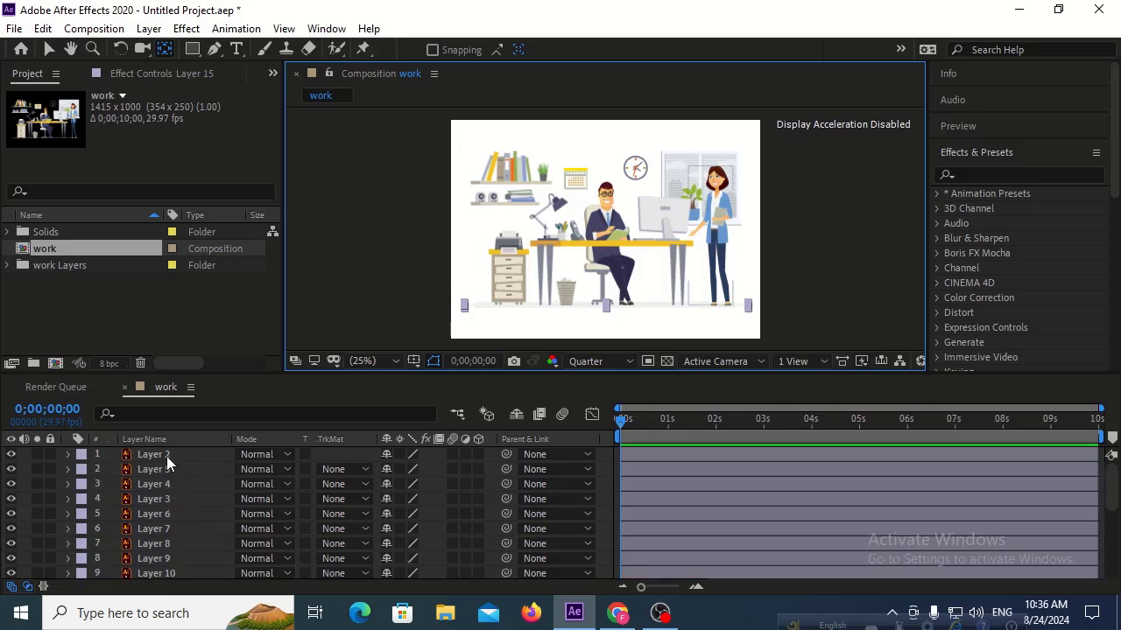
left_click(167, 455)
key("ctrl+a")
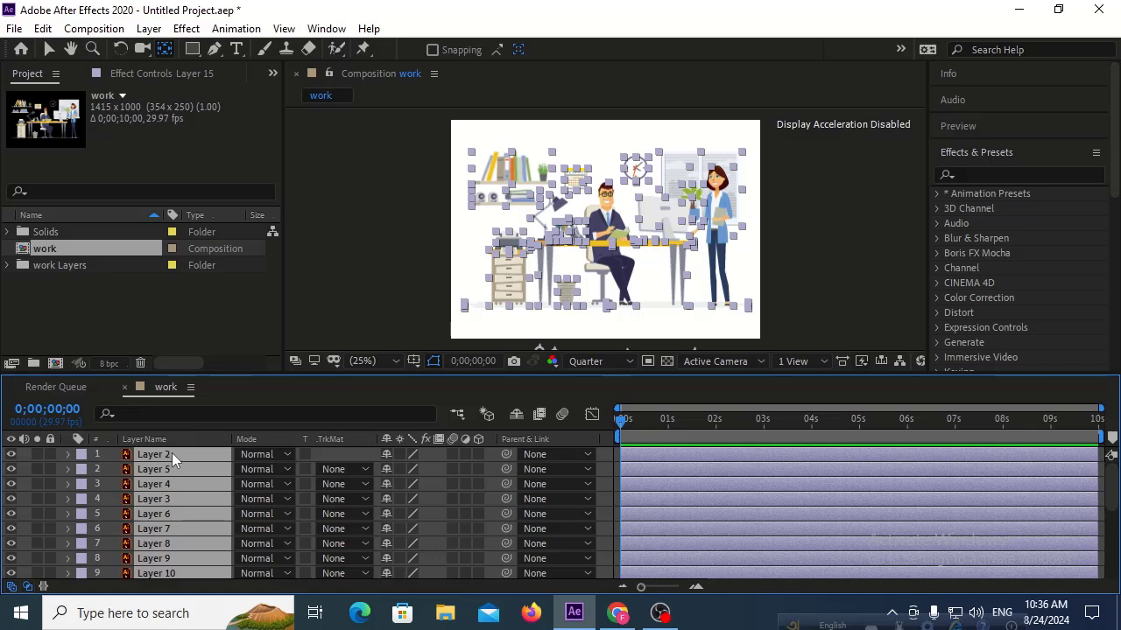
key("s")
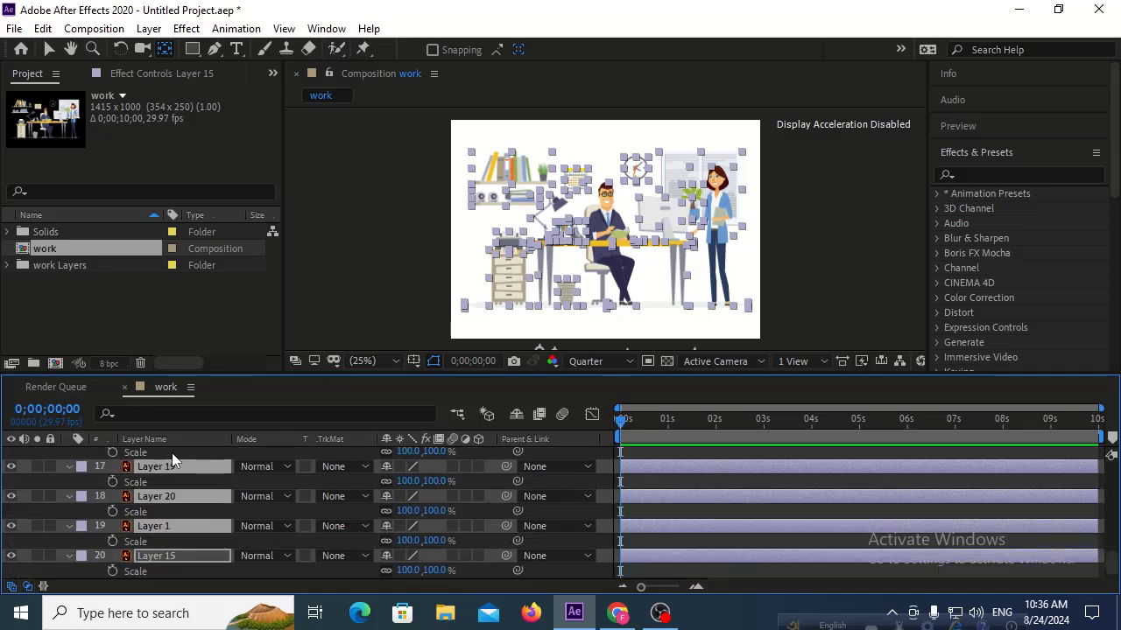
scroll(153, 489, "up", 10)
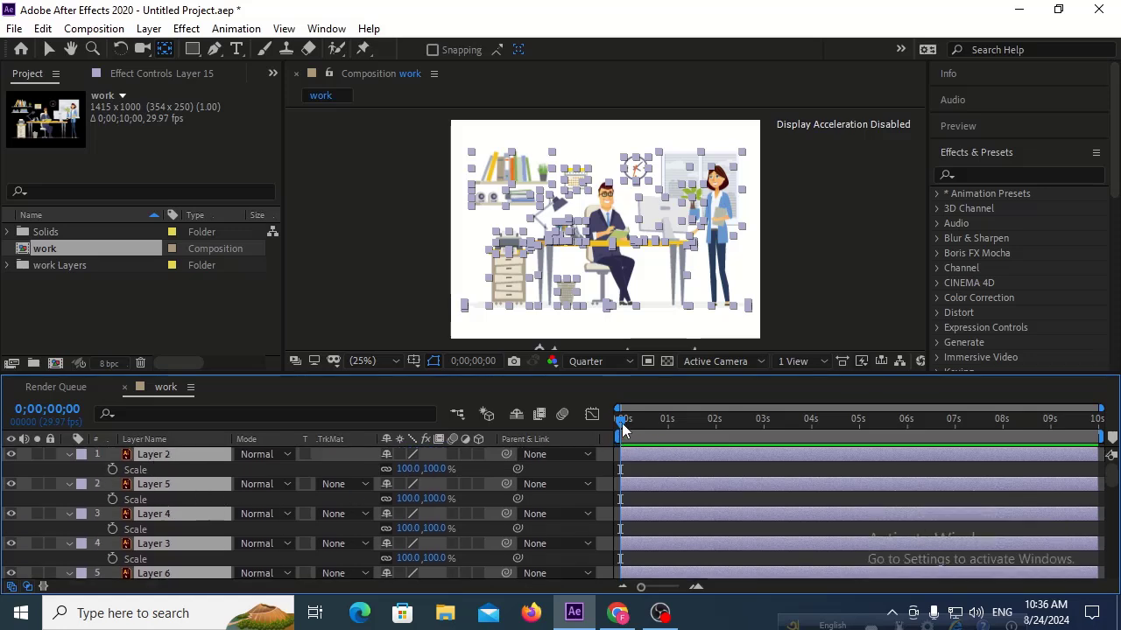
Step: Clear the selection and reselect every layer from Layer 2 through Layer 15, leaving out the bg layer
mouse_move(620, 424)
left_mouse_down()
mouse_move(671, 421)
mouse_move(598, 431)
left_mouse_up()
left_click(122, 480)
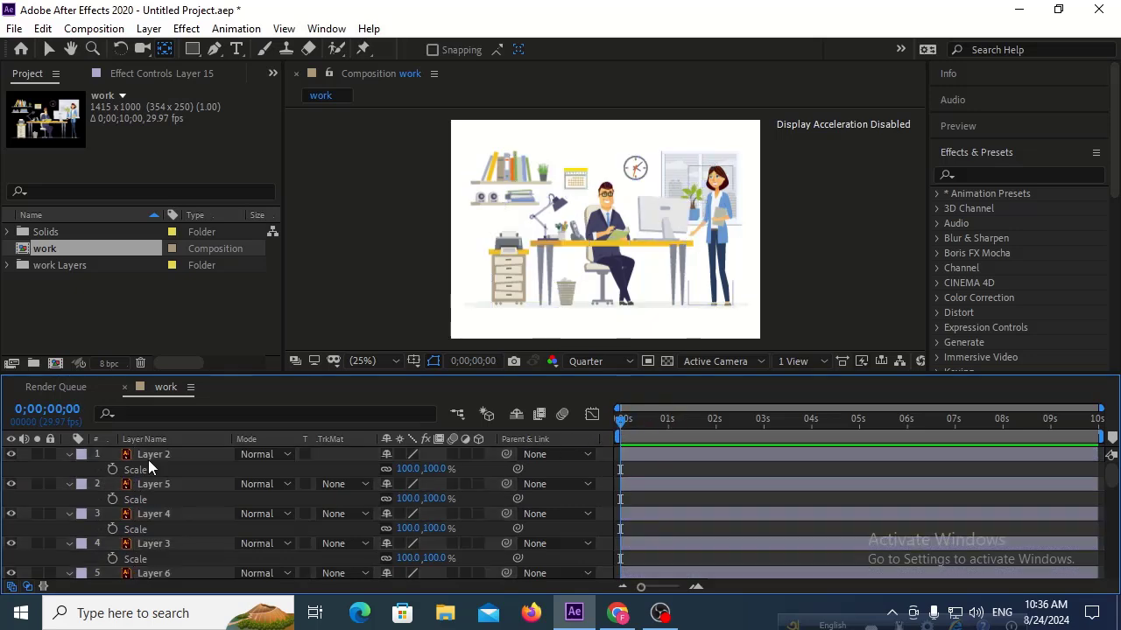
left_click(157, 457)
scroll(196, 489, "down", 10)
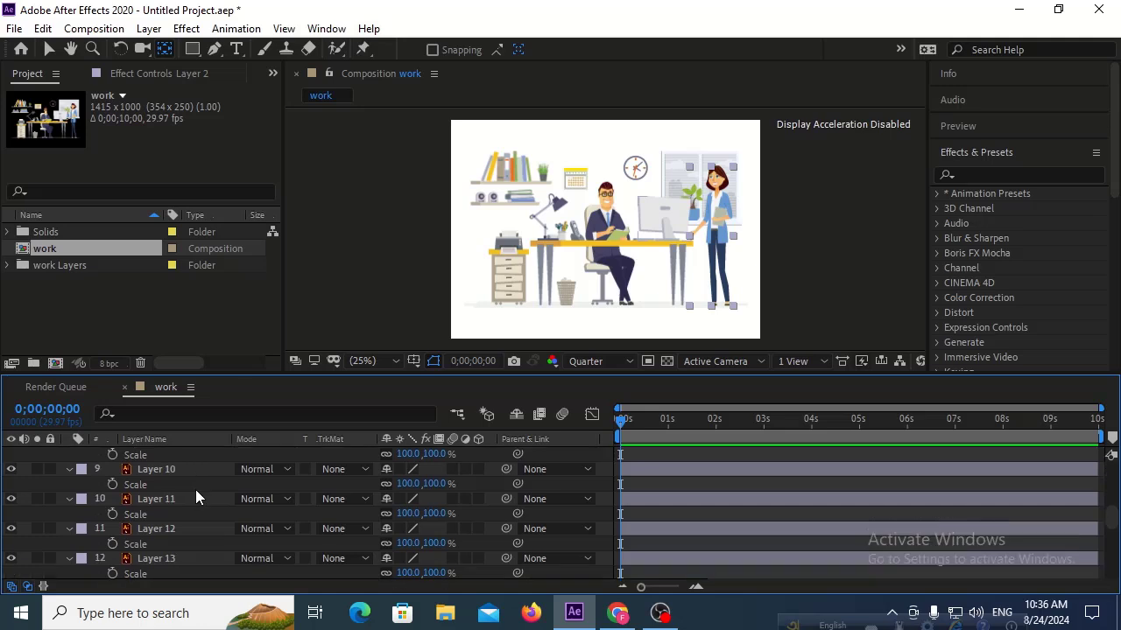
left_click(164, 541, "shift")
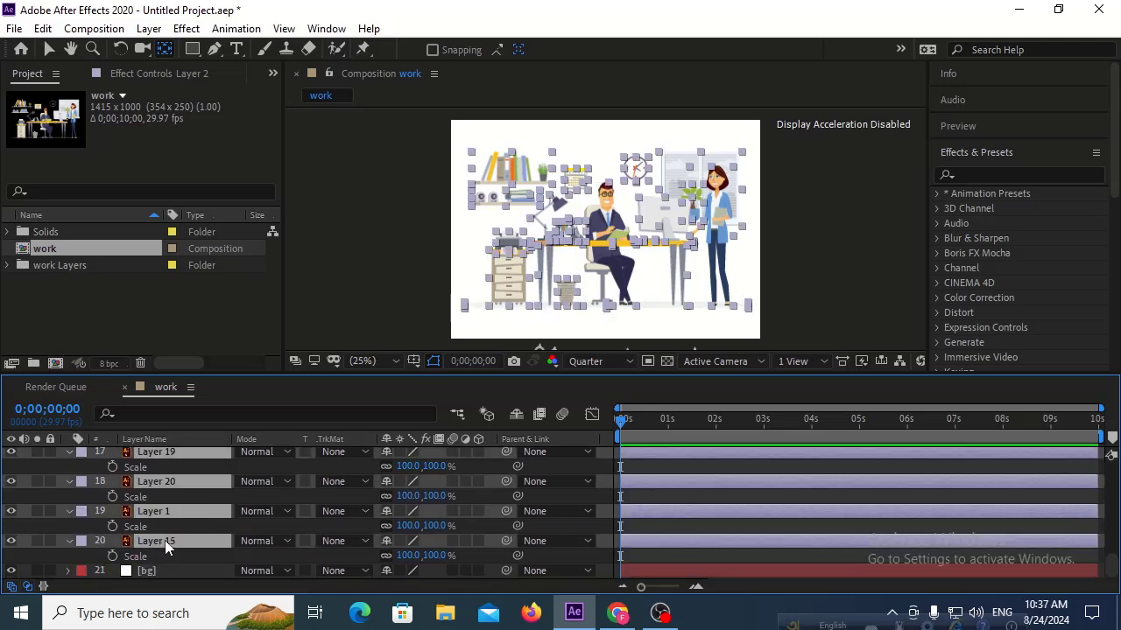
scroll(164, 540, "up", 10)
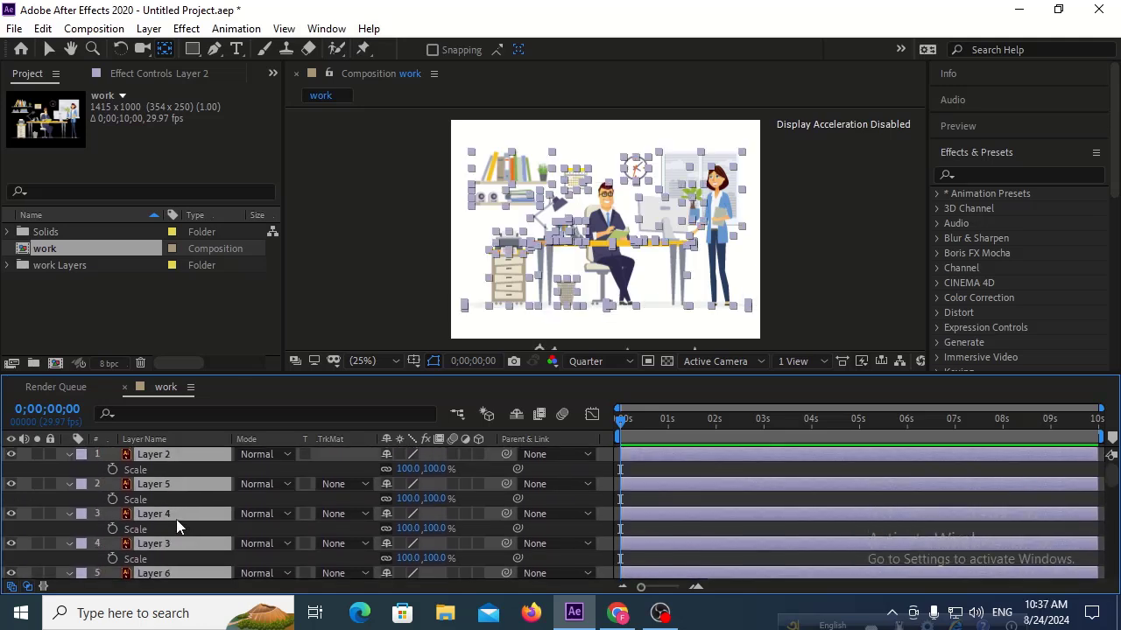
Step: Keyframe the Scale of all selected artwork layers from 0% at 0;00;00;00 to 100% at 0;00;00;13
left_click(114, 470)
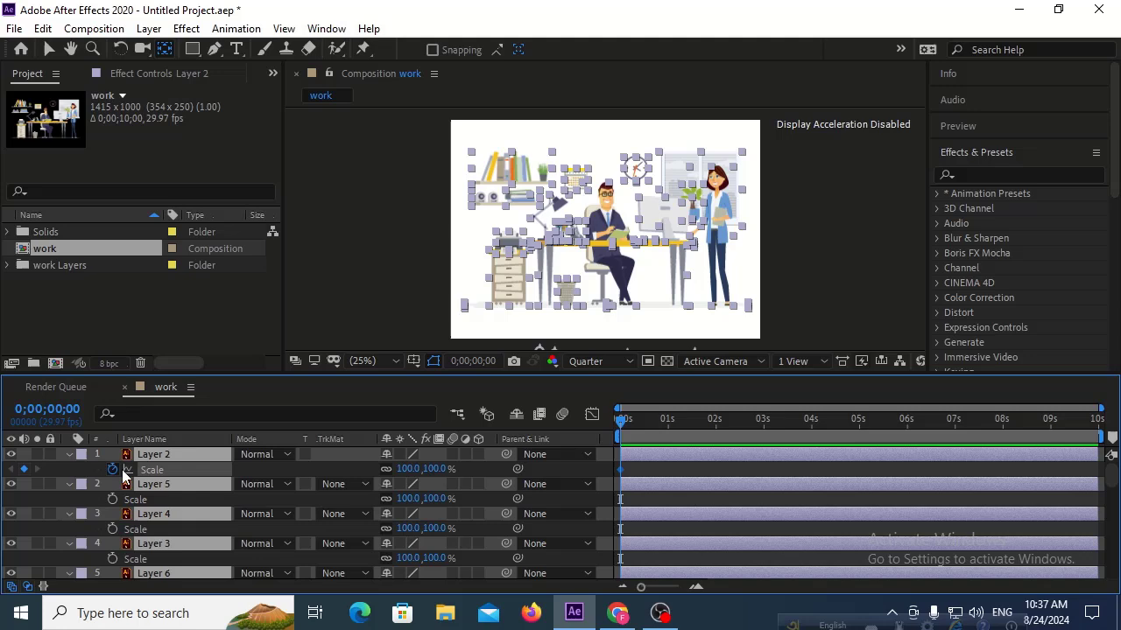
left_click(640, 421)
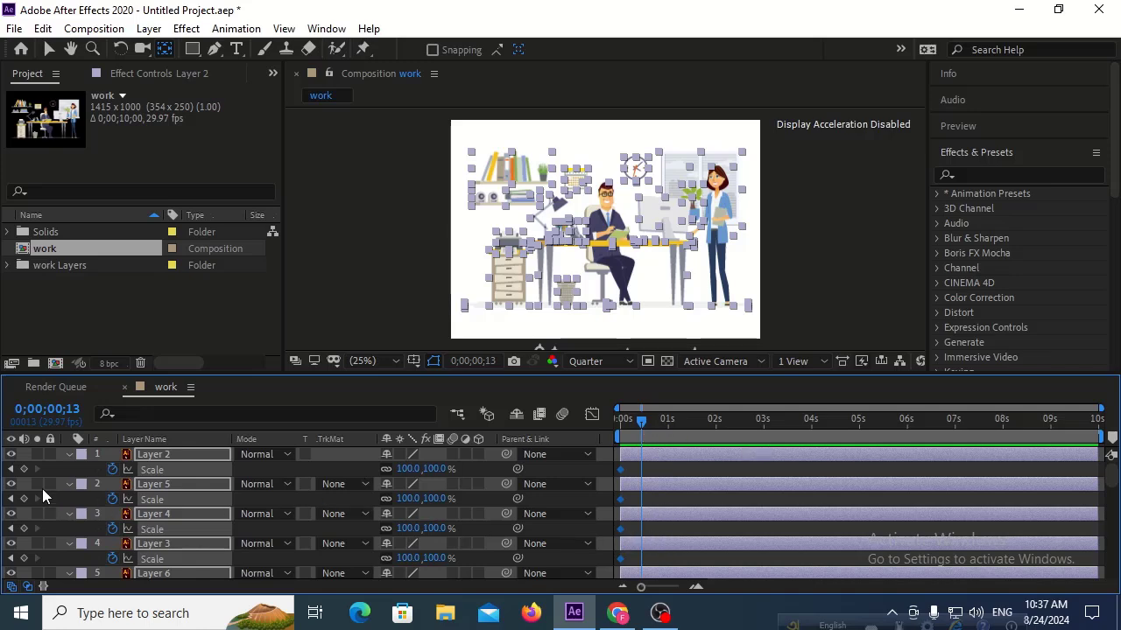
left_click(23, 470)
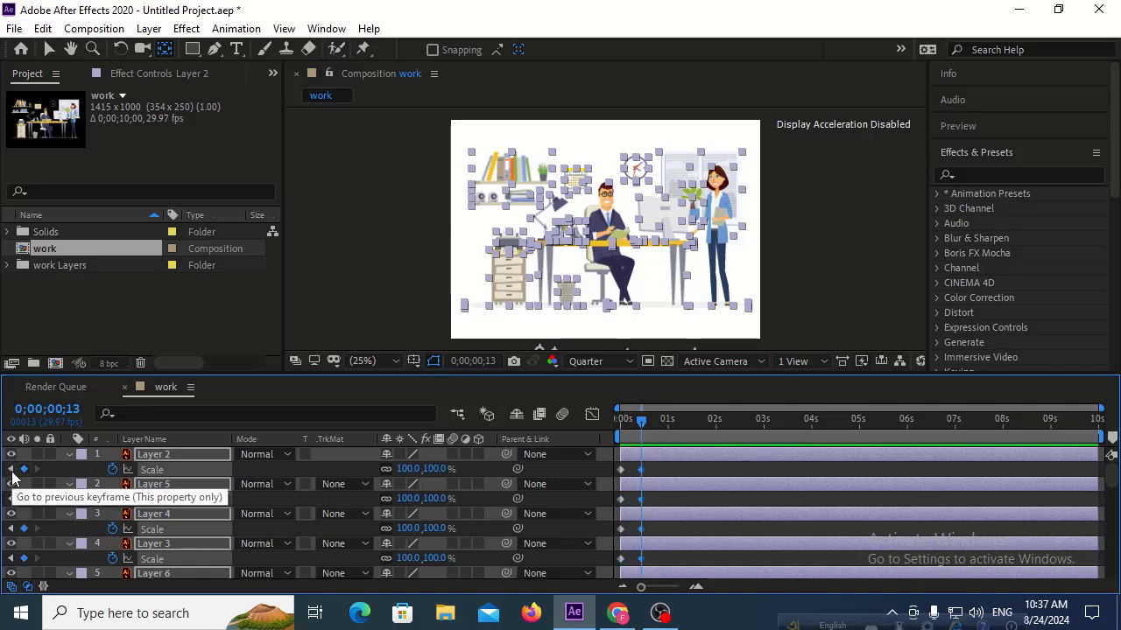
left_click(10, 473)
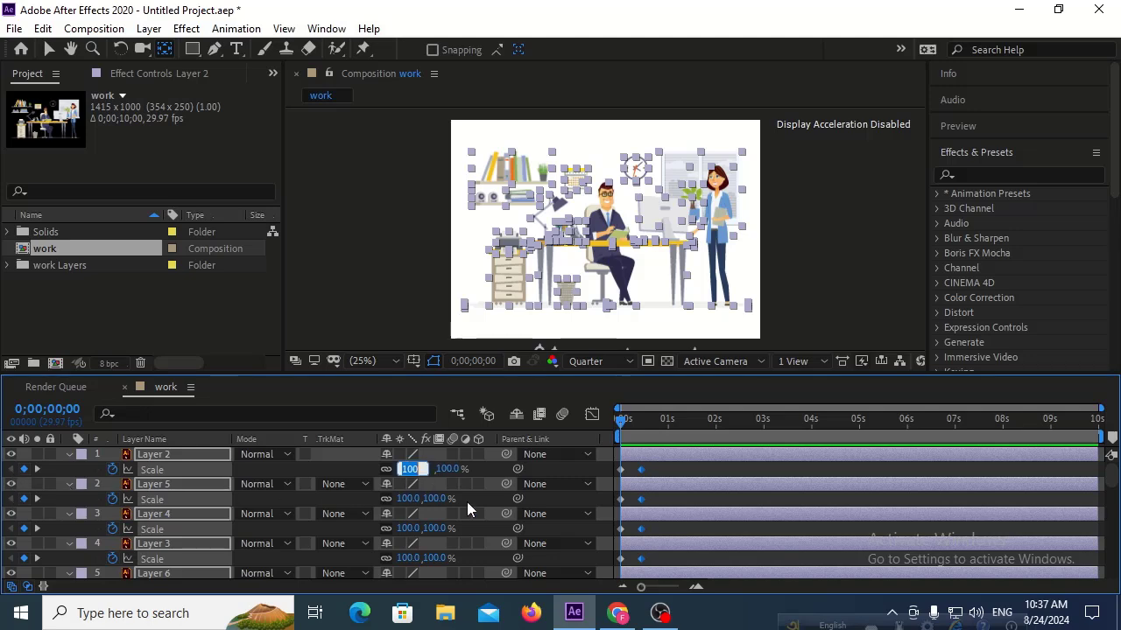
type("0")
left_click(487, 468)
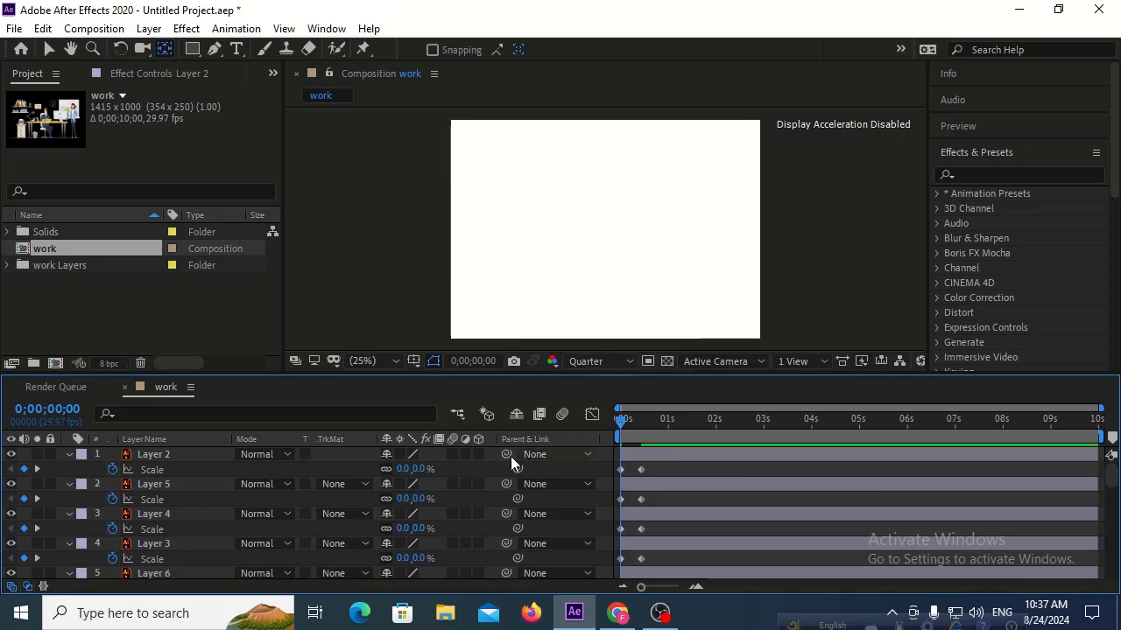
Step: Preview the scale-up animation of the office scene from the start of the composition
key("space")
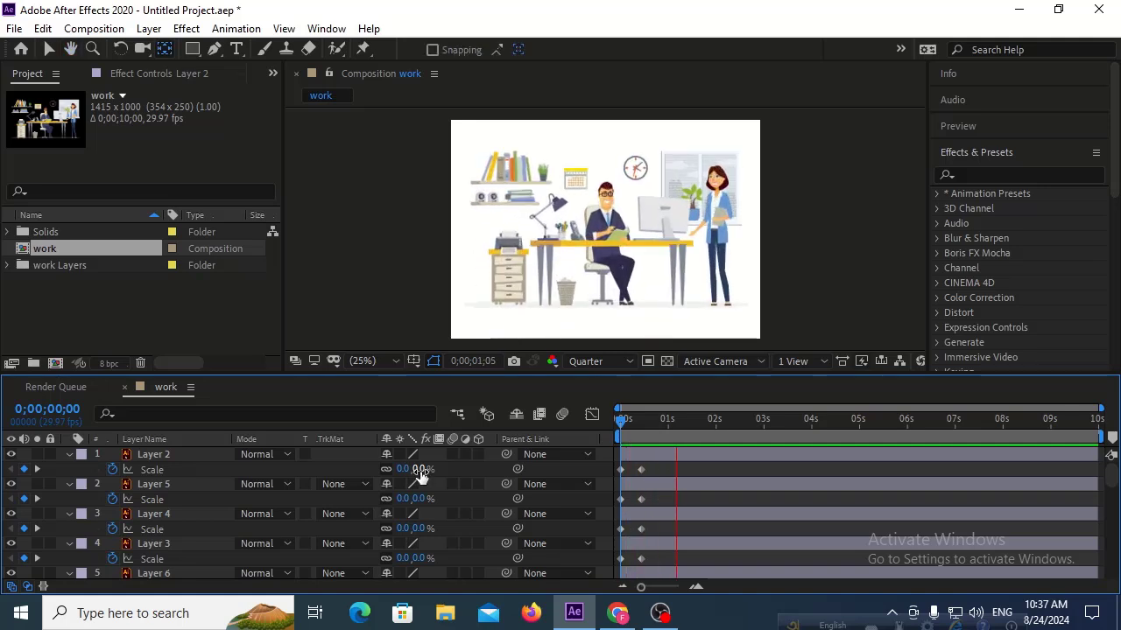
key("space")
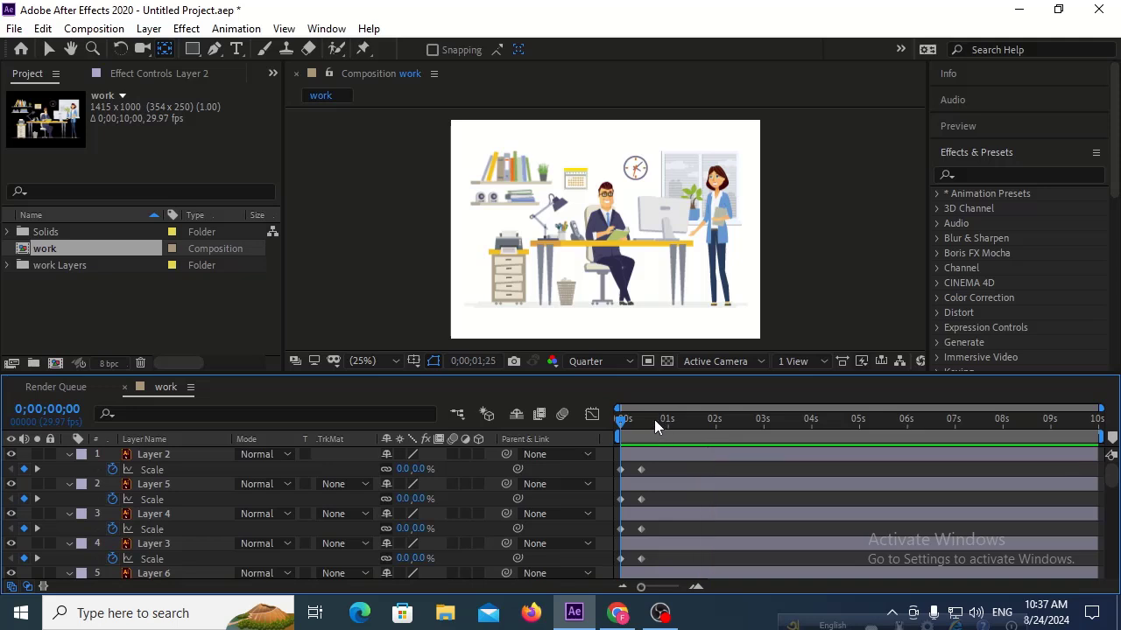
key("space")
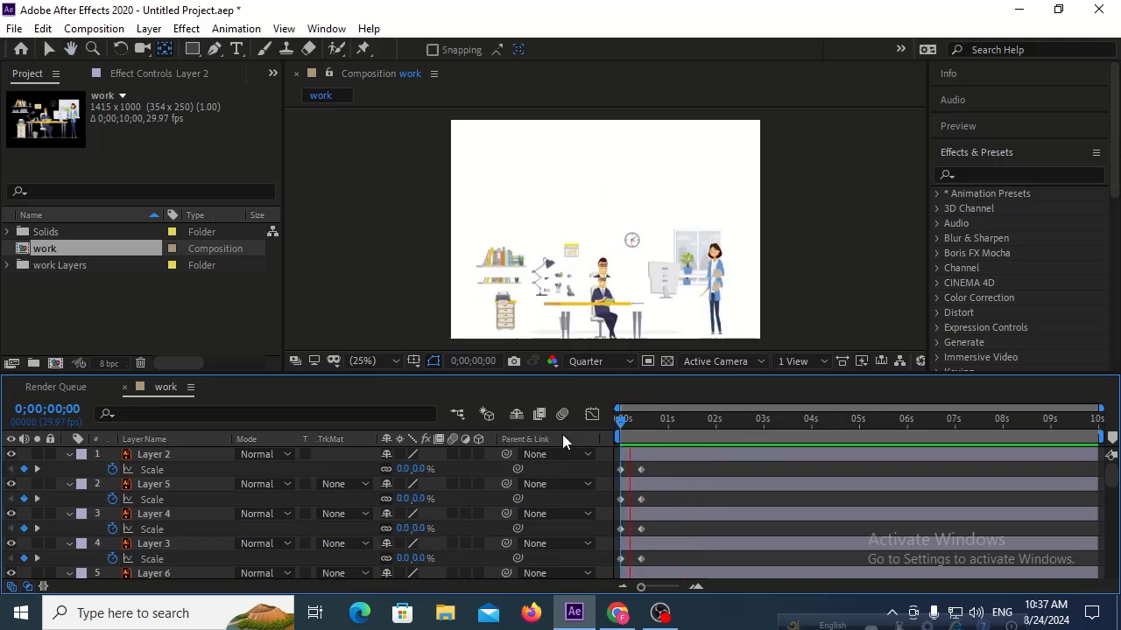
key("space")
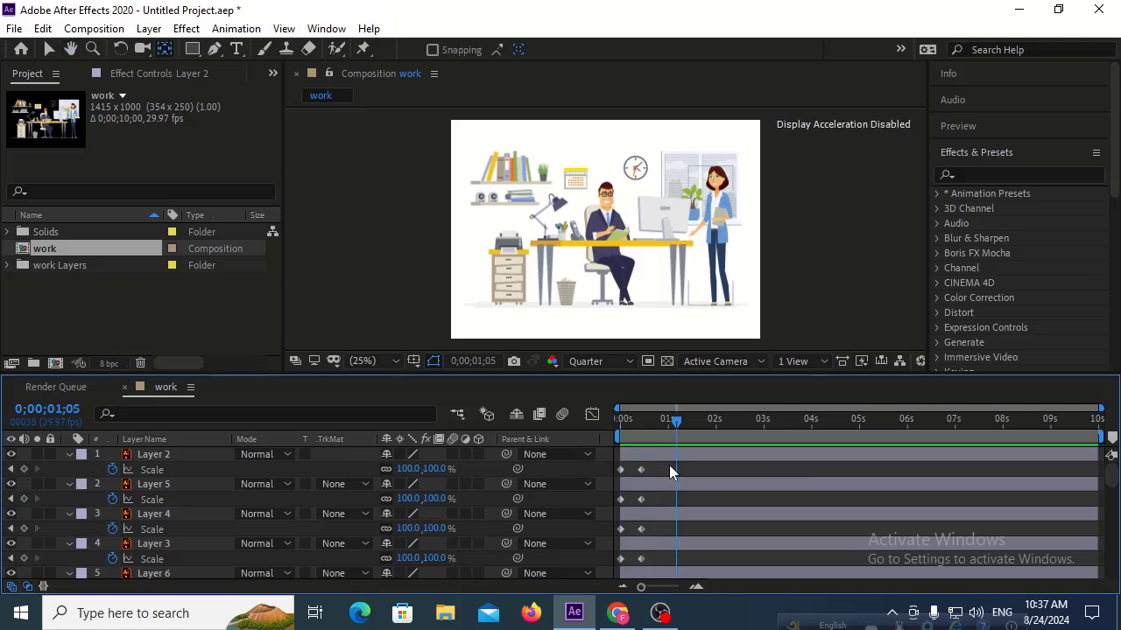
Step: Select the Scale keyframes of every artwork layer with the Selection tool and apply Easy Ease to them
left_click(668, 457)
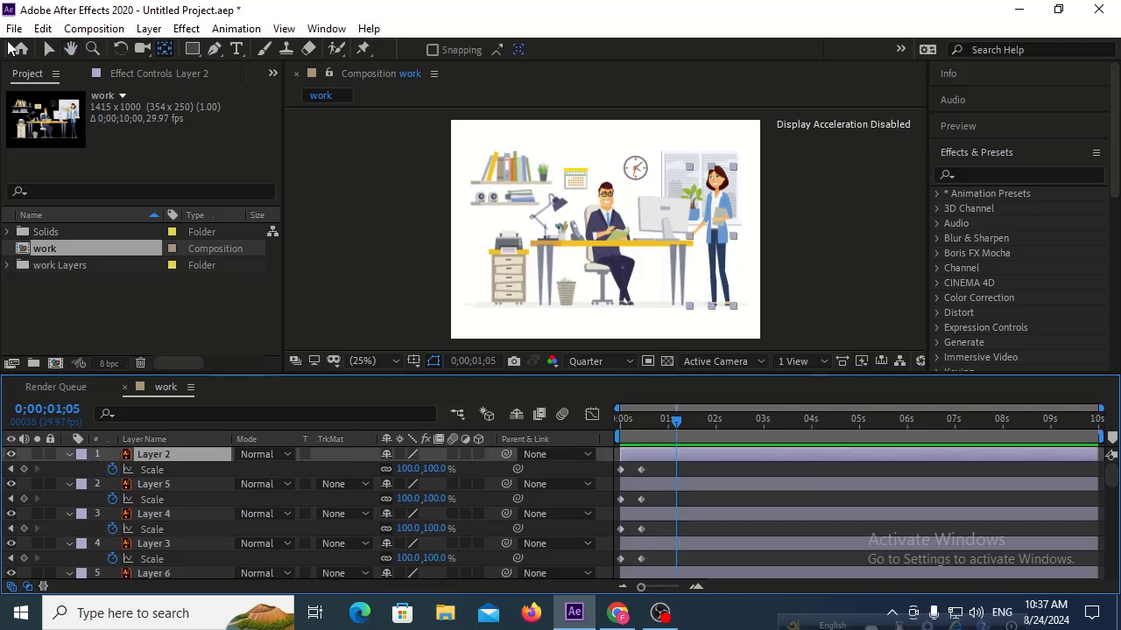
left_click(49, 49)
left_click(657, 464)
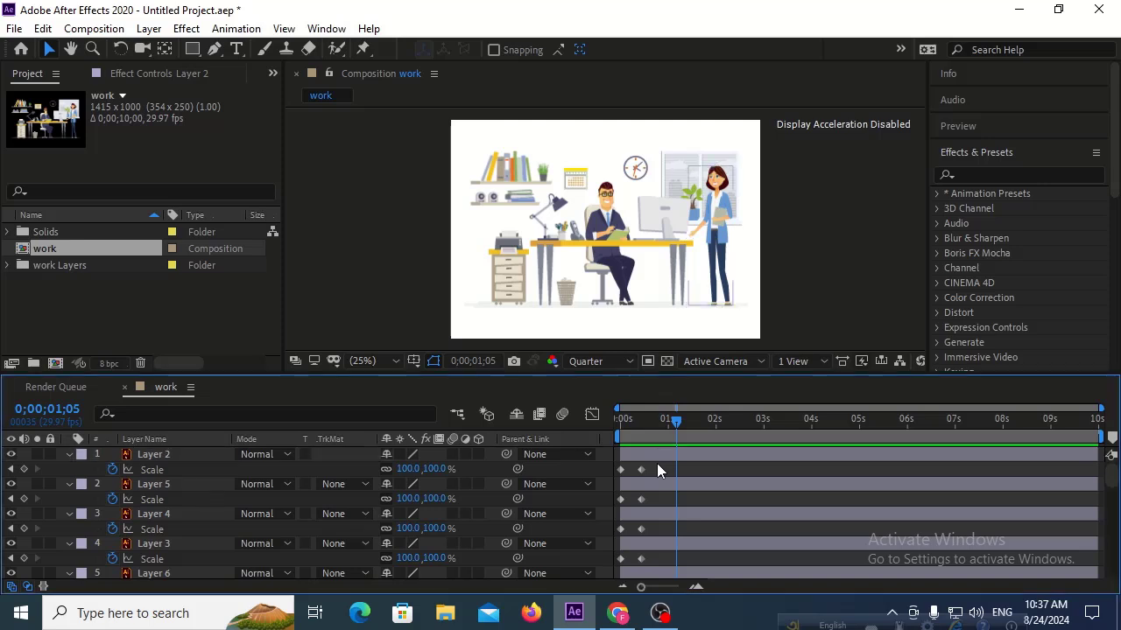
left_click_drag(657, 463, 597, 579)
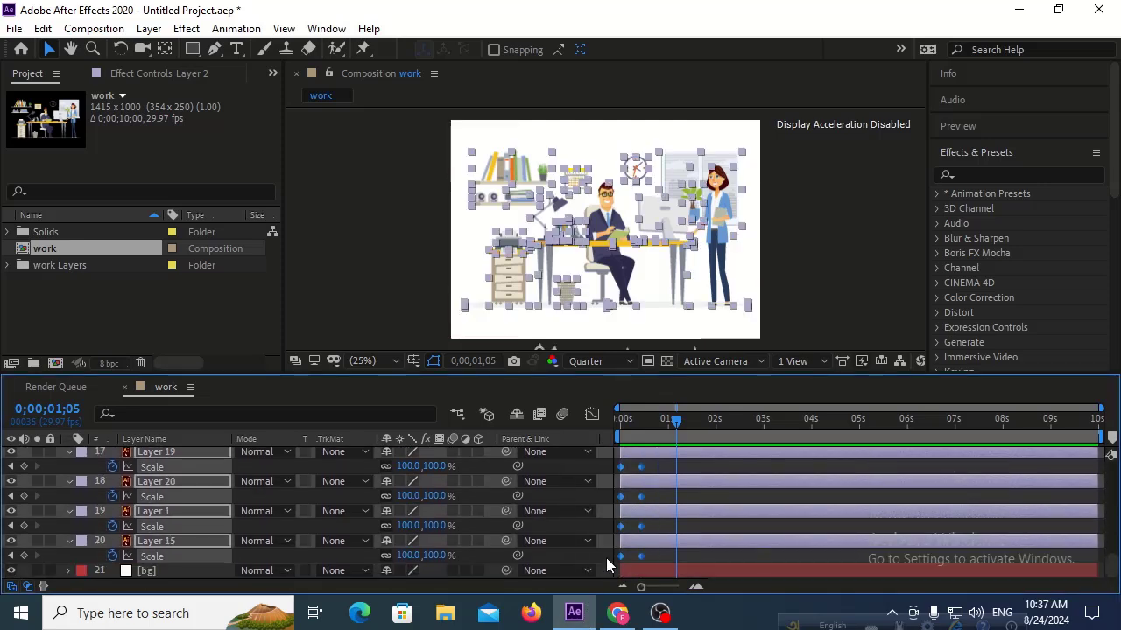
Step: Return to 0;00;00;00 and preview the eased scale animation
left_click_drag(651, 413, 564, 442)
key("space")
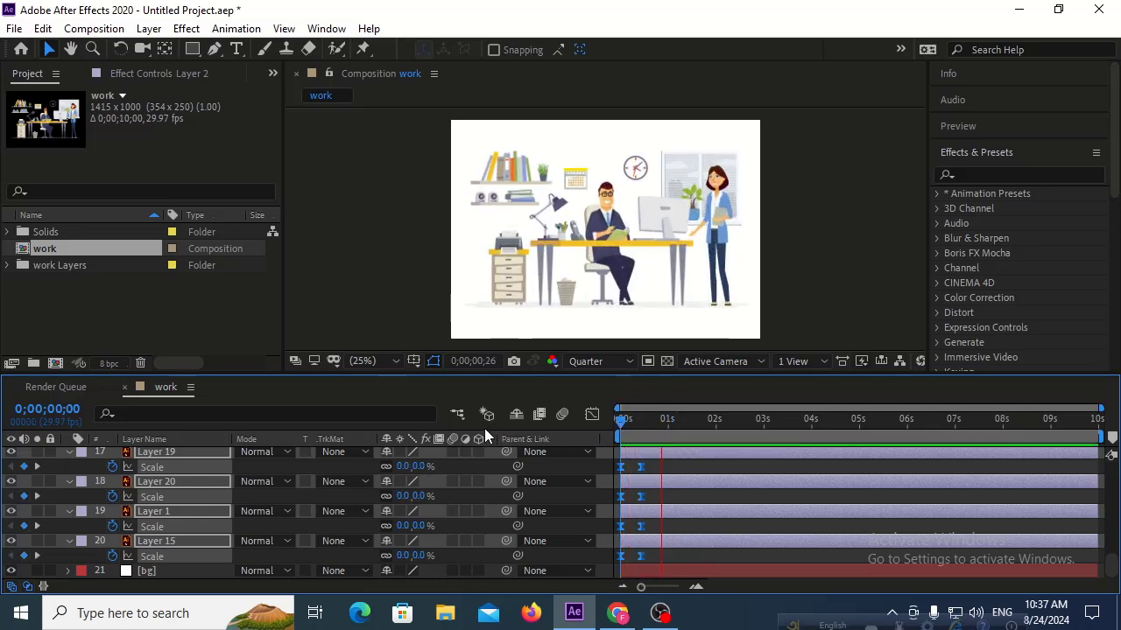
key("space")
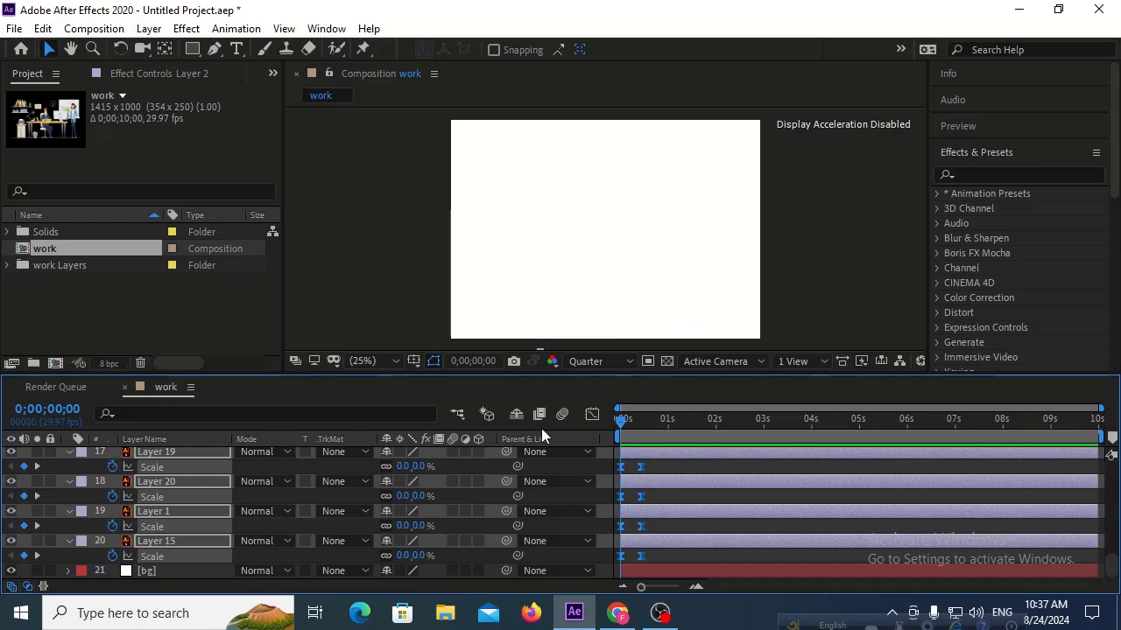
key("space")
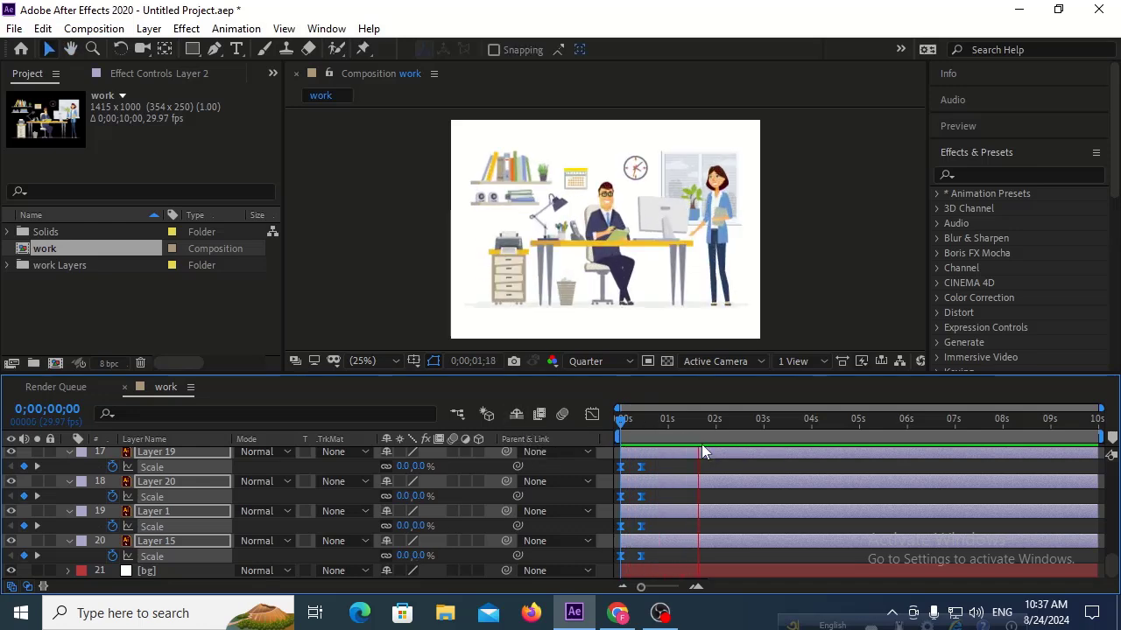
Step: Limit the work area to about the first 2 seconds and preview that range
left_click(713, 422)
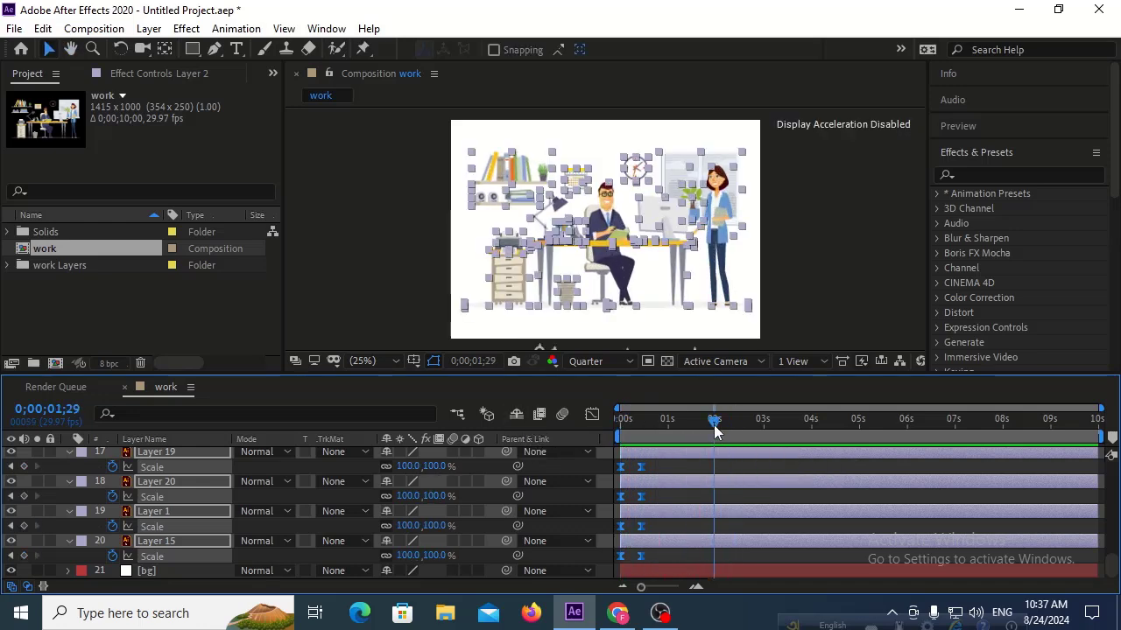
key("space")
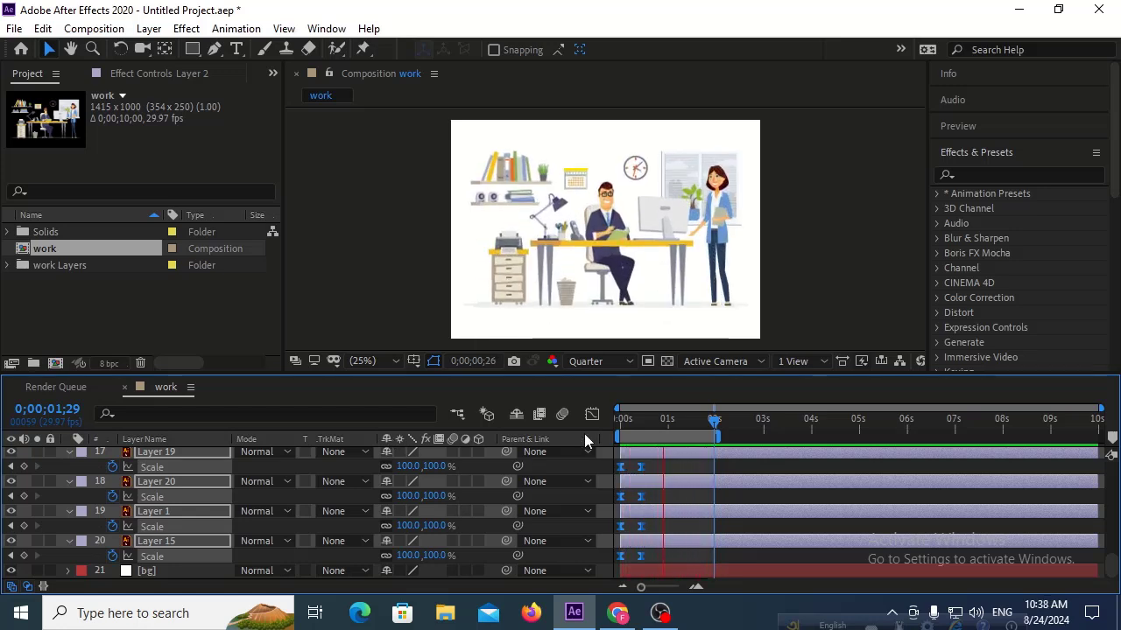
left_click_drag(662, 427, 597, 428)
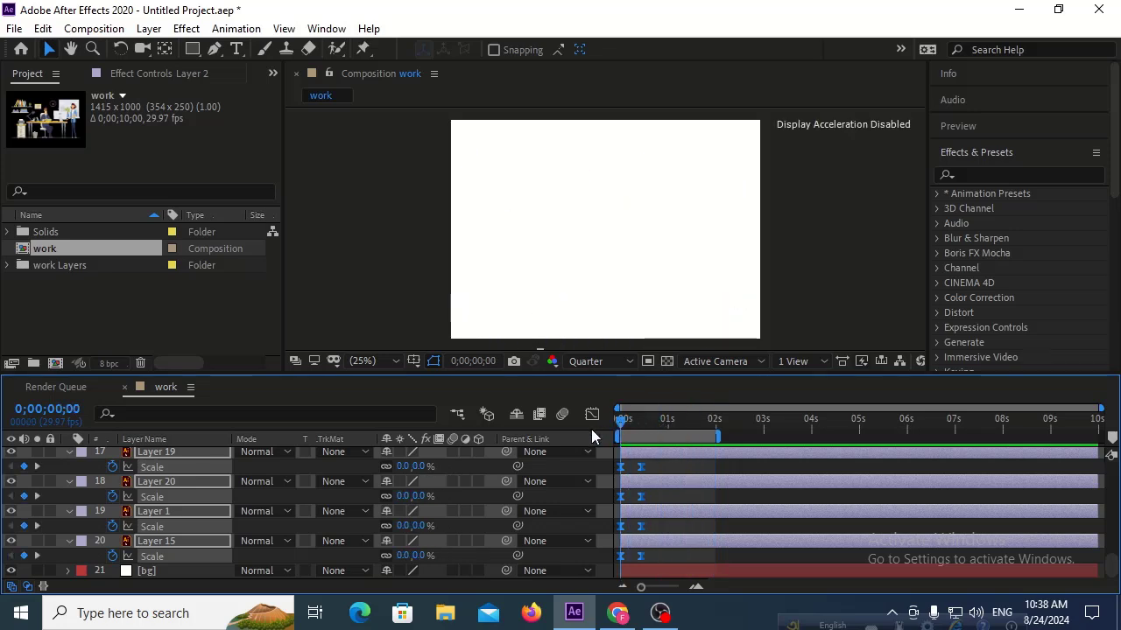
Step: Deselect the layers and extend the work area end back to the full 10 seconds
left_click(712, 465)
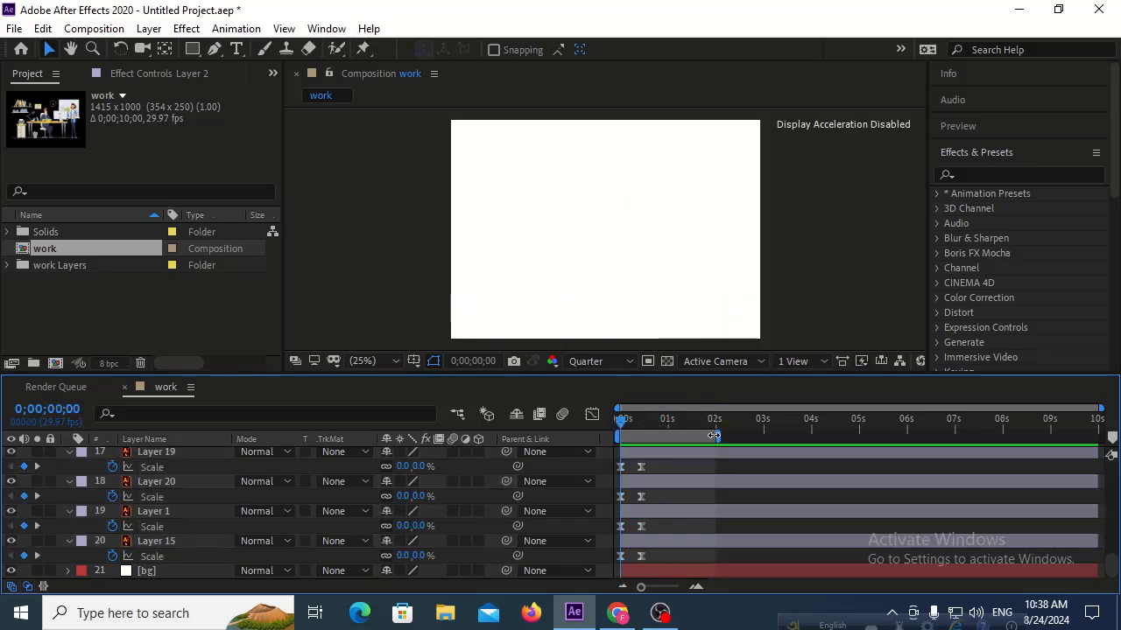
left_click_drag(711, 437, 600, 449)
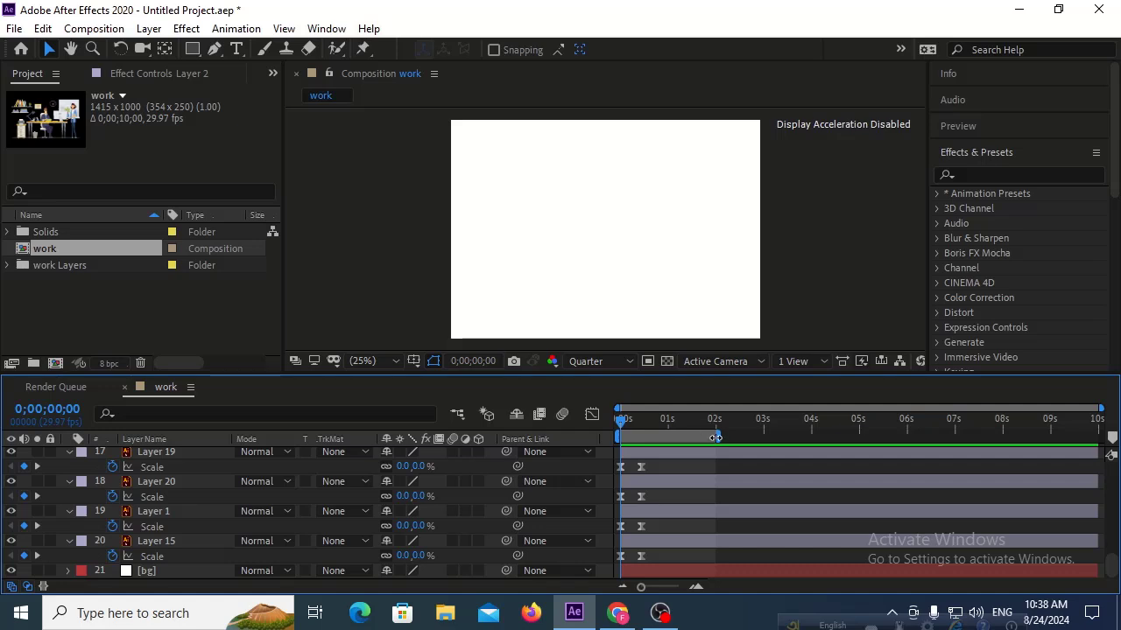
left_click_drag(717, 437, 600, 441)
left_click_drag(728, 437, 1104, 437)
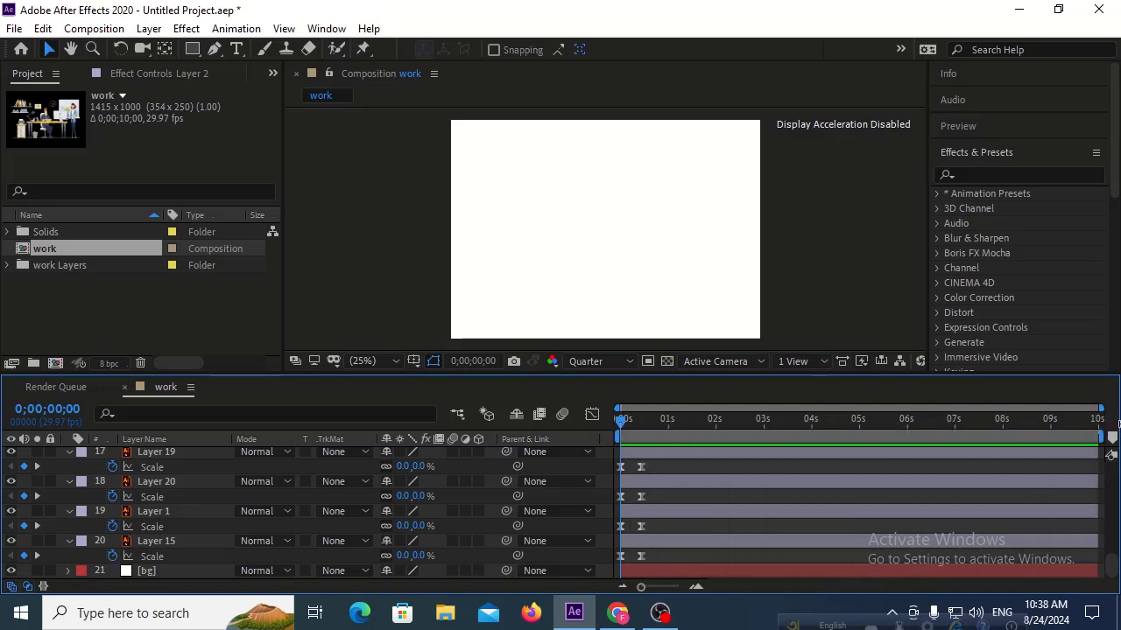
Step: At 0;00;01;24, select the desk's legs and top (Layers 7 and 8) and give them the Dark Green label colour
left_click(707, 417)
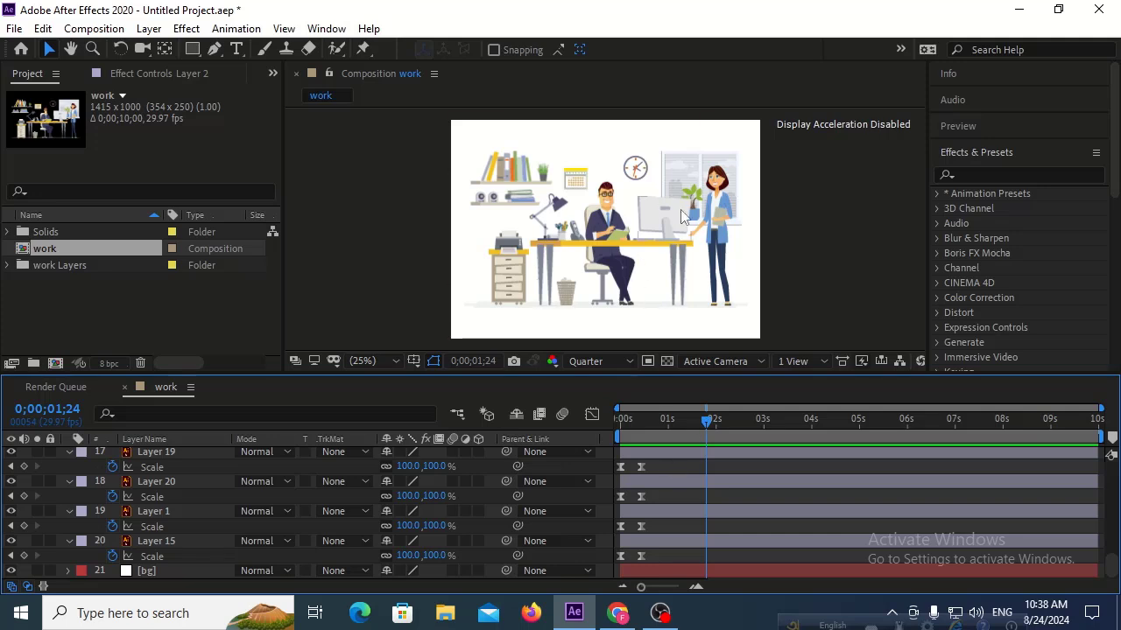
left_click(573, 253)
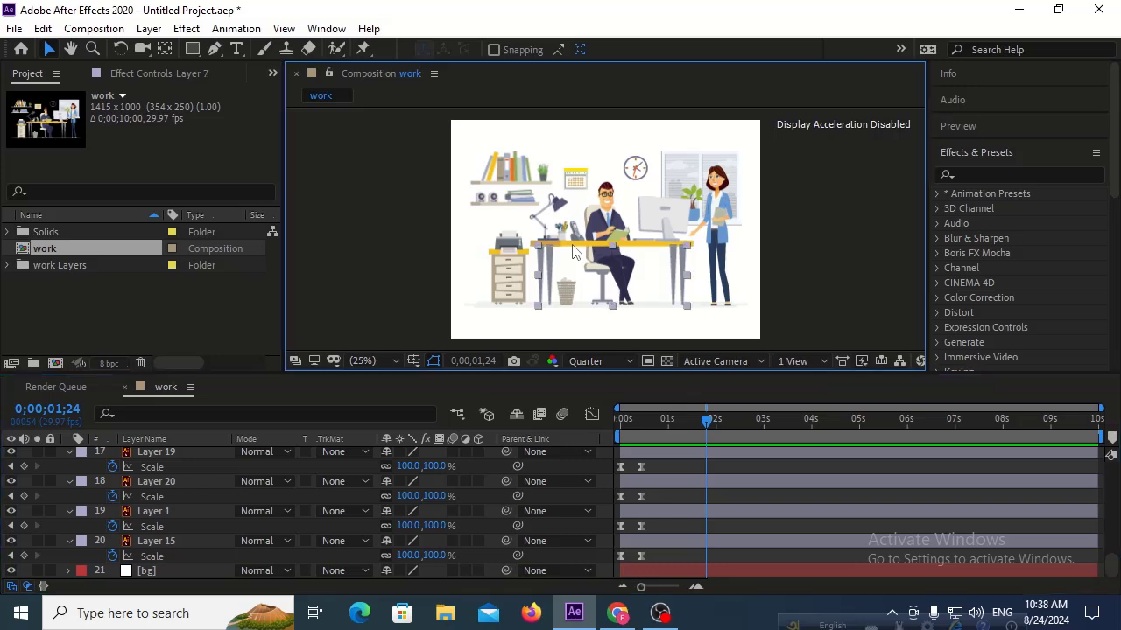
scroll(184, 532, "up", 10)
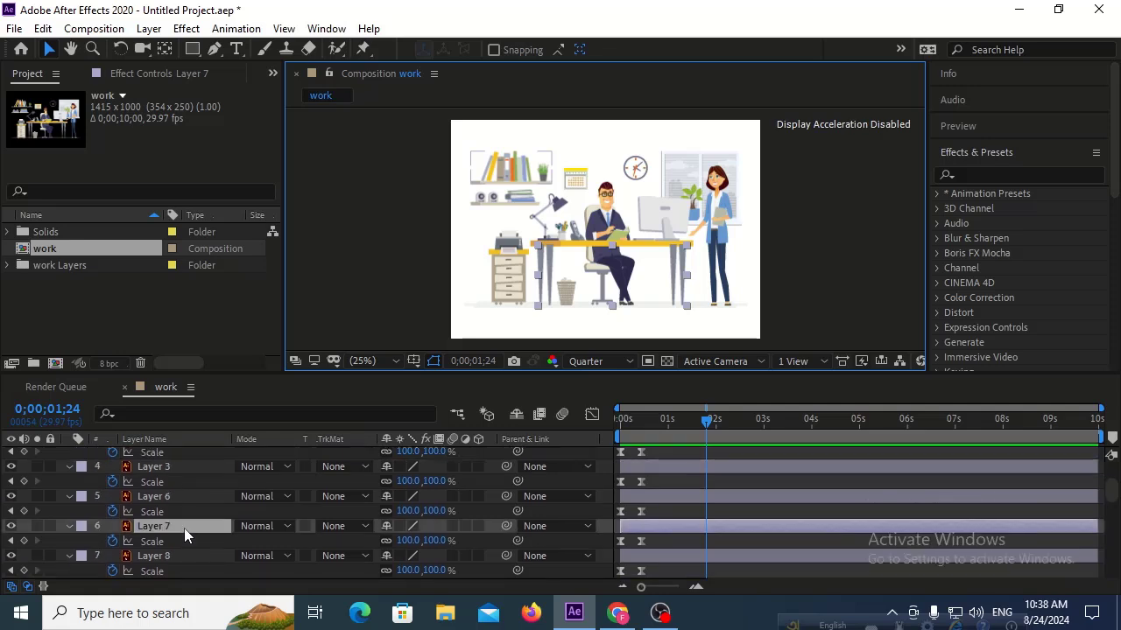
left_click(184, 528)
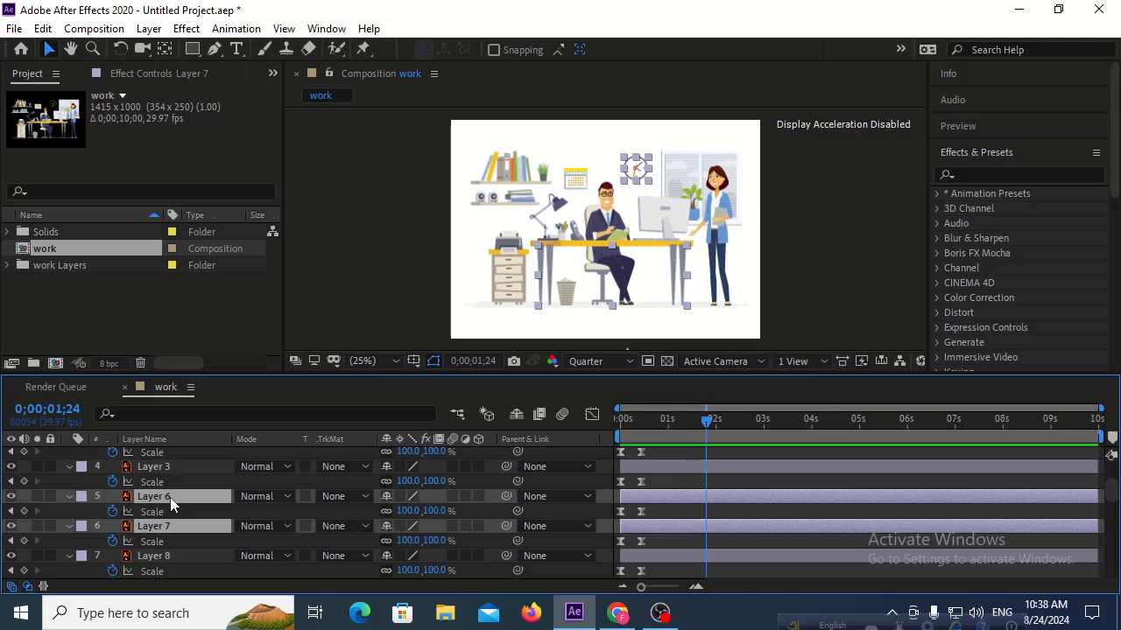
left_click(170, 557, "shift")
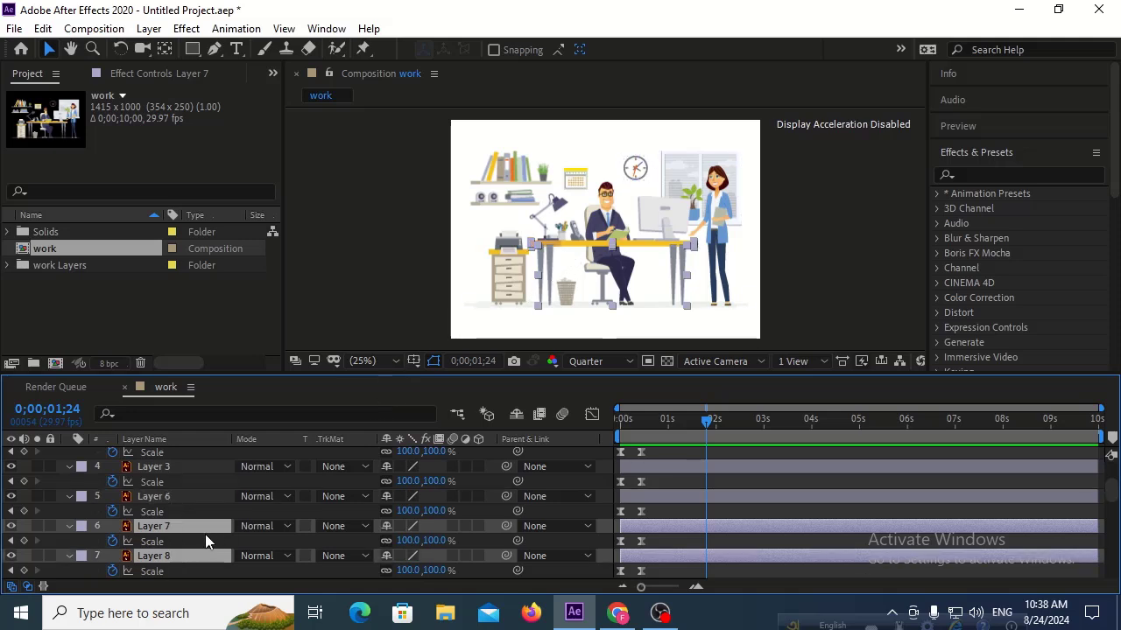
scroll(172, 544, "down", 2)
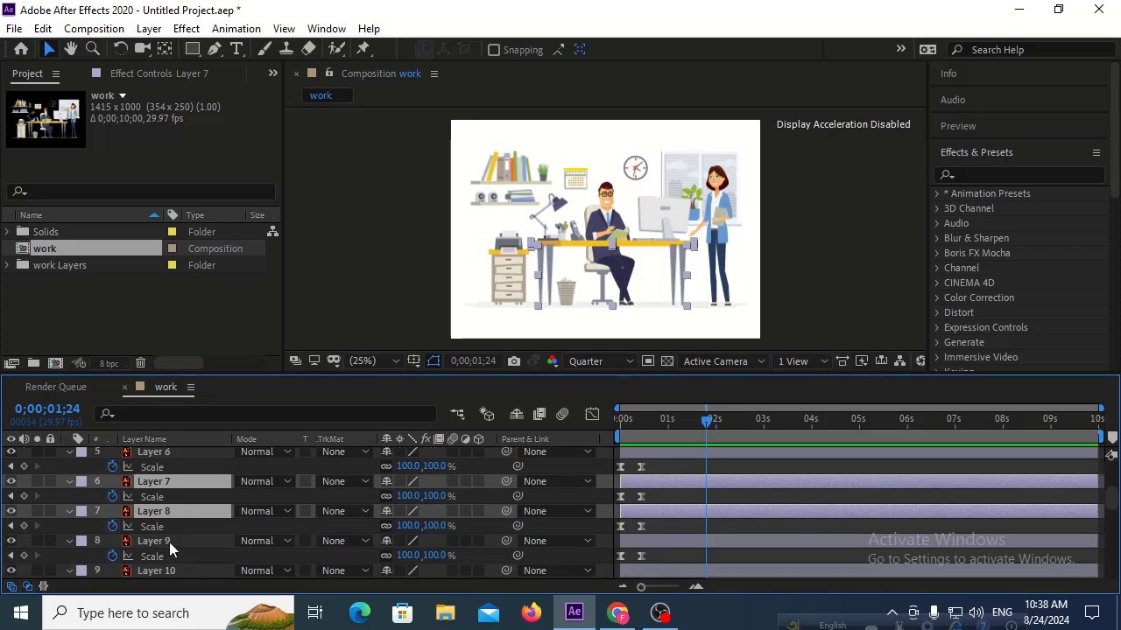
left_click(169, 542, "shift")
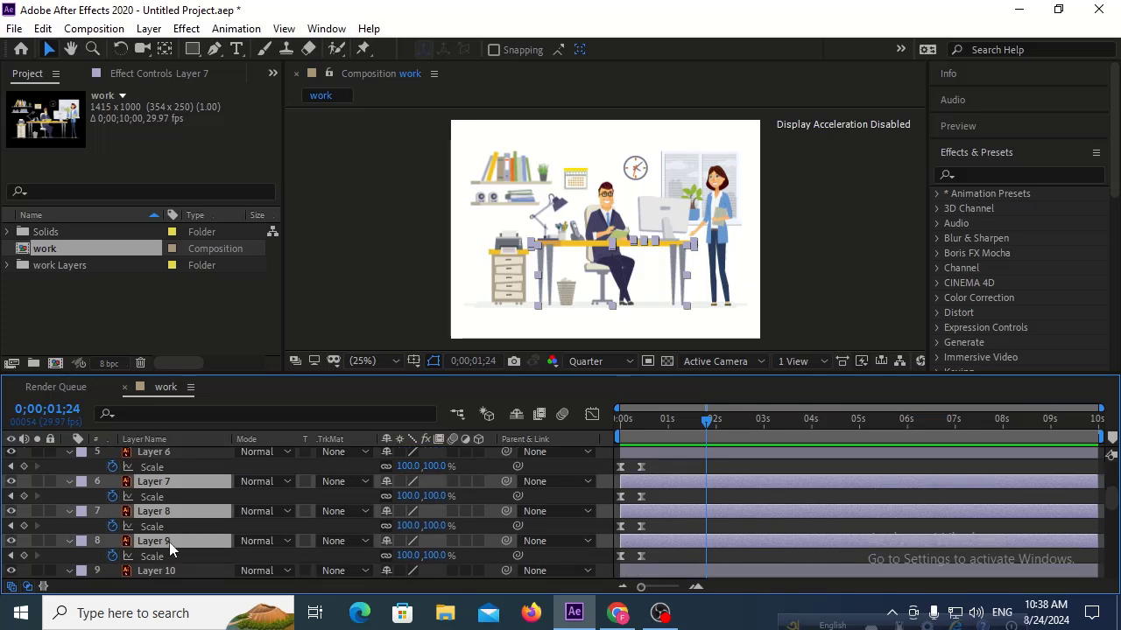
left_click(169, 542, "ctrl")
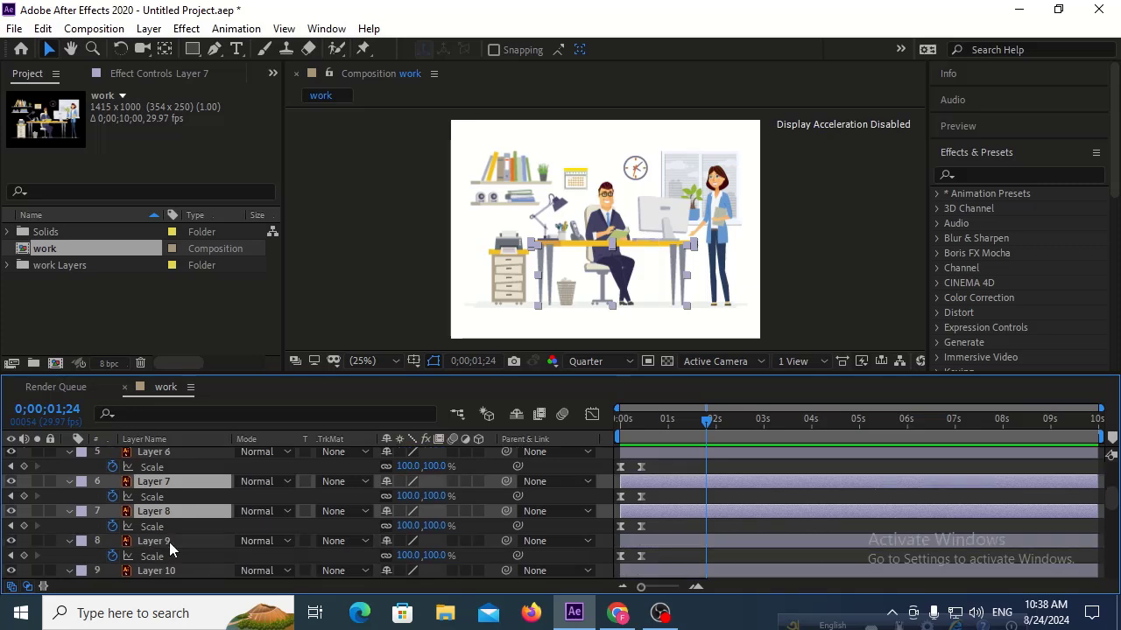
left_click(81, 512)
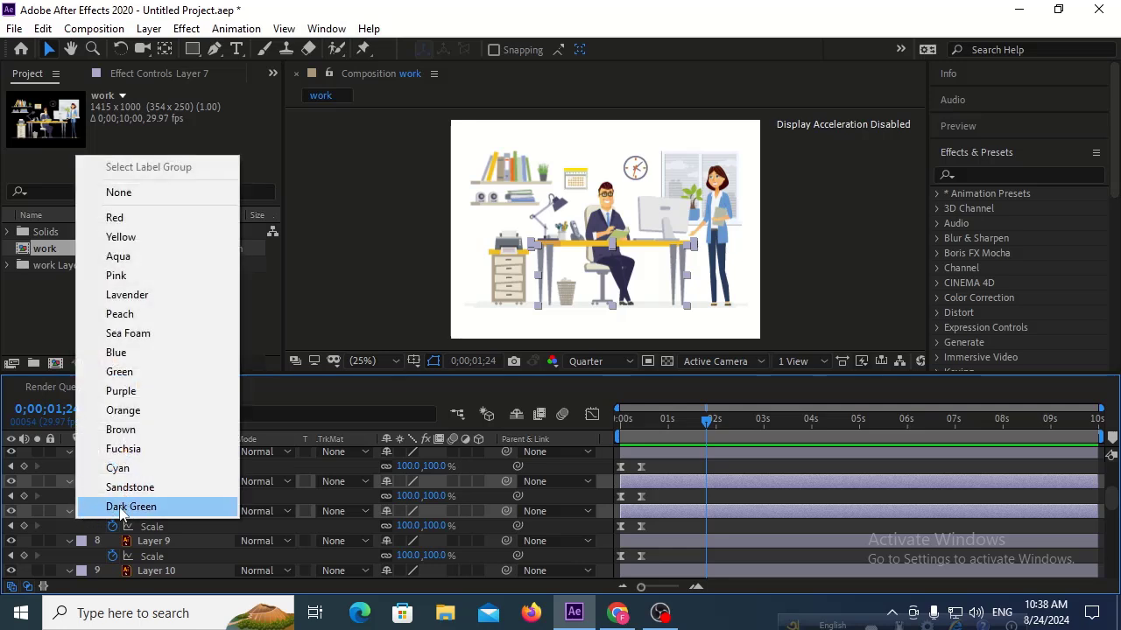
left_click(121, 507)
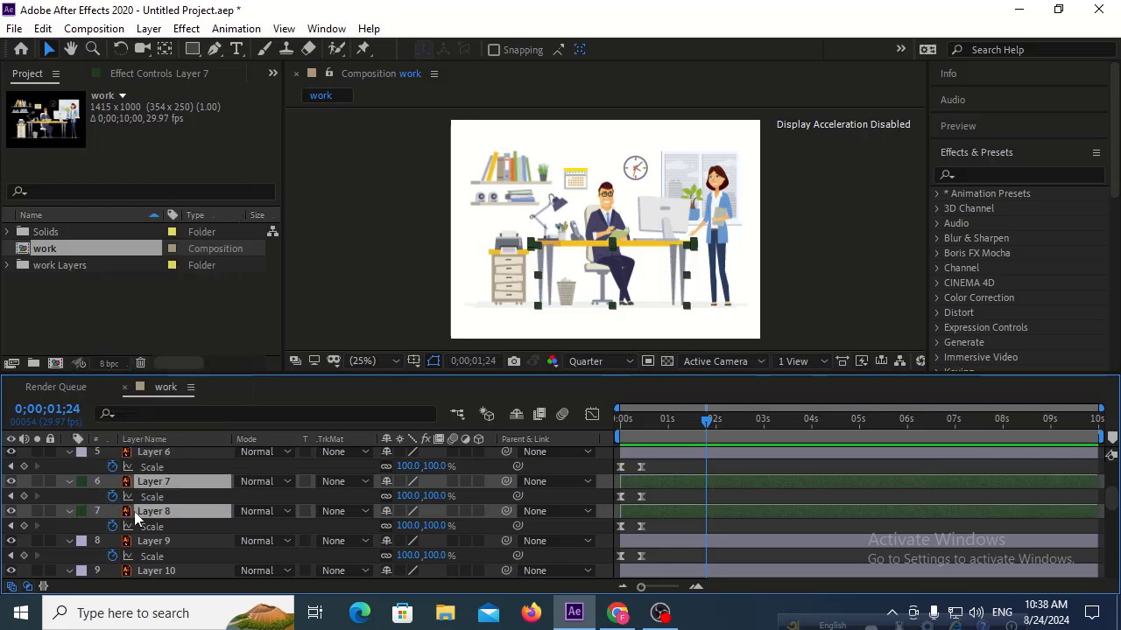
Step: Select every layer from row 8 (Layer 9) to row 20 (Layer 15) and shift them to start at 0;00;00;05
left_click(151, 538)
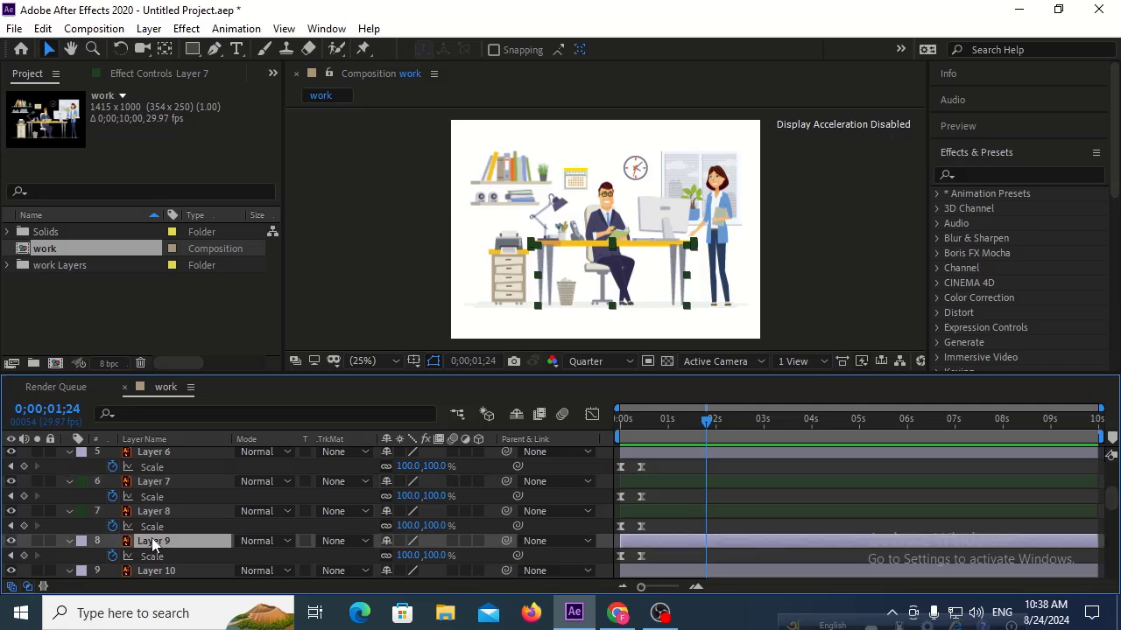
scroll(152, 538, "down", 3)
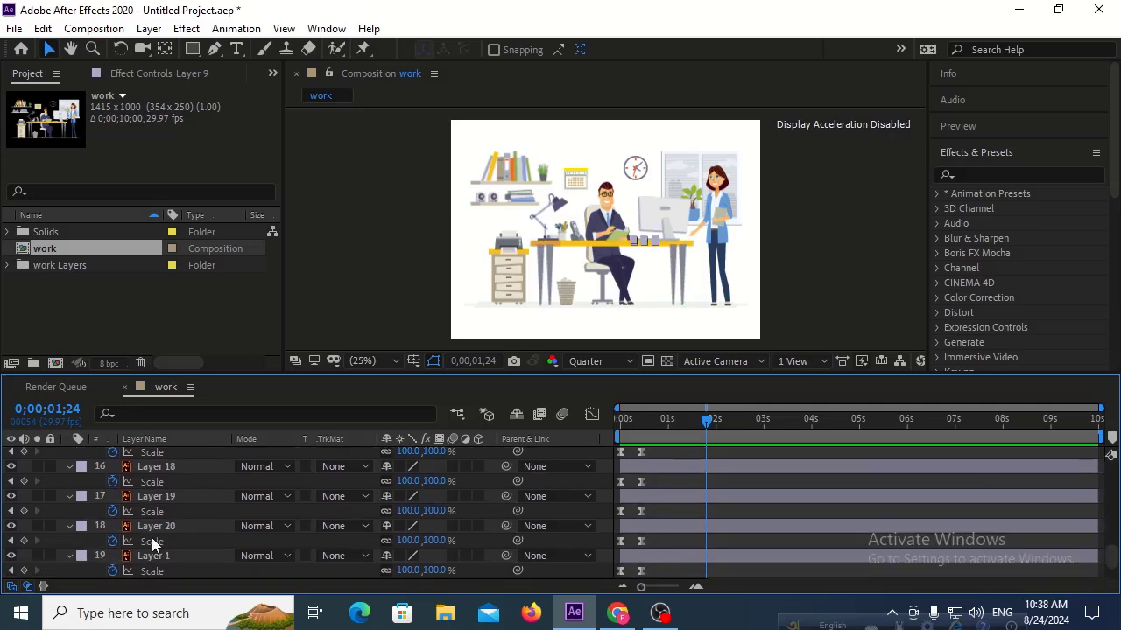
scroll(151, 537, "down", 4)
left_click(151, 539, "shift")
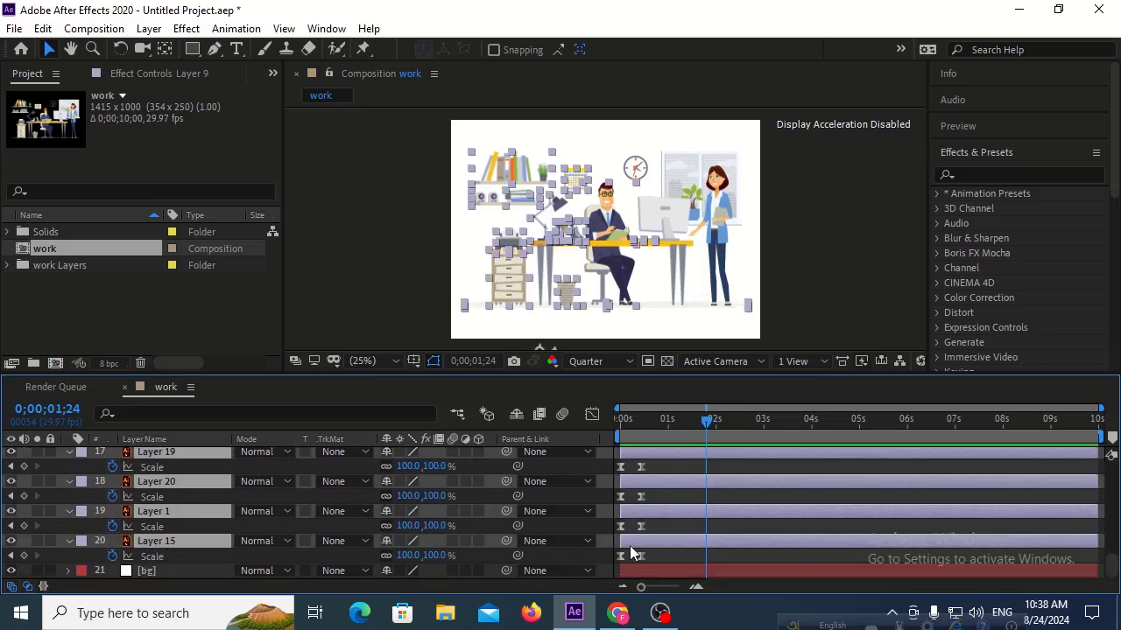
left_click_drag(629, 546, 640, 547)
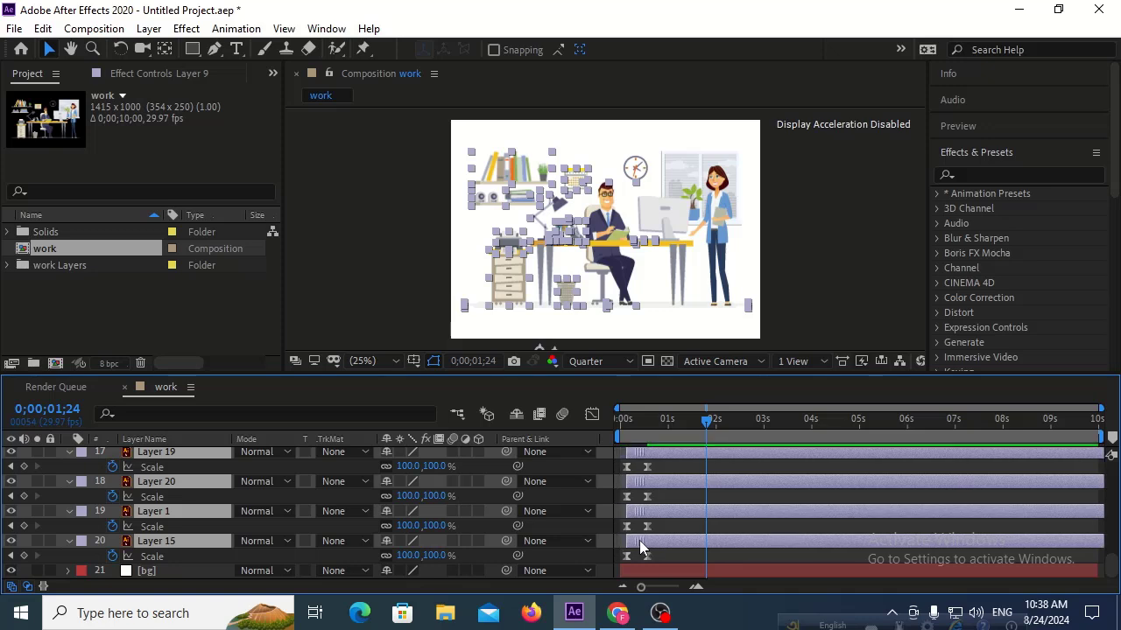
Step: Select the five layers above the desk layers, Layer 2 to Layer 6, and shift them slightly later in time
scroll(343, 499, "up", 4)
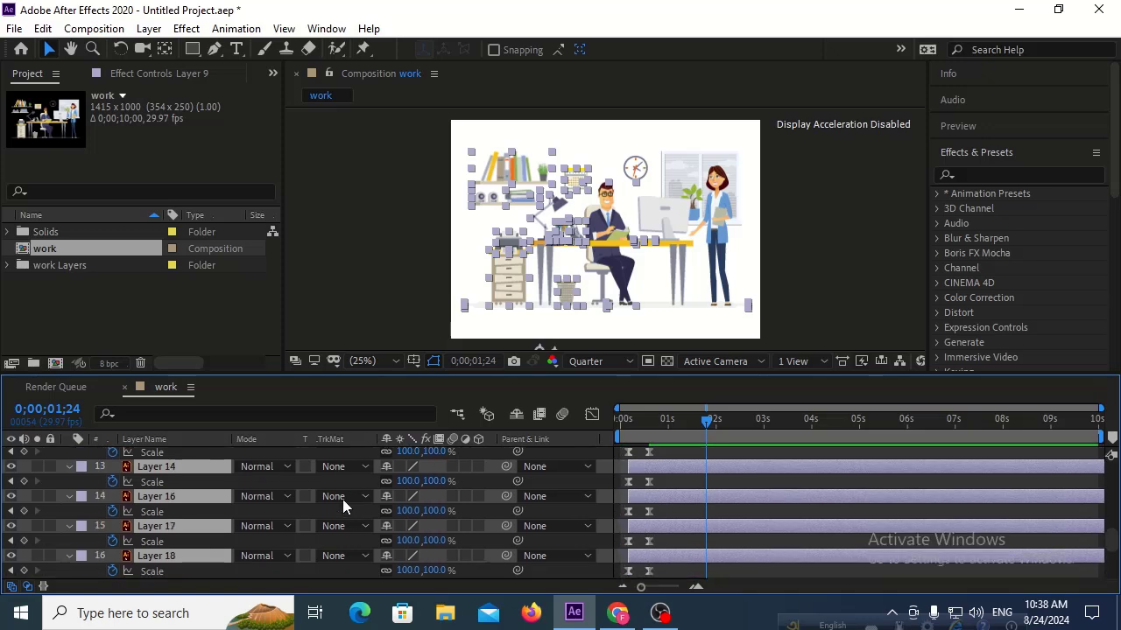
scroll(341, 499, "up", 5)
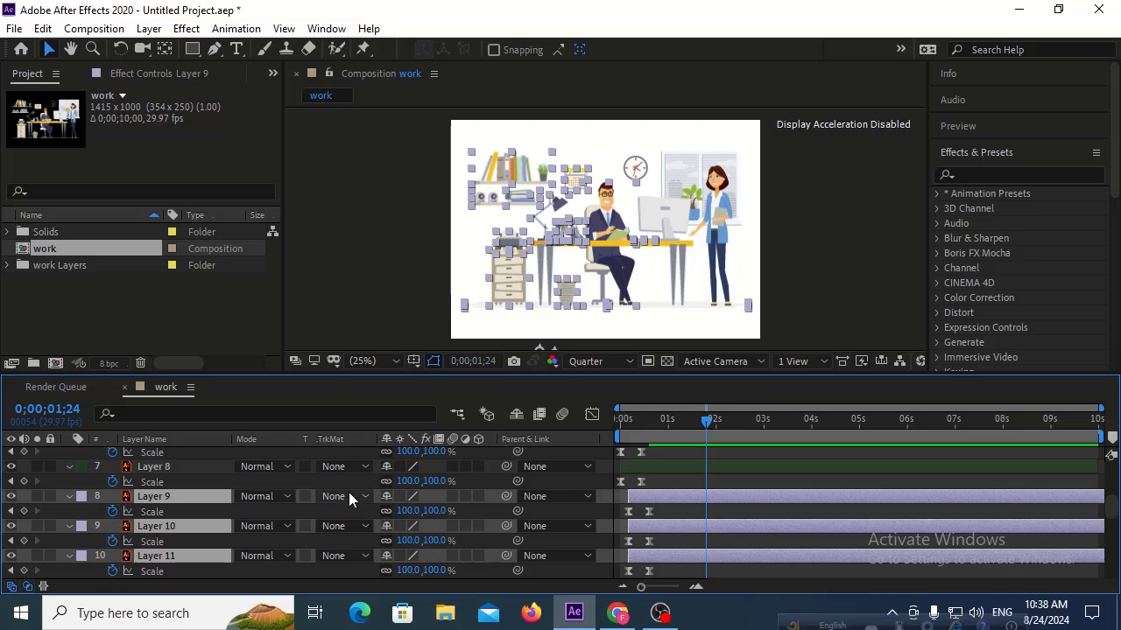
scroll(348, 492, "up", 3)
left_click(197, 496)
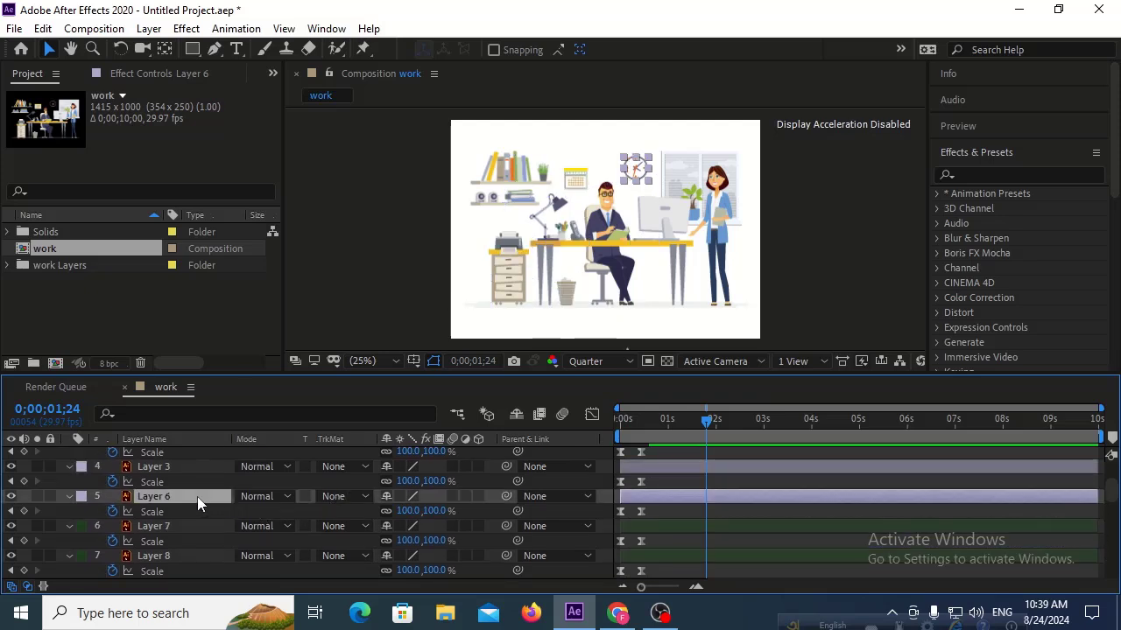
scroll(197, 496, "up", 2)
left_click(194, 458, "shift")
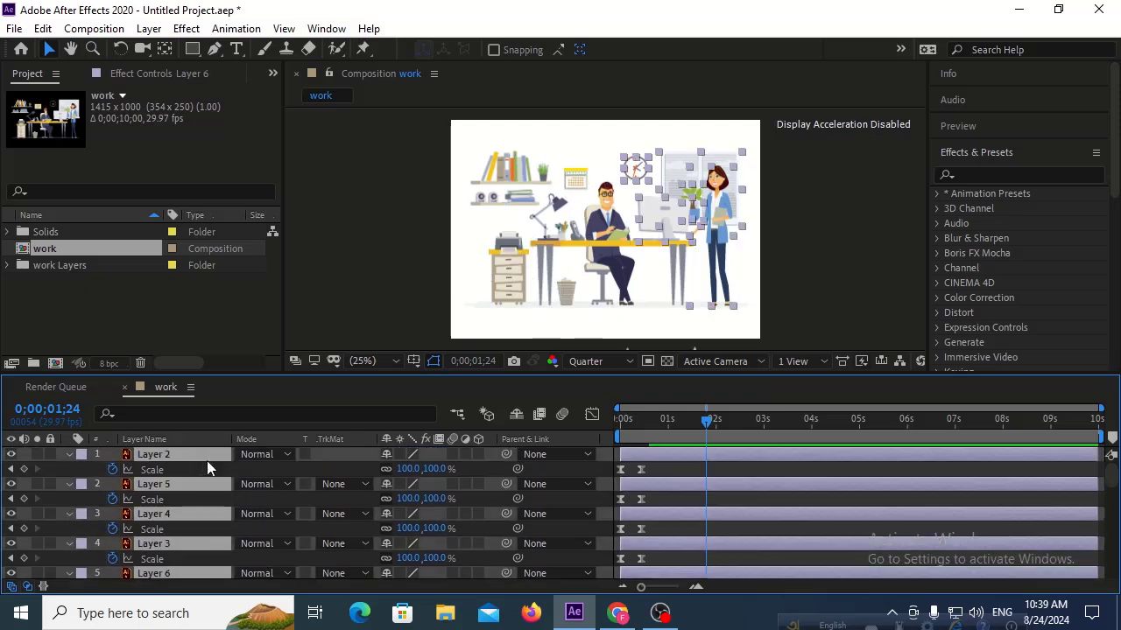
left_click_drag(634, 482, 637, 490)
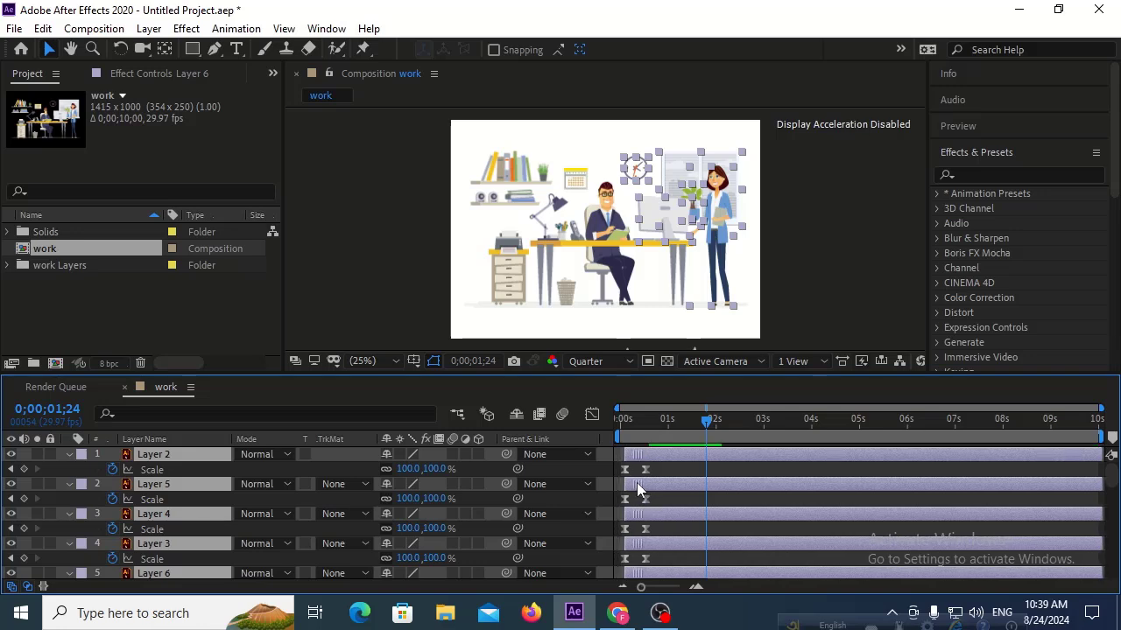
Step: Go to Layer 10's first Scale keyframe at 0;00;00;05 and align the five selected top layers to start there
scroll(638, 482, "down", 3)
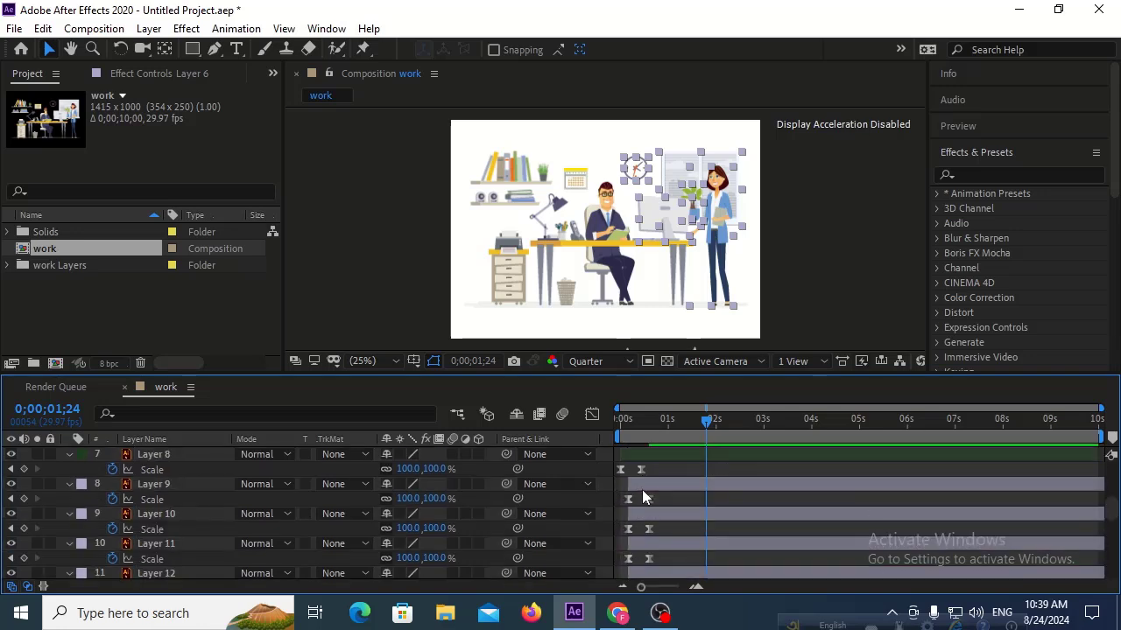
left_click(11, 529)
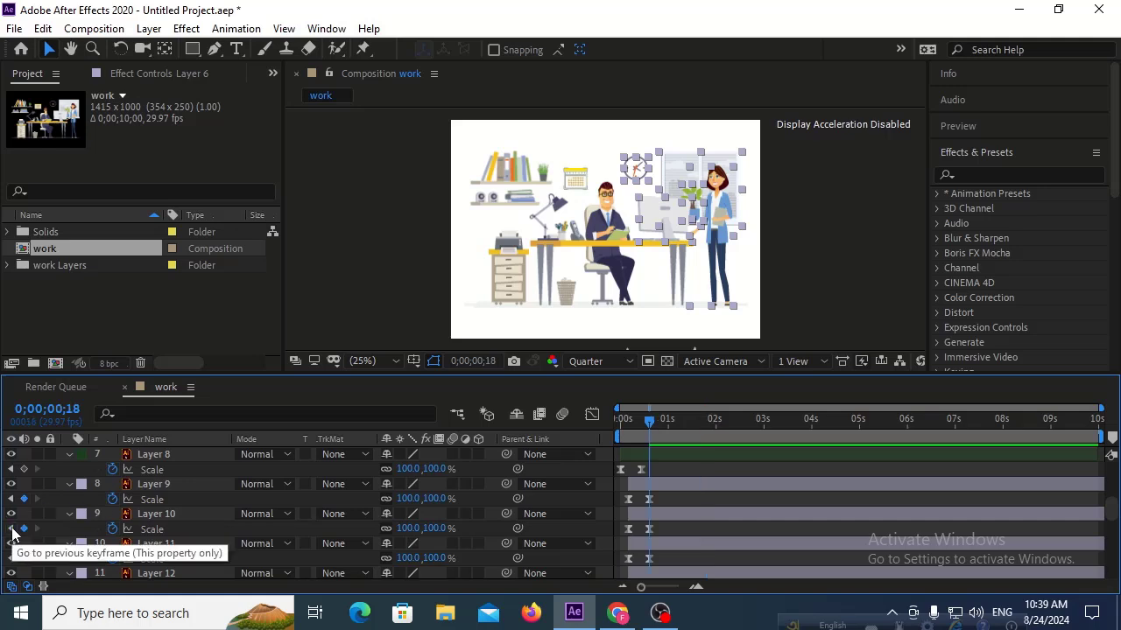
left_click(12, 529)
scroll(743, 515, "up", 3)
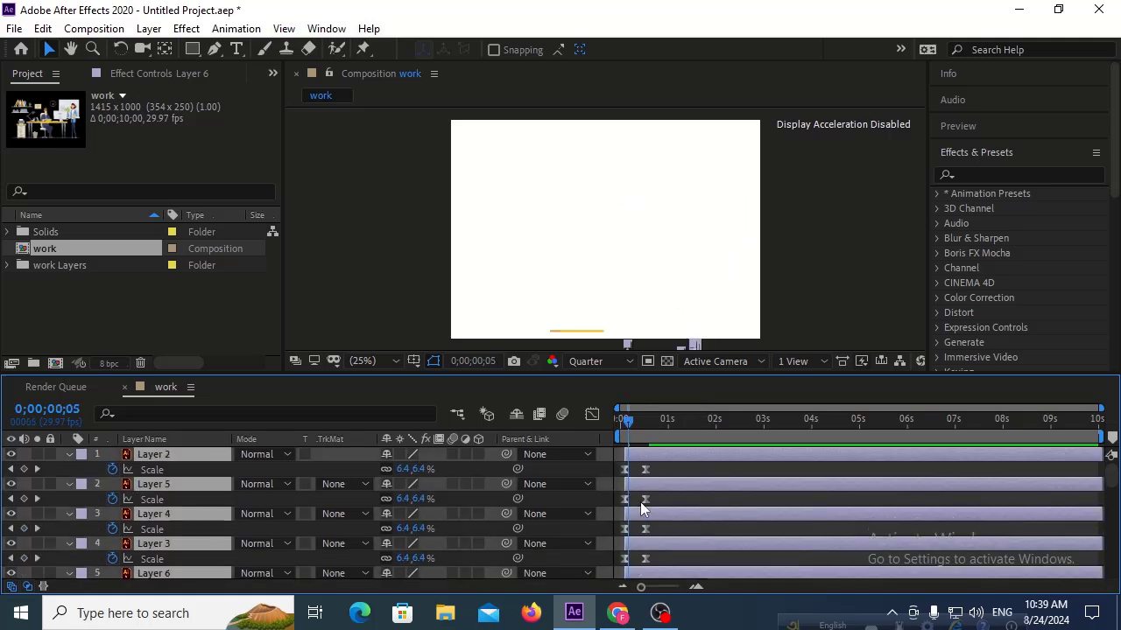
left_click_drag(632, 483, 636, 485)
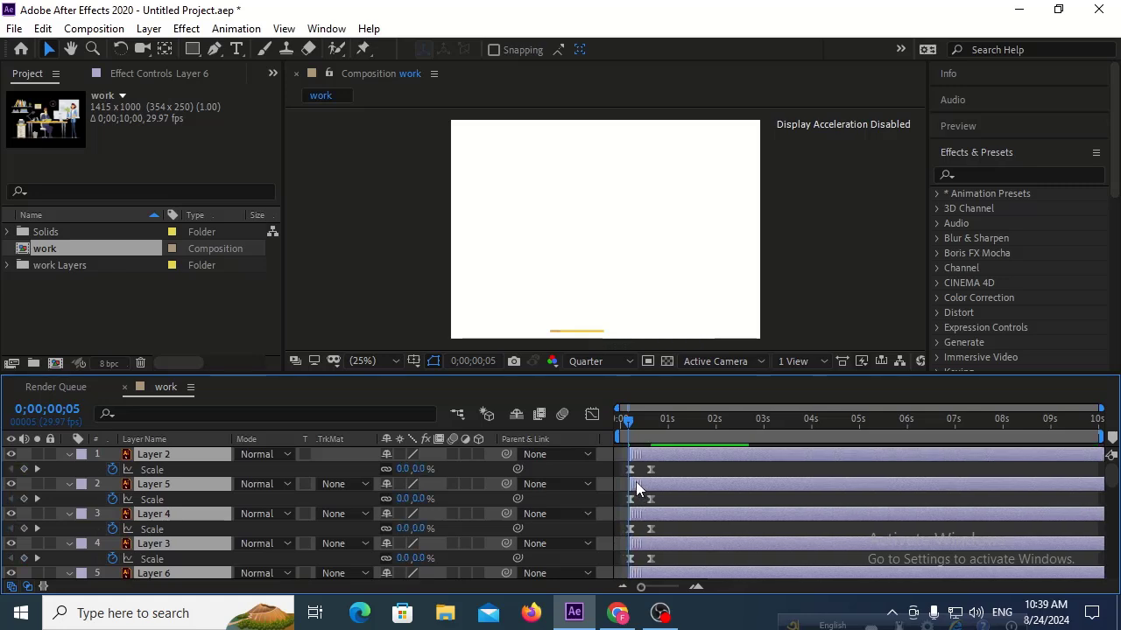
left_click_drag(636, 482, 634, 481)
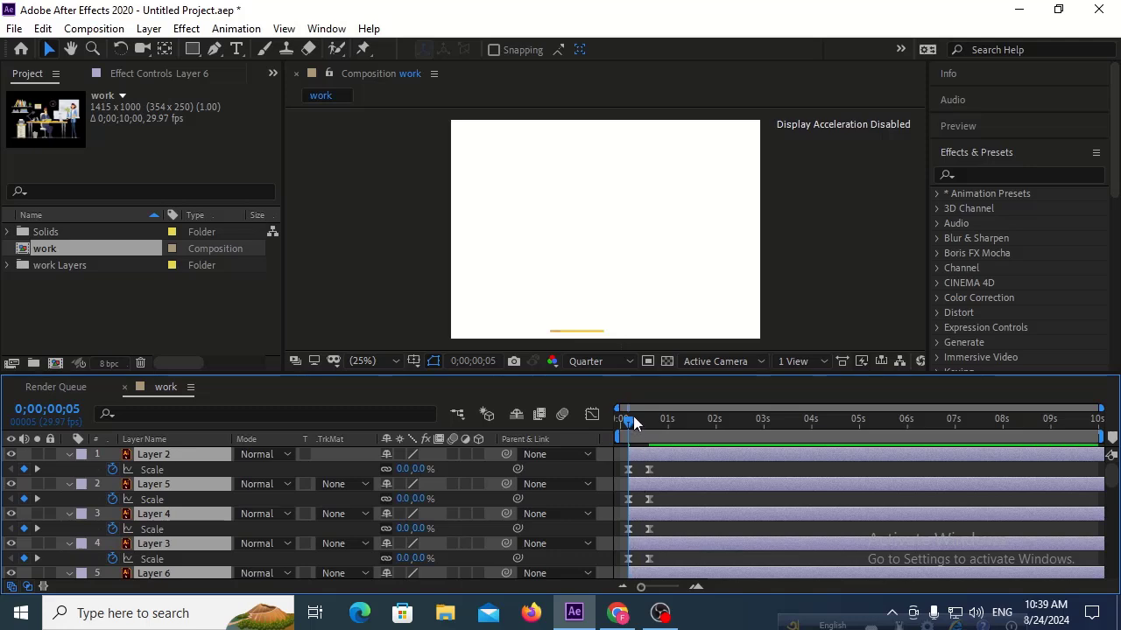
Step: Return to 0;00;00;00 and preview the animation with the desk layers leading the other artwork
left_click_drag(627, 428, 620, 428)
key("space")
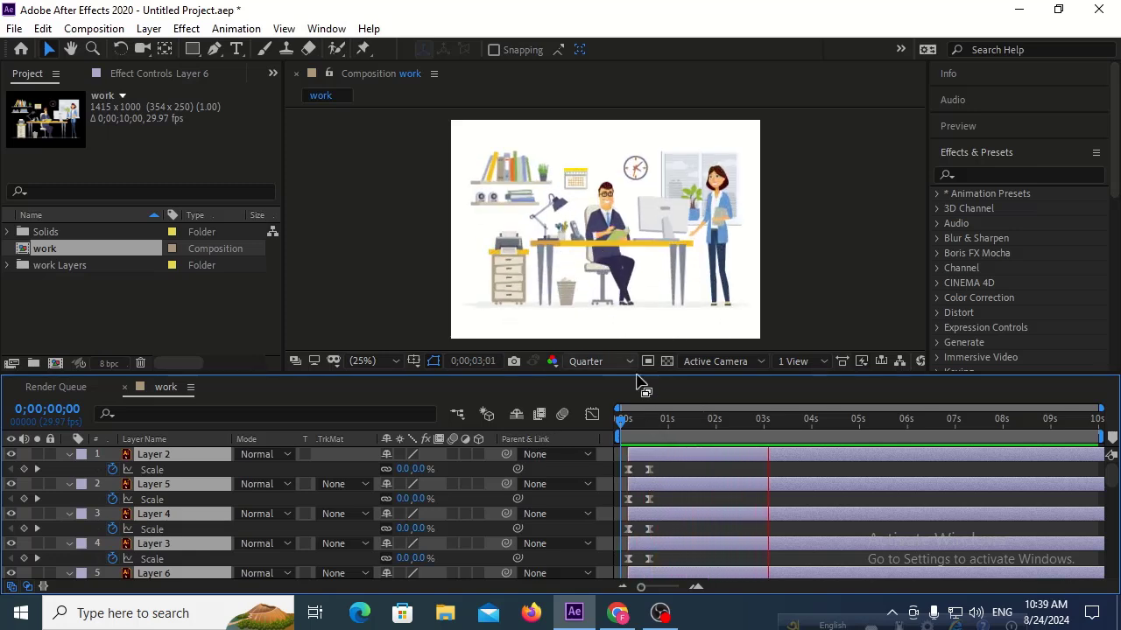
left_click_drag(656, 425, 581, 435)
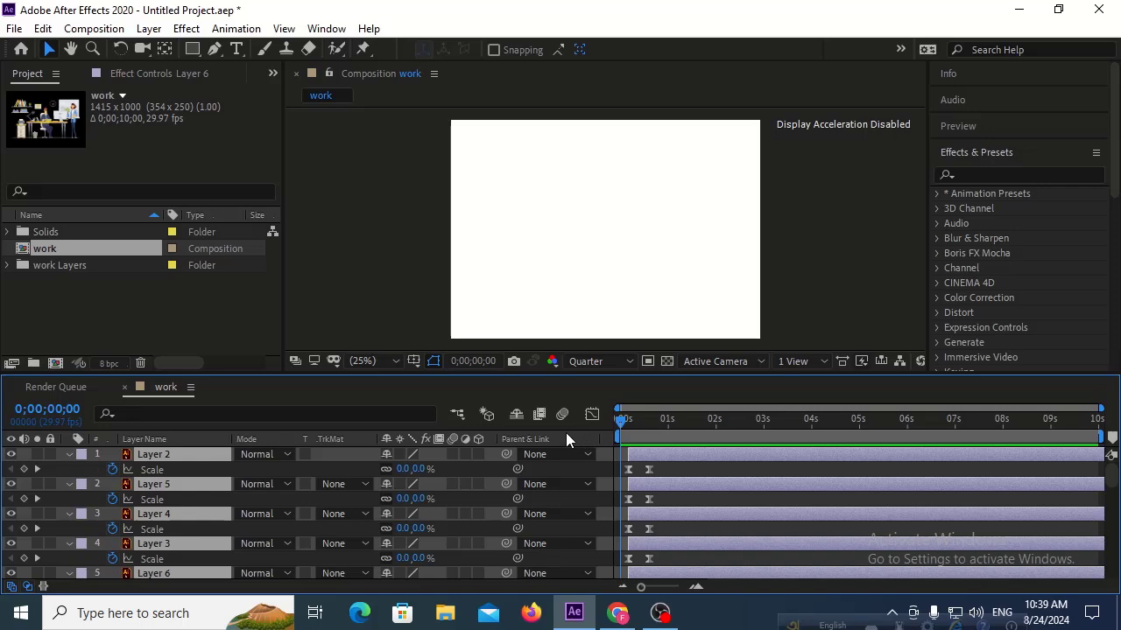
key("space")
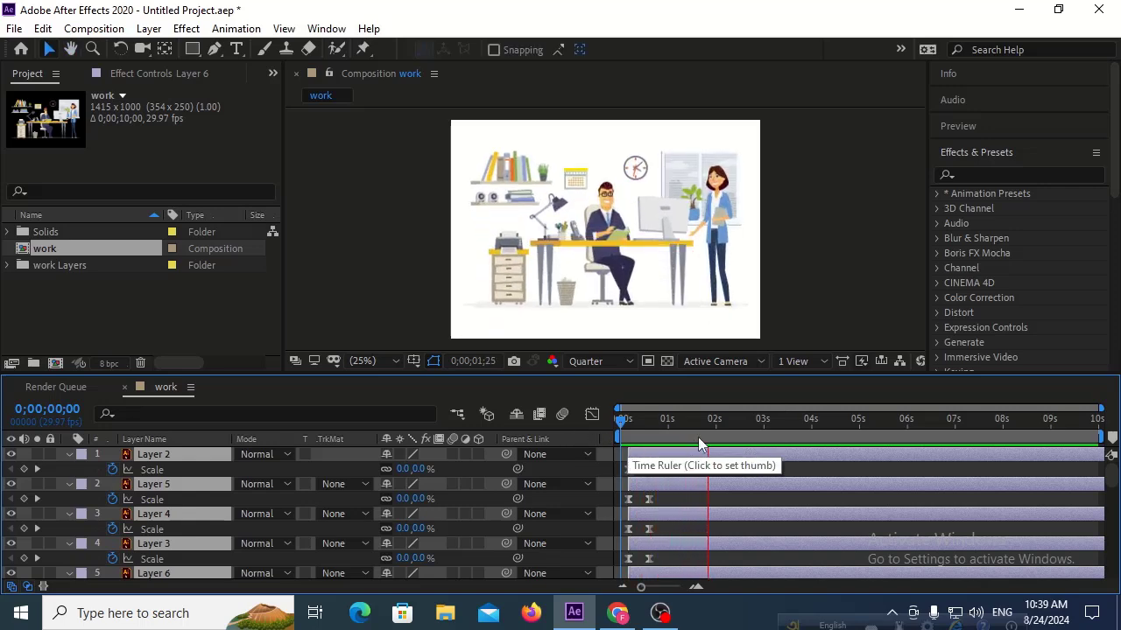
key("space")
key("space")
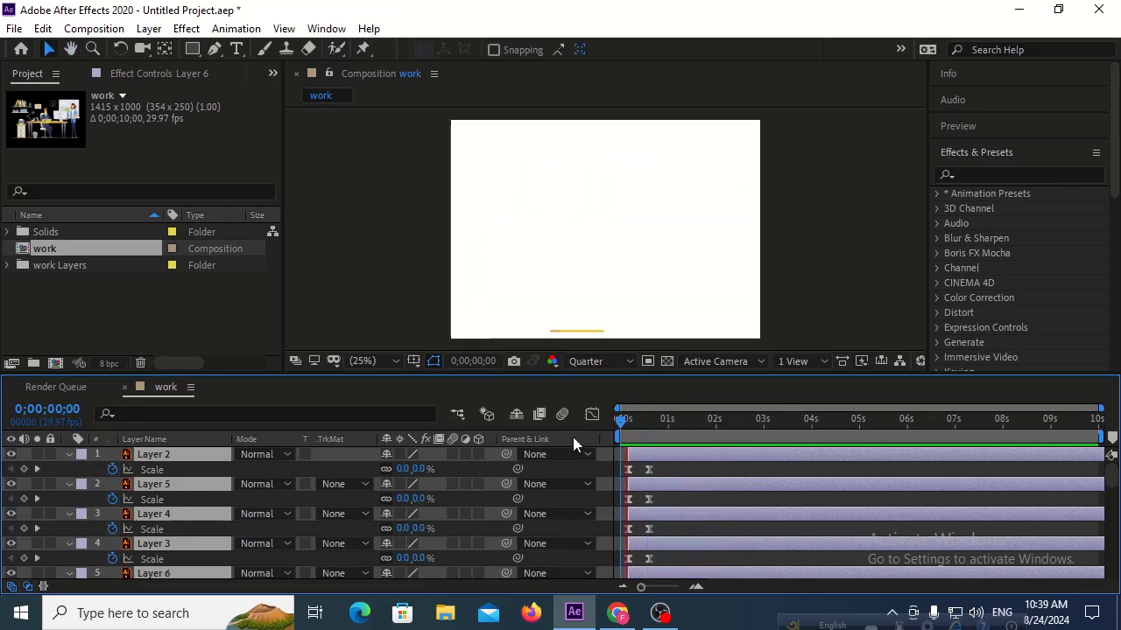
Step: At 0;00;01;02, select the seated man (Layer 1) and shift his layer slightly later than its neighbouring layers
left_click(658, 431)
left_click_drag(642, 427, 673, 417)
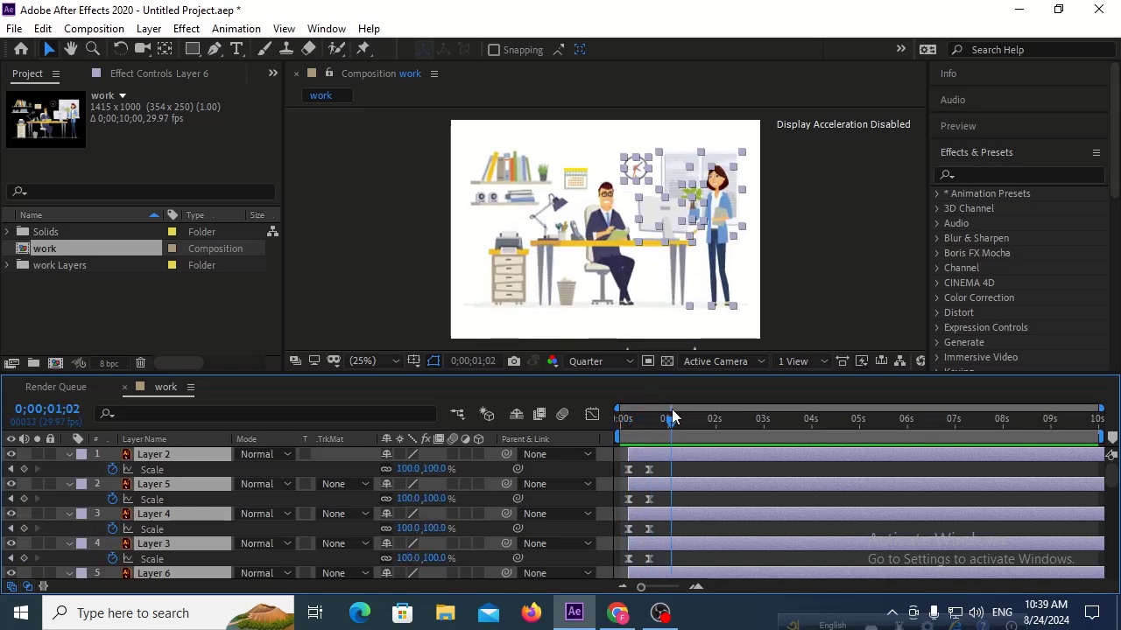
left_click(610, 229)
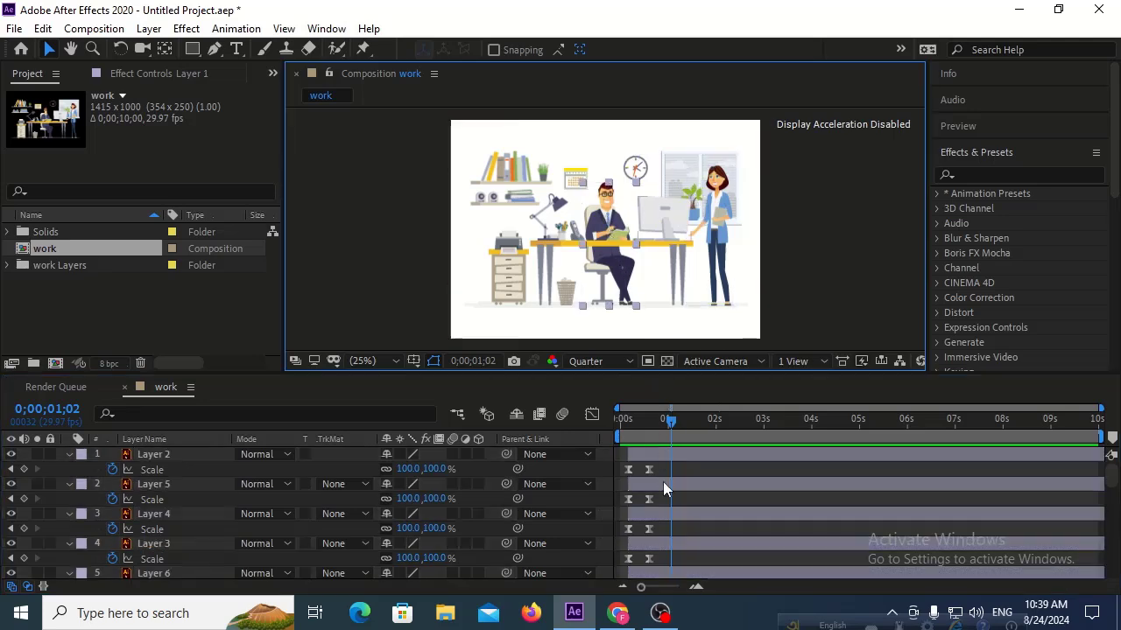
scroll(663, 486, "down", 3)
scroll(664, 487, "down", 9)
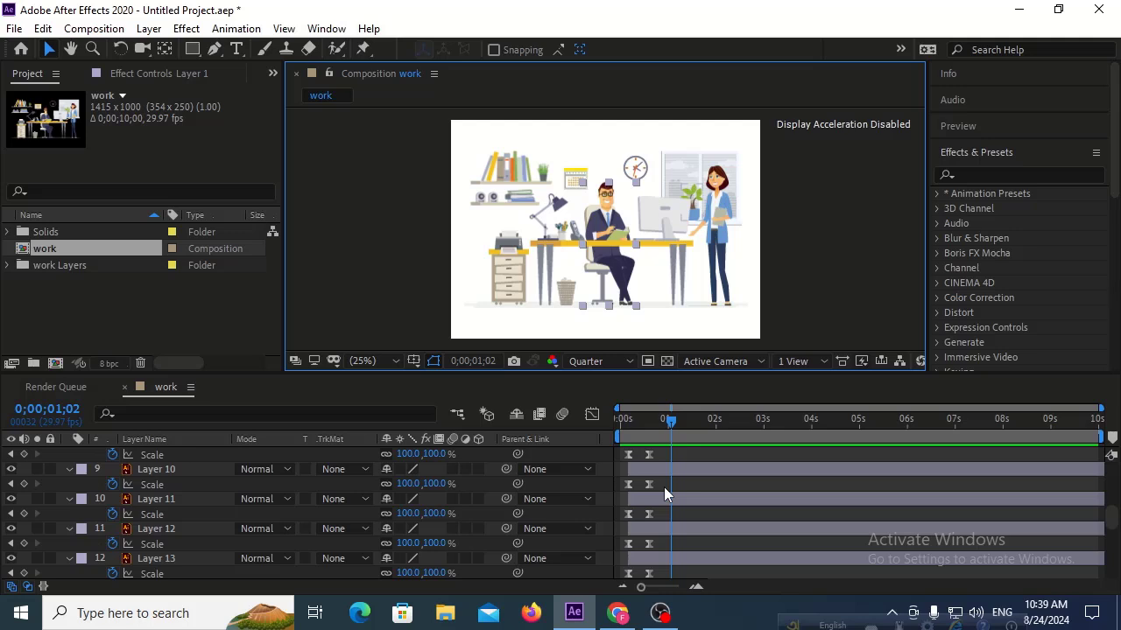
scroll(664, 487, "down", 4)
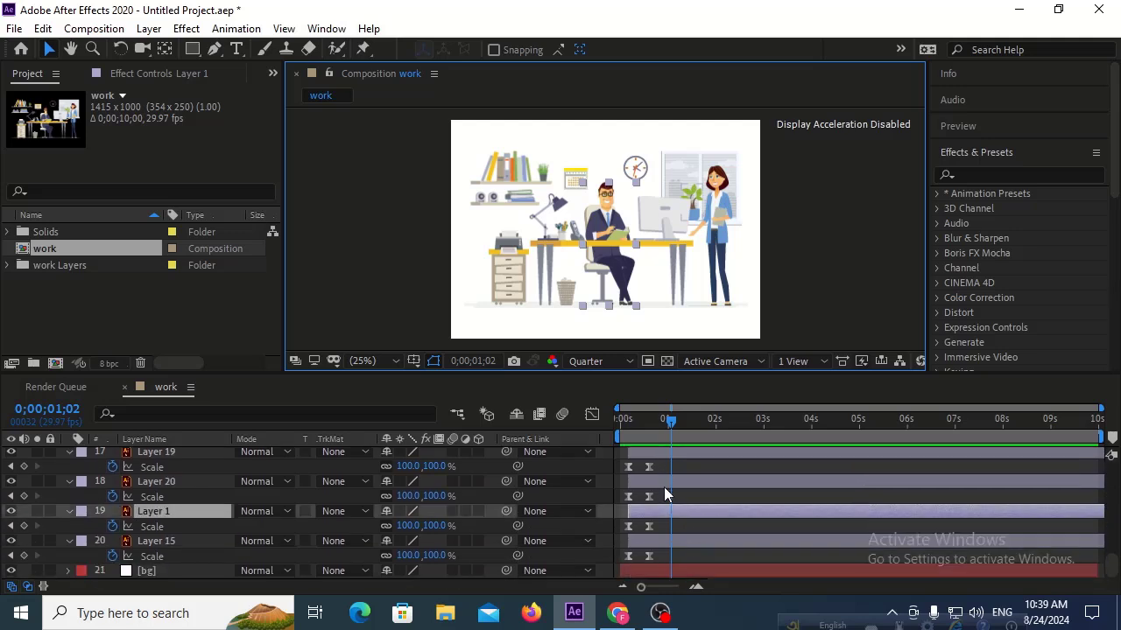
left_click_drag(638, 519, 642, 518)
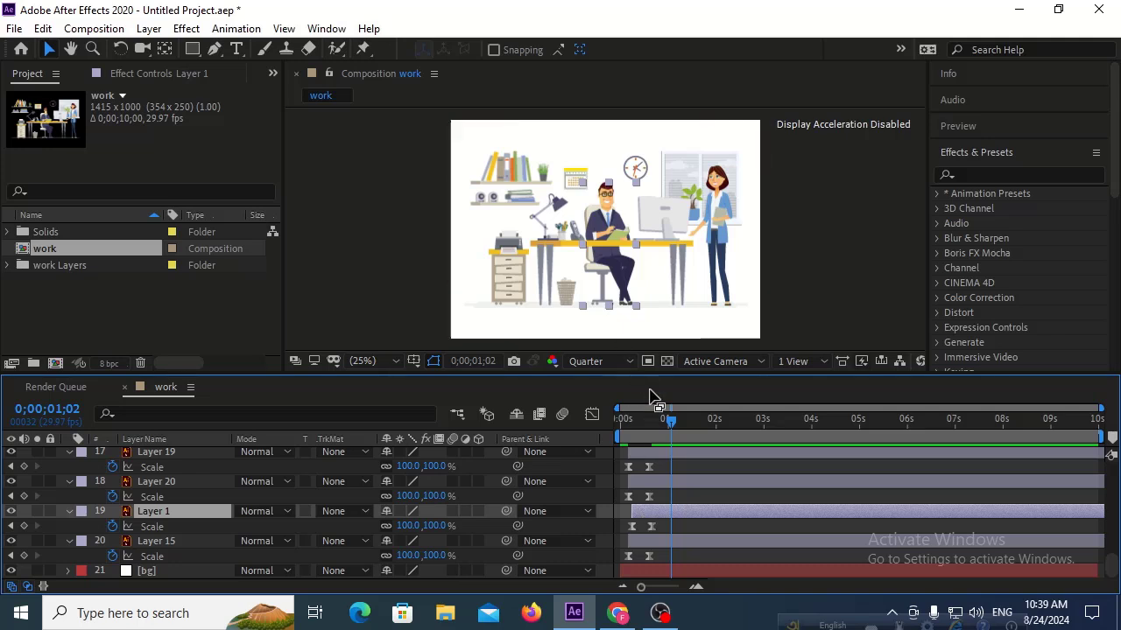
Step: Preview the animation from 0;00;00;00 to check the seated man's delayed entrance
left_click_drag(644, 423, 592, 433)
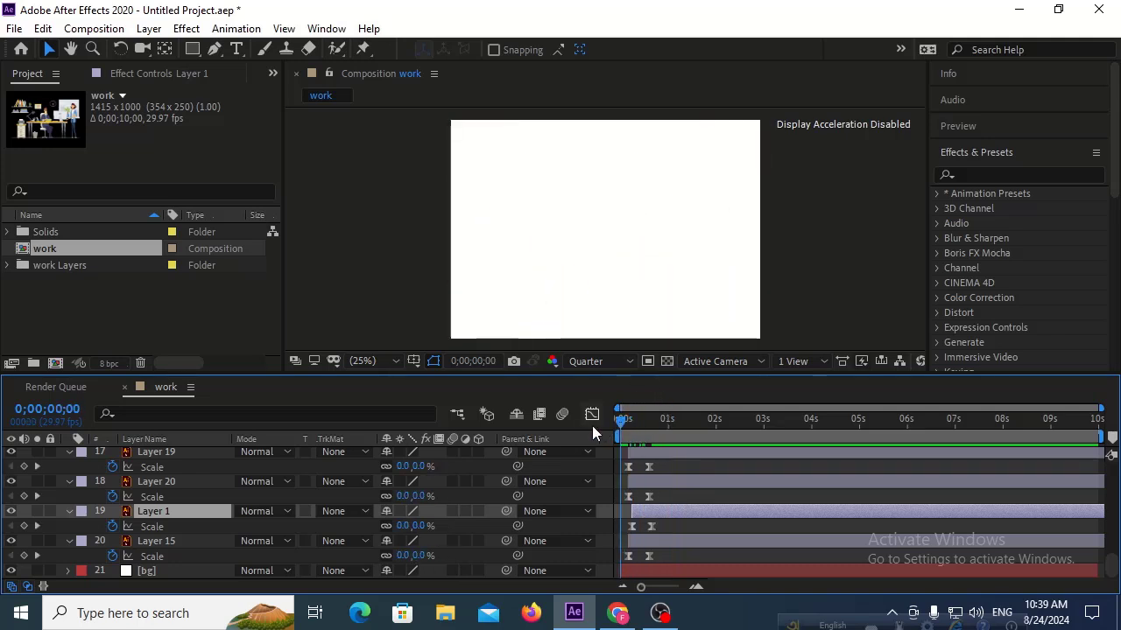
key("space")
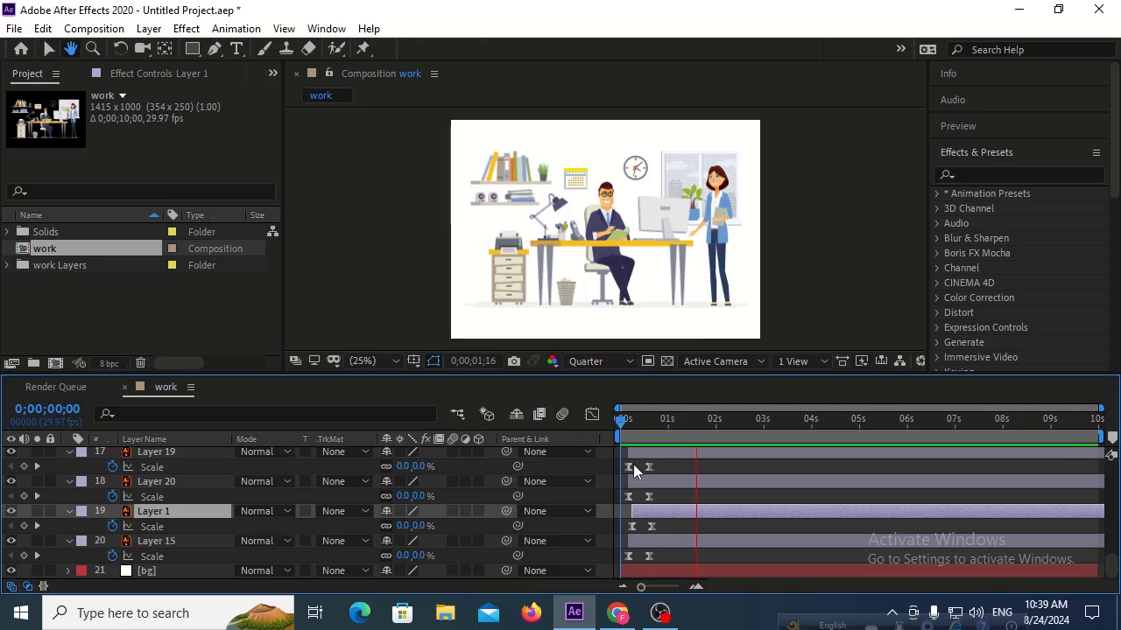
key("space")
Step: Shift the standing woman's layer (Layer 2) a few frames later and preview the animation from 0;00;00;00
left_click(644, 486)
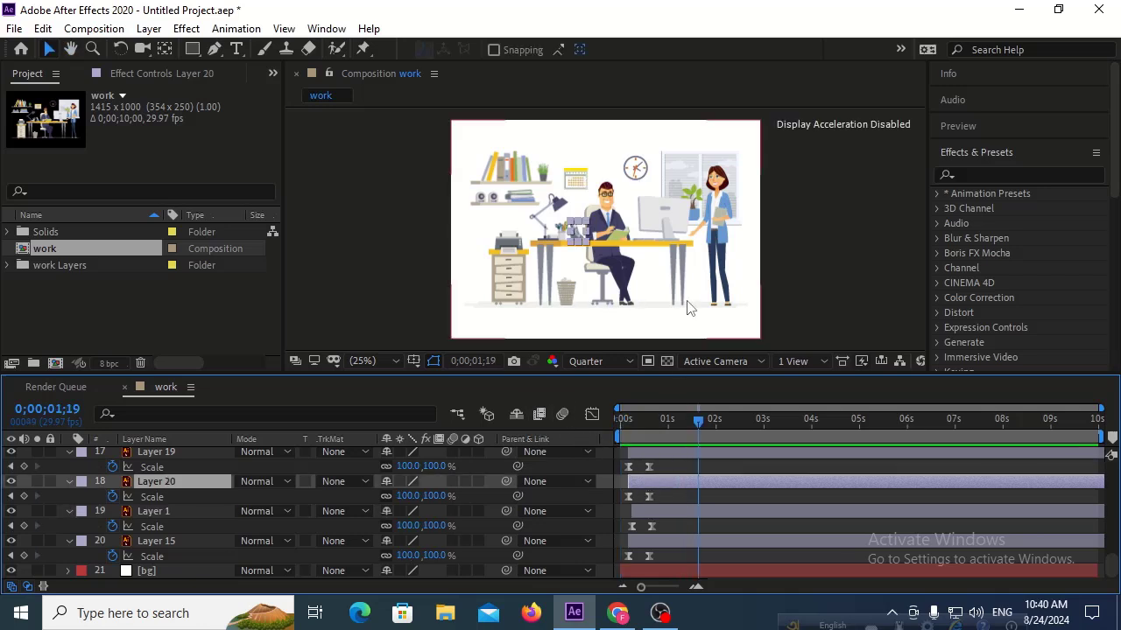
left_click(716, 219)
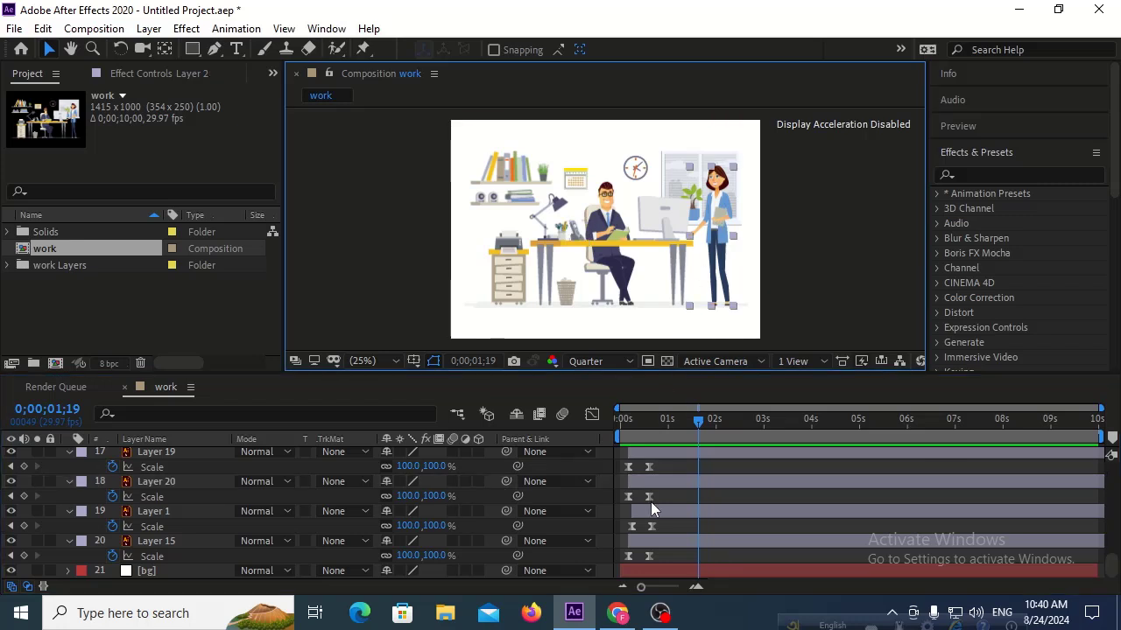
scroll(652, 508, "up", 5)
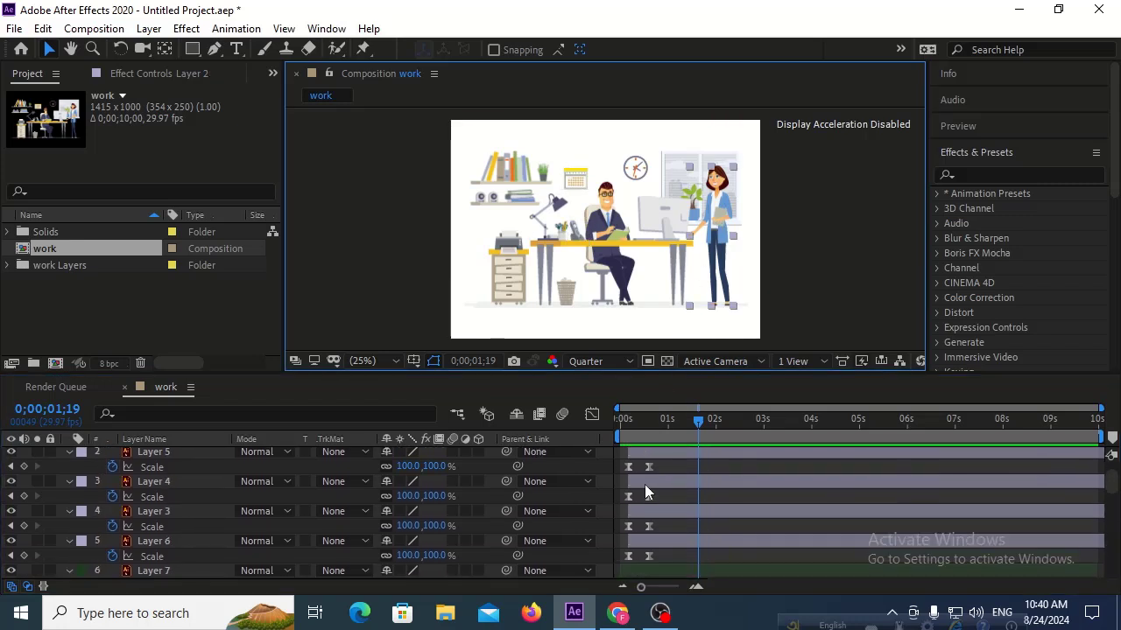
scroll(644, 490, "up", 1)
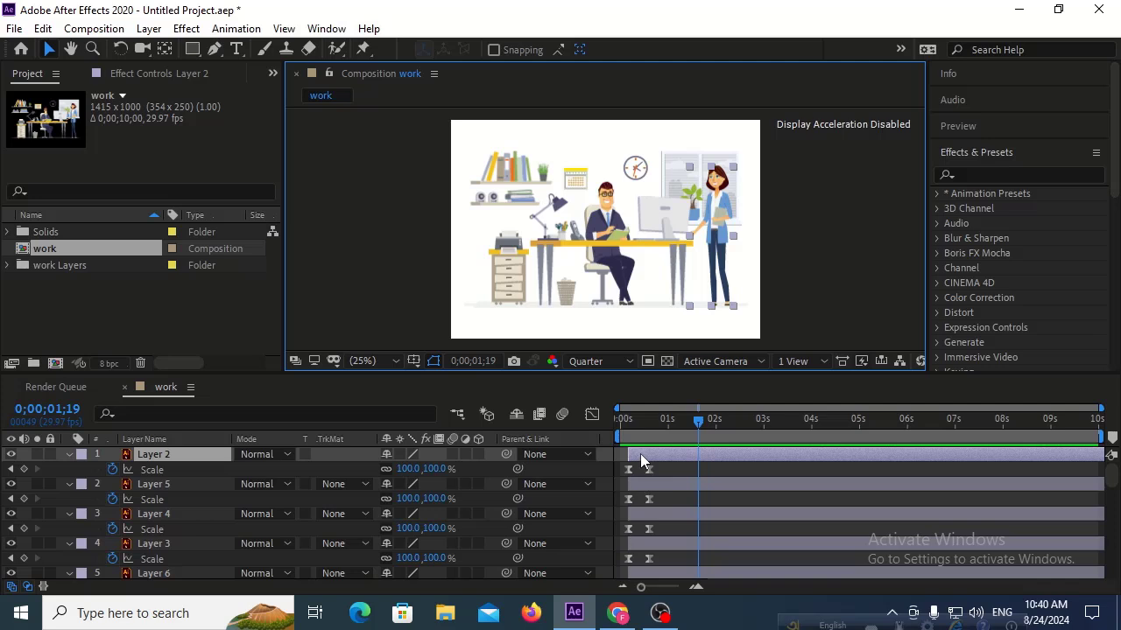
left_click_drag(640, 453, 582, 420)
key("space")
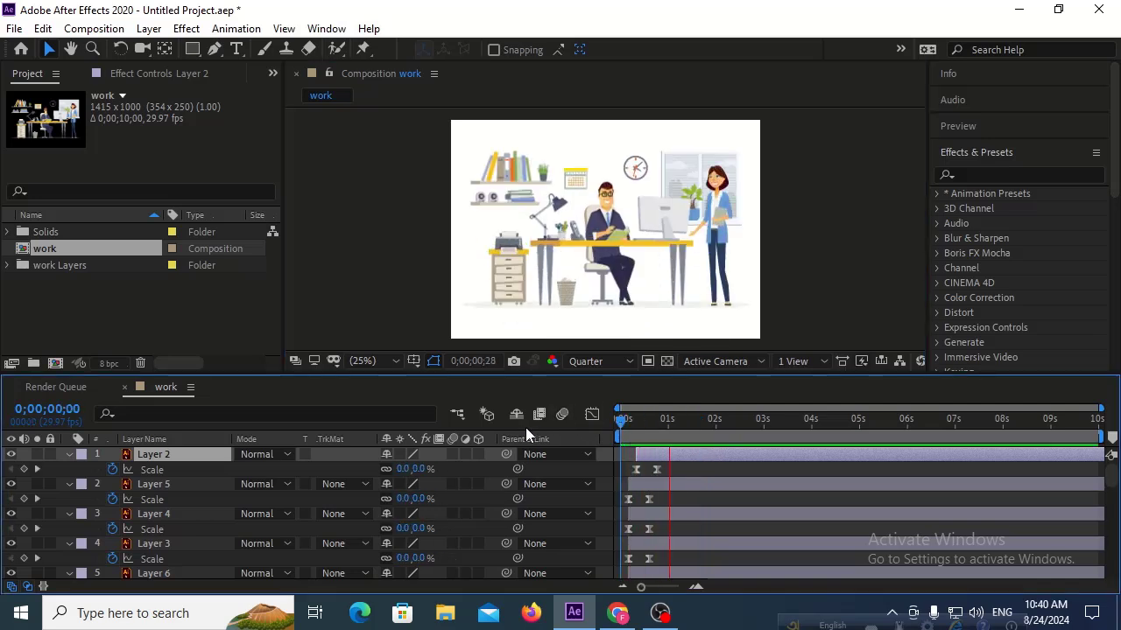
key("space")
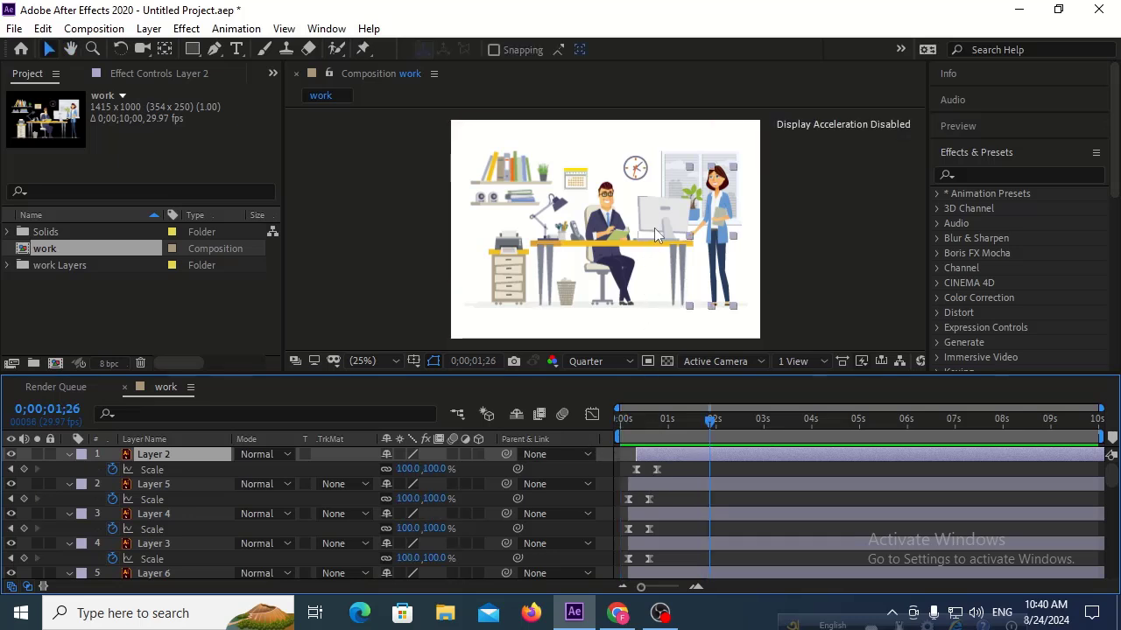
Step: Select the computer monitor (Layer 5) and shift its layer later, to start just before the standing woman's layer
left_click(655, 235)
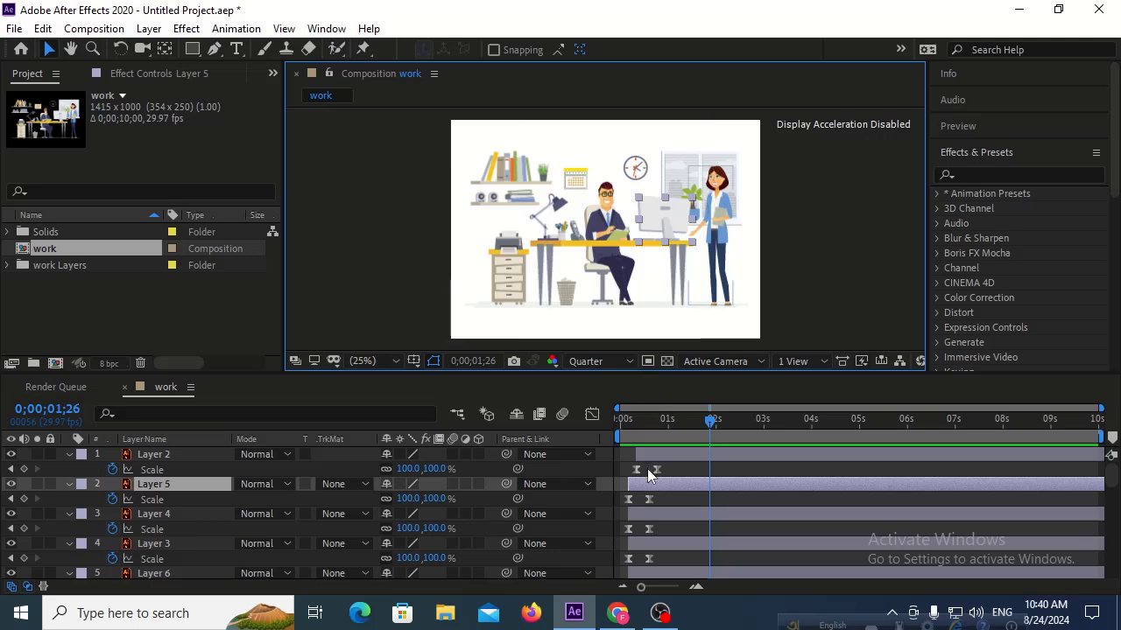
left_click_drag(642, 484, 649, 483)
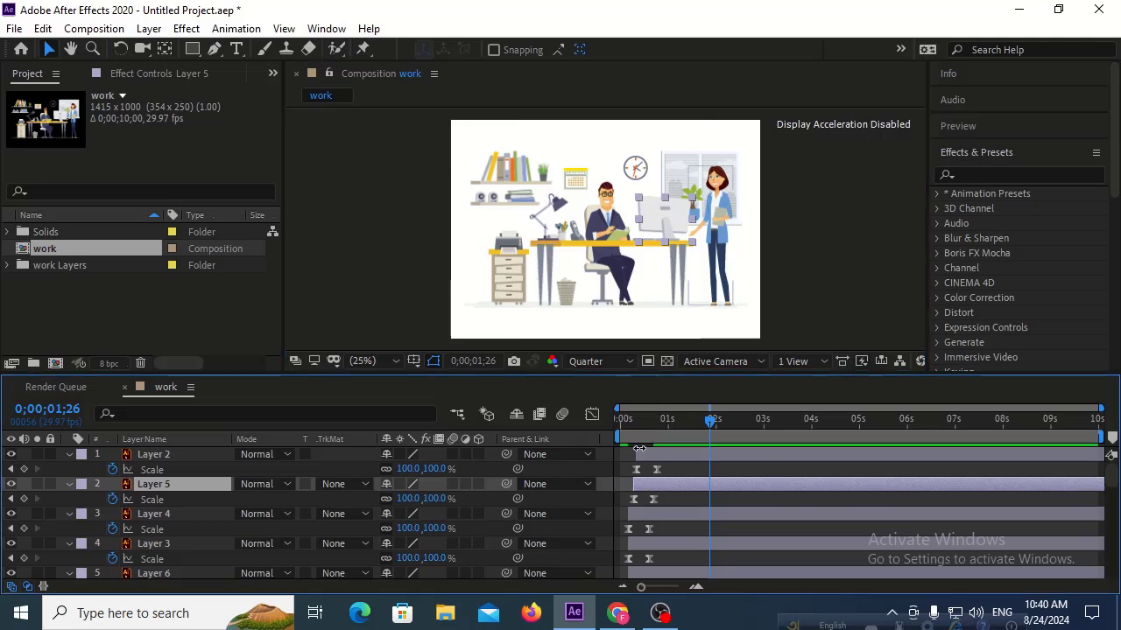
Step: Select the desk lamp (Layer 17) and shift its layer later, to start level with the standing woman's layer (Layer 2)
left_click(542, 221)
scroll(650, 501, "down", 5)
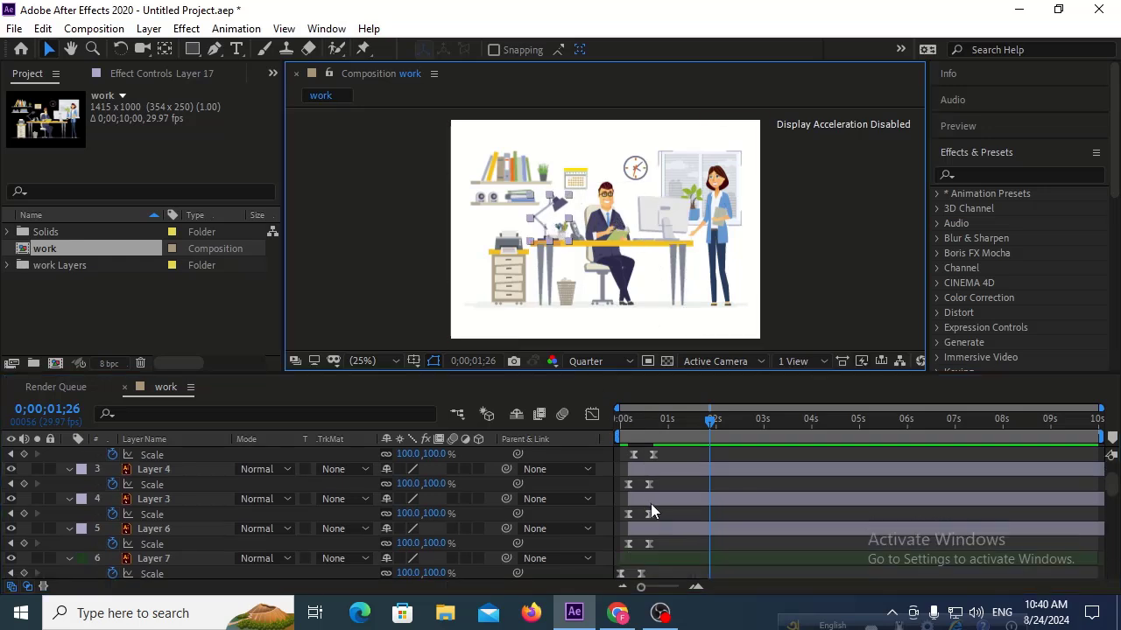
scroll(652, 506, "down", 3)
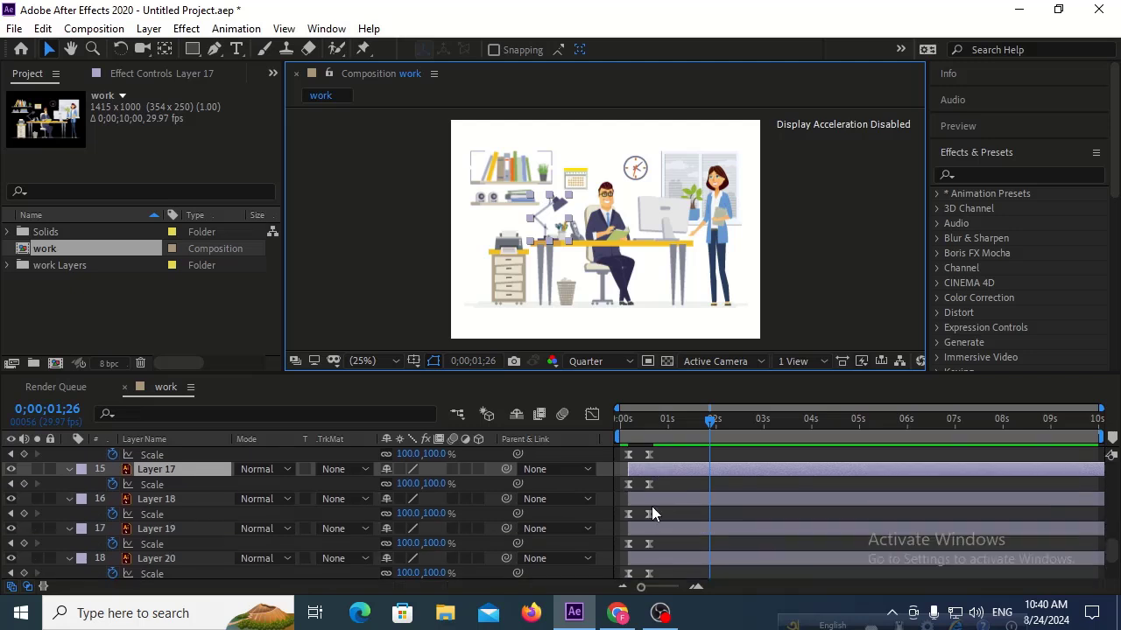
left_click_drag(645, 469, 654, 469)
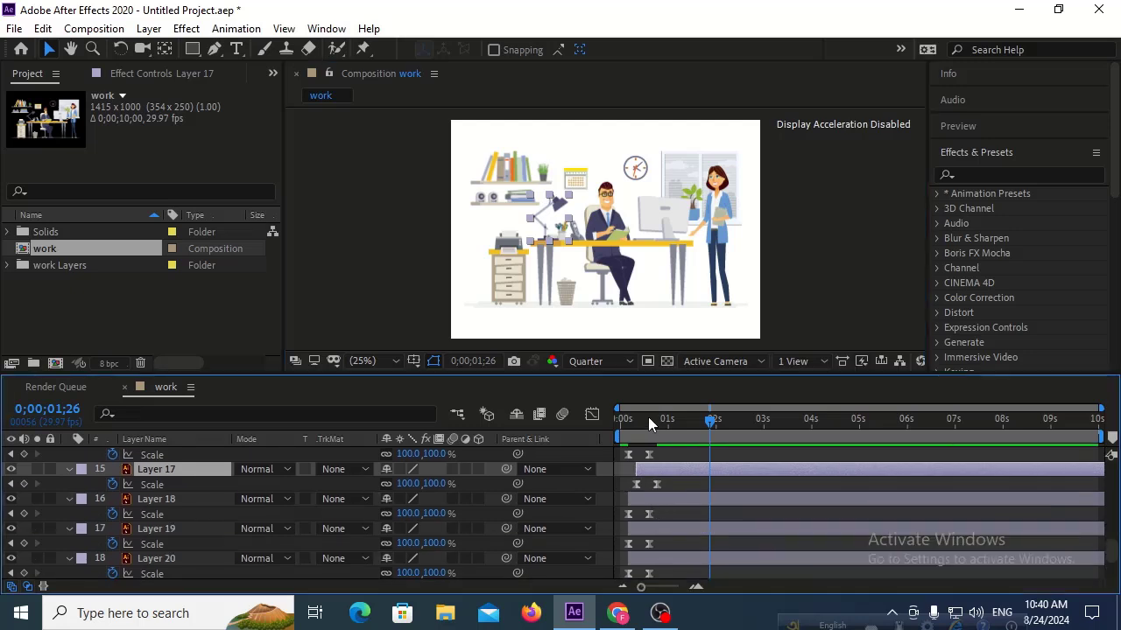
Step: Preview the animation from 0;00;00;00 to check the desk lamp's delayed entrance
left_click_drag(648, 416, 554, 429)
key("space")
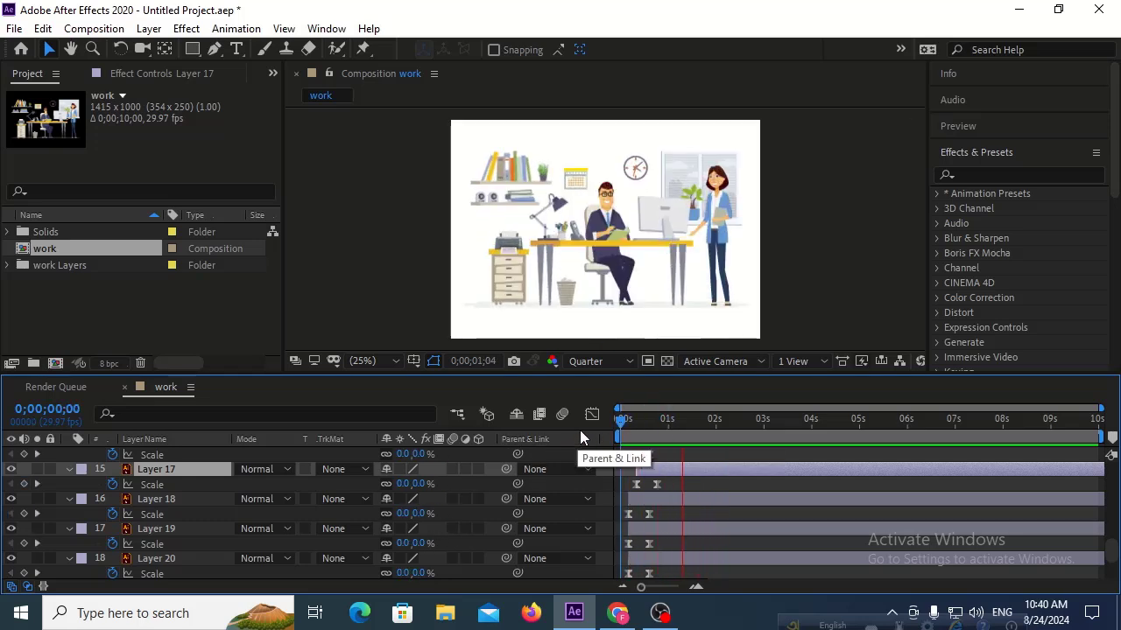
key("space")
Step: Select the wall clock (Layer 6) and shift its layer later, to start just after the standing woman's layer
left_click(644, 180)
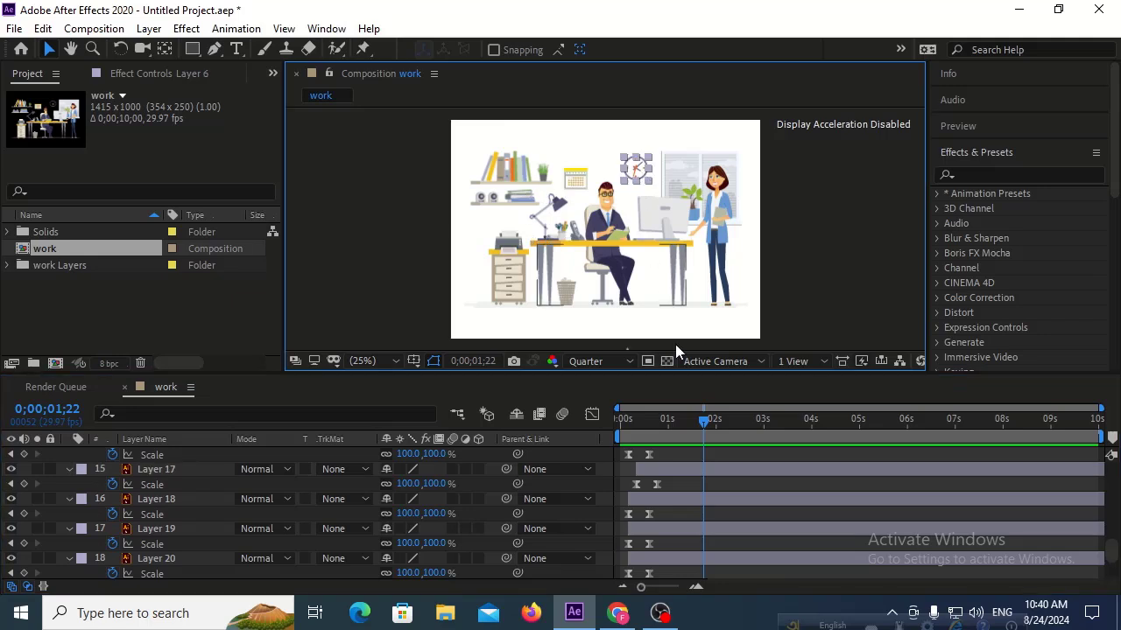
scroll(690, 499, "down", 3)
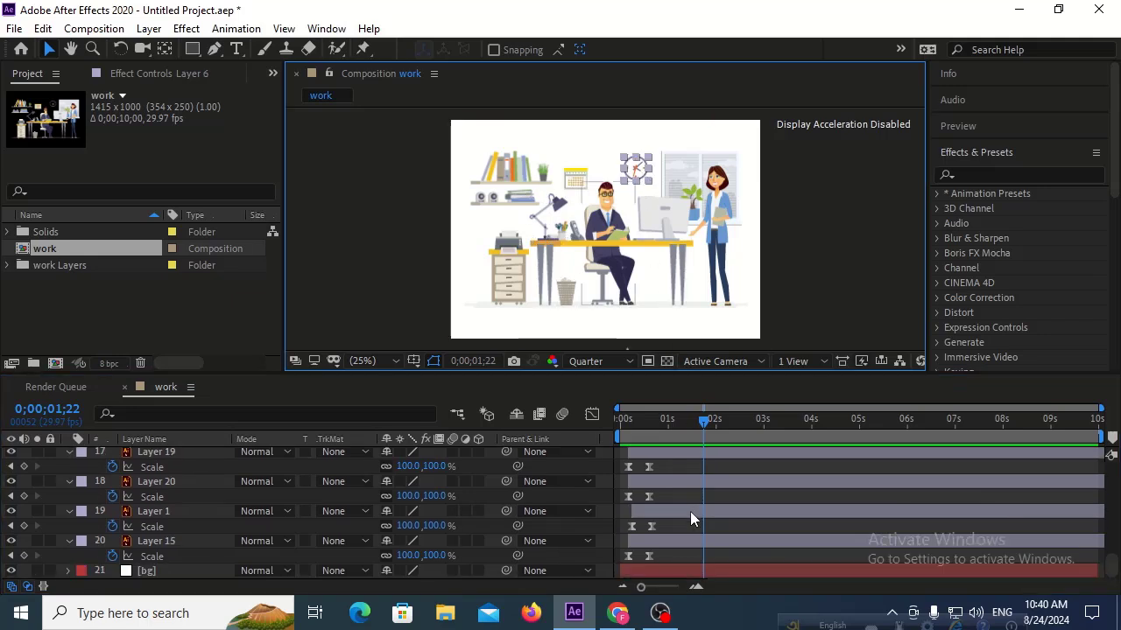
scroll(690, 512, "up", 10)
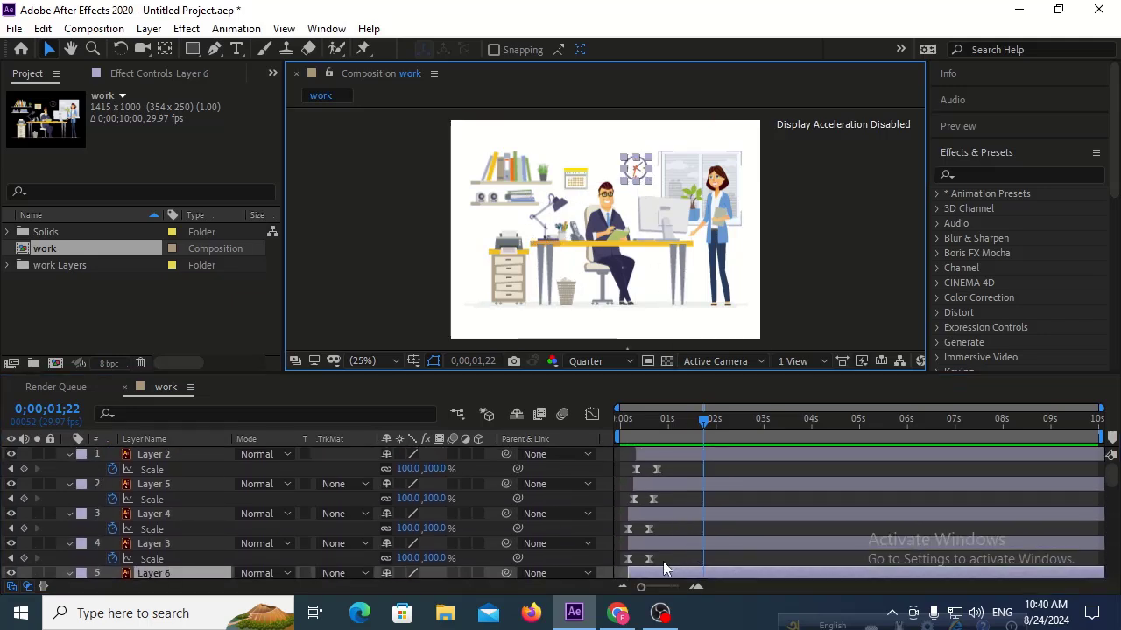
scroll(663, 561, "down", 1)
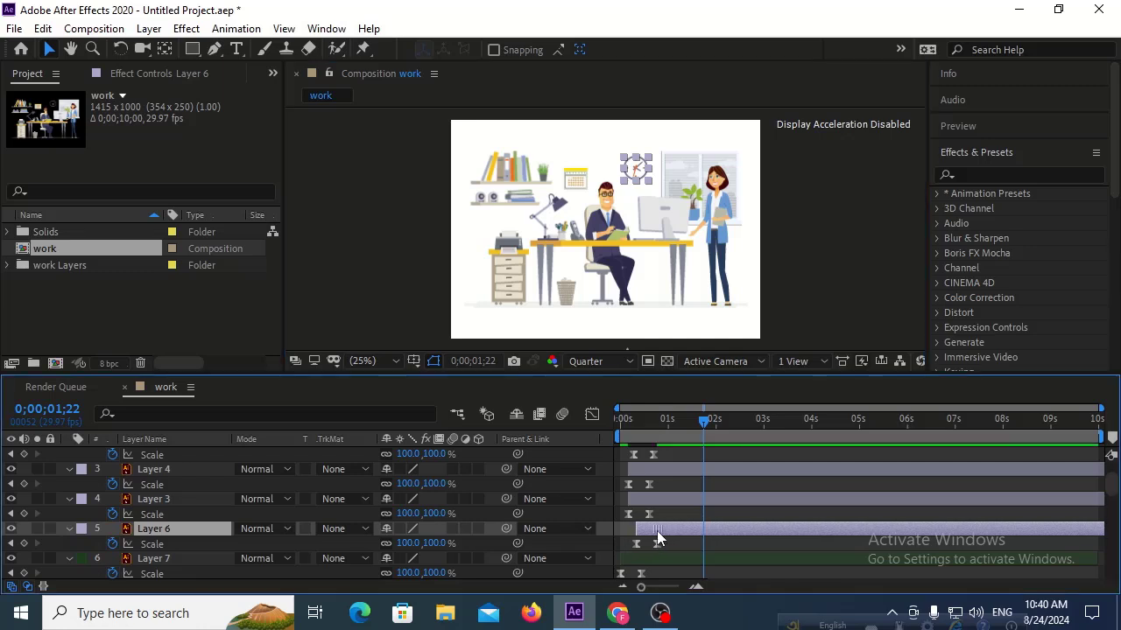
left_click_drag(657, 531, 659, 530)
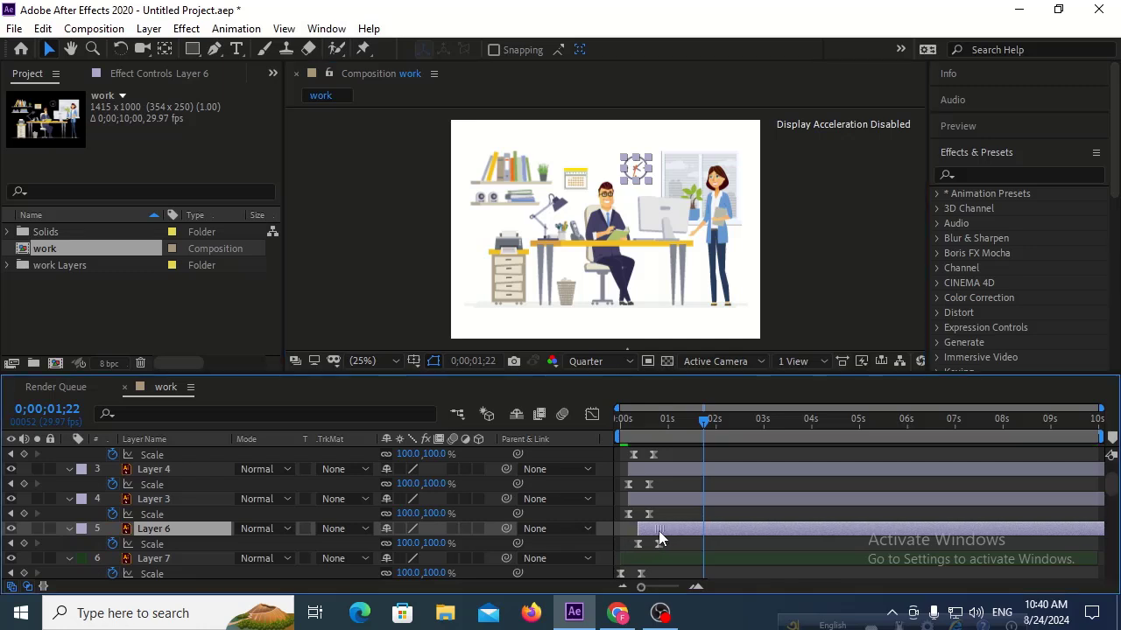
Step: Select the wall calendar (Layer 10) and shift its layer later, to start just after the wall clock's layer
left_click(575, 179)
scroll(651, 496, "up", 1)
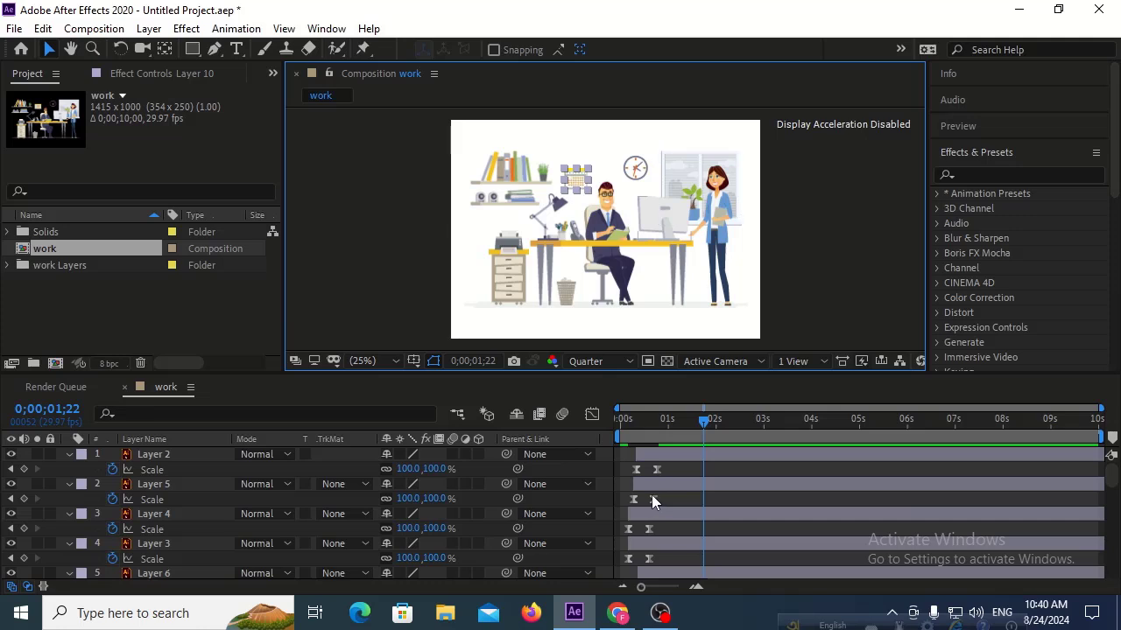
scroll(651, 495, "down", 2)
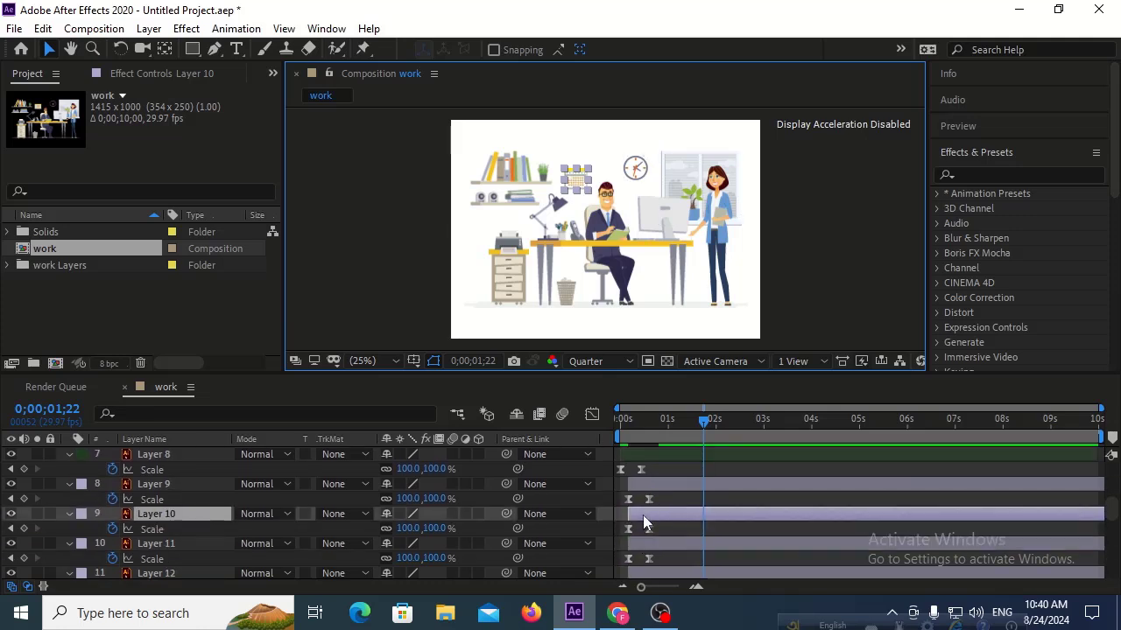
left_click_drag(643, 515, 654, 515)
Step: Select the upper bookshelf (Layer 11) and shift its layer later, to start slightly after the calendar's layer
left_click(516, 182)
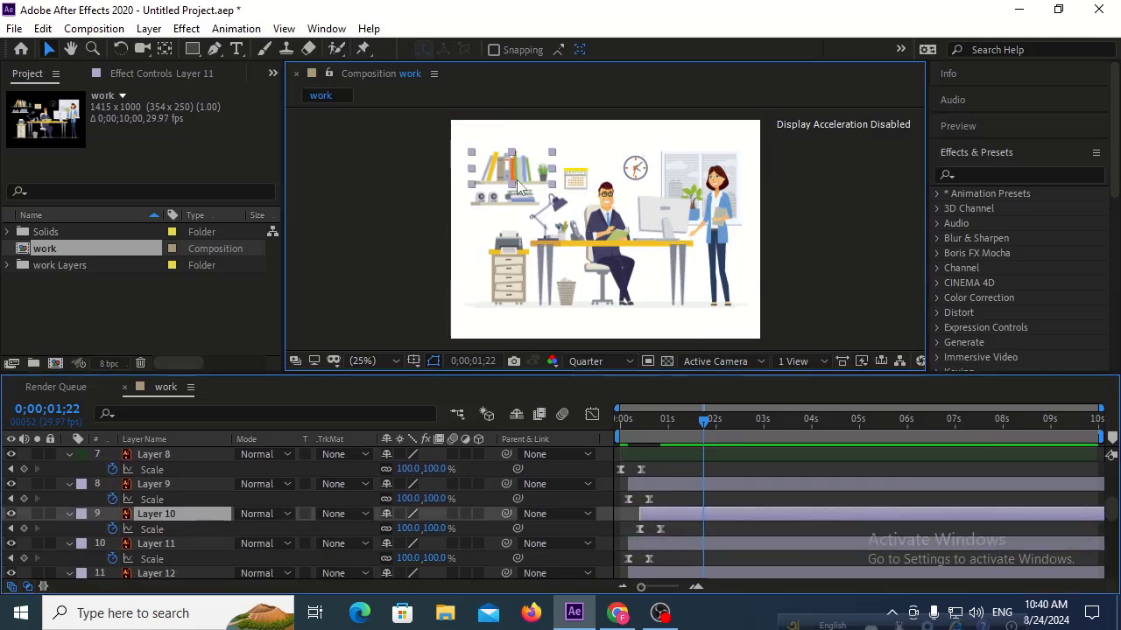
scroll(685, 482, "up", 1)
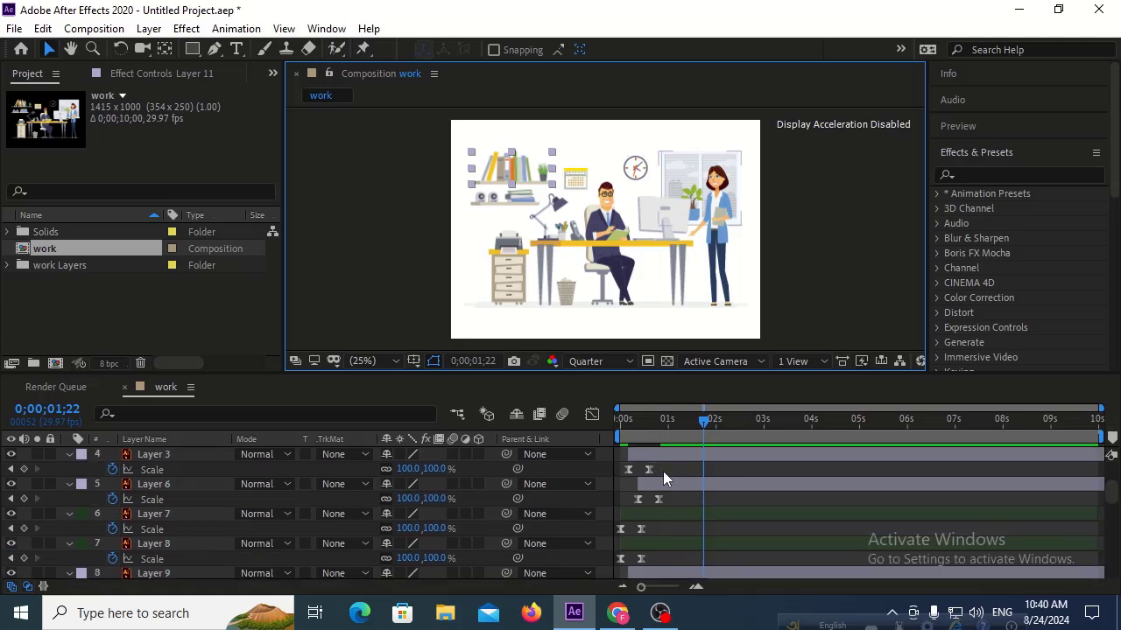
scroll(663, 471, "down", 2)
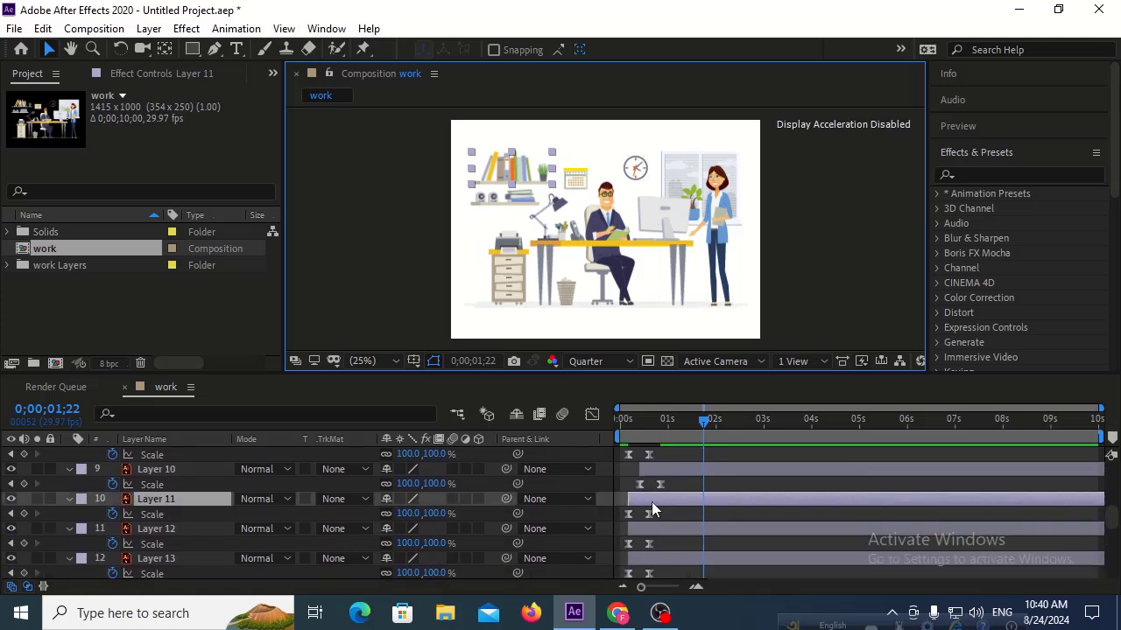
left_click_drag(651, 502, 665, 501)
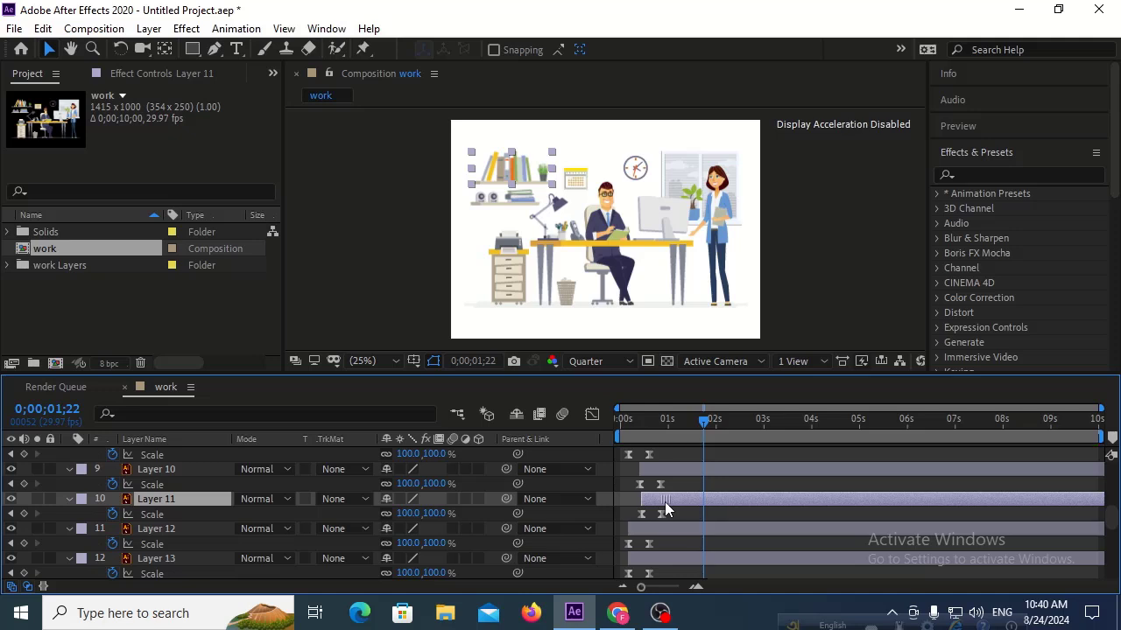
Step: Select the lower wall shelf (Layer 12) and shift its layer later, to start a few frames after the upper bookshelf's layer
left_click(503, 199)
scroll(641, 523, "down", 1)
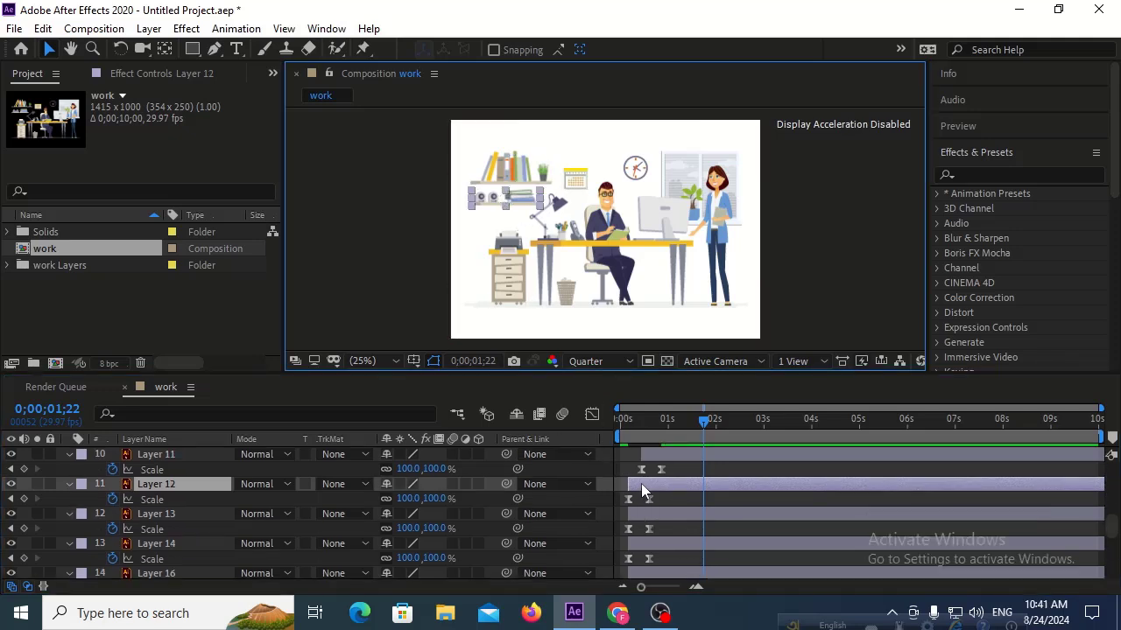
left_click_drag(641, 484, 661, 484)
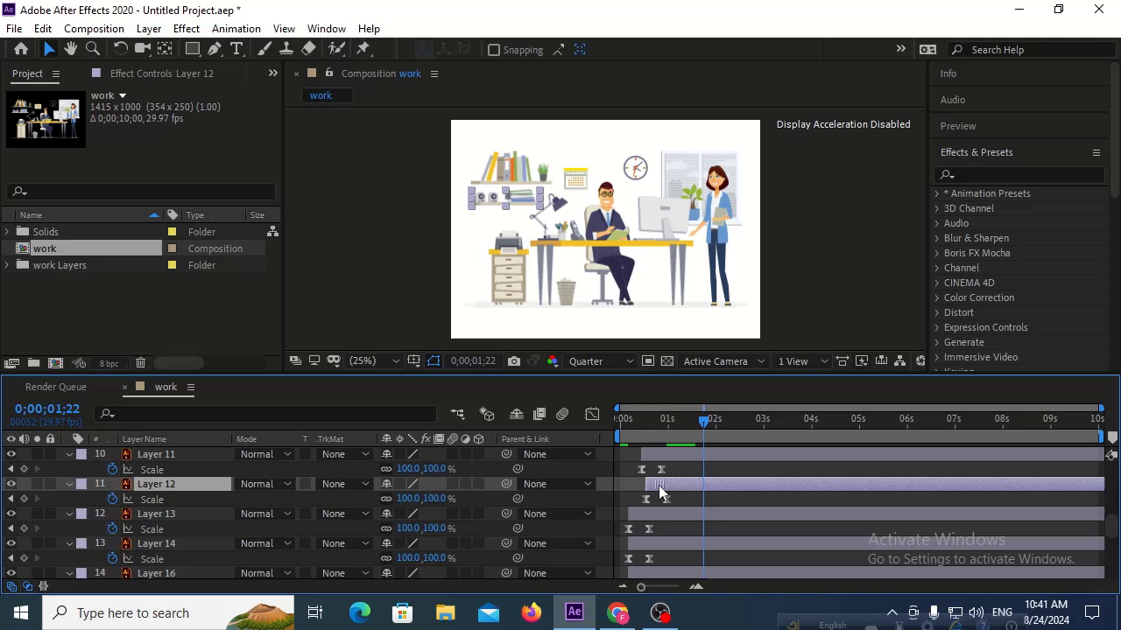
Step: Shift the printer's layer (Layer 13) to start just after the lower shelf, and the drawer cabinet's layer (Layer 14) slightly after the printer
left_click(514, 268)
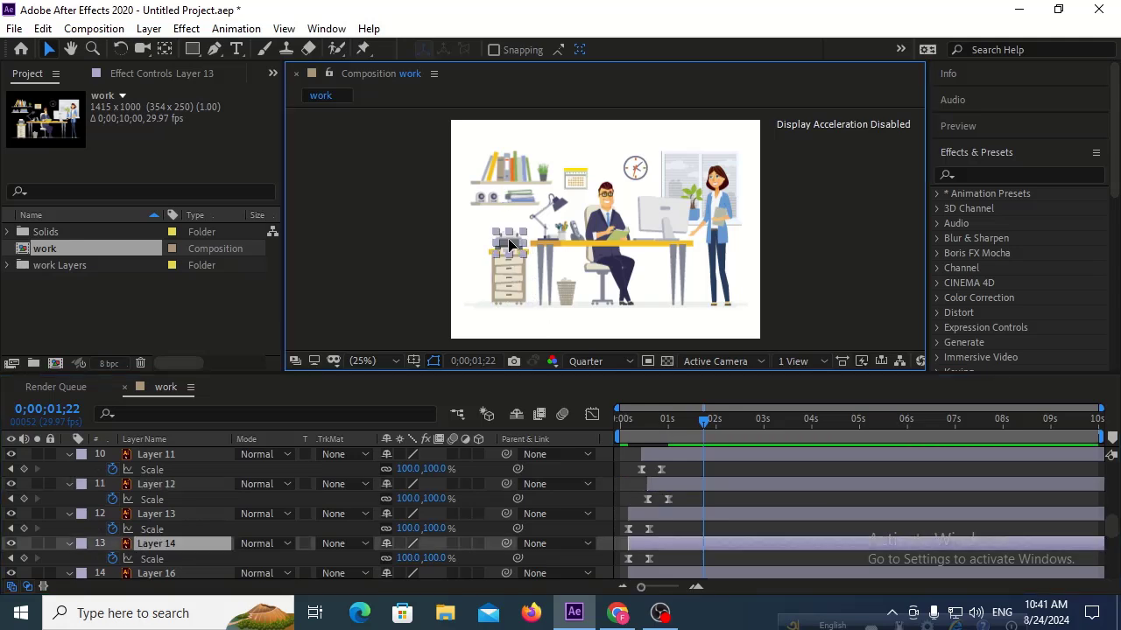
left_click(509, 245)
left_click_drag(647, 514, 668, 513)
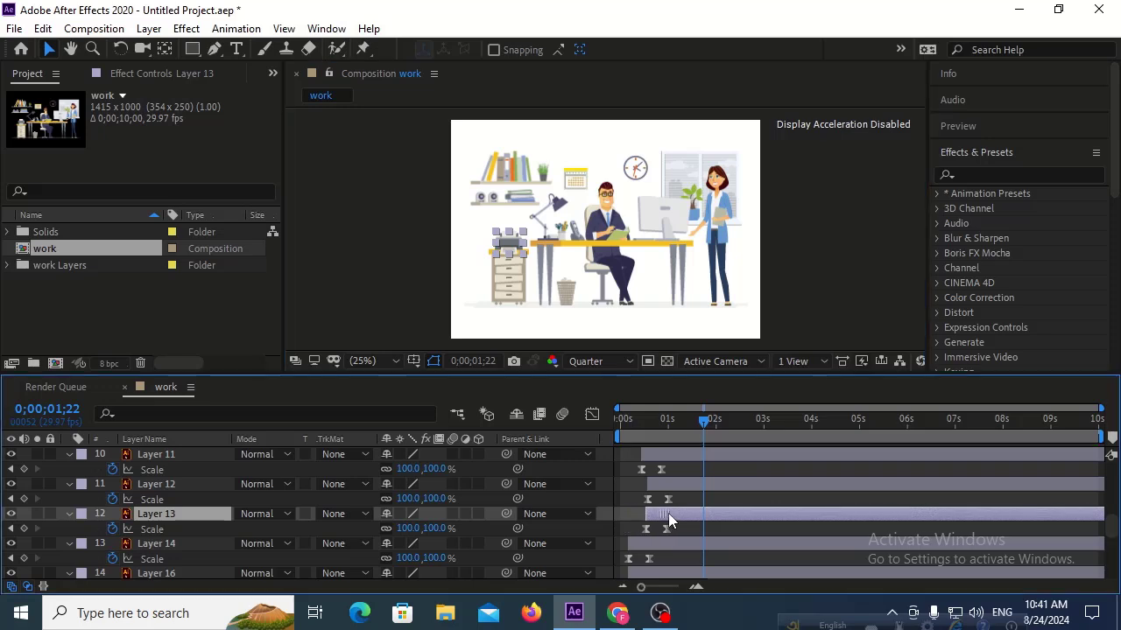
left_click(512, 288)
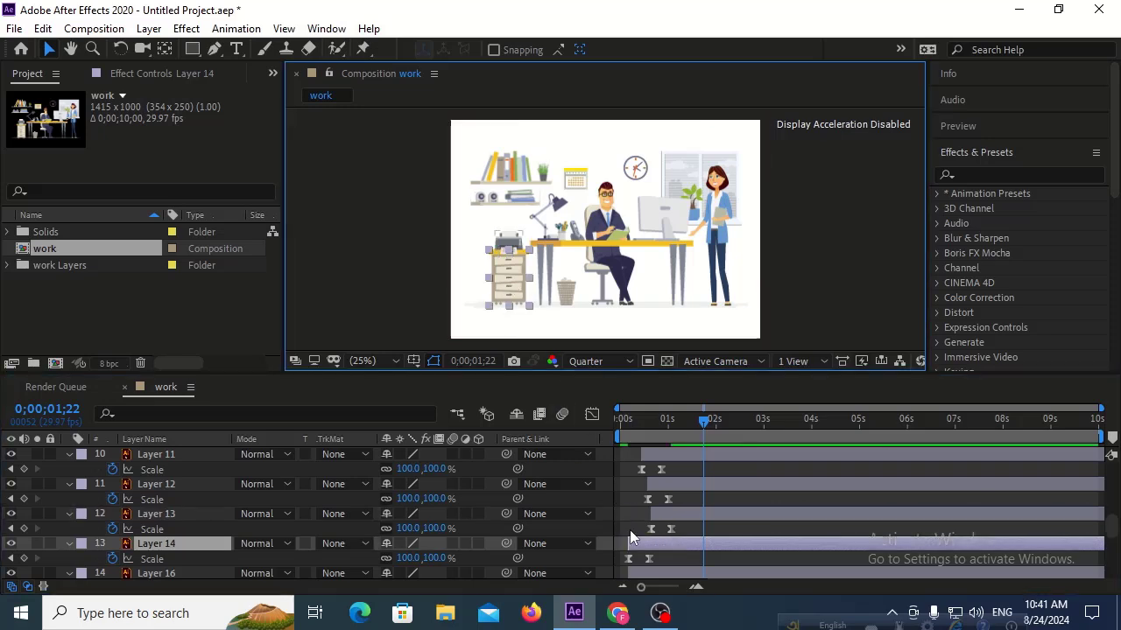
left_click_drag(636, 546, 668, 546)
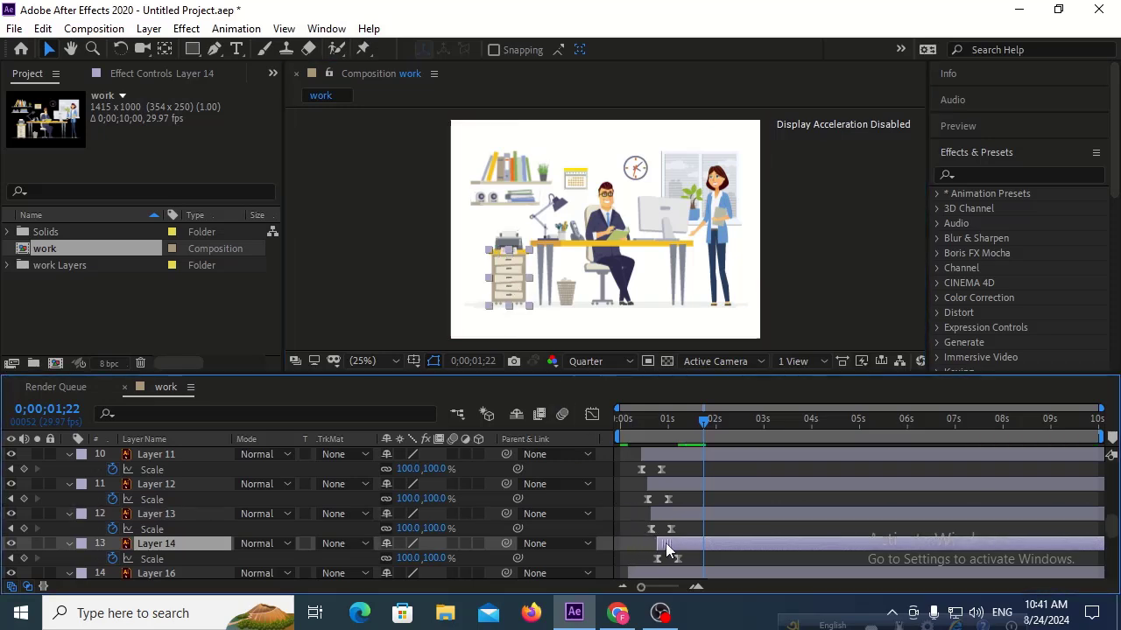
Step: Shift the layer of the desk item beside the lamp (Layer 18) later, to start a few frames after the lamp's layer
left_click(574, 304)
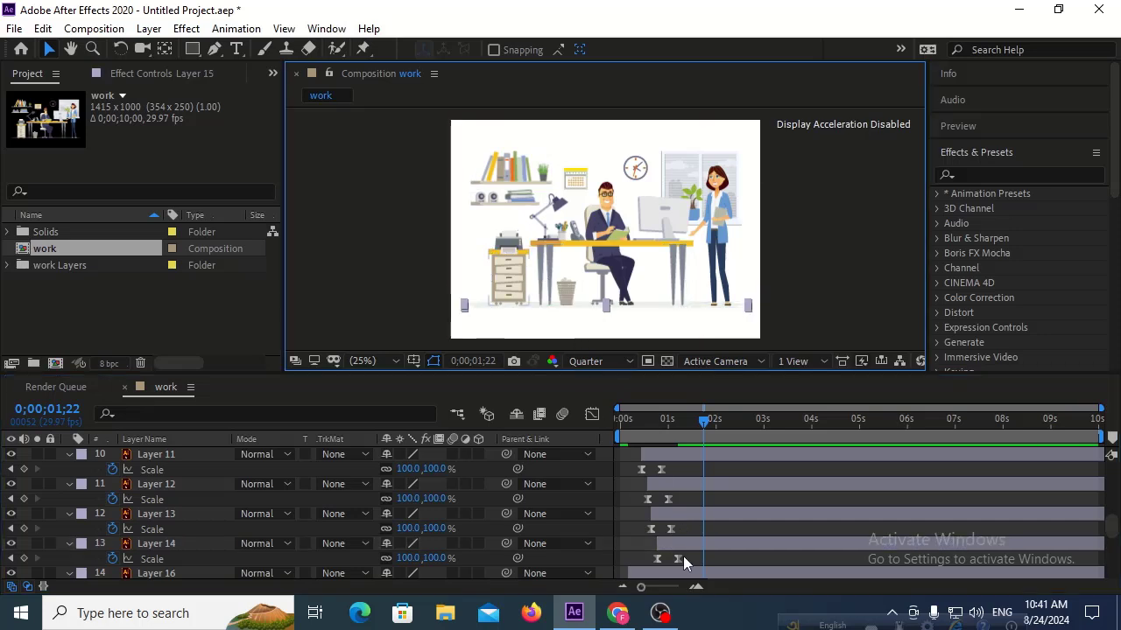
scroll(679, 554, "down", 4)
left_click(668, 471)
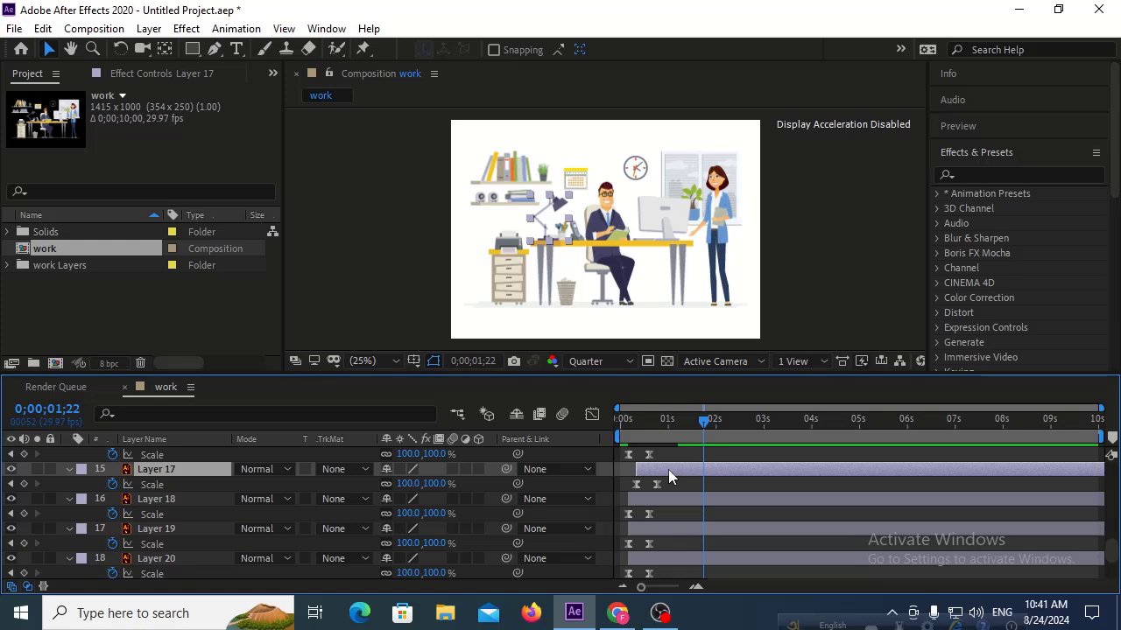
left_click(672, 498)
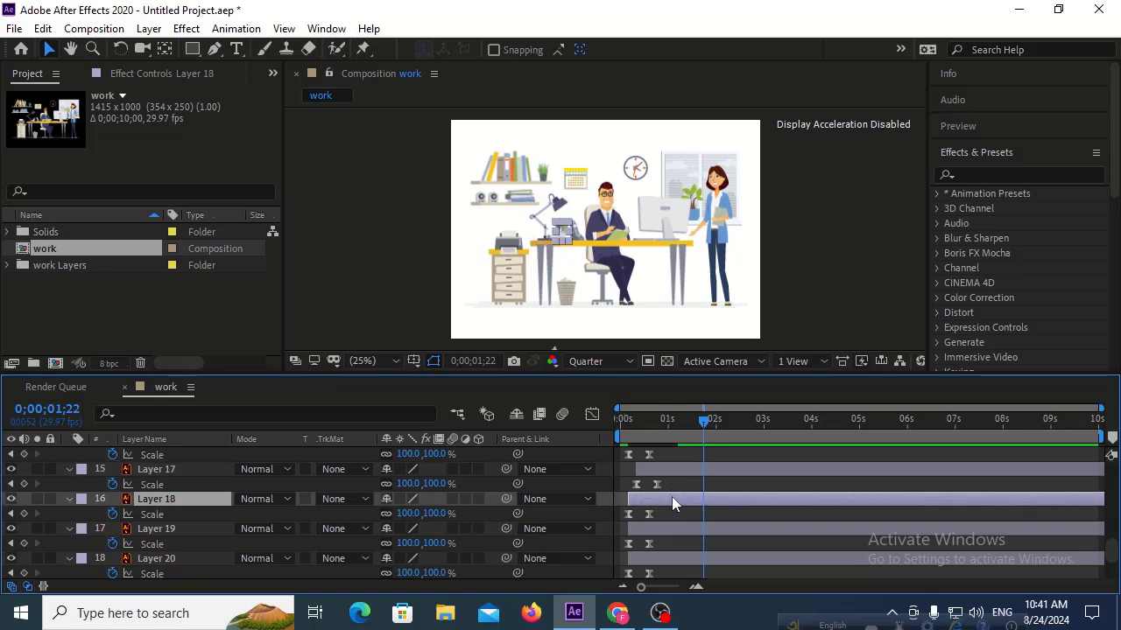
left_click_drag(671, 496, 687, 498)
Step: Shift the small desk item in Layer 19 slightly later, and the desk phone's layer (Layer 20) further, level with Layer 18
left_click(661, 530)
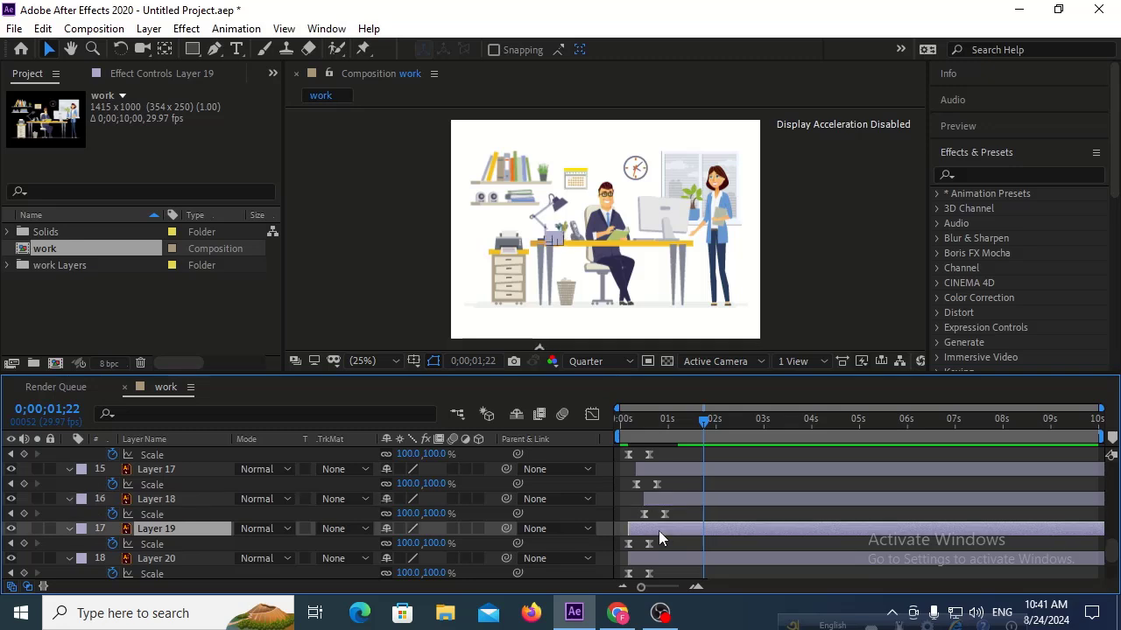
mouse_move(658, 531)
left_mouse_down()
mouse_move(677, 530)
mouse_move(660, 534)
left_mouse_up()
scroll(660, 539, "down", 3)
left_click(648, 483)
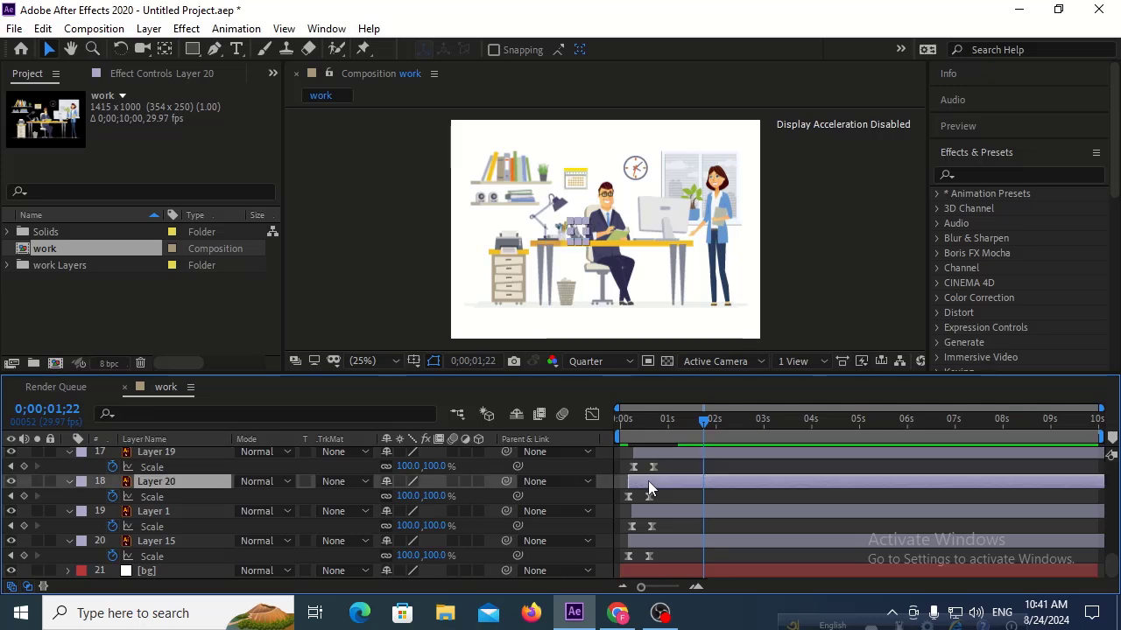
left_click_drag(648, 488, 664, 487)
Step: Shift the desktop's layer (Layer 8) a few frames later than the desk legs (Layer 7) and preview the animation from 0;00;00;00
left_click(660, 513)
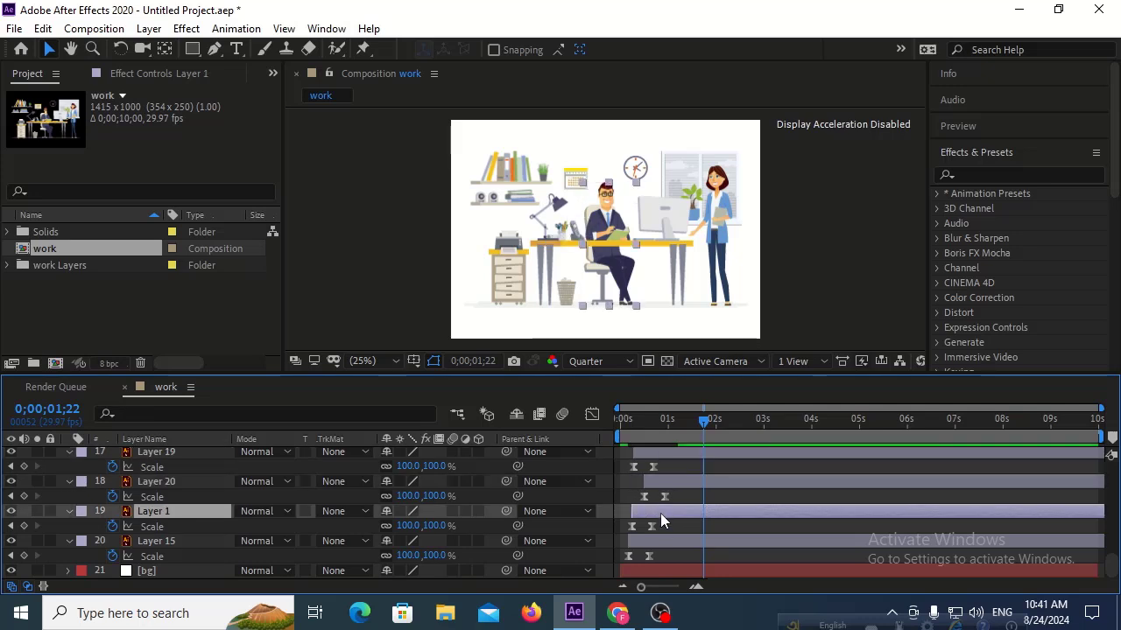
left_click(657, 534)
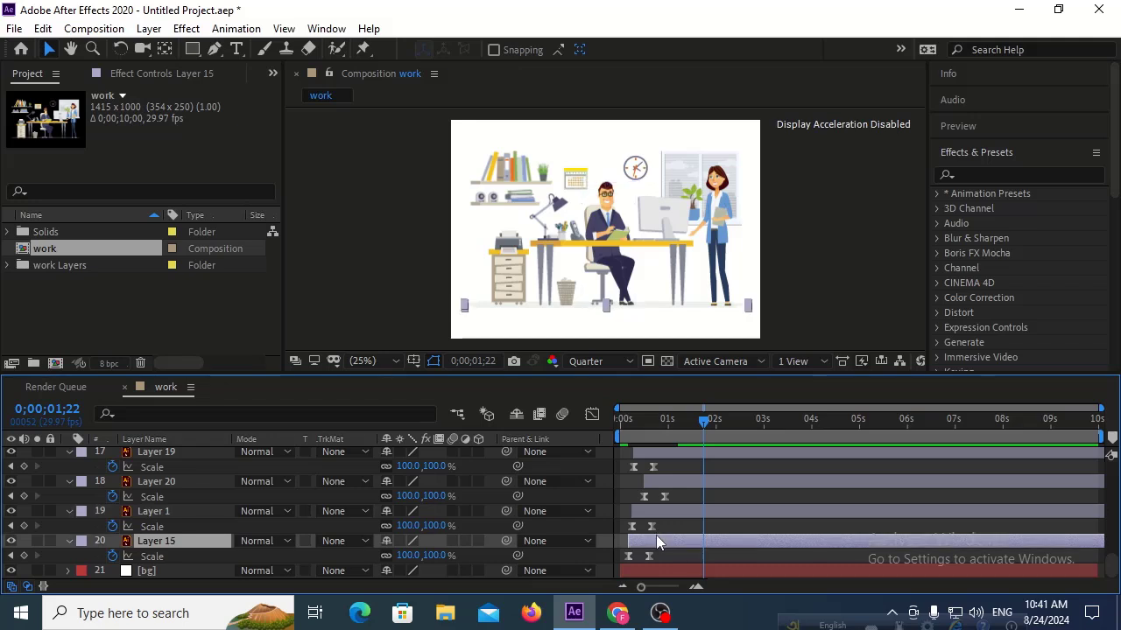
scroll(655, 533, "up", 5)
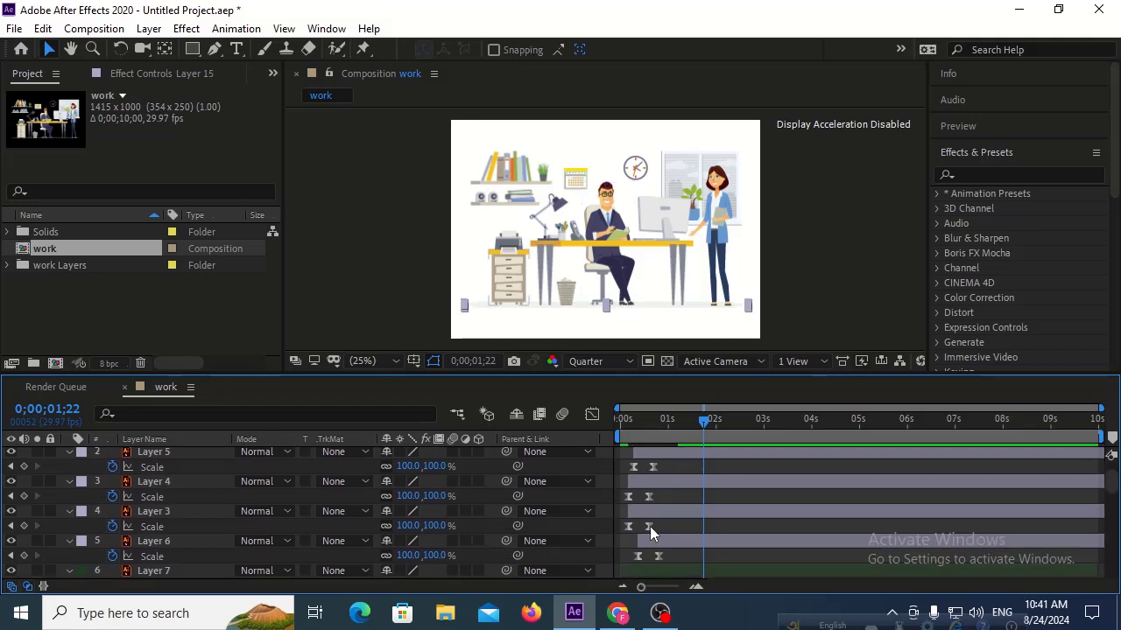
scroll(649, 527, "up", 4)
scroll(640, 473, "down", 2)
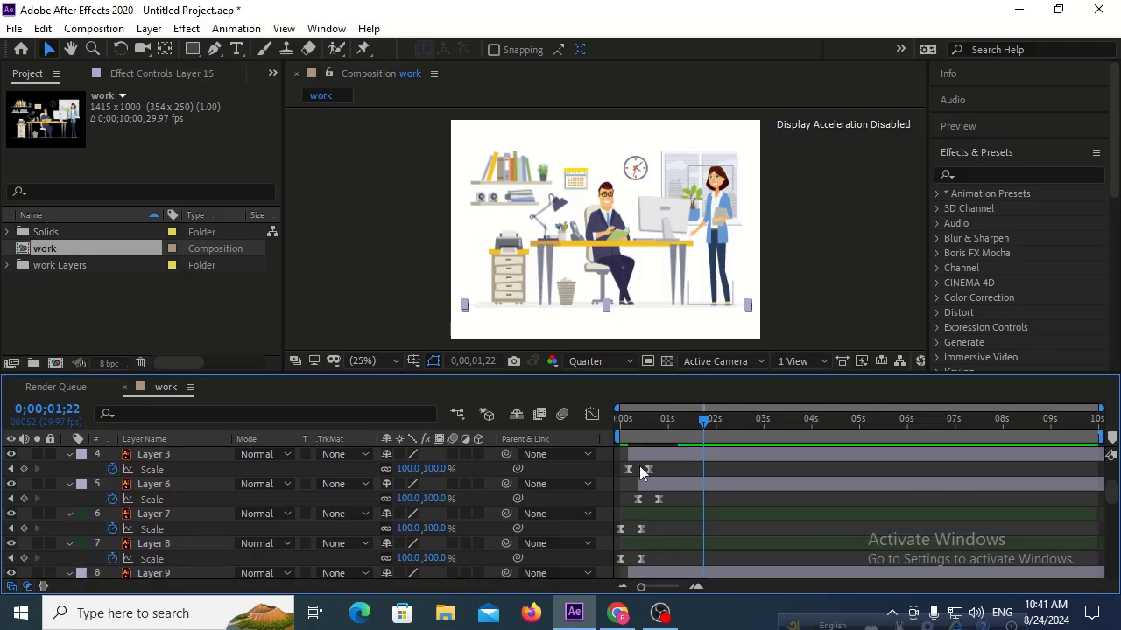
left_click(648, 517)
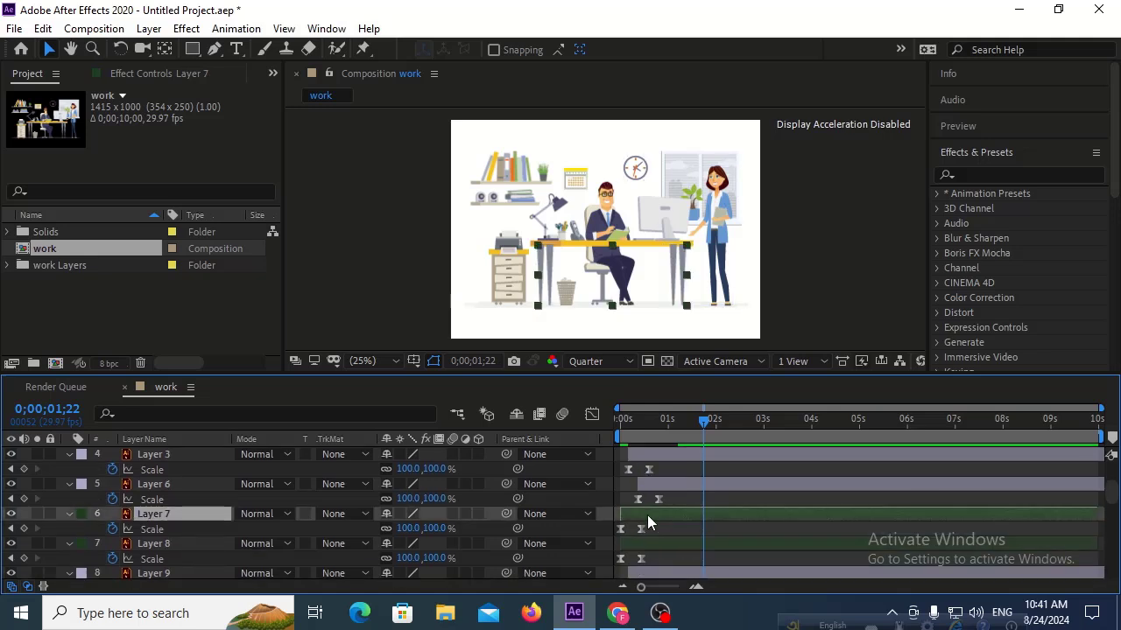
left_click(646, 539)
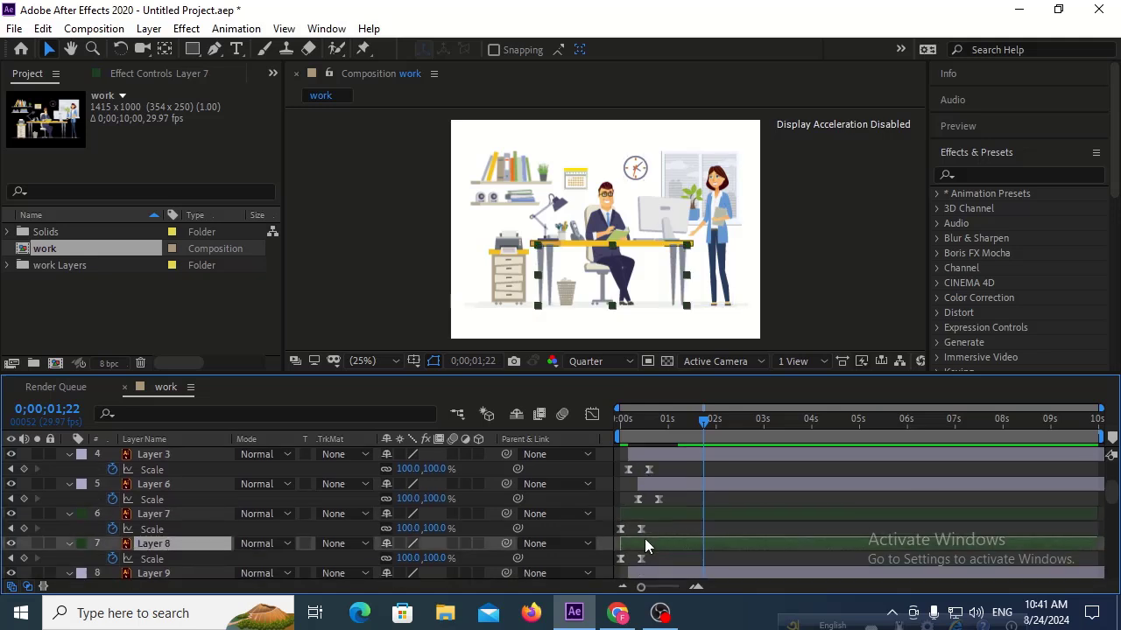
left_click(640, 517)
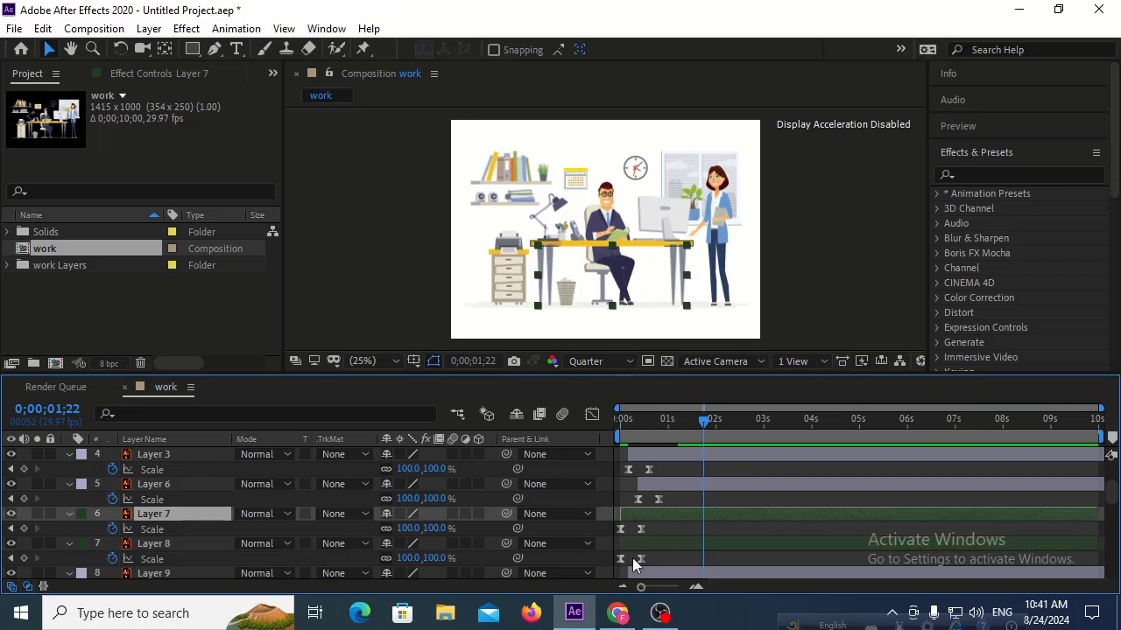
left_click(633, 541)
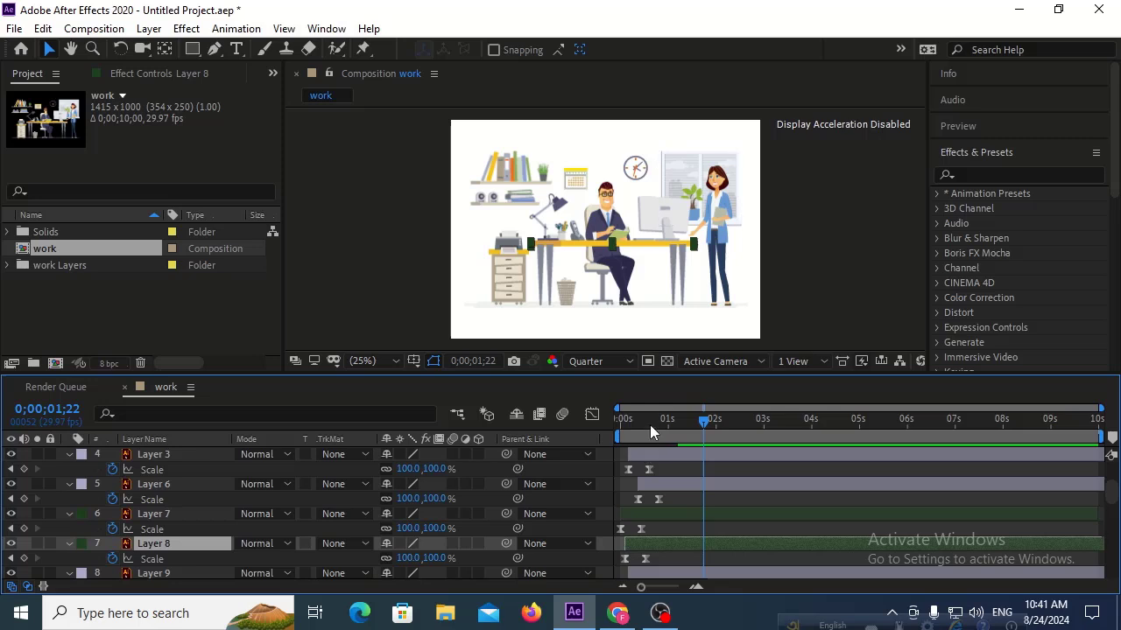
key("Home")
key("space")
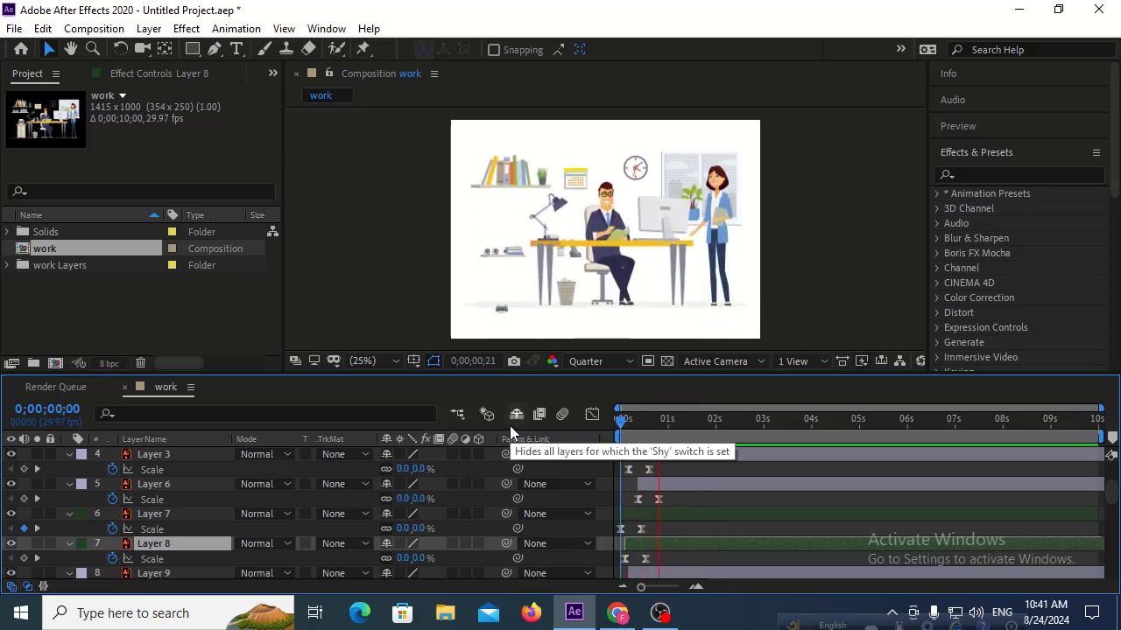
Step: Replay the animation from 0;00;00;00 to check the order in which the office objects scale up
left_click_drag(653, 419, 556, 434)
key("space")
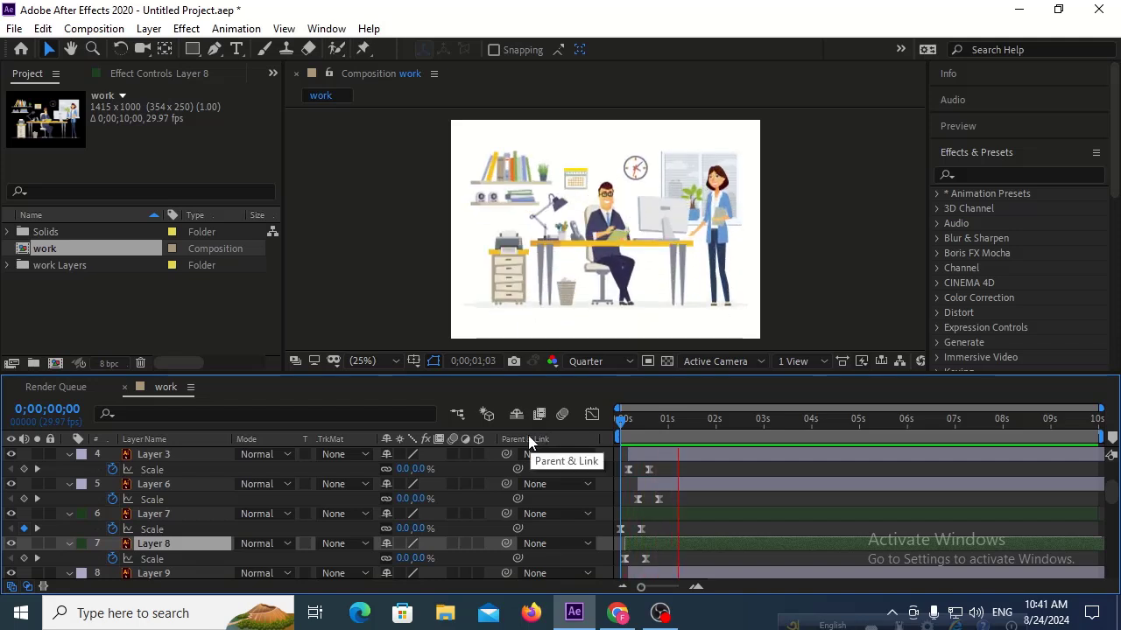
left_click_drag(669, 425, 566, 432)
key("space")
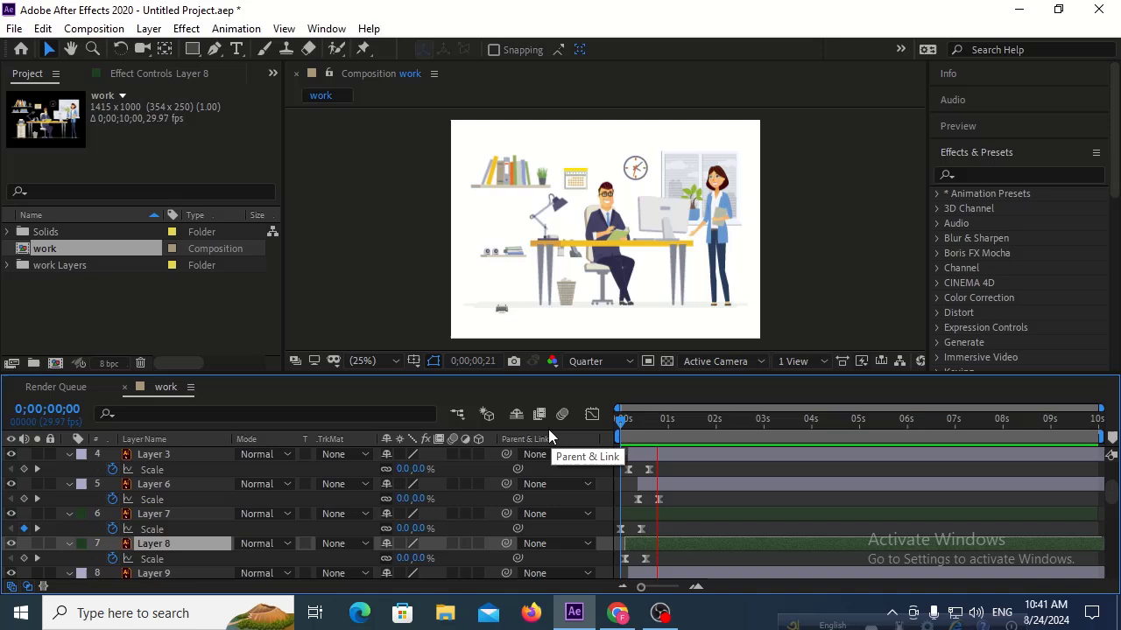
key("space")
Step: Shift the potted plant's layer (Layer 4) later so it starts a few frames after the monitor's layer (Layer 5) and Layer 6
left_click(689, 165)
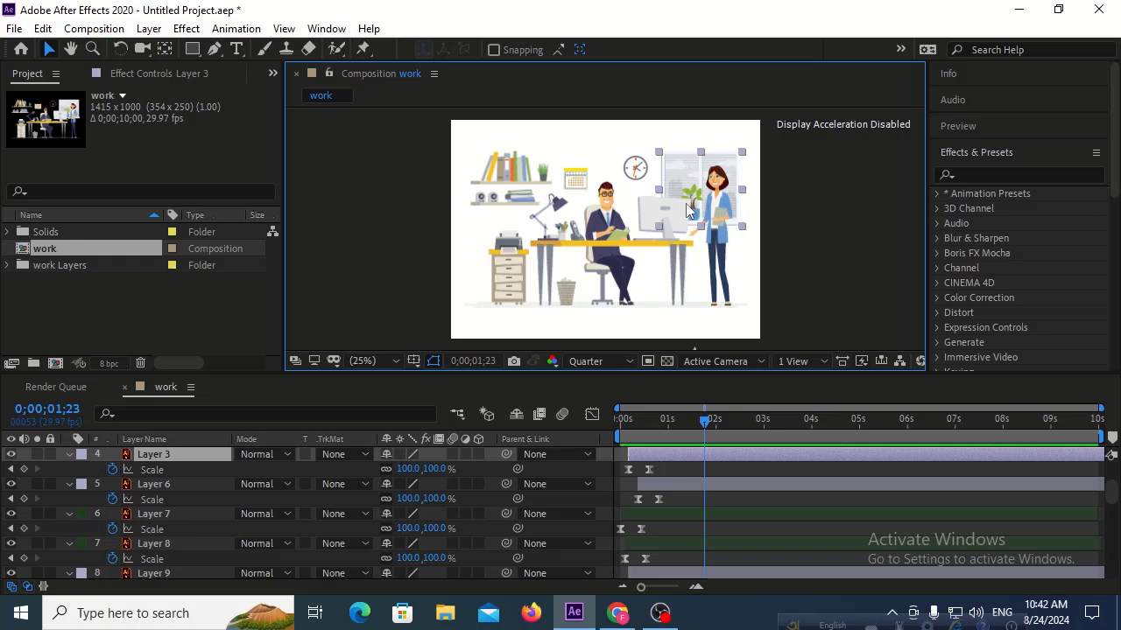
left_click(657, 487)
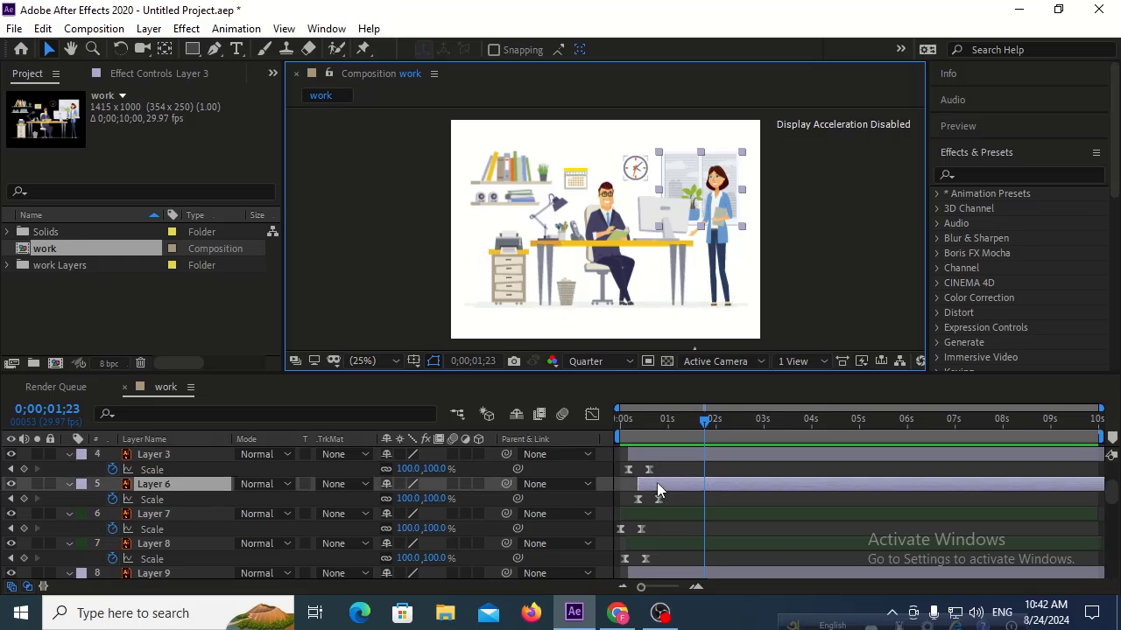
left_click(655, 516)
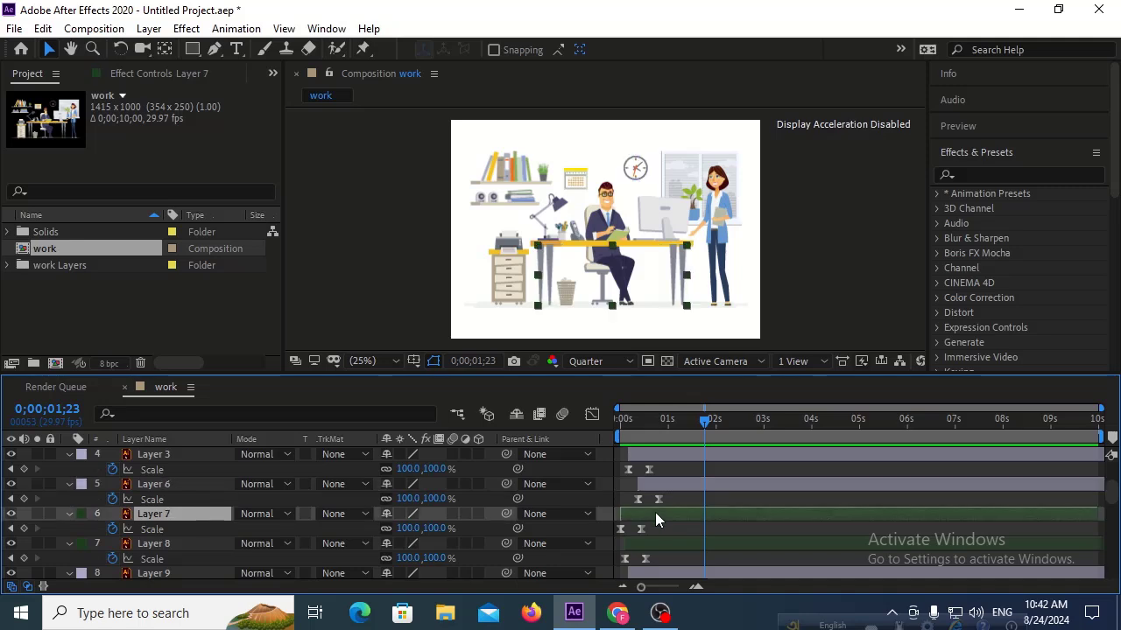
left_click(660, 484)
left_click(662, 454)
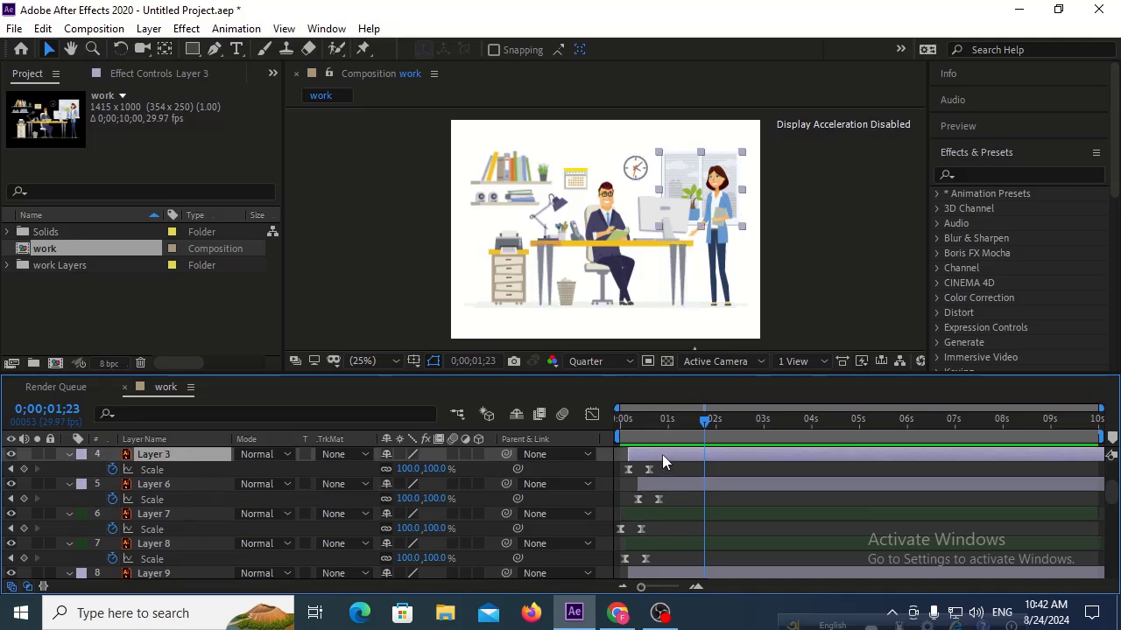
scroll(662, 454, "up", 1)
scroll(661, 454, "up", 1)
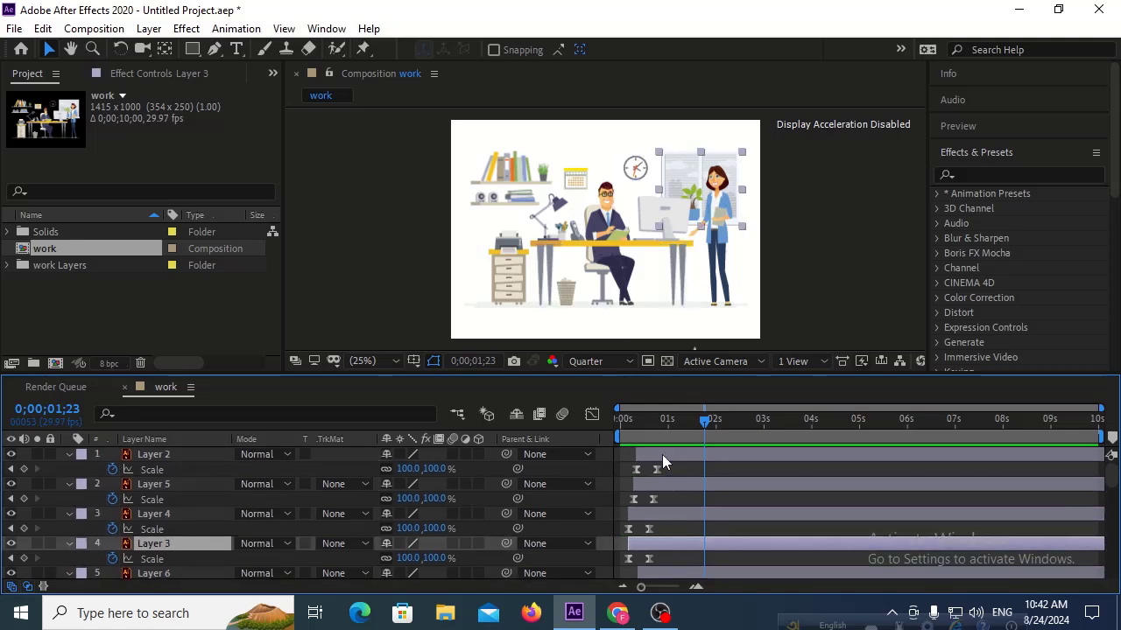
left_click(651, 513)
left_click_drag(650, 508, 666, 510)
Step: Preview the whole staggered animation repeatedly from 0;00;00;00 to check its timing
key("space")
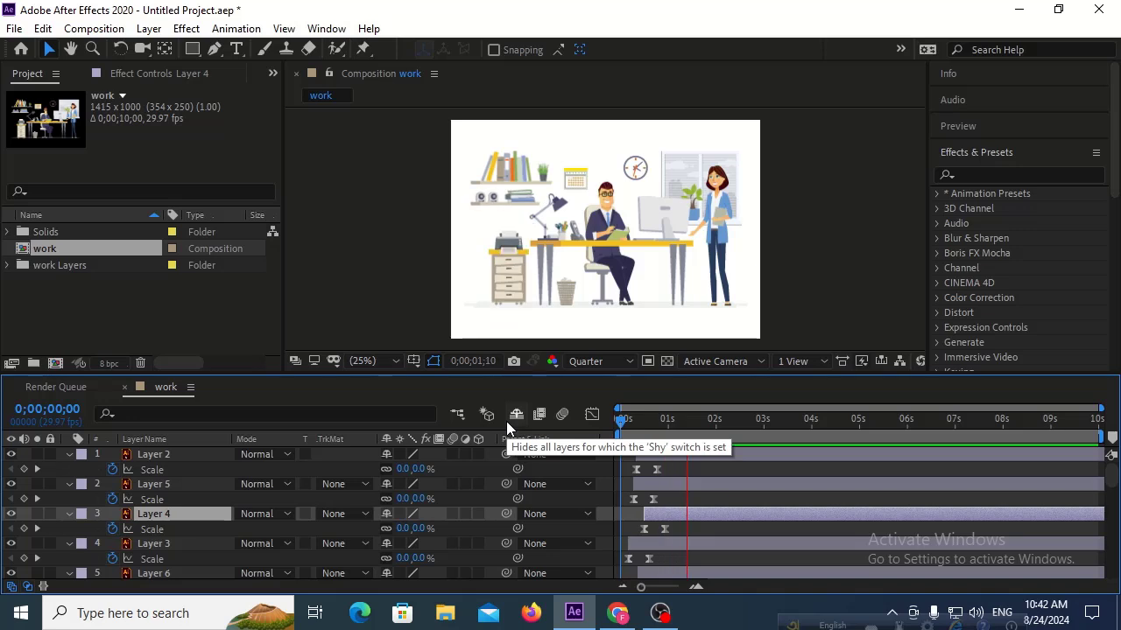
key("space")
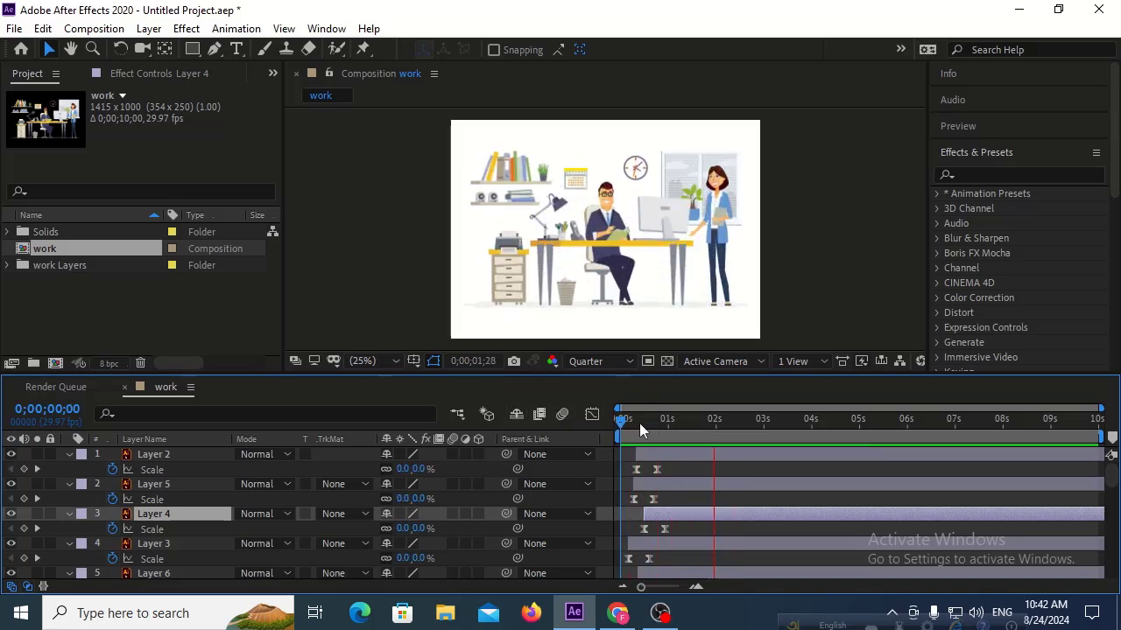
key("space")
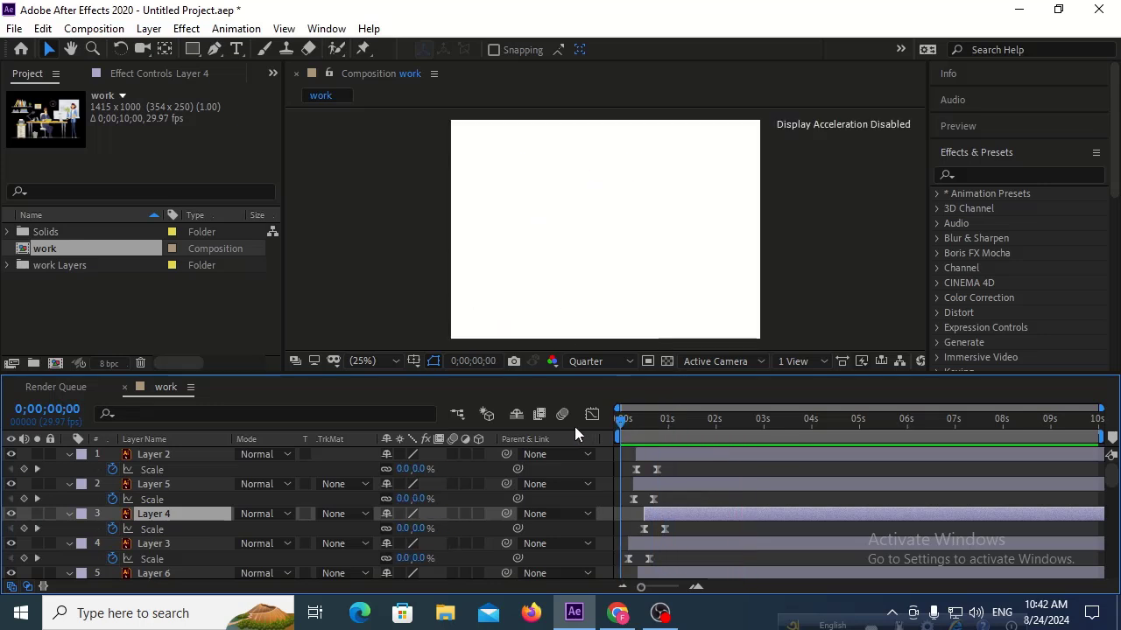
key("space")
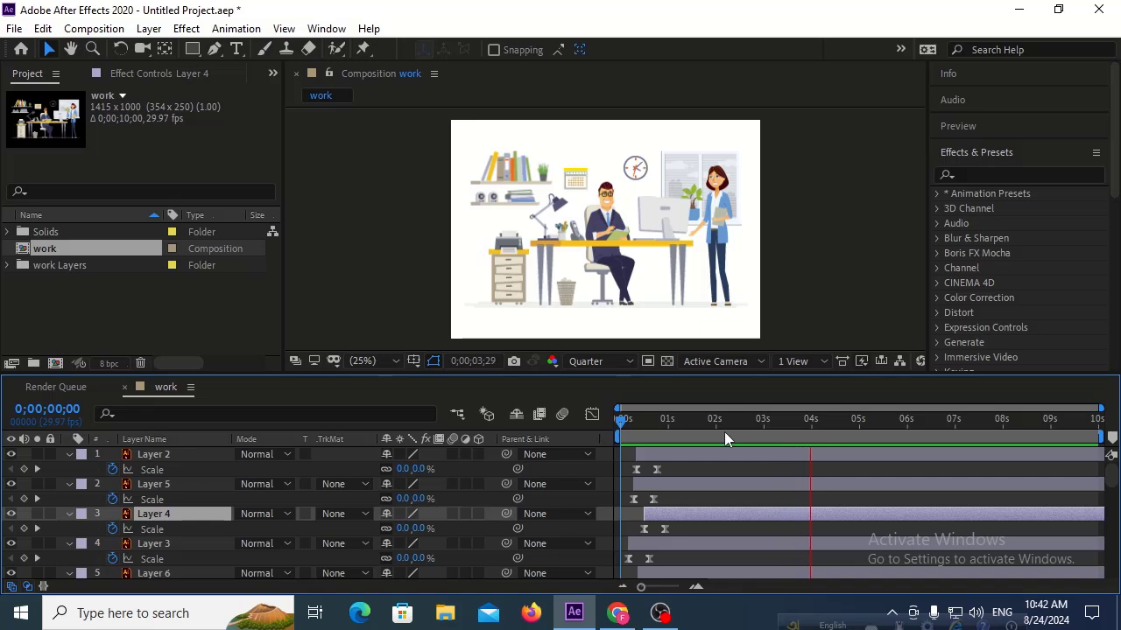
key("space")
left_click(761, 422)
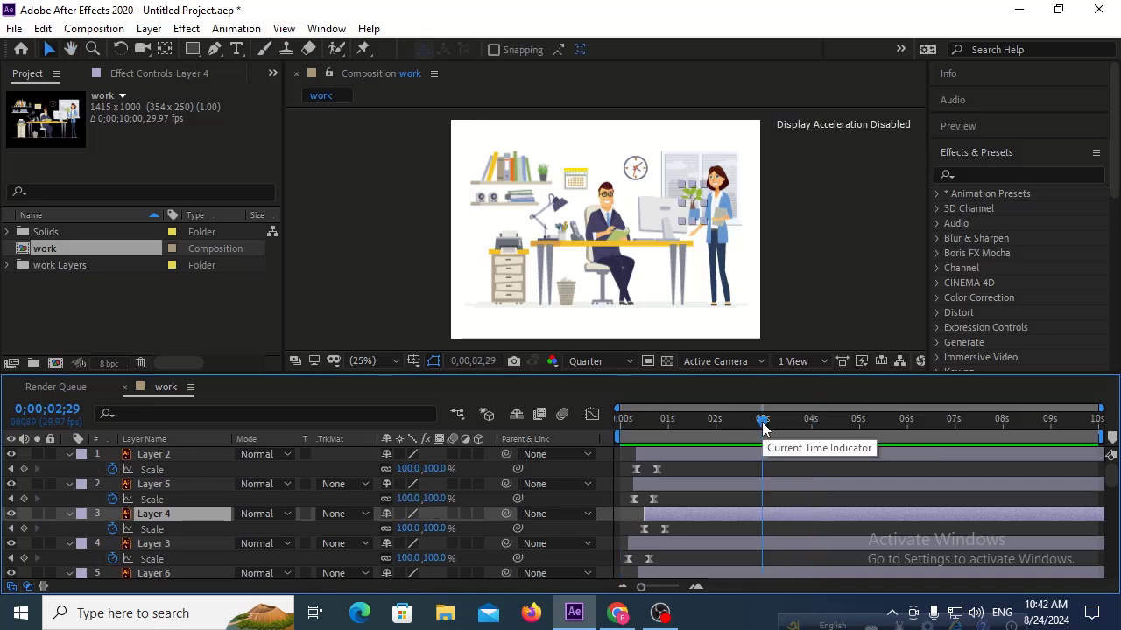
left_click_drag(762, 425, 570, 427)
key("space")
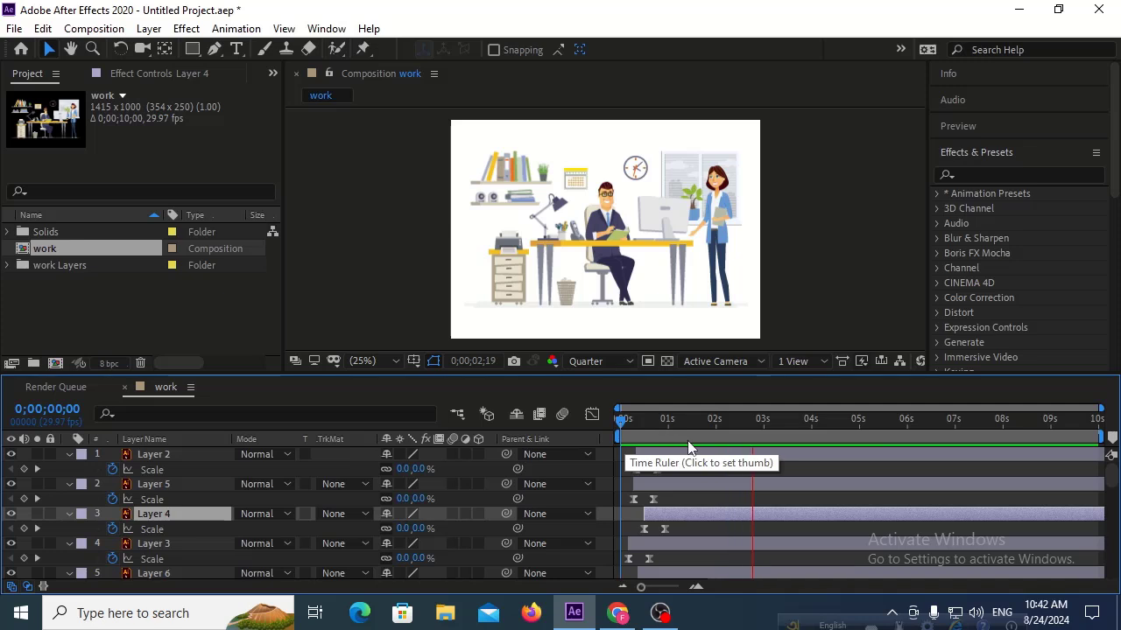
left_click_drag(711, 429, 606, 430)
key("space")
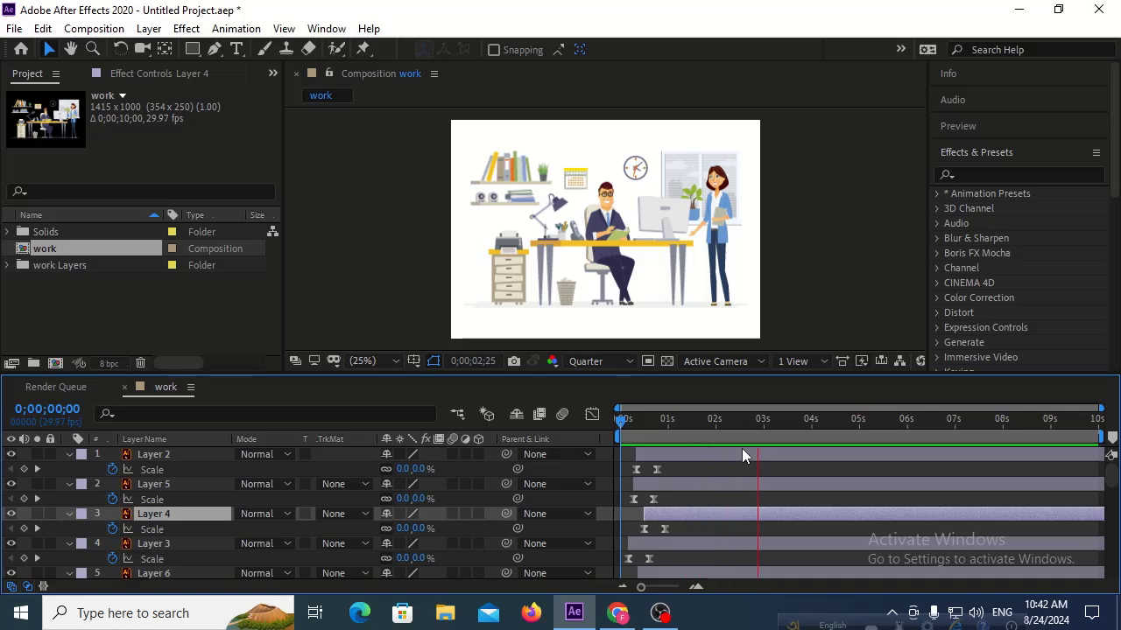
Step: End the composition's work area at 0;00;03;00 and preview the shortened range from 0;00;00;00
key("space")
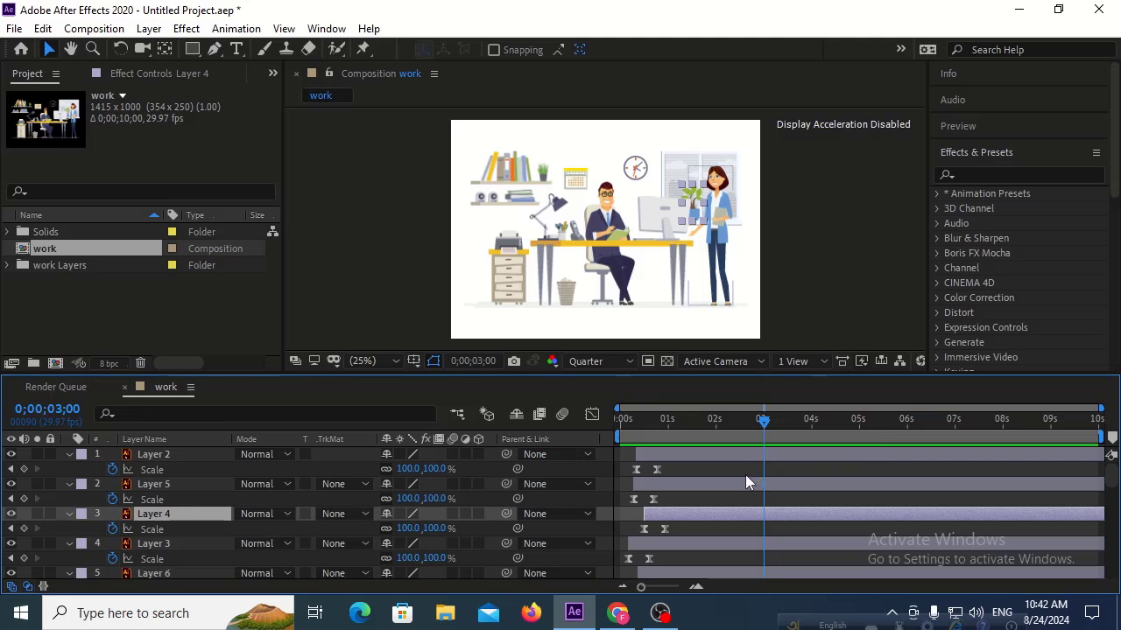
key("n")
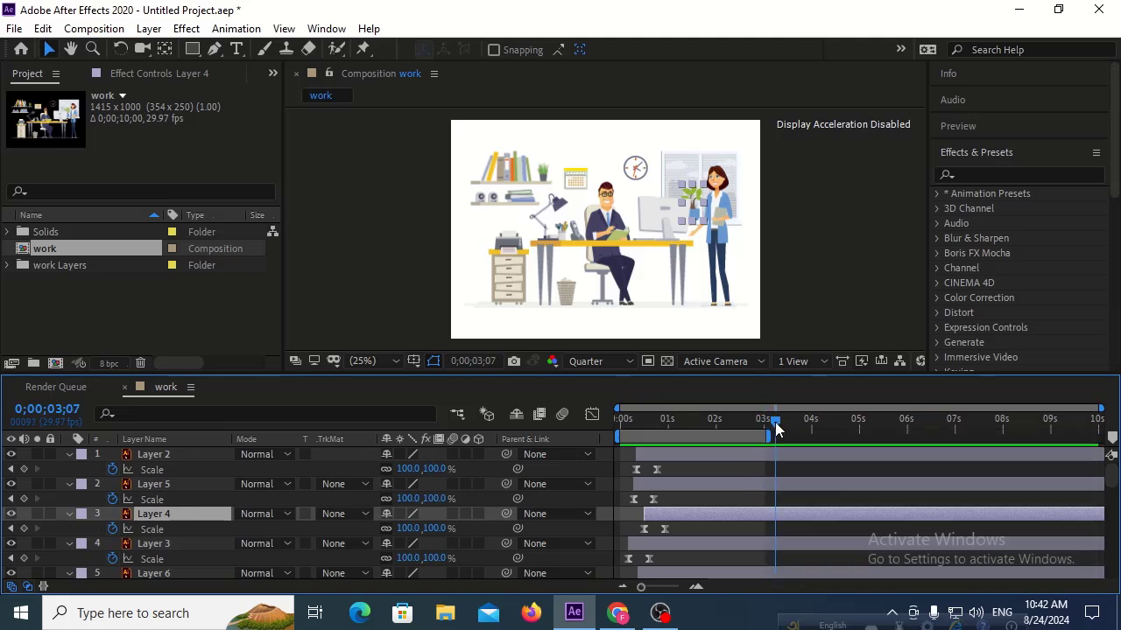
left_click_drag(775, 426, 759, 429)
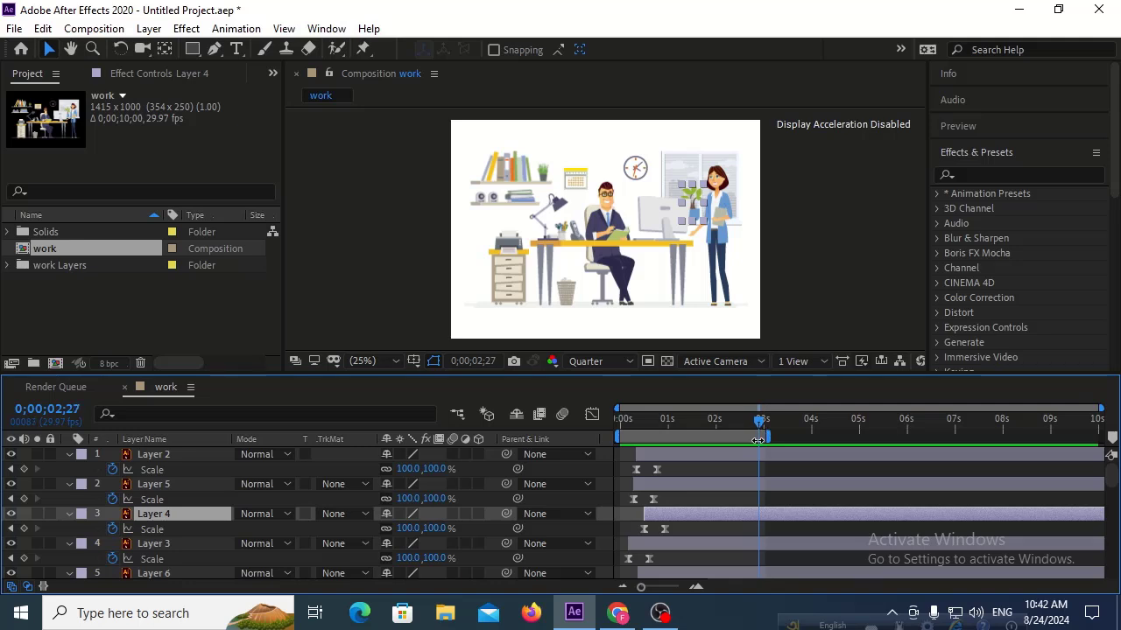
left_click_drag(764, 429, 564, 432)
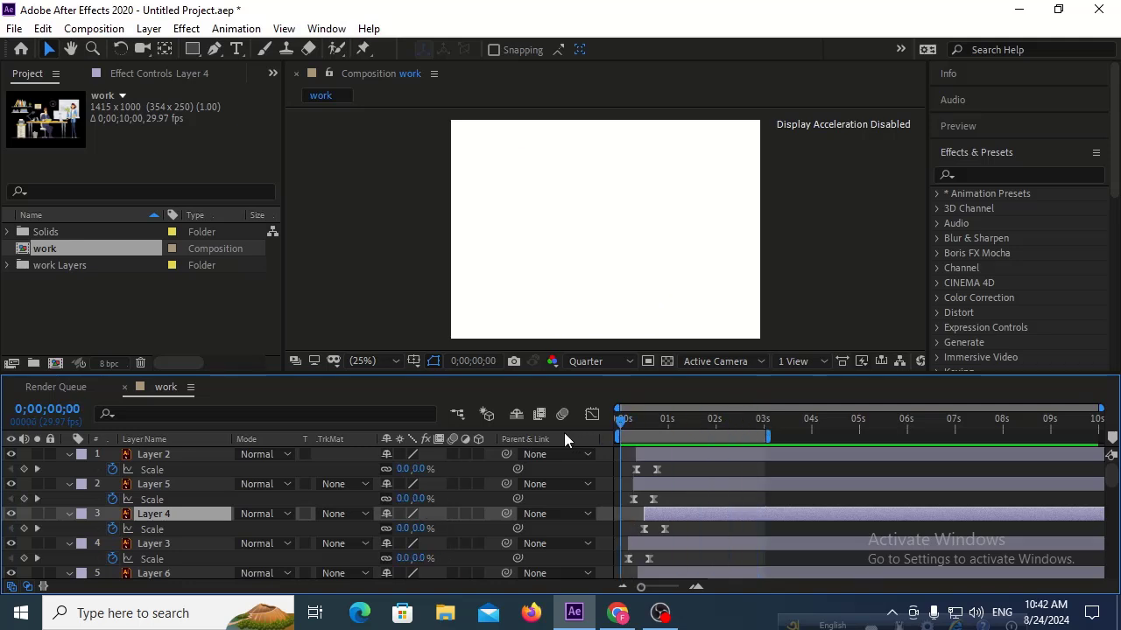
key("space")
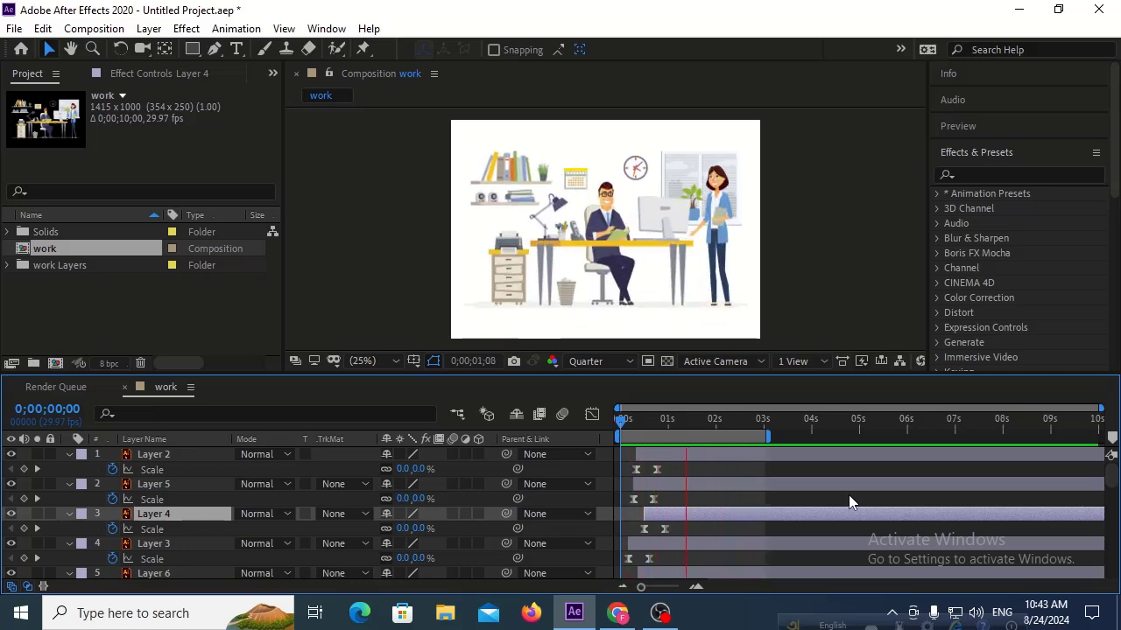
key("space")
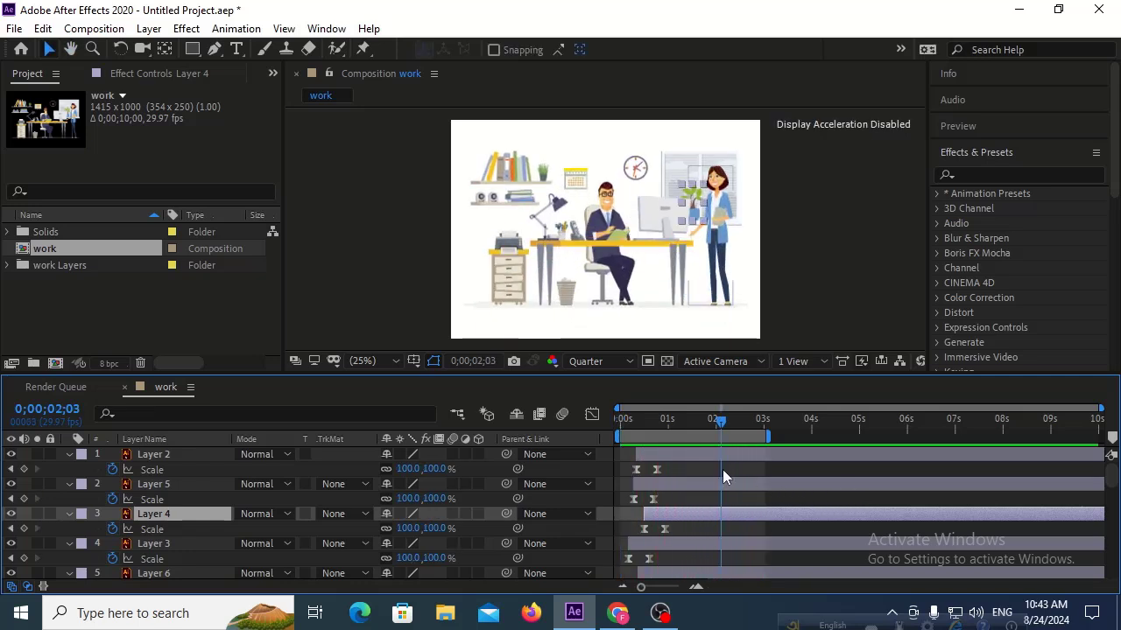
Step: In the Graph Editor, raise the incoming handle of the standing woman's (Layer 2) last Scale keyframe so the curve slightly overshoots 100%
left_click(705, 468)
left_click_drag(672, 466, 623, 477)
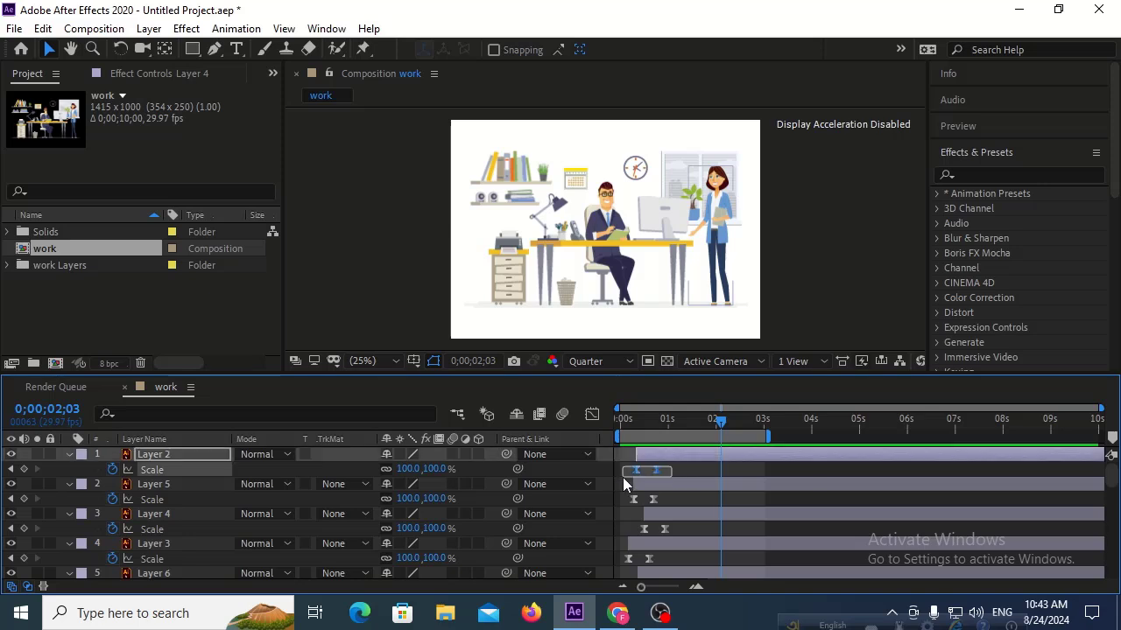
left_click(592, 415)
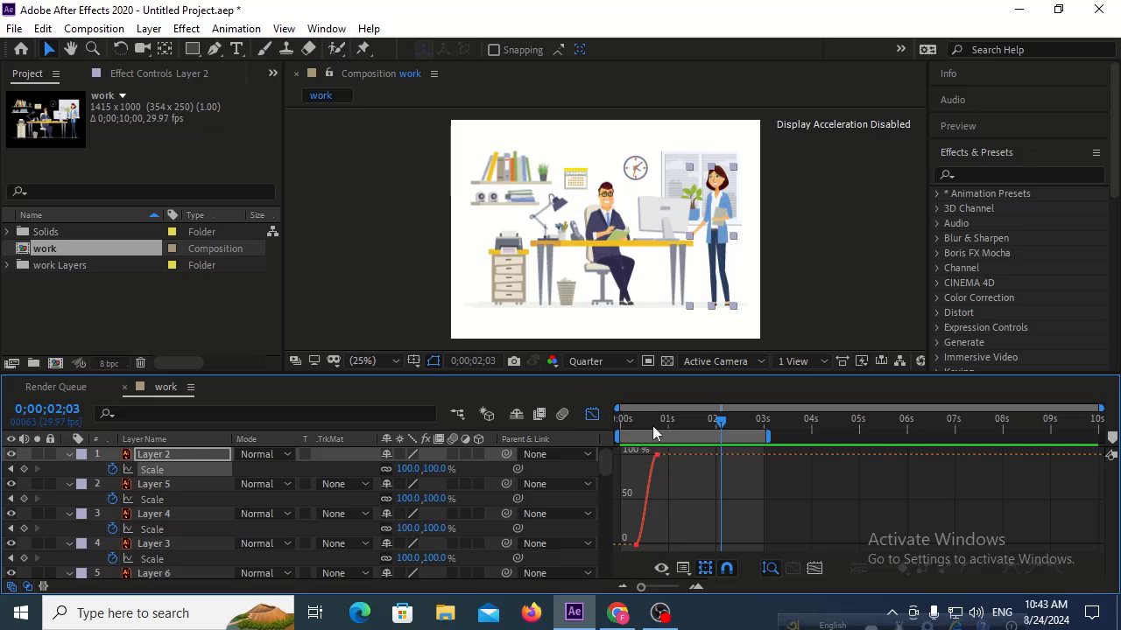
left_click(654, 425)
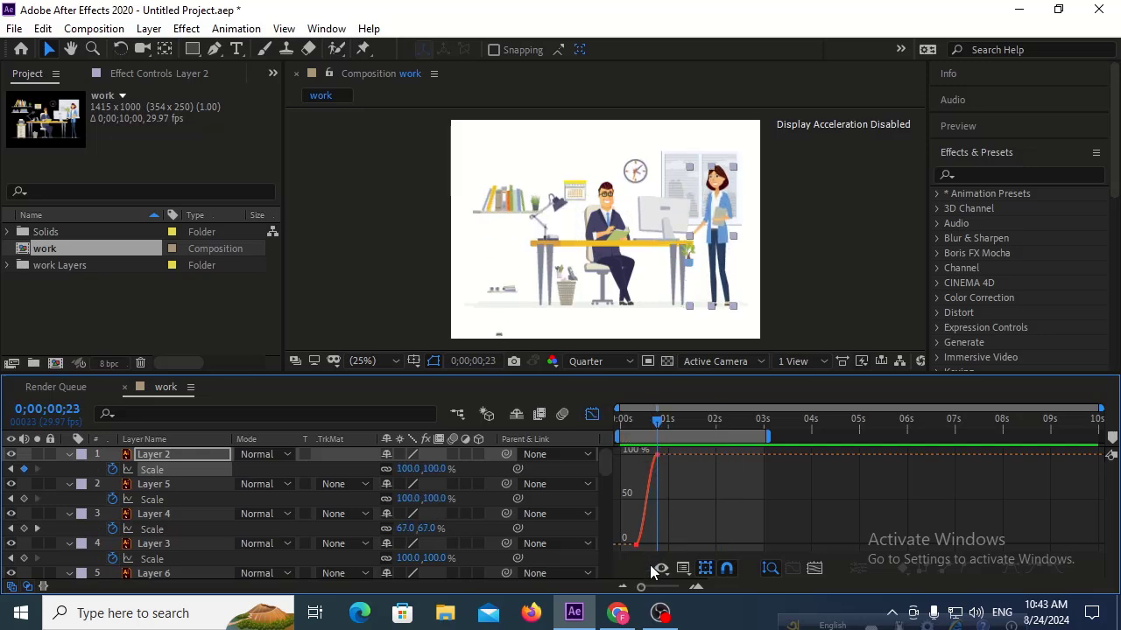
left_click_drag(640, 588, 671, 593)
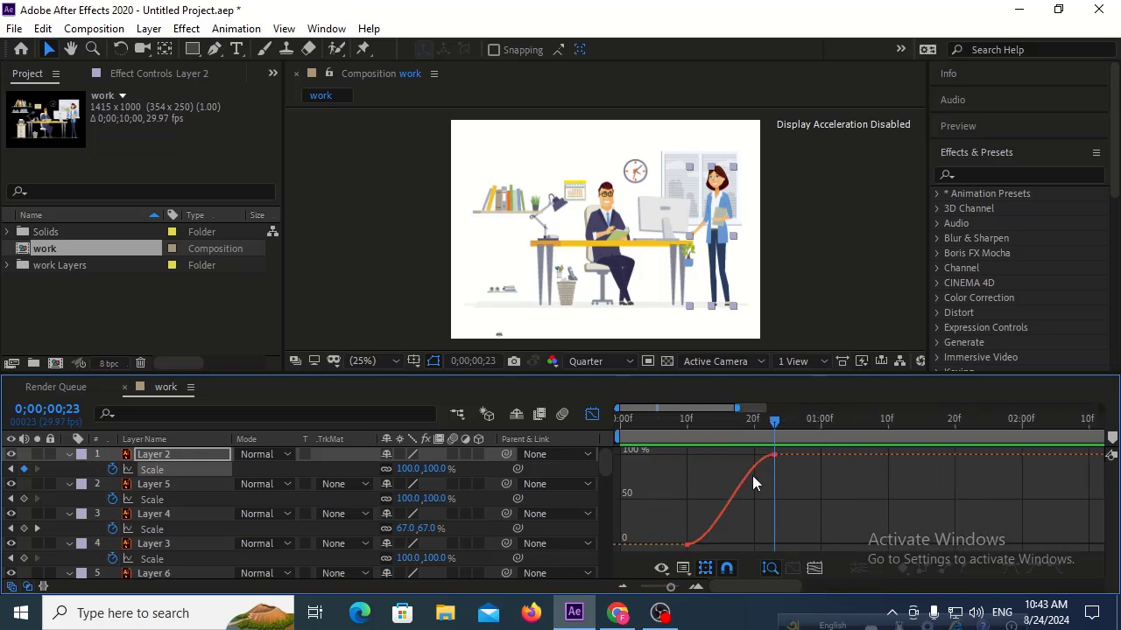
left_click_drag(755, 452, 734, 441)
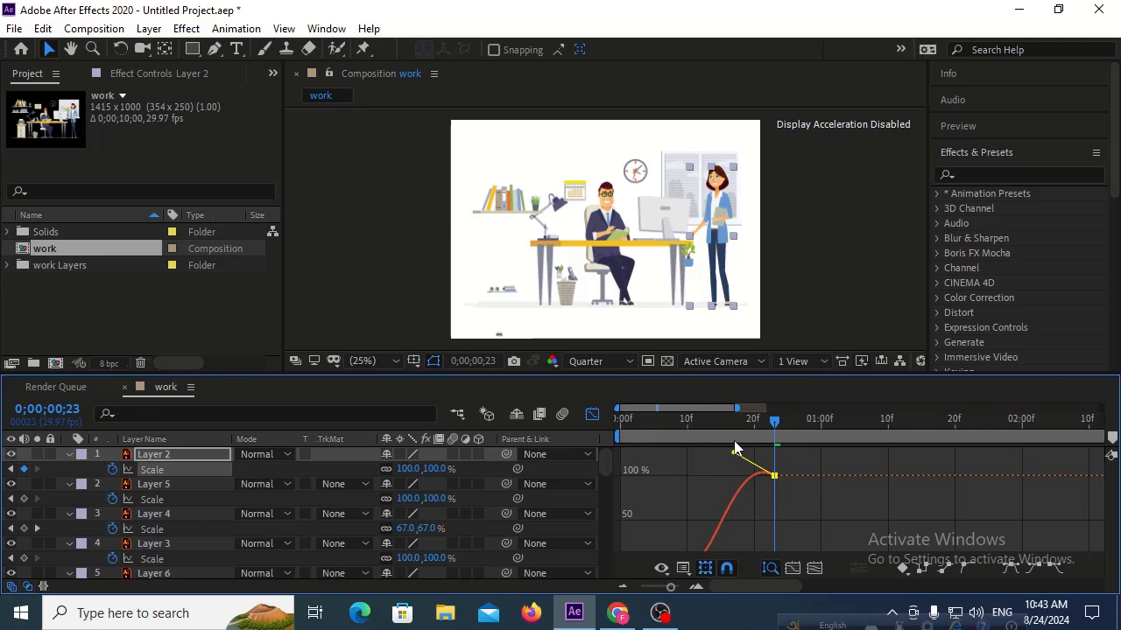
right_click(747, 493)
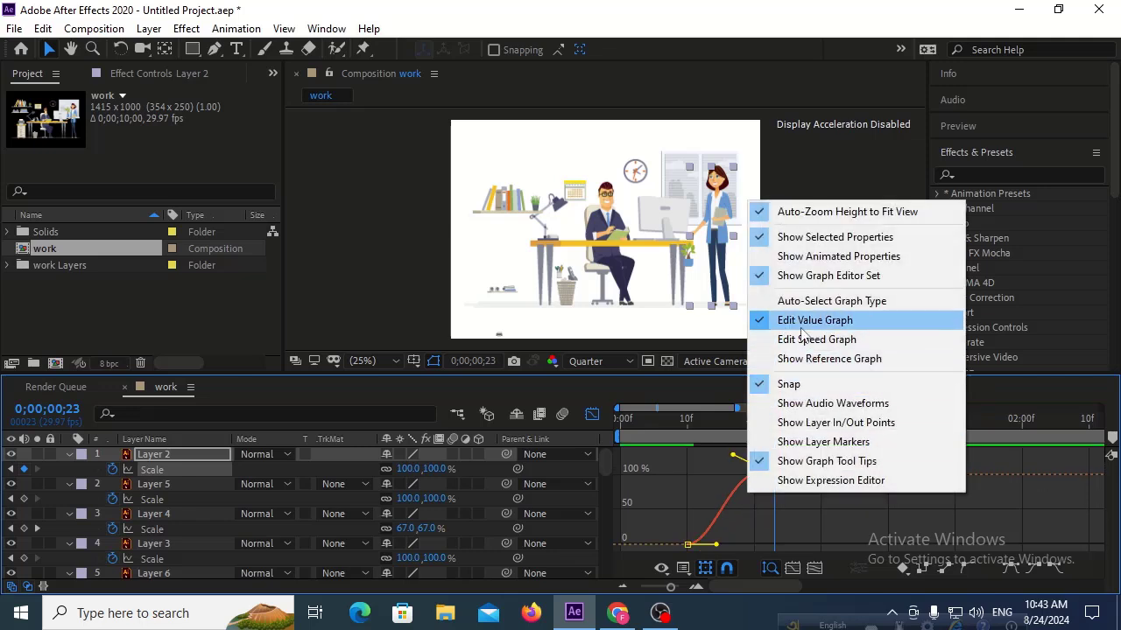
Step: Preview the woman's adjusted scale animation from 0;00;00;00 and leave the Graph Editor
left_click_drag(694, 424, 578, 428)
key("space")
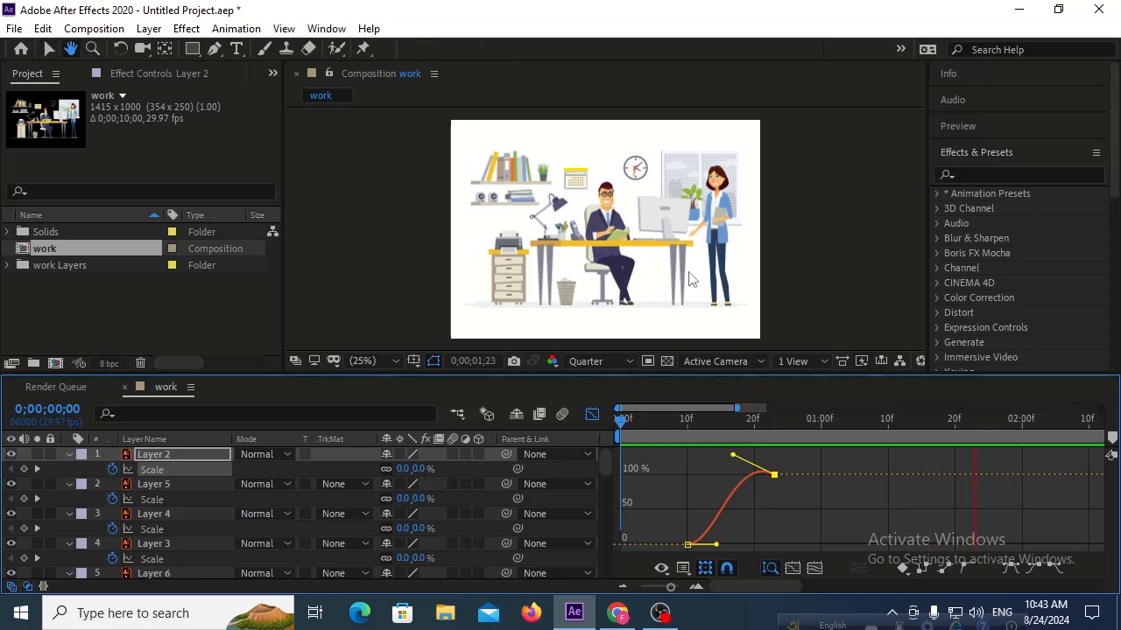
key("space")
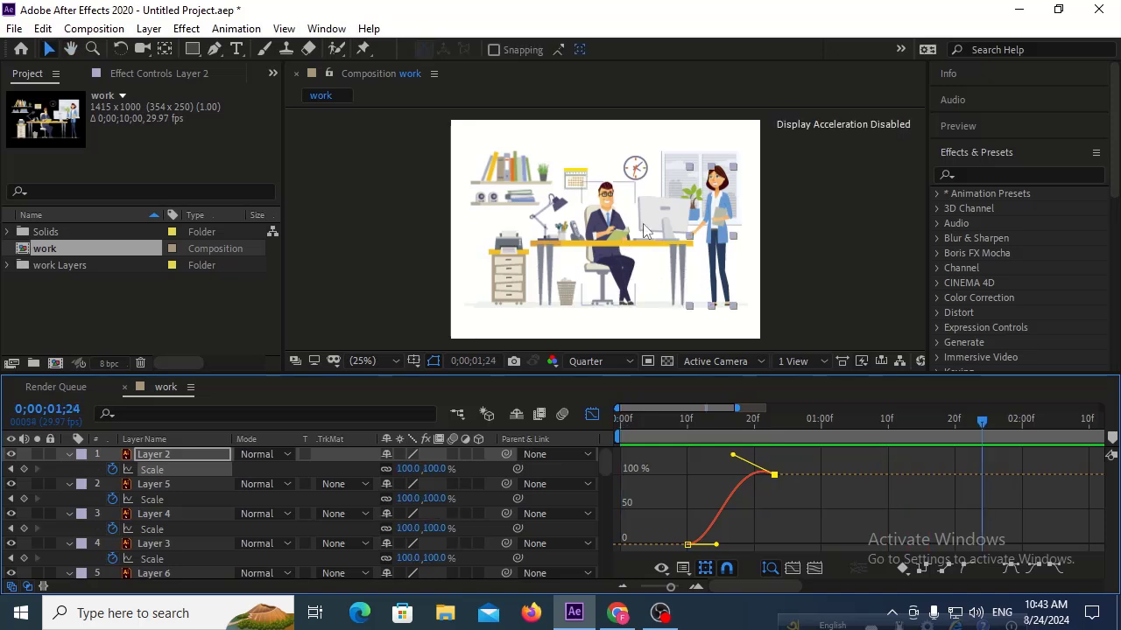
left_click(593, 415)
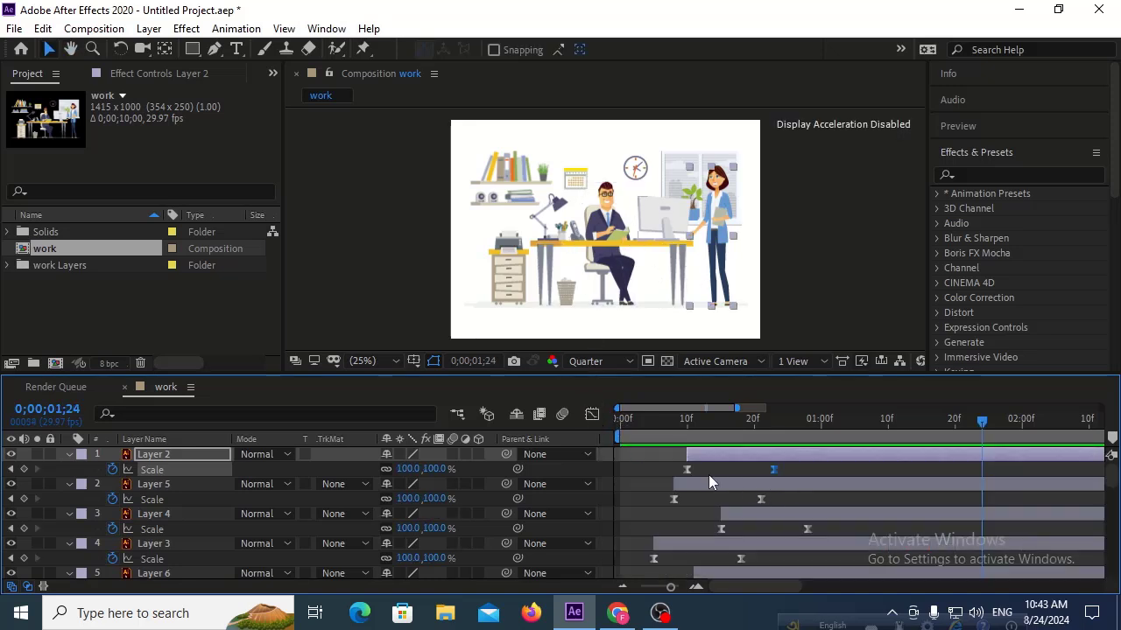
left_click(196, 500)
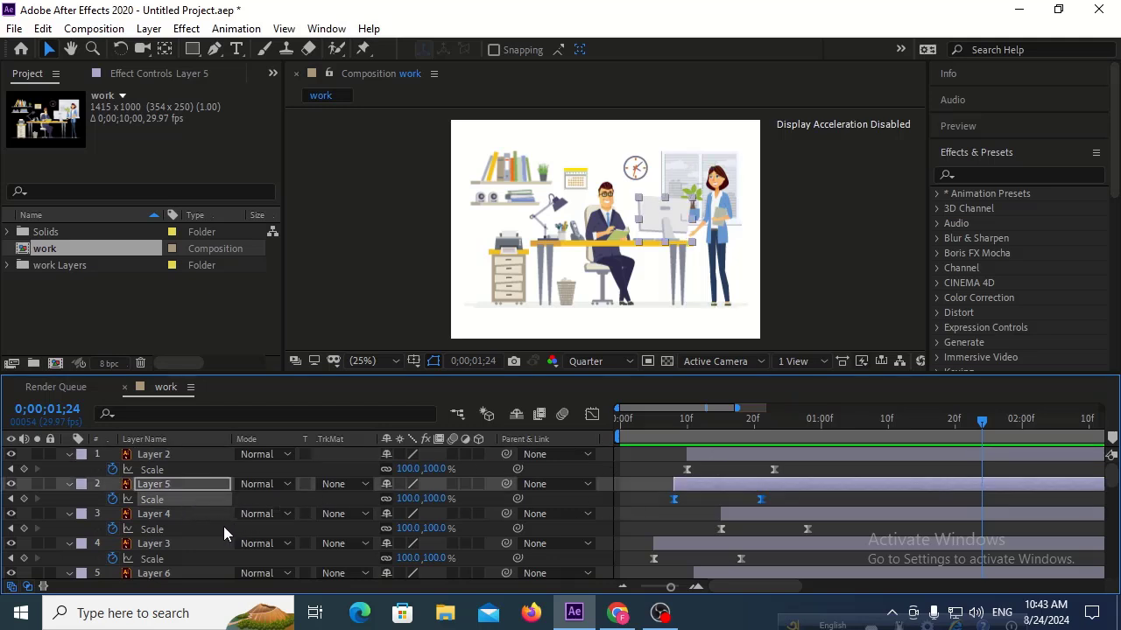
left_click(203, 529, "shift")
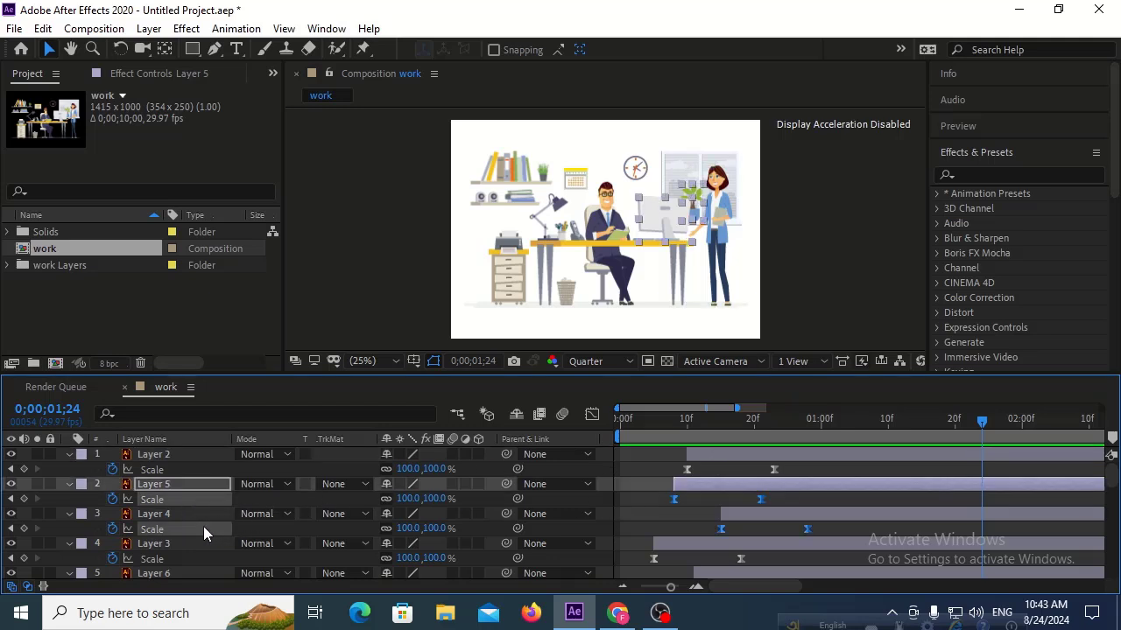
left_click(591, 414)
left_click(591, 414)
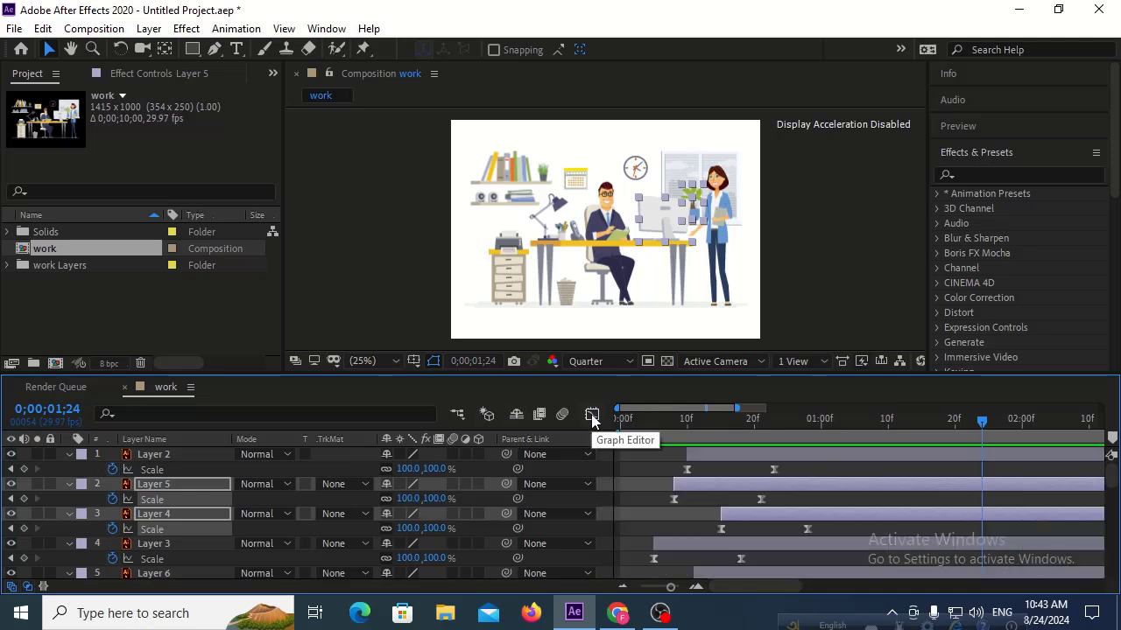
left_click(634, 496)
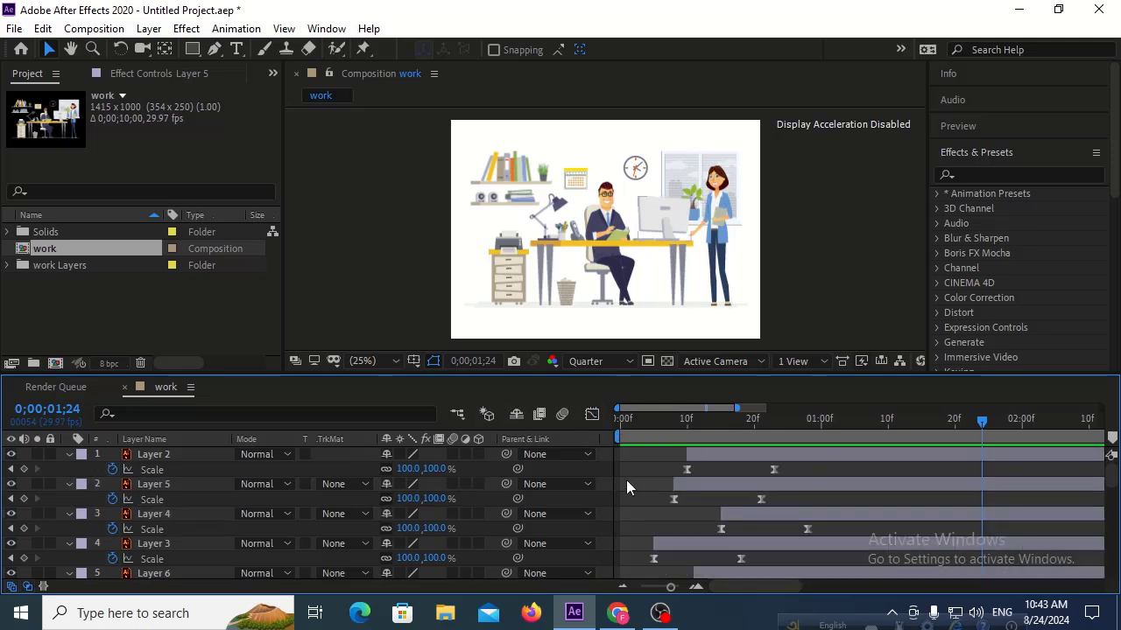
Step: In the Graph Editor, raise the incoming handle of the monitor's (Layer 5) last Scale keyframe so its curve slightly overshoots 100%
left_click(182, 482)
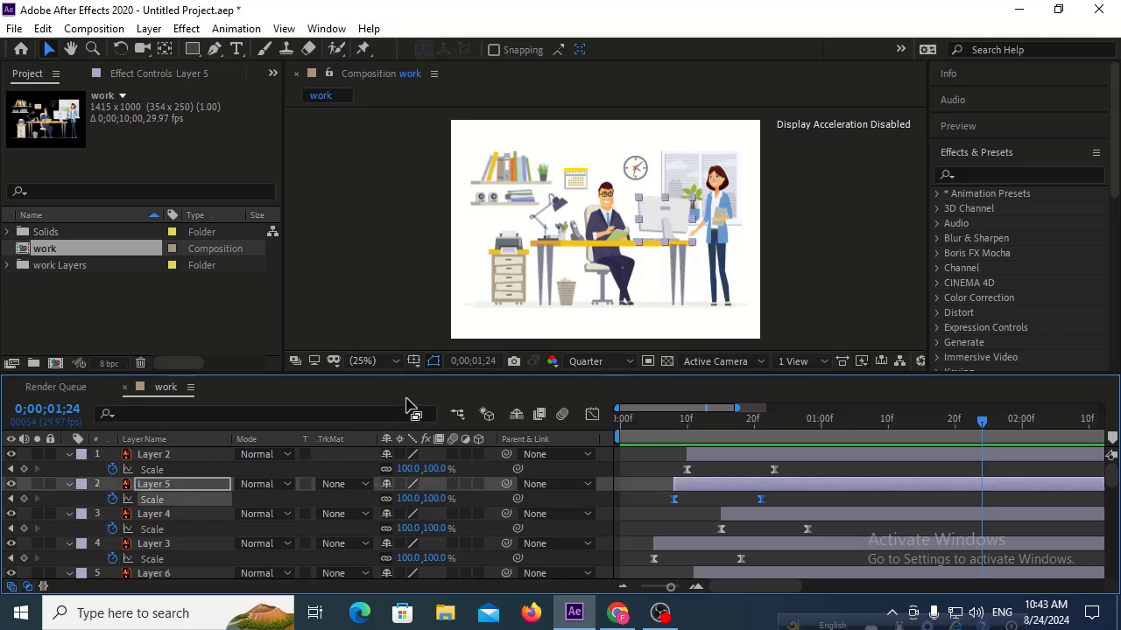
left_click(593, 415)
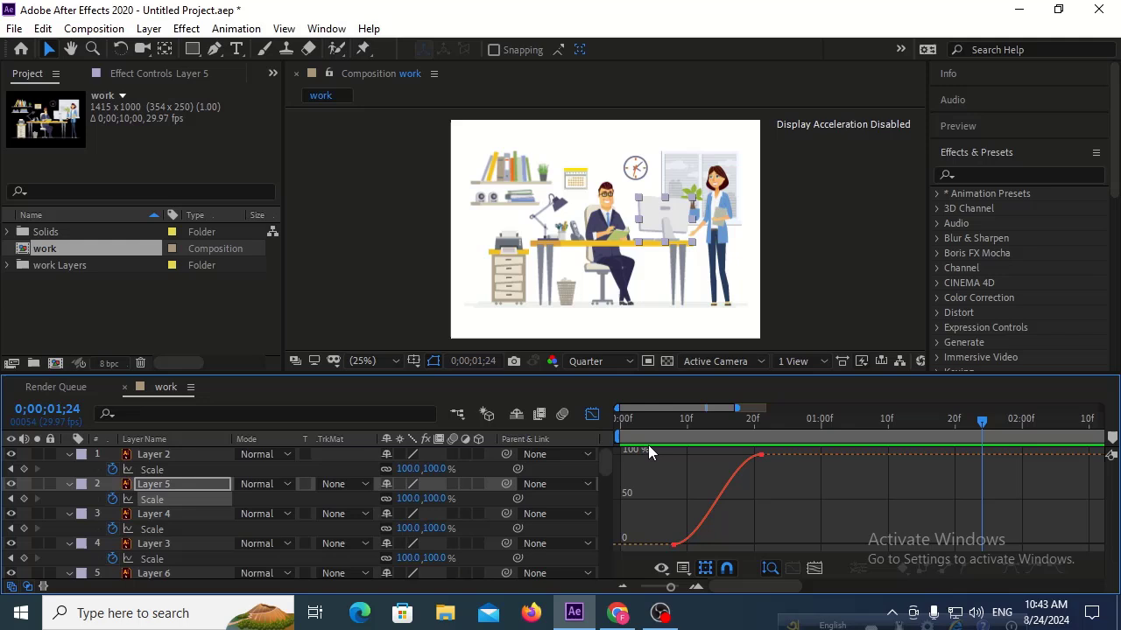
left_click(758, 459)
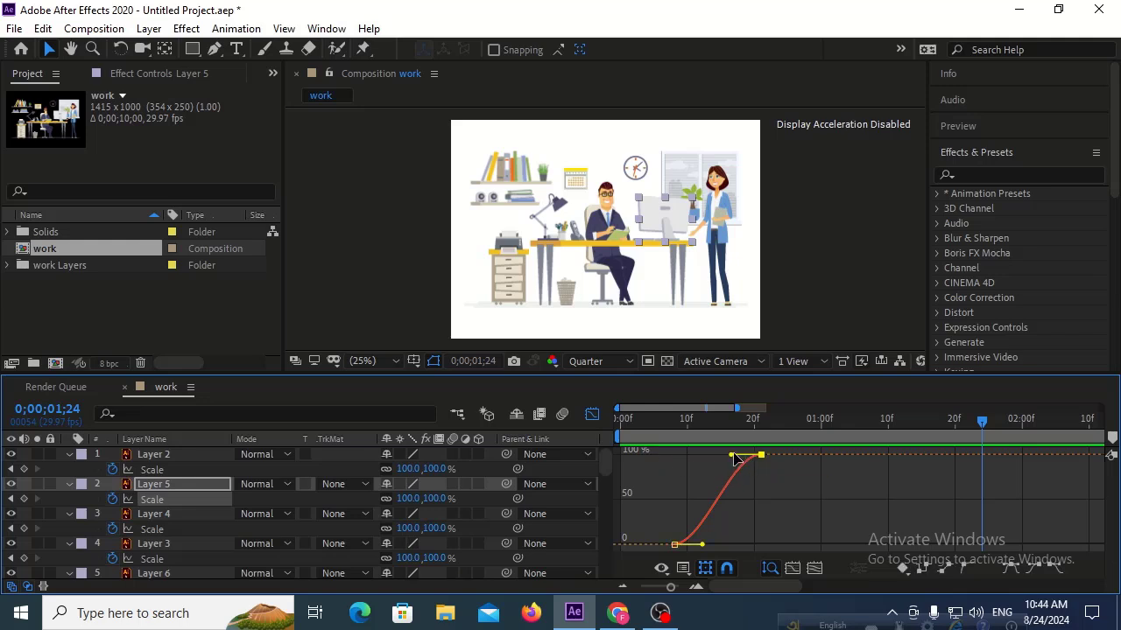
left_click_drag(725, 448, 722, 442)
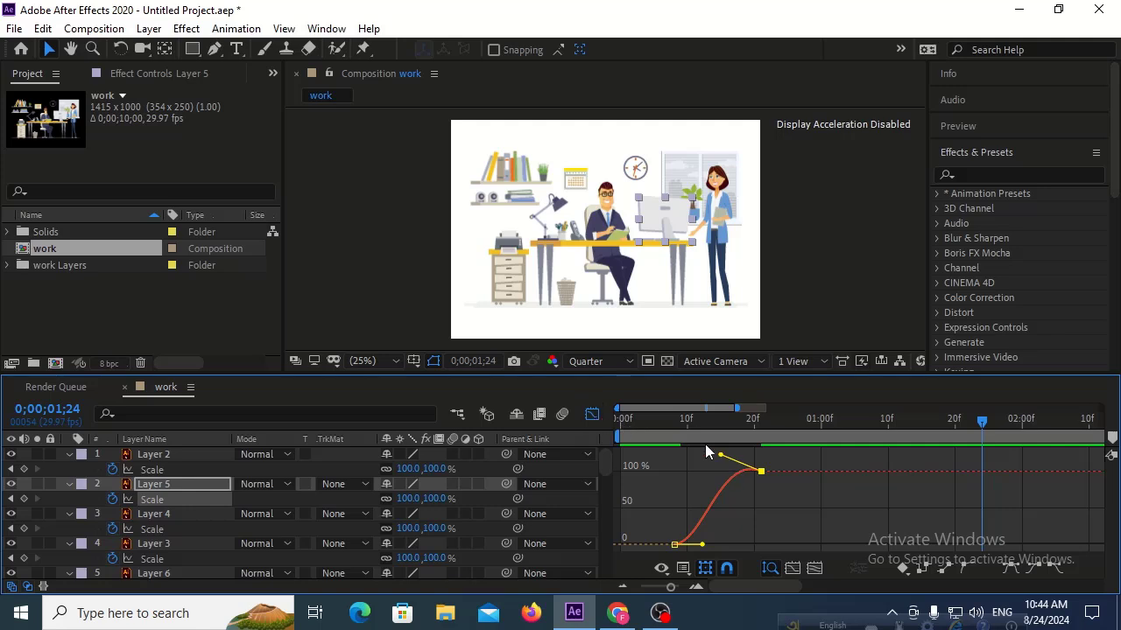
left_click(592, 414)
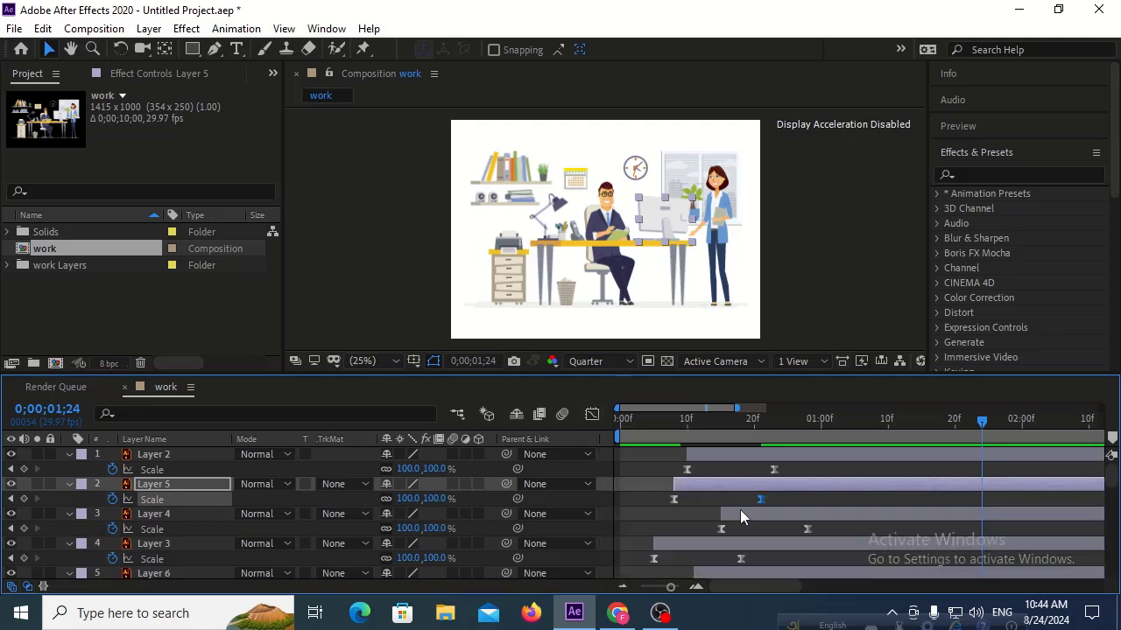
Step: Give the plant (Layer 4) a slight overshoot above 100% by lifting the incoming handle of its last Scale keyframe in the Graph Editor
scroll(740, 510, "down", 2)
left_click(216, 486)
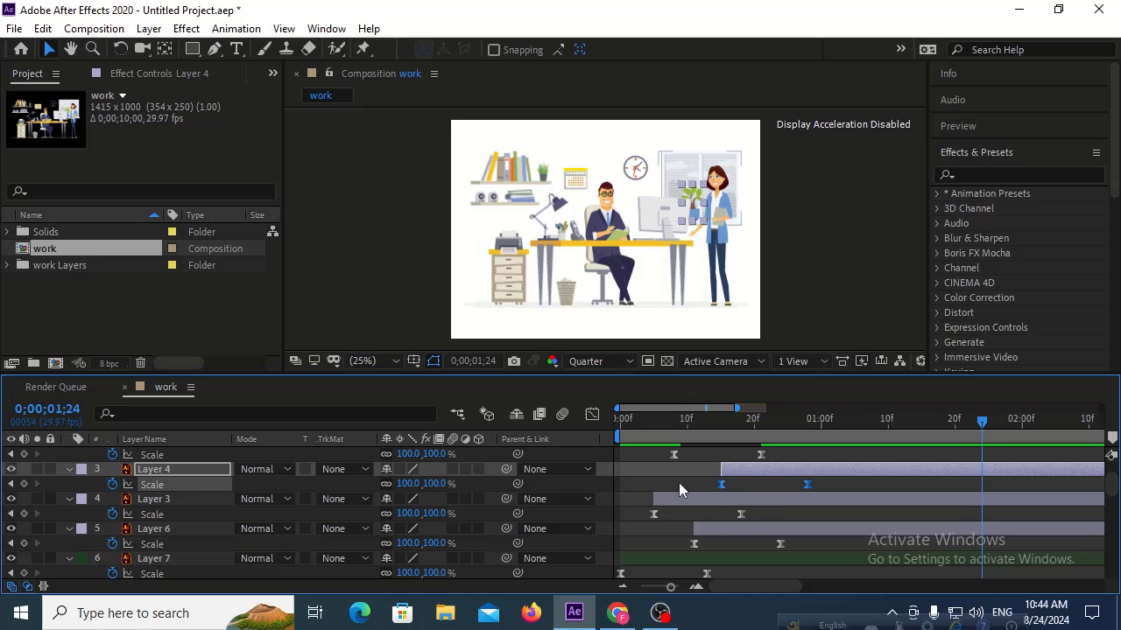
left_click(592, 414)
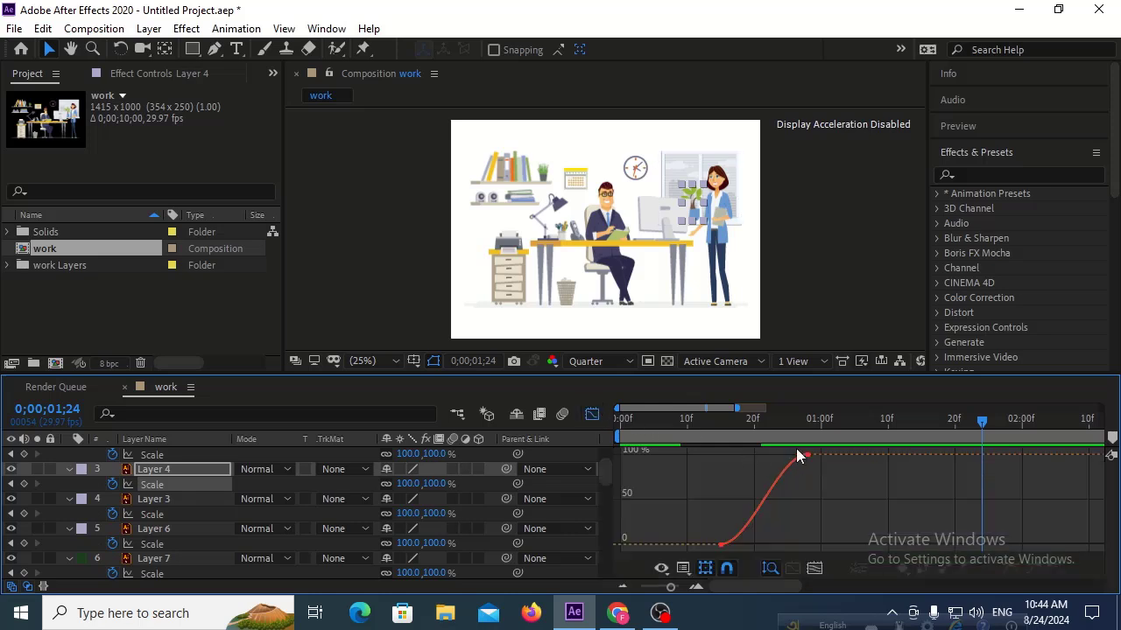
left_click_drag(829, 465, 762, 437)
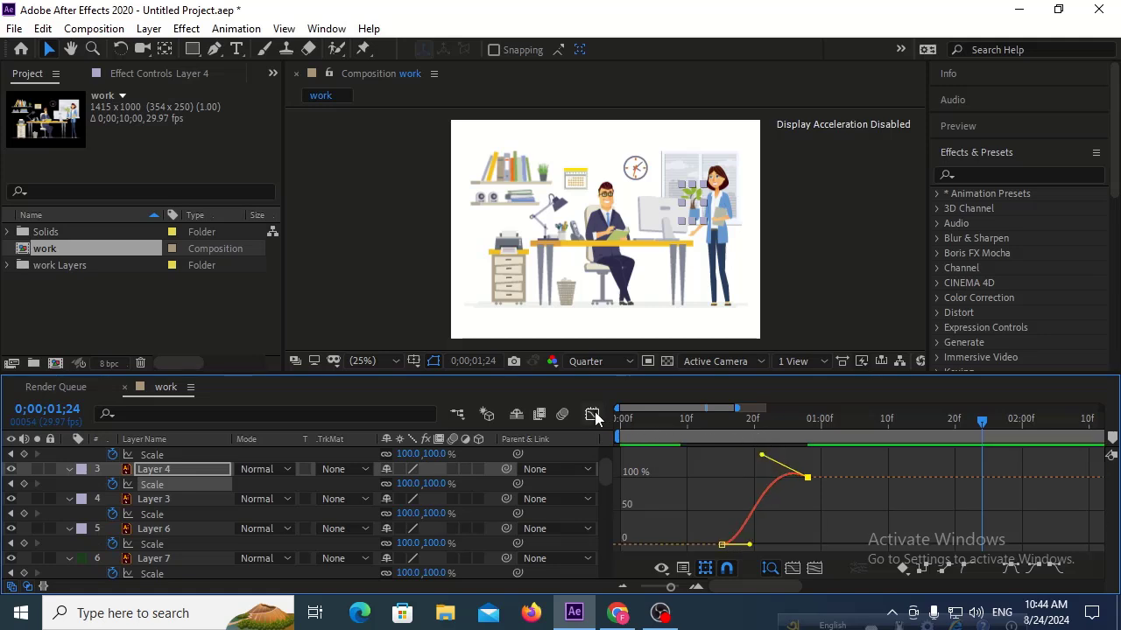
left_click(593, 415)
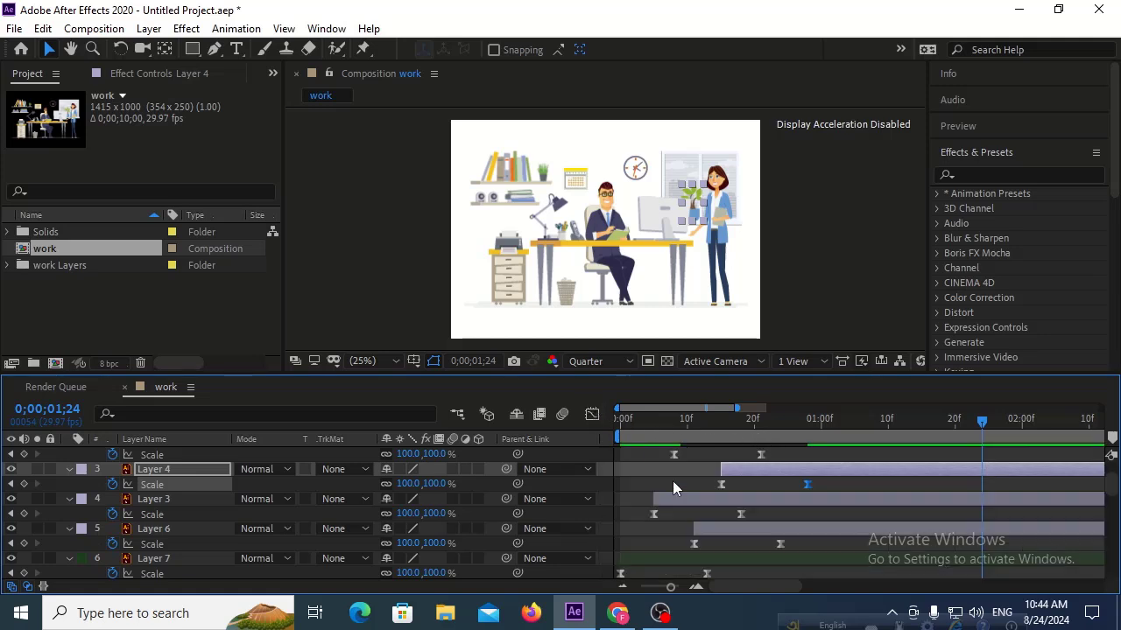
Step: Adjust the window's (Layer 3) Scale curve in the Graph Editor by lifting the last keyframe's incoming handle above 100%
left_click(203, 515)
left_click(593, 415)
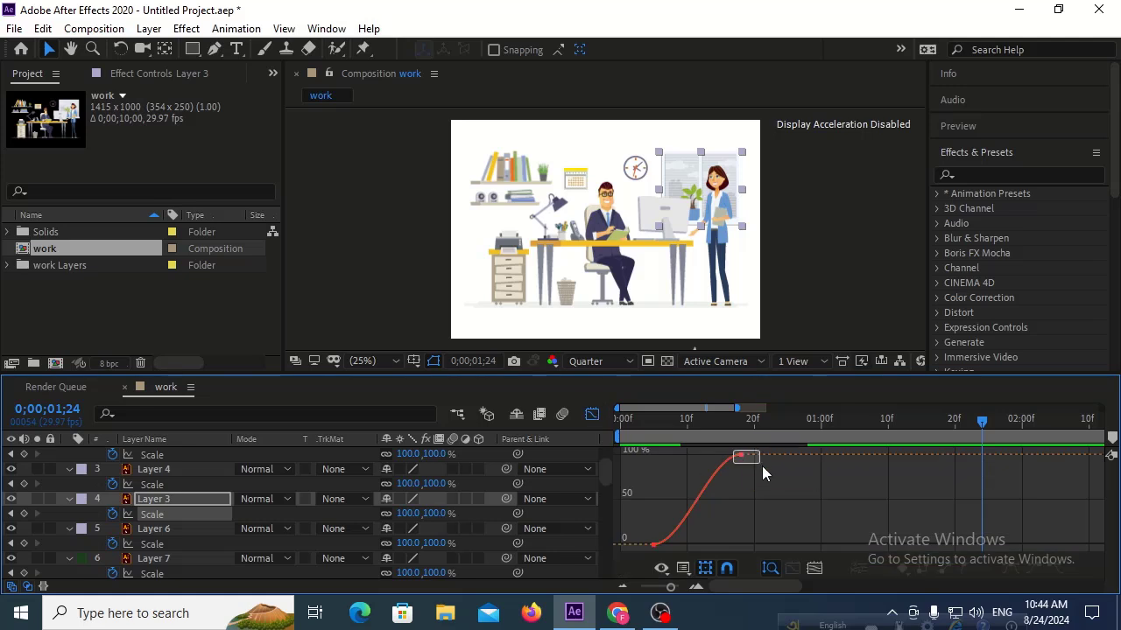
left_click_drag(762, 466, 699, 449)
left_click(593, 415)
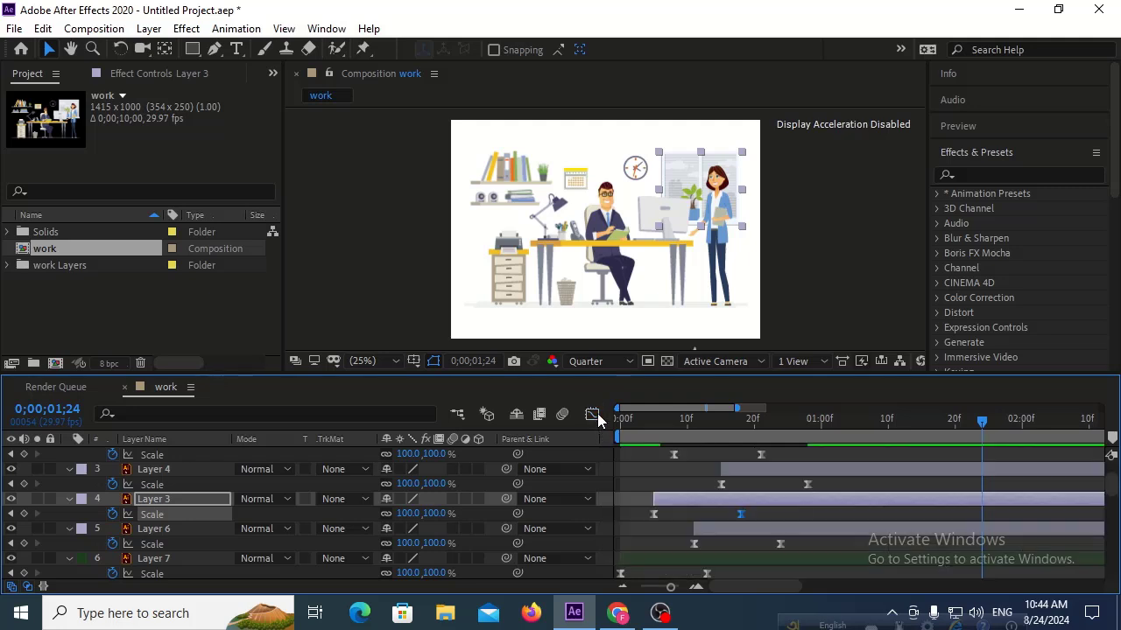
Step: Lengthen and raise the incoming handle of the wall clock's (Layer 6) last Scale keyframe so the curve overshoots 100%
scroll(684, 491, "down", 1)
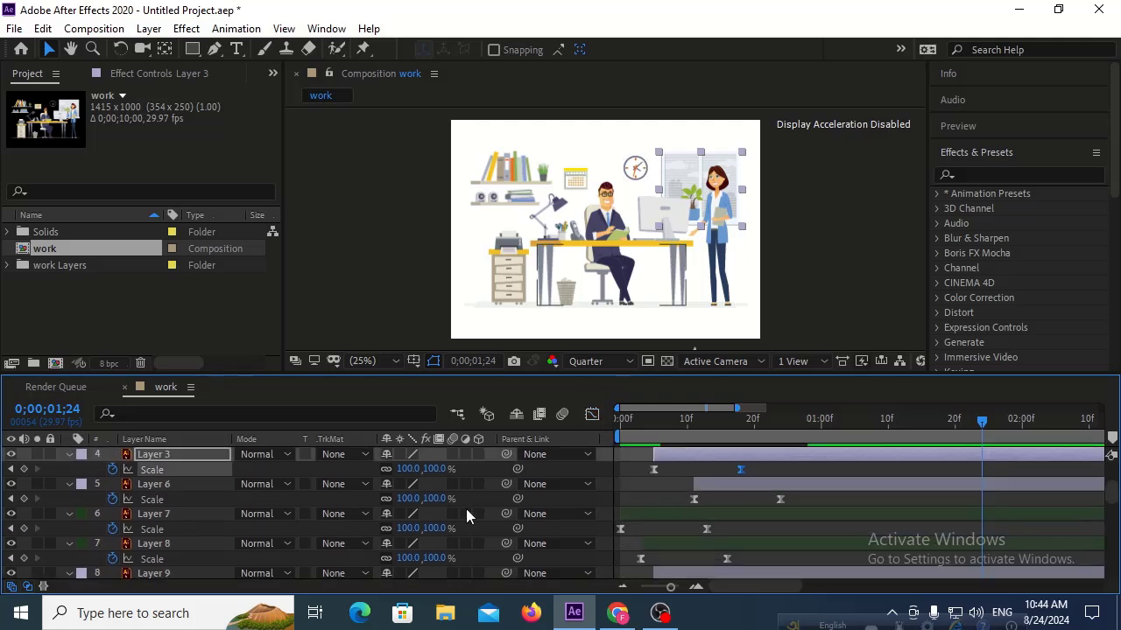
left_click(237, 502)
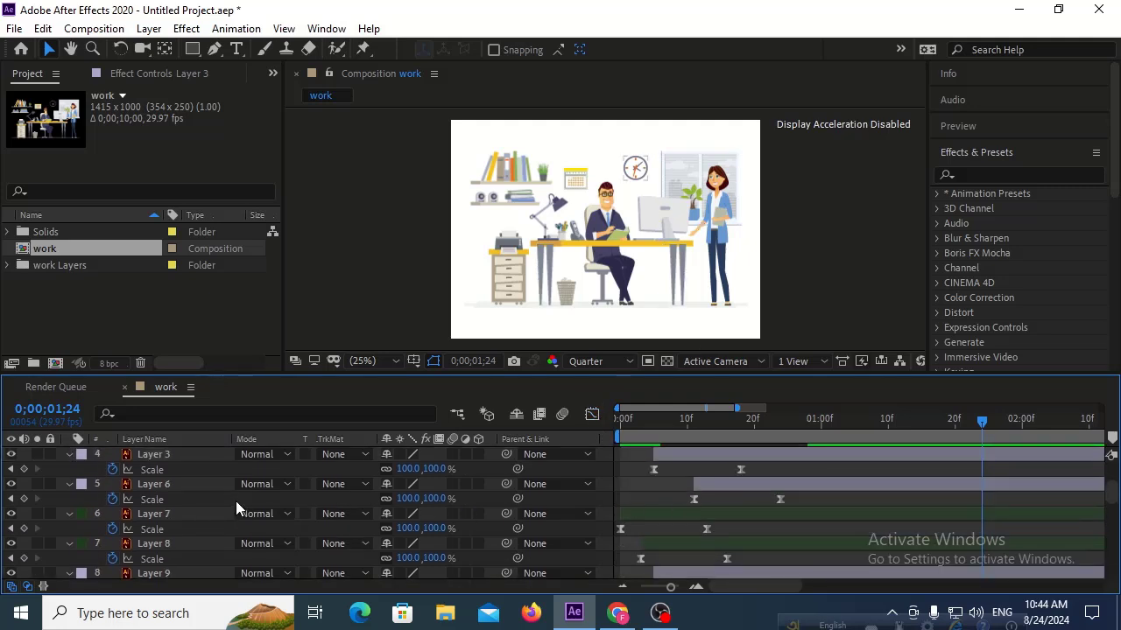
left_click(156, 498)
left_click(592, 415)
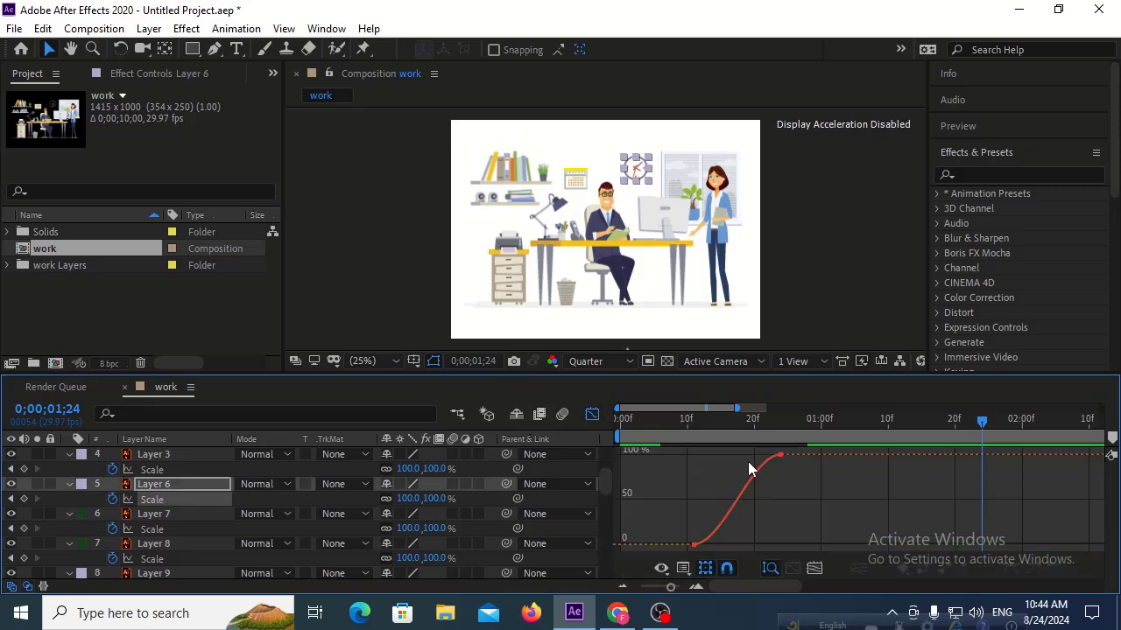
left_click_drag(798, 482, 798, 483)
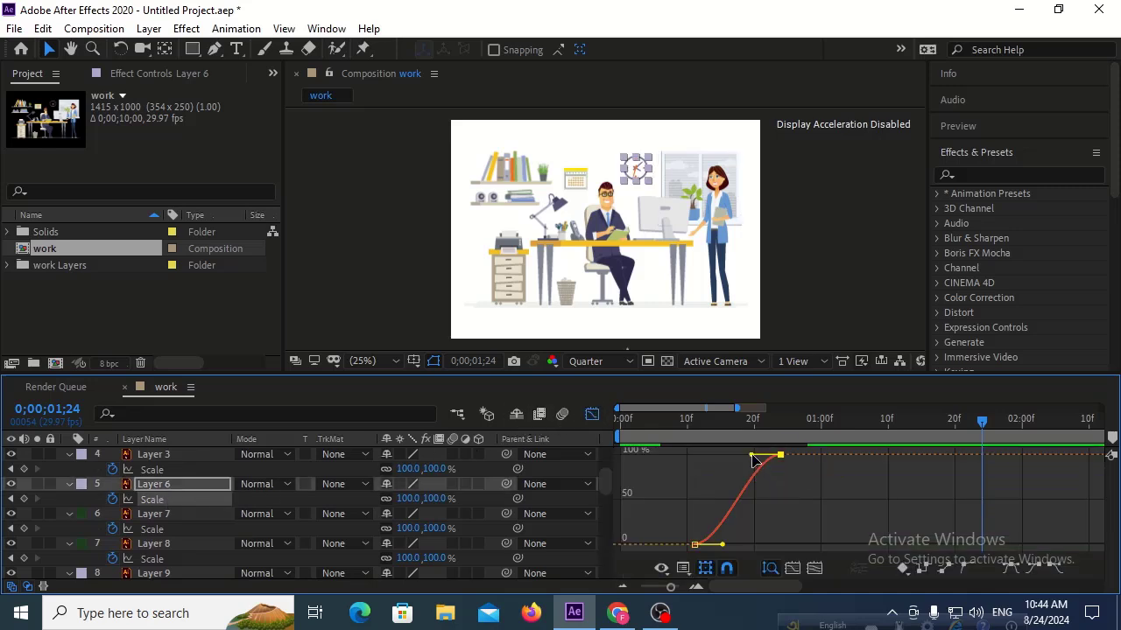
mouse_move(751, 456)
left_mouse_down()
mouse_move(744, 440)
mouse_move(743, 449)
left_mouse_up()
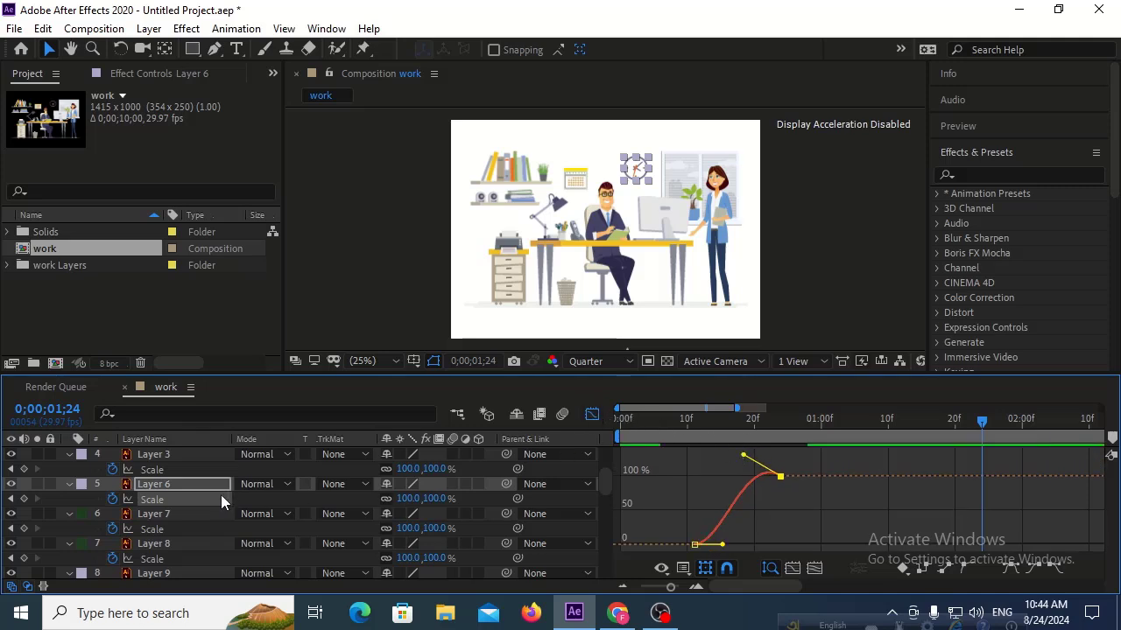
Step: Make the Scale curves of the desk legs (Layer 7) and desktop (Layer 8) overshoot 100% by raising their last keyframes' incoming handles
left_click(180, 526)
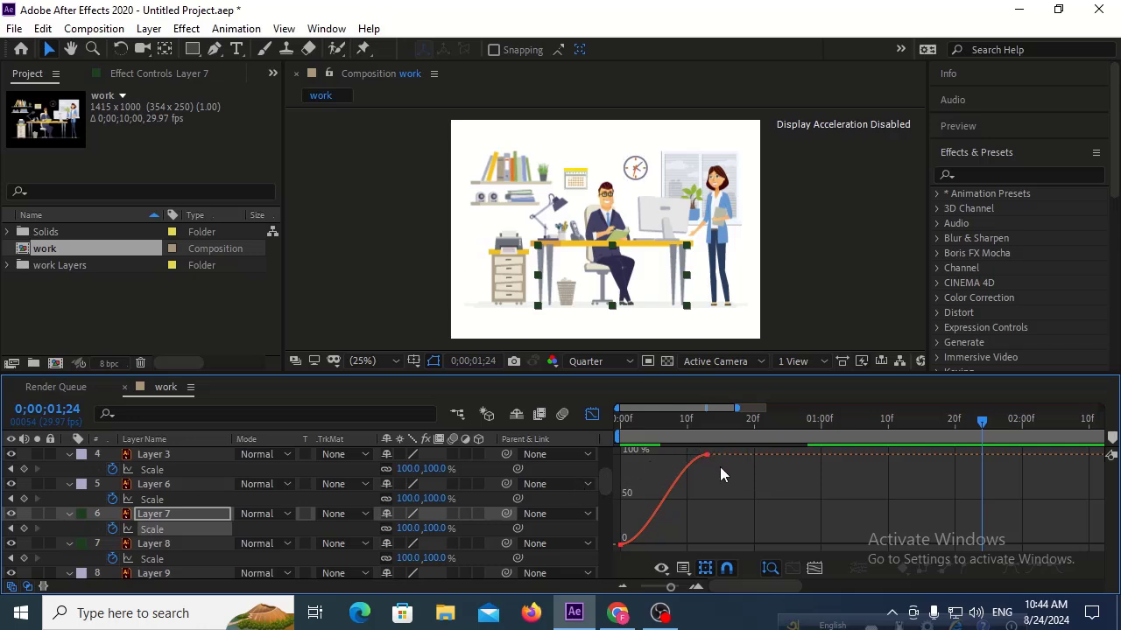
left_click_drag(720, 466, 664, 445)
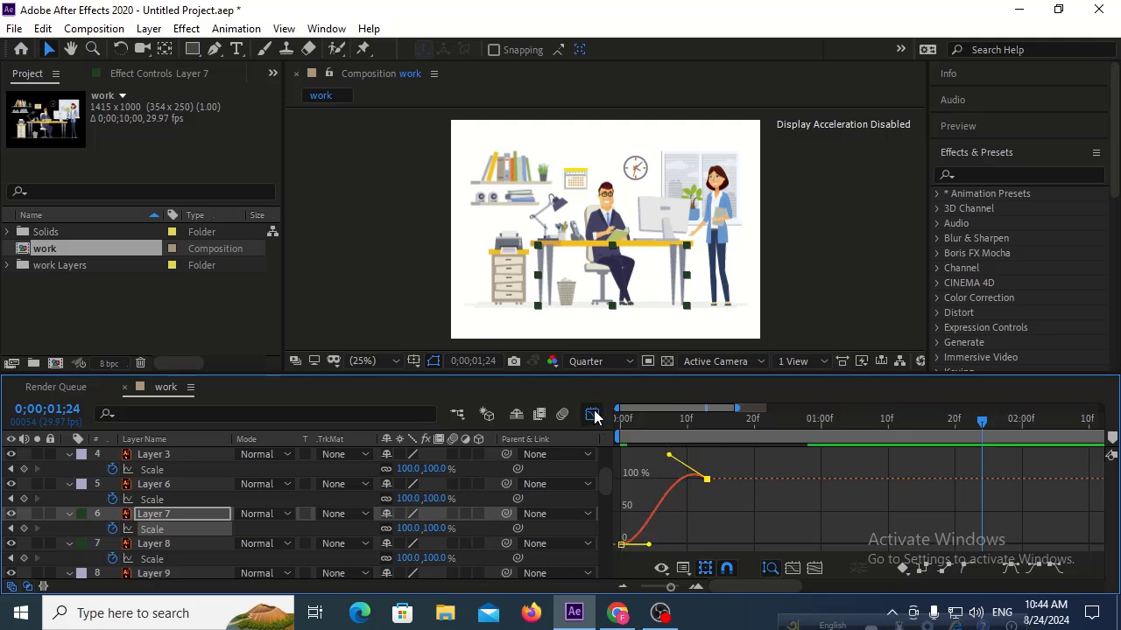
left_click(159, 543)
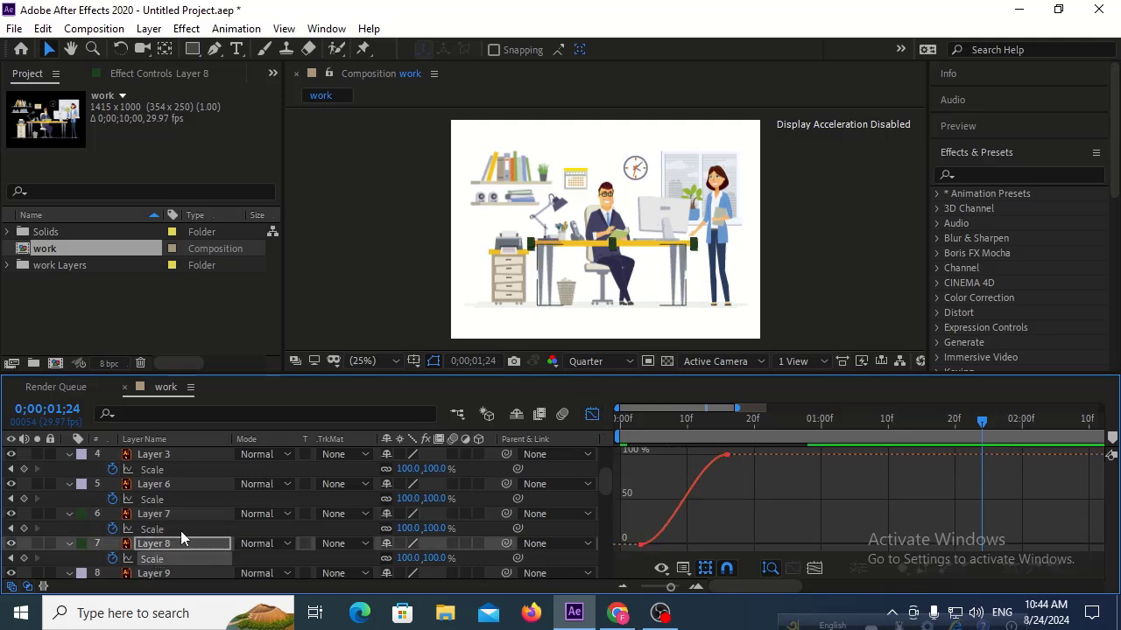
scroll(199, 507, "down", 1)
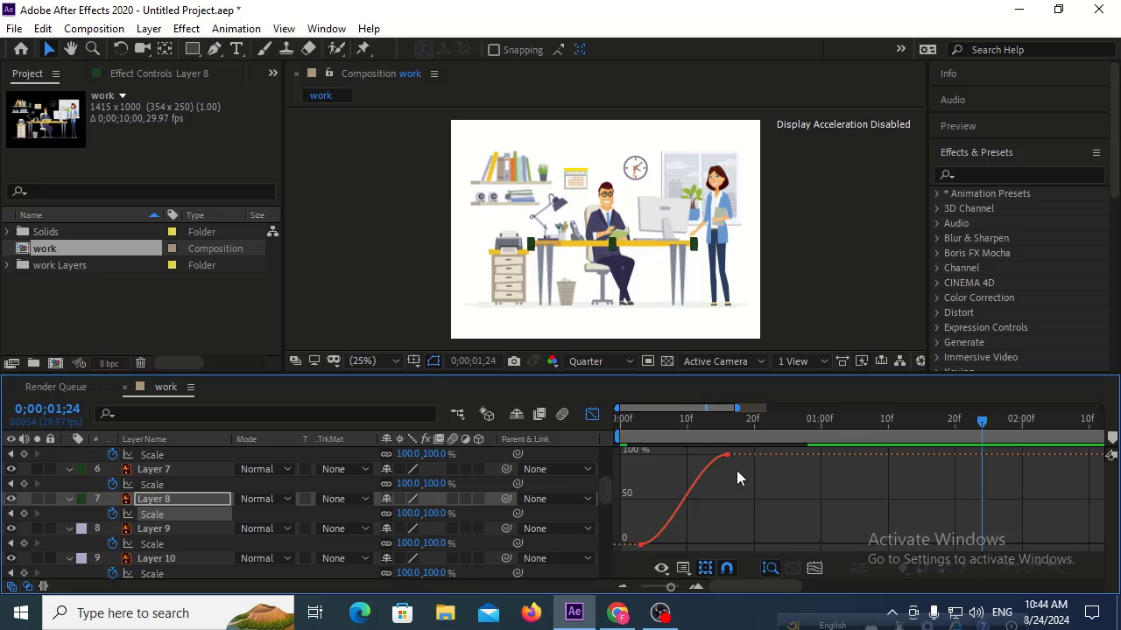
left_click_drag(749, 478, 686, 438)
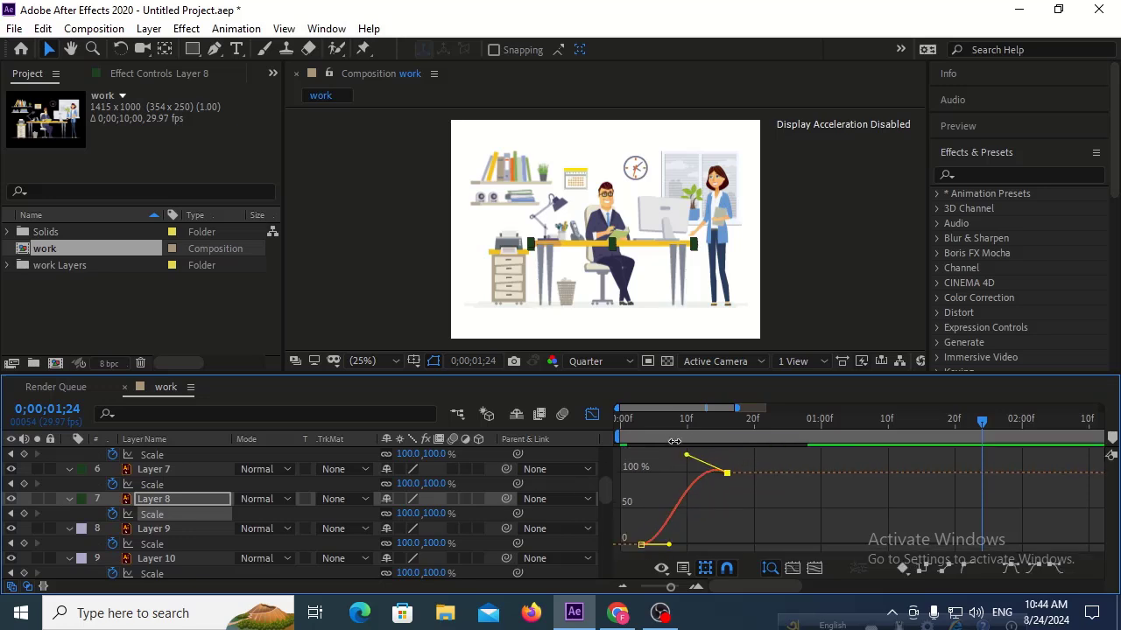
Step: Raise the last Scale keyframe's incoming handle on the small desk item (Layer 9) and the calendar (Layer 10) to overshoot 100%
scroll(182, 533, "down", 1)
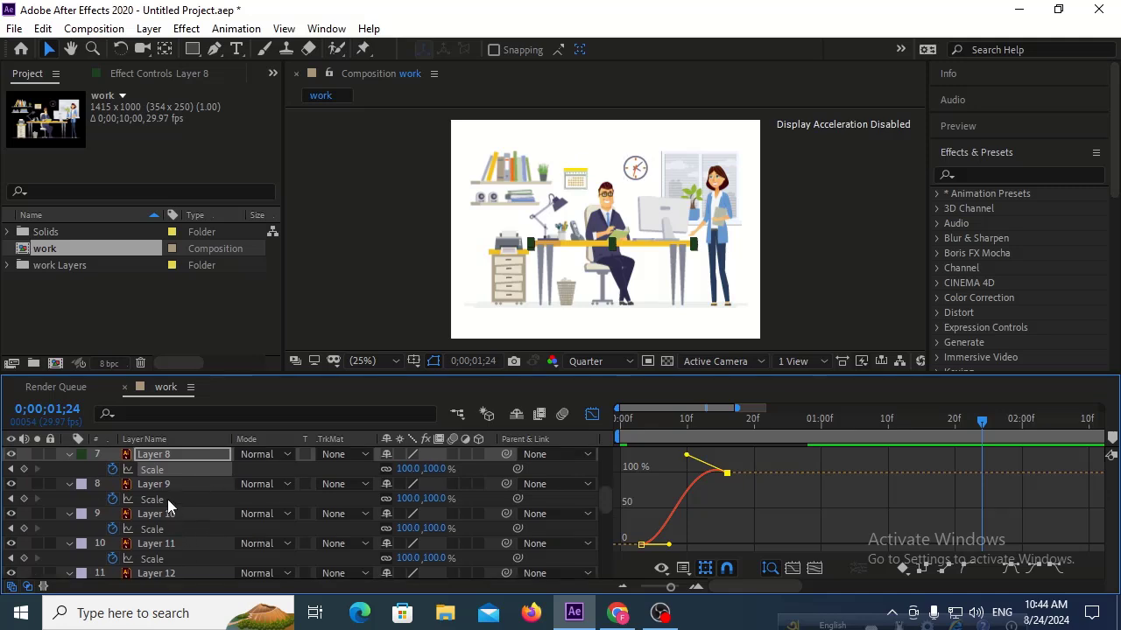
left_click(167, 499)
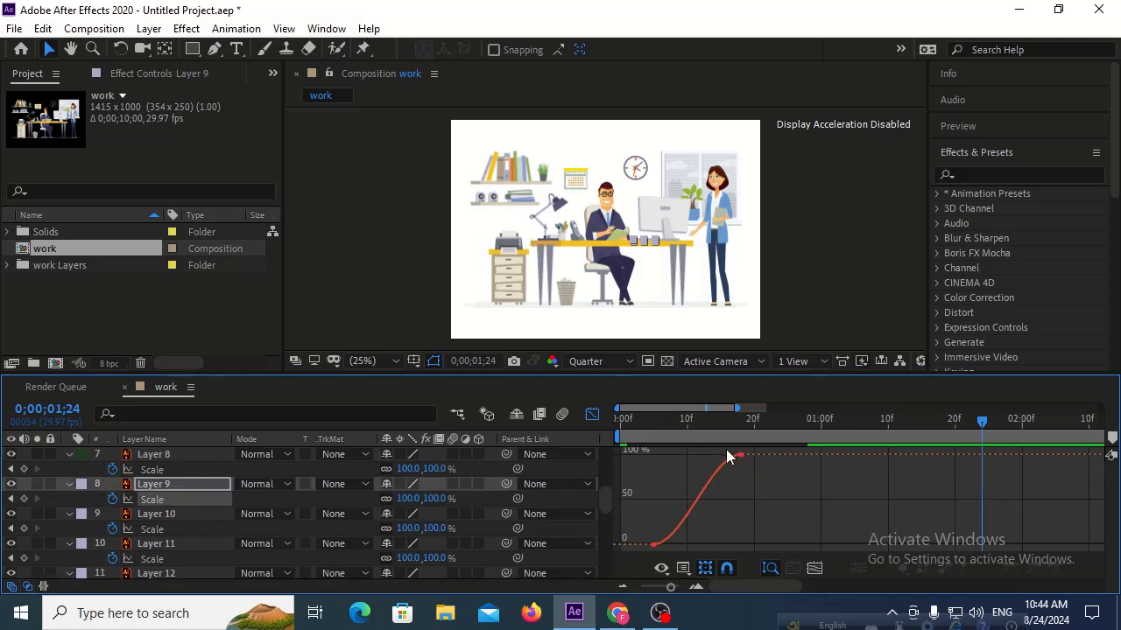
left_click_drag(759, 468, 690, 438)
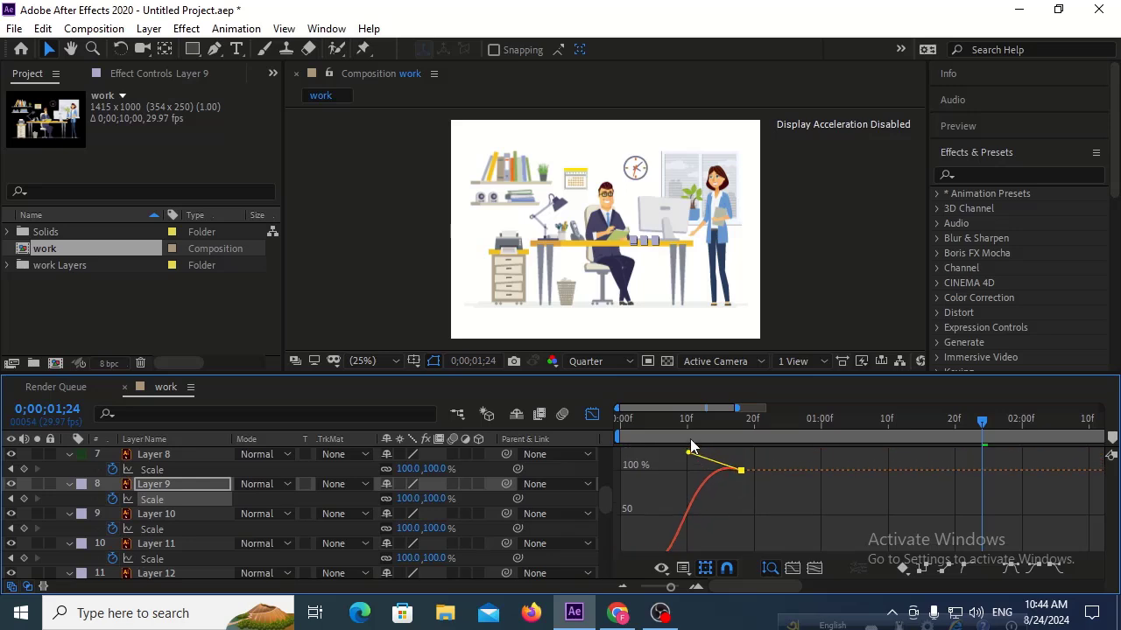
left_click(181, 532)
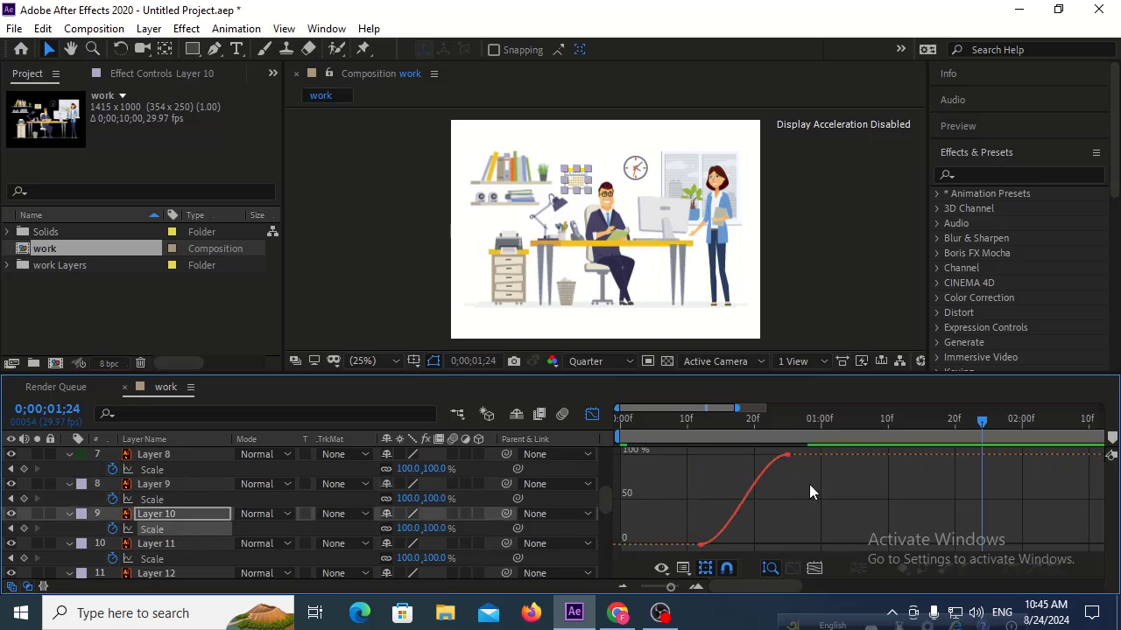
left_click_drag(809, 485, 735, 473)
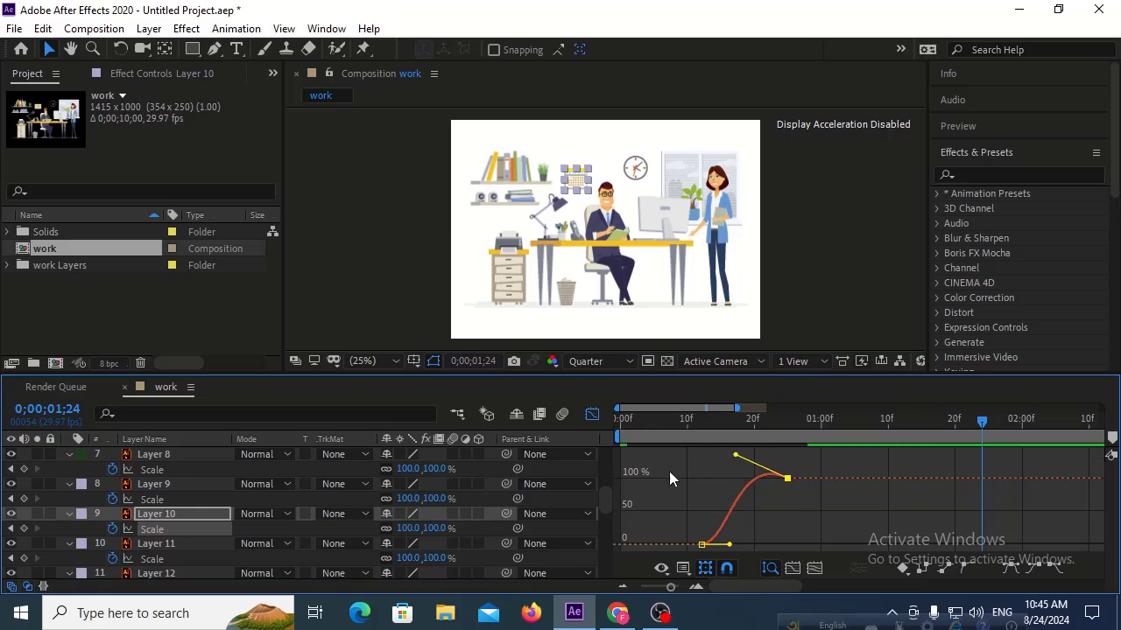
Step: Shape the Scale curves of the upper bookshelf (Layer 11) and lower shelf (Layer 12) to overshoot 100% before their last keyframes
left_click(177, 559)
left_click_drag(822, 469, 730, 464)
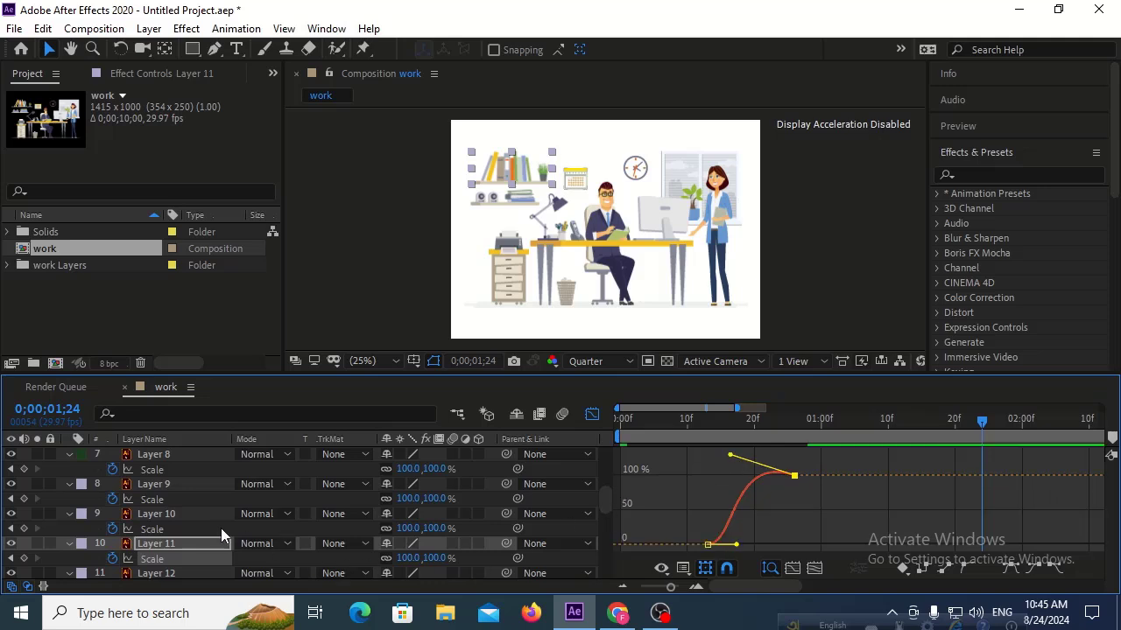
scroll(221, 528, "down", 3)
left_click(183, 545)
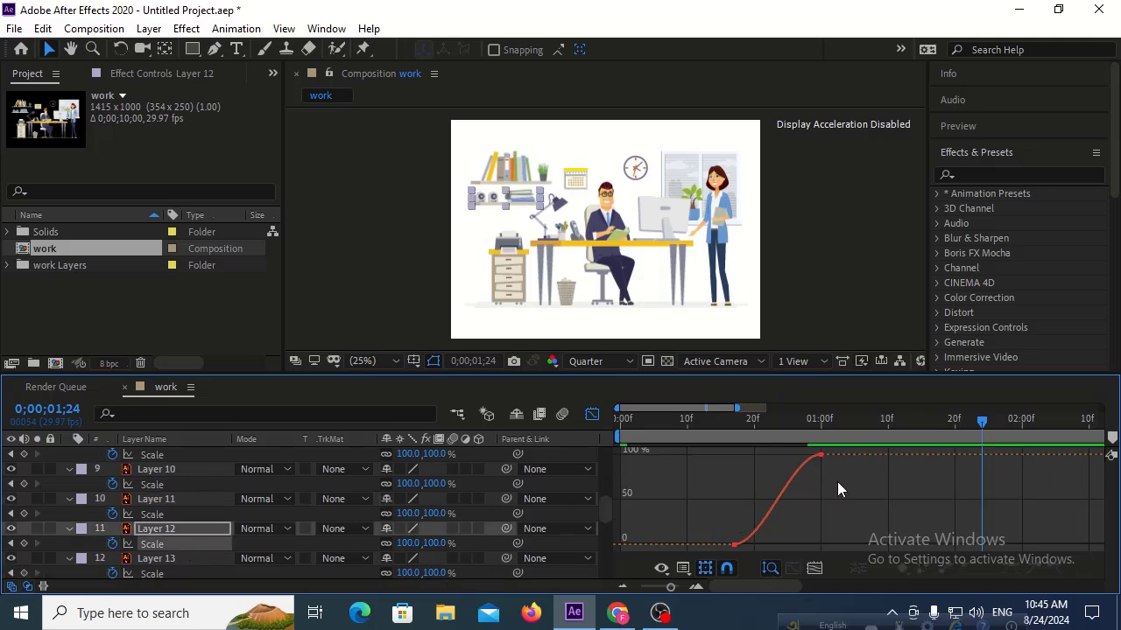
left_click(818, 456)
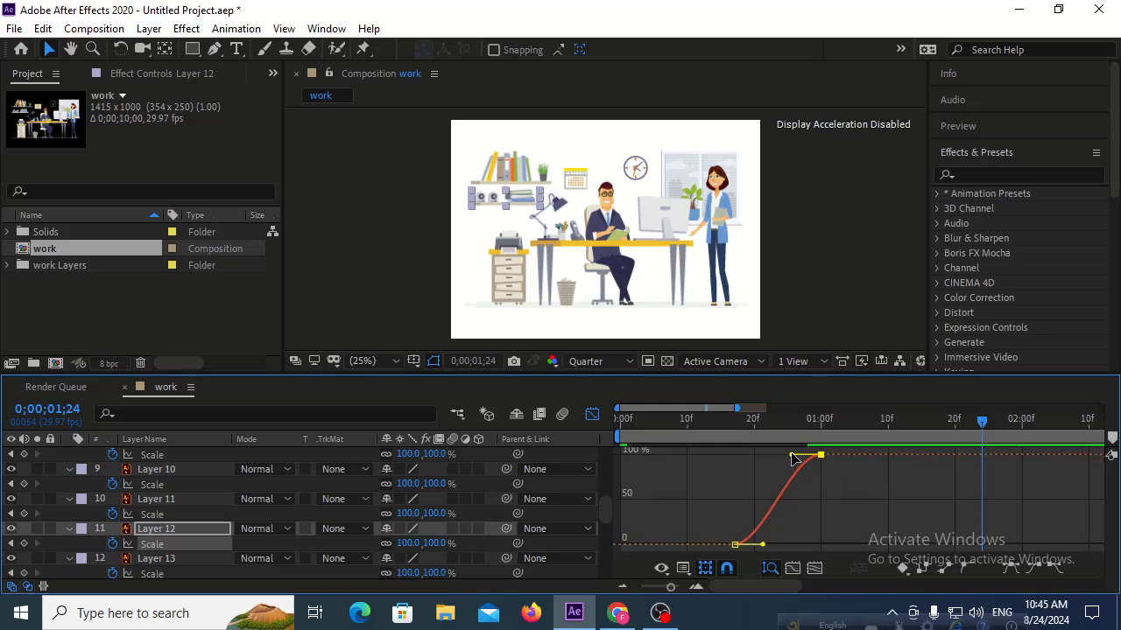
left_click_drag(791, 456, 763, 463)
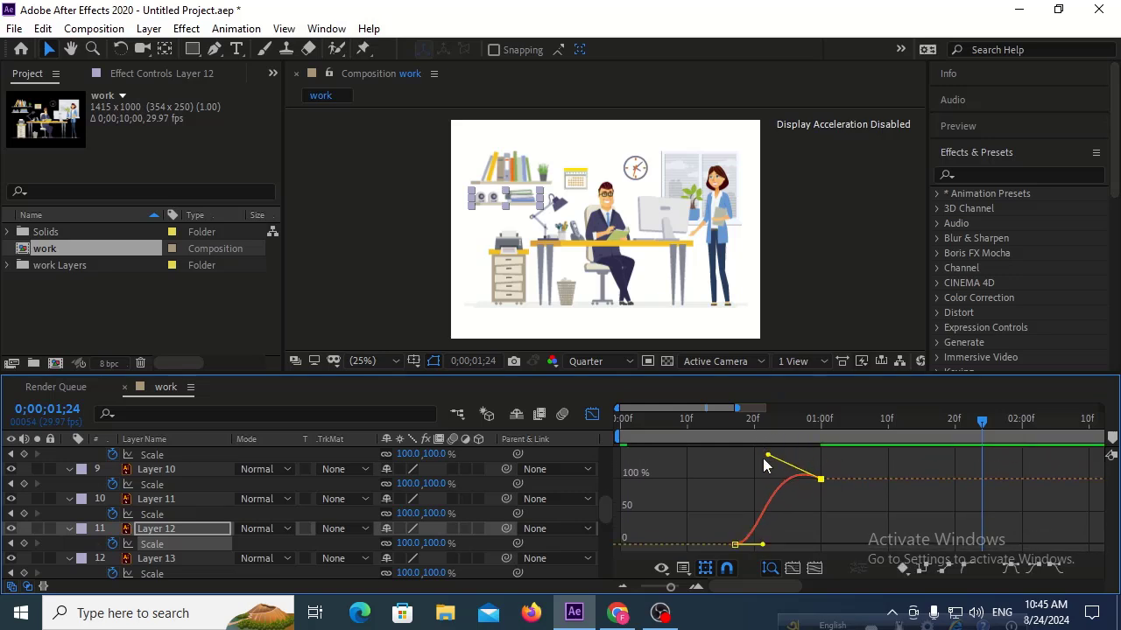
Step: Lift the incoming handles of the last Scale keyframes on the printer (Layer 13) and drawer cabinet (Layer 14) so both curves overshoot 100%
scroll(192, 522, "down", 3)
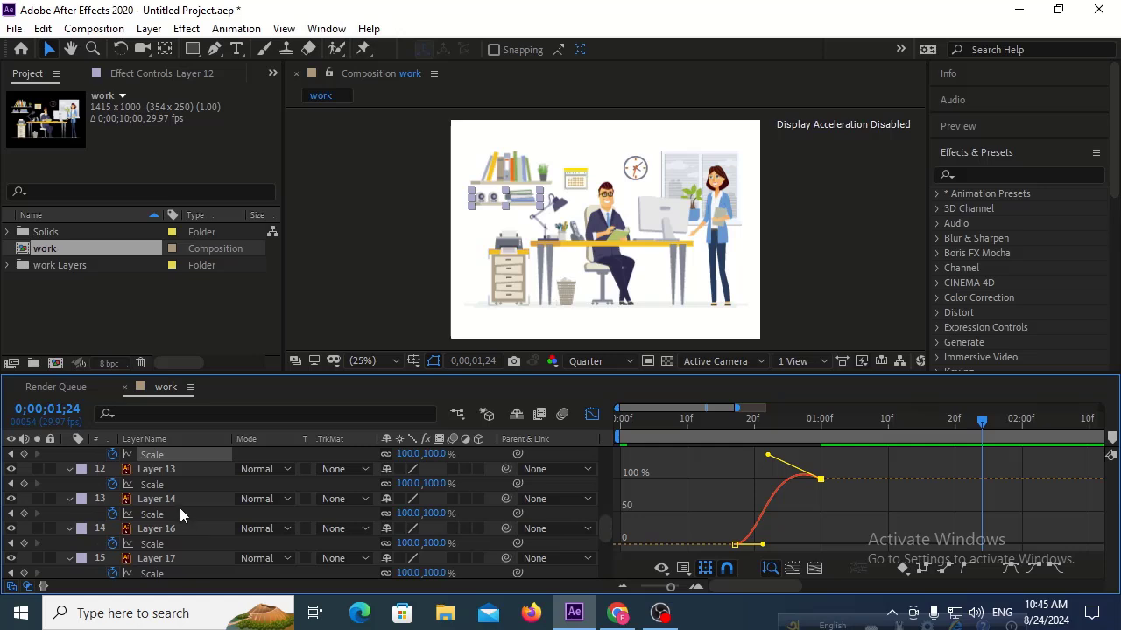
left_click(171, 485)
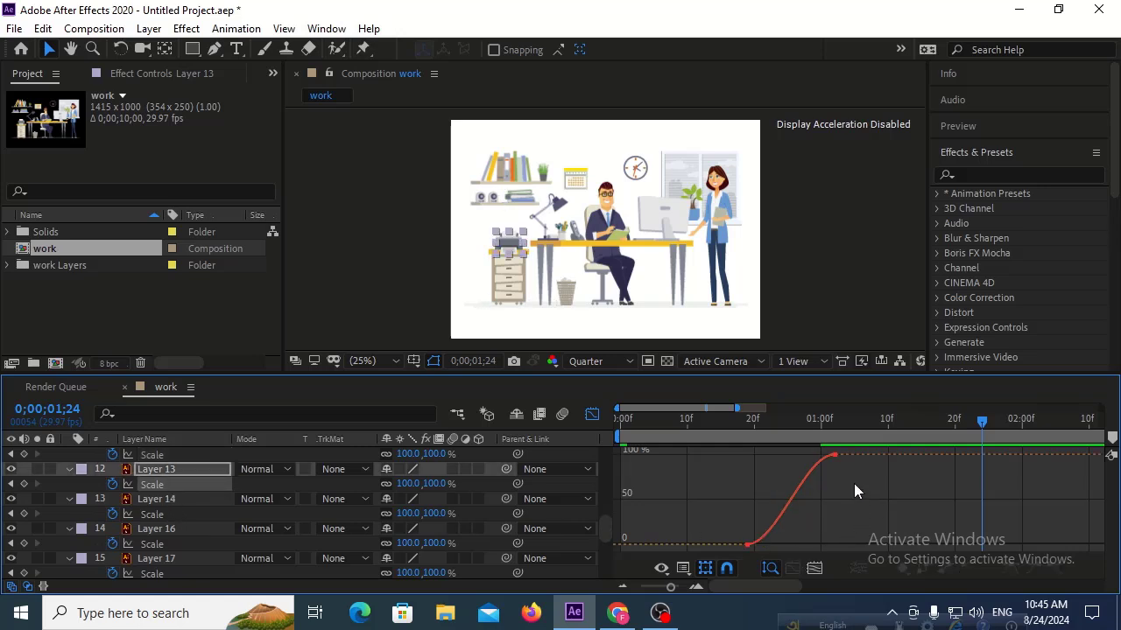
left_click_drag(854, 483, 781, 439)
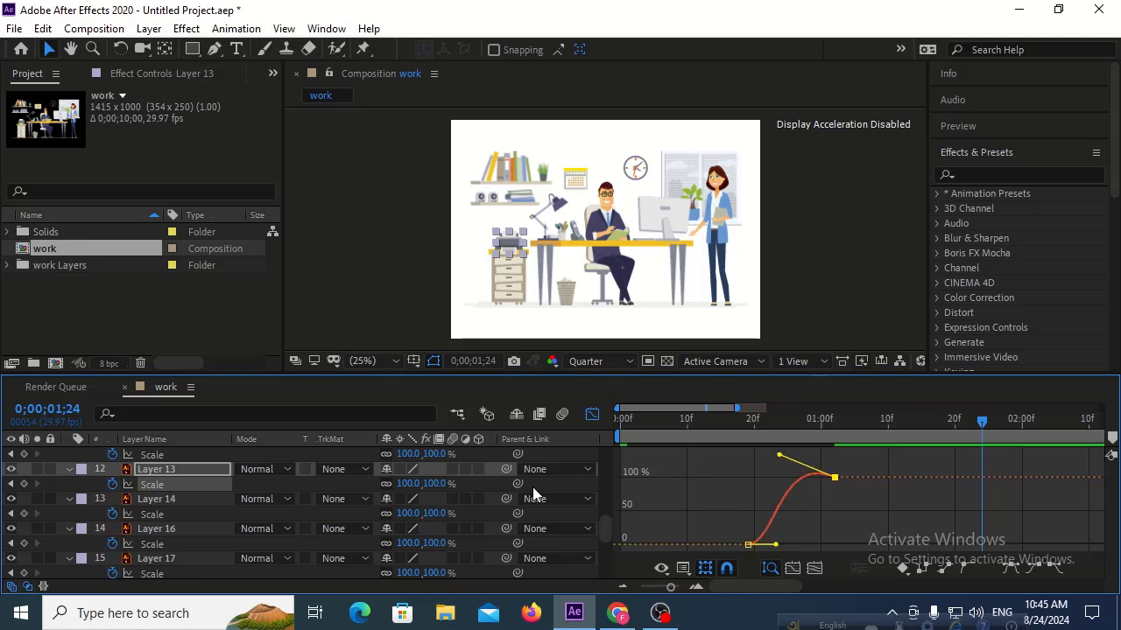
left_click(189, 513)
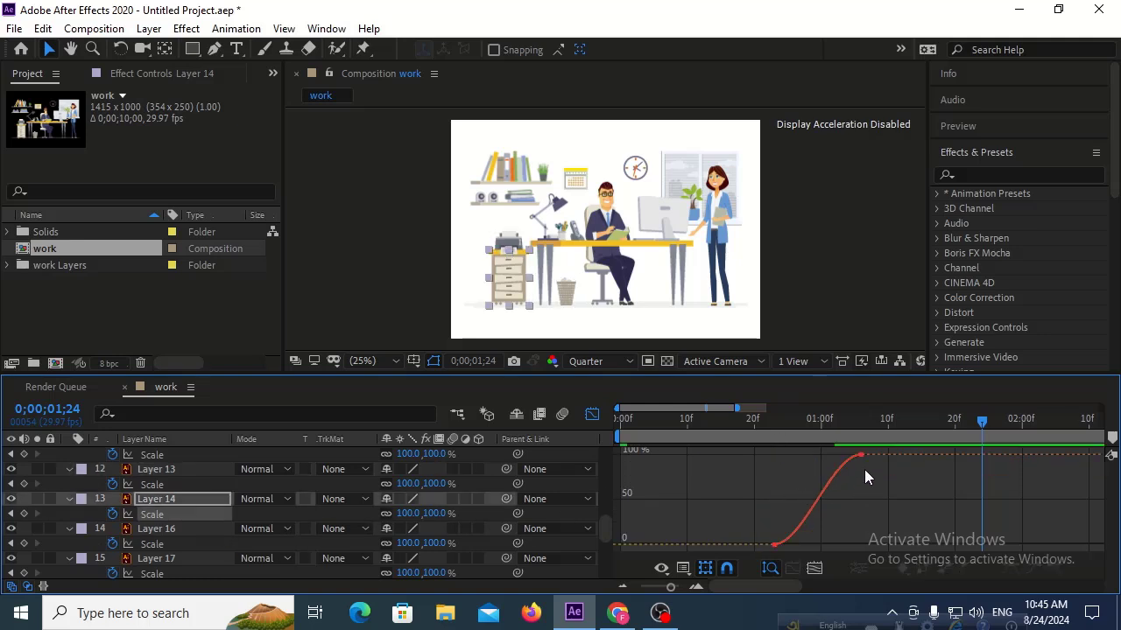
left_click_drag(864, 474, 799, 461)
Step: Raise the last Scale keyframe's incoming handle on the waste basket (Layer 16) and desk lamp (Layer 17) so both curves overshoot 100%
left_click(182, 543)
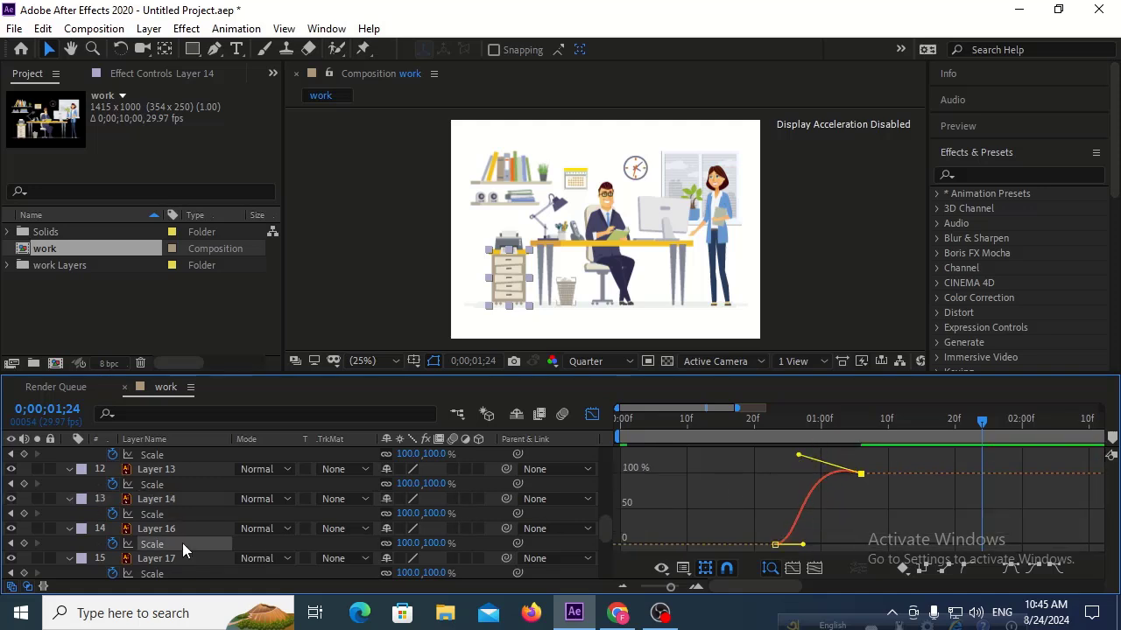
left_click_drag(748, 488, 680, 456)
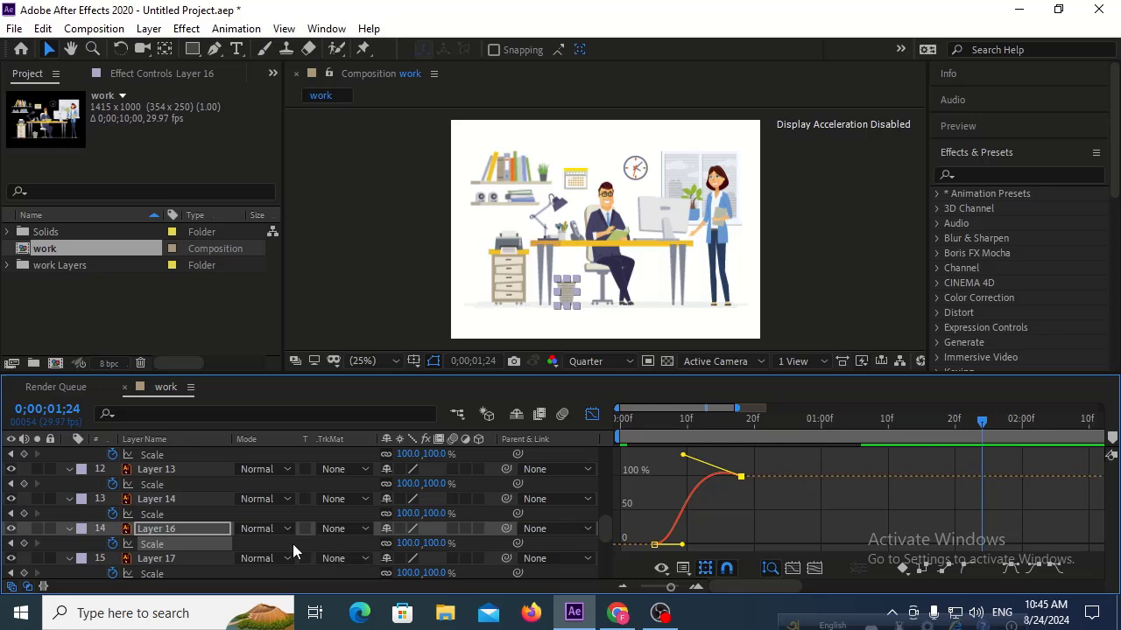
scroll(120, 544, "down", 1)
left_click(148, 529)
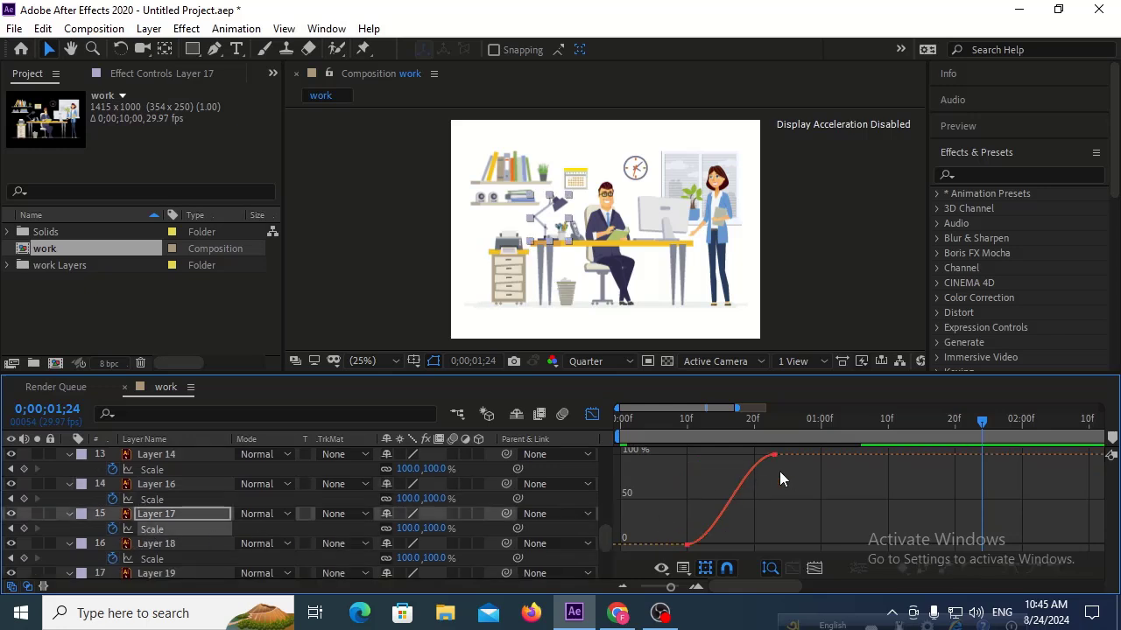
left_click_drag(783, 472, 720, 440)
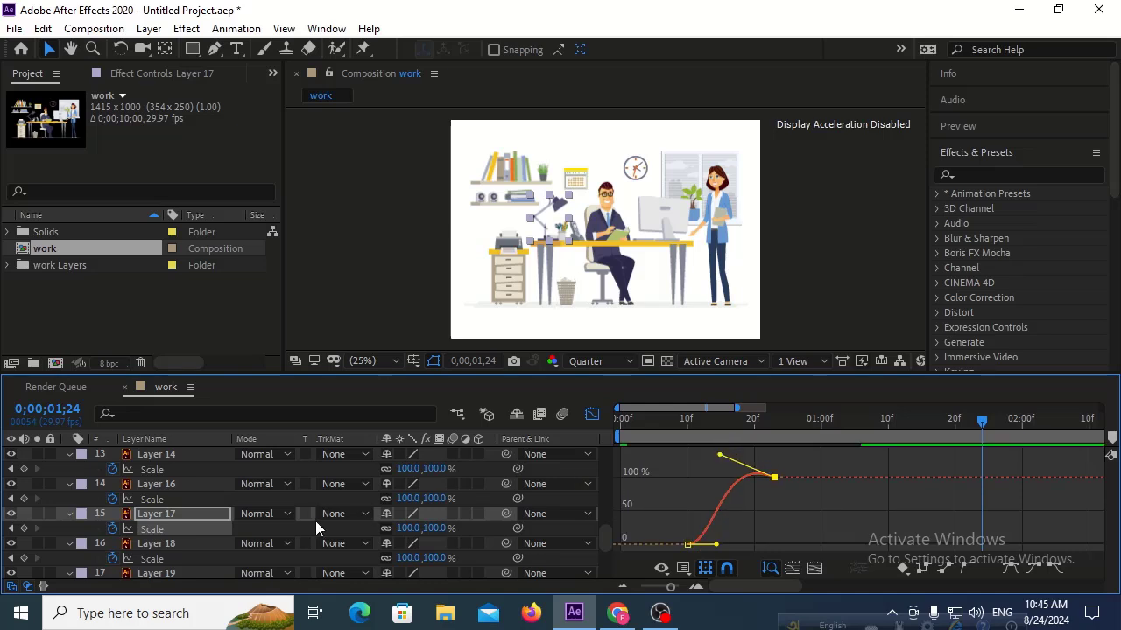
Step: Shape the Scale curves of the small desk items on Layer 18 and Layer 19 to overshoot 100% before their last keyframes
scroll(177, 506, "down", 2)
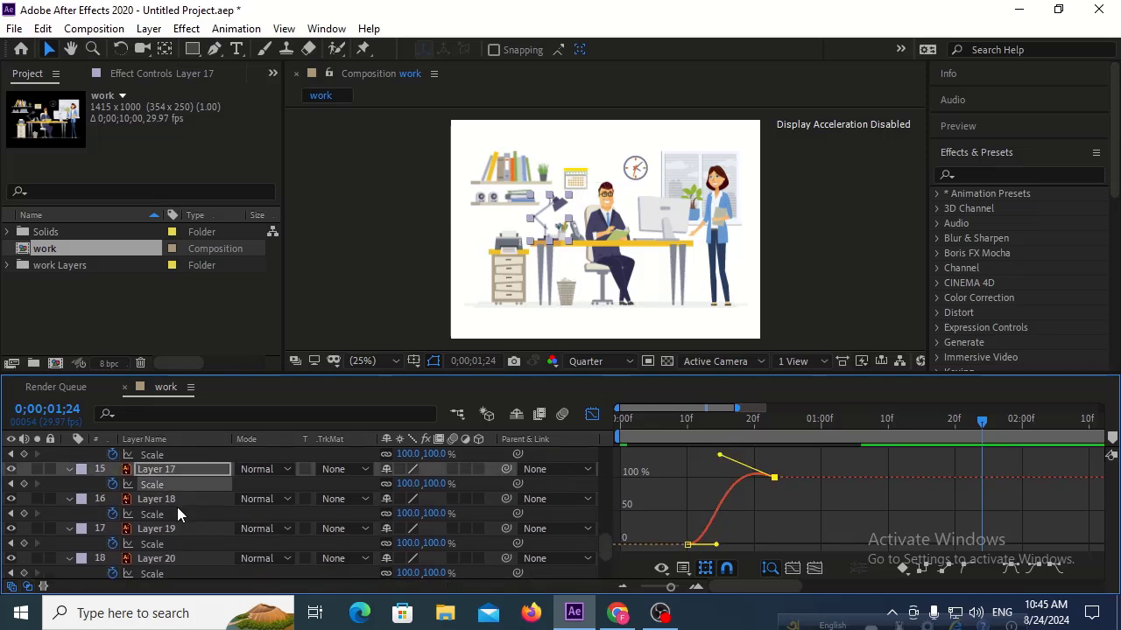
left_click(189, 513)
left_click_drag(828, 479, 749, 443)
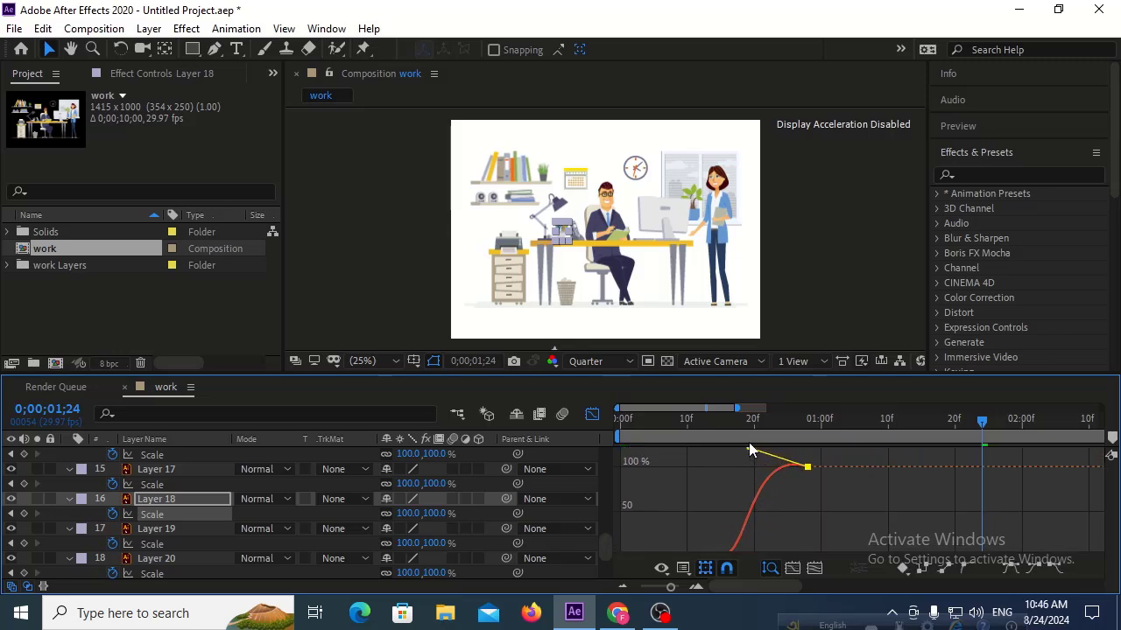
left_click(193, 543)
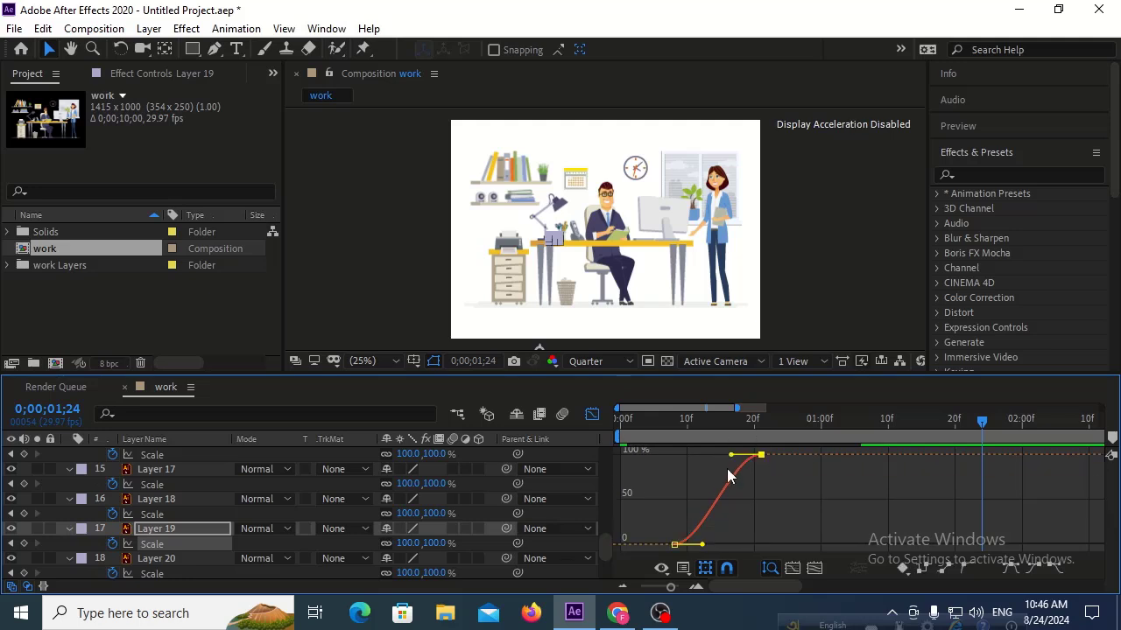
left_click_drag(730, 457, 697, 440)
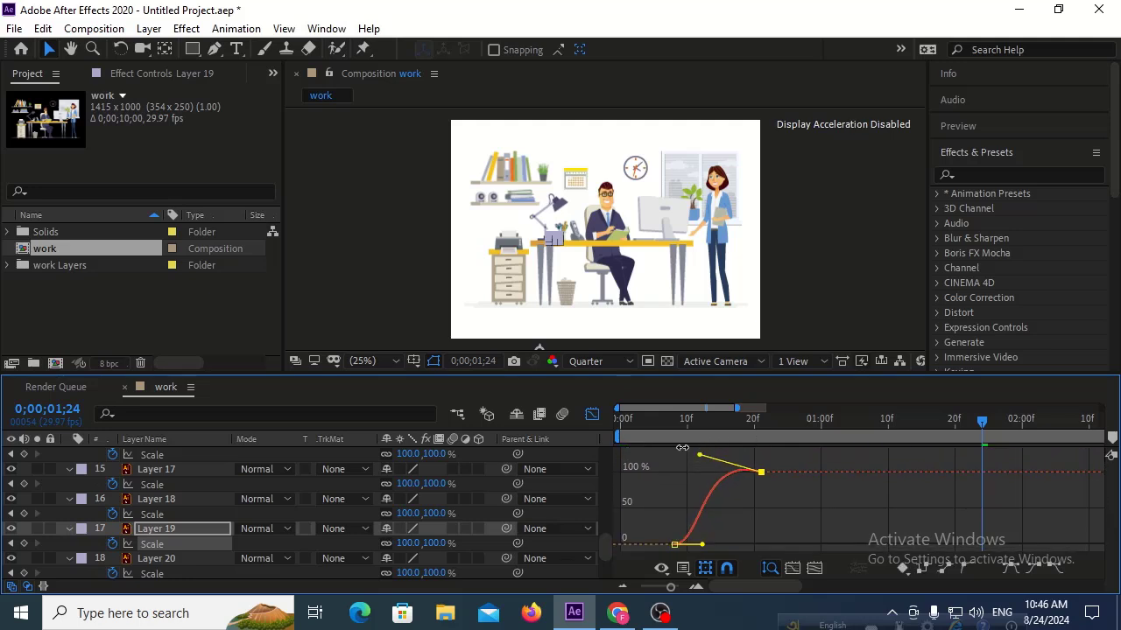
Step: Lift the incoming handles of the last Scale keyframes on Layer 20 and the seated man (Layer 1) to overshoot 100%
scroll(166, 527, "down", 1)
left_click(165, 527)
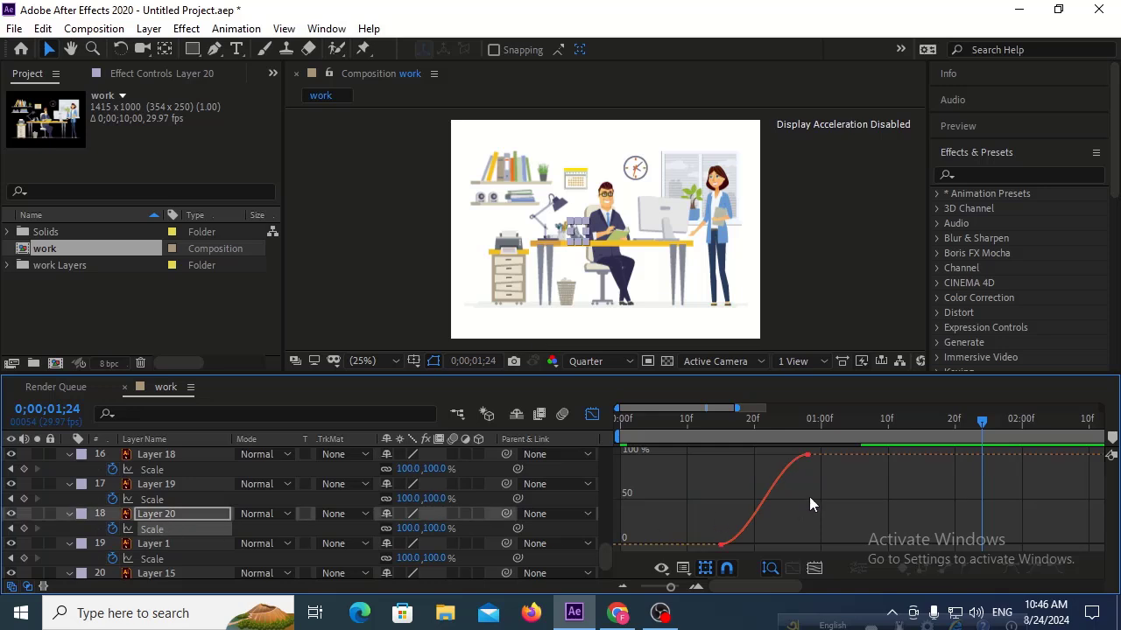
left_click_drag(767, 453, 745, 446)
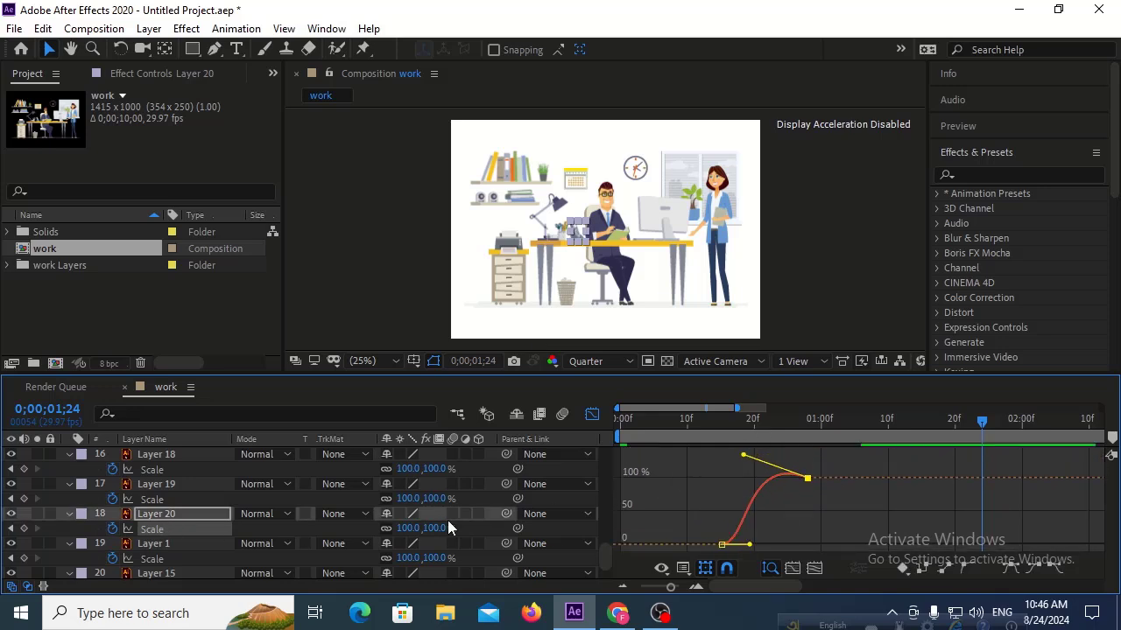
scroll(195, 538, "down", 1)
left_click(186, 527)
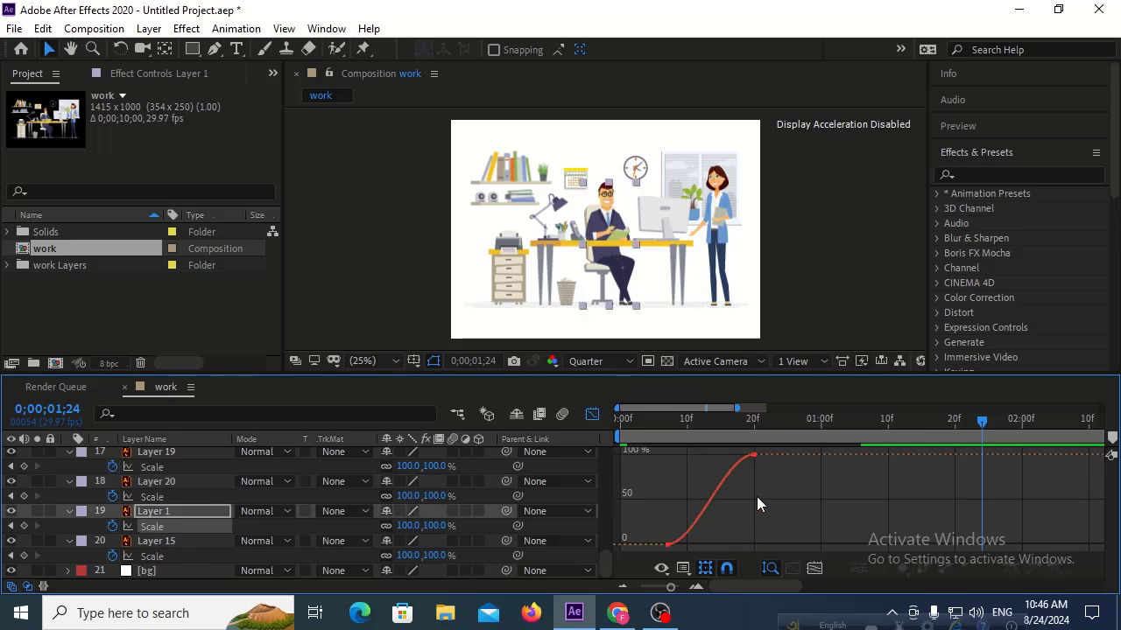
left_click_drag(765, 474, 698, 443)
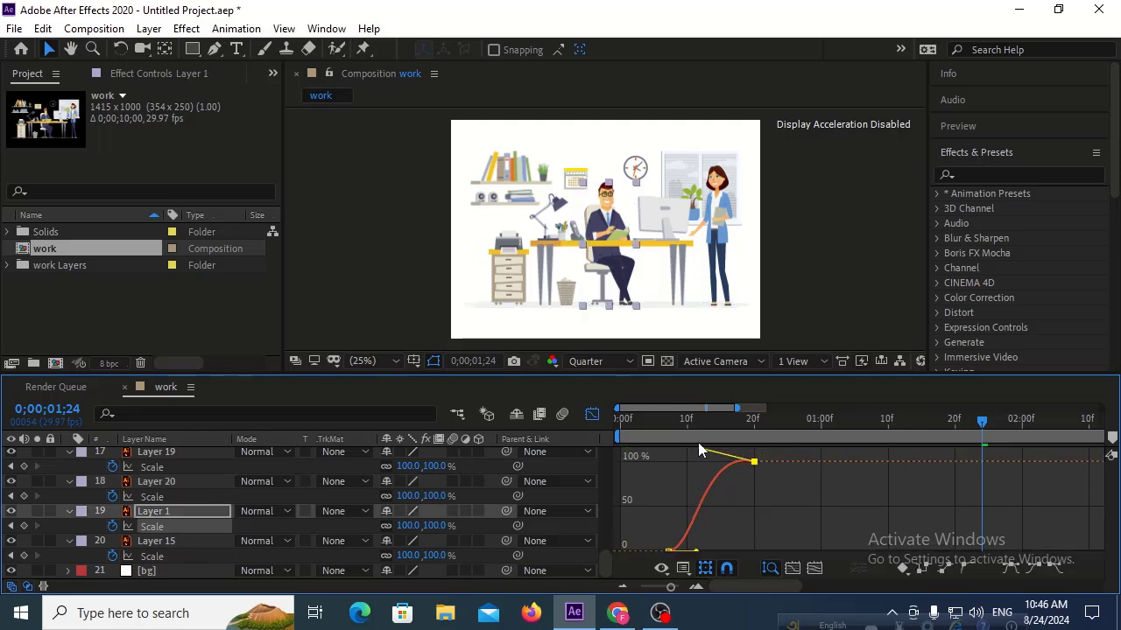
Step: Make the floor line's (Layer 15) Scale curve overshoot 100% before its last keyframe and preview the animation from the start
left_click(196, 557)
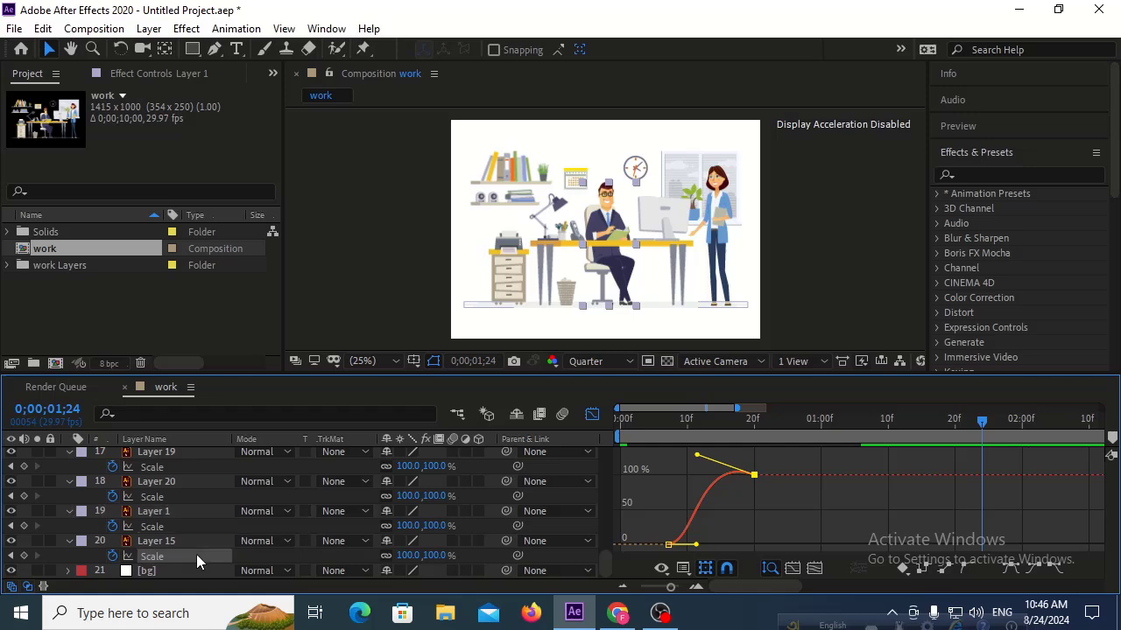
left_click_drag(768, 473, 564, 419)
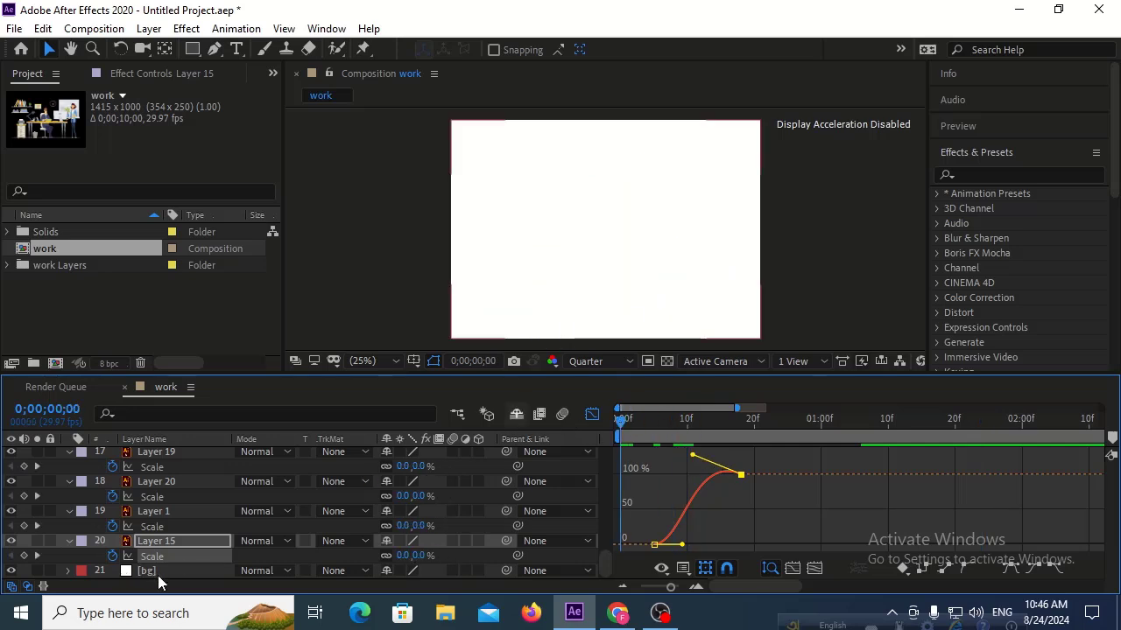
key("space")
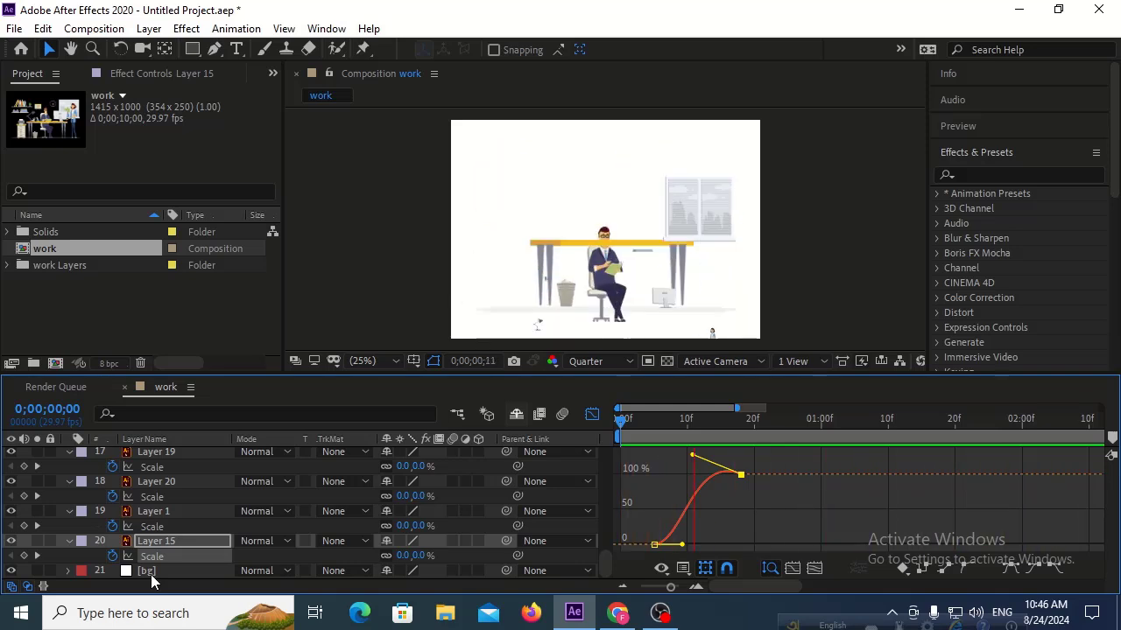
key("space")
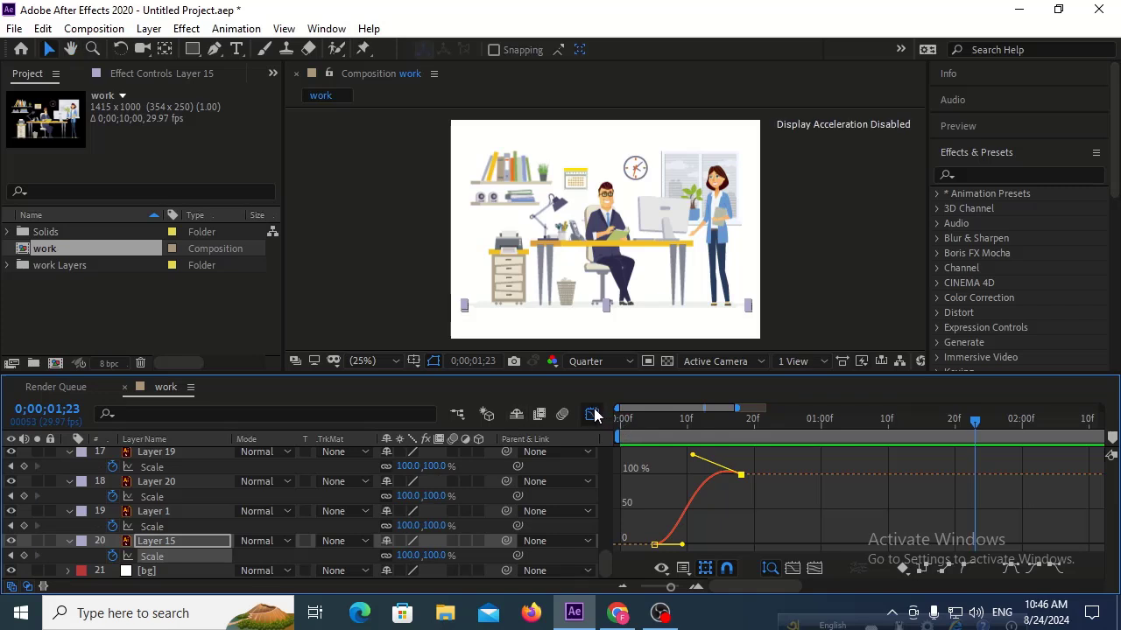
Step: Switch from the Graph Editor back to the layer bars, show the full 10-second timeline and play the animation from the first frame
key("shift+F3")
key("Home")
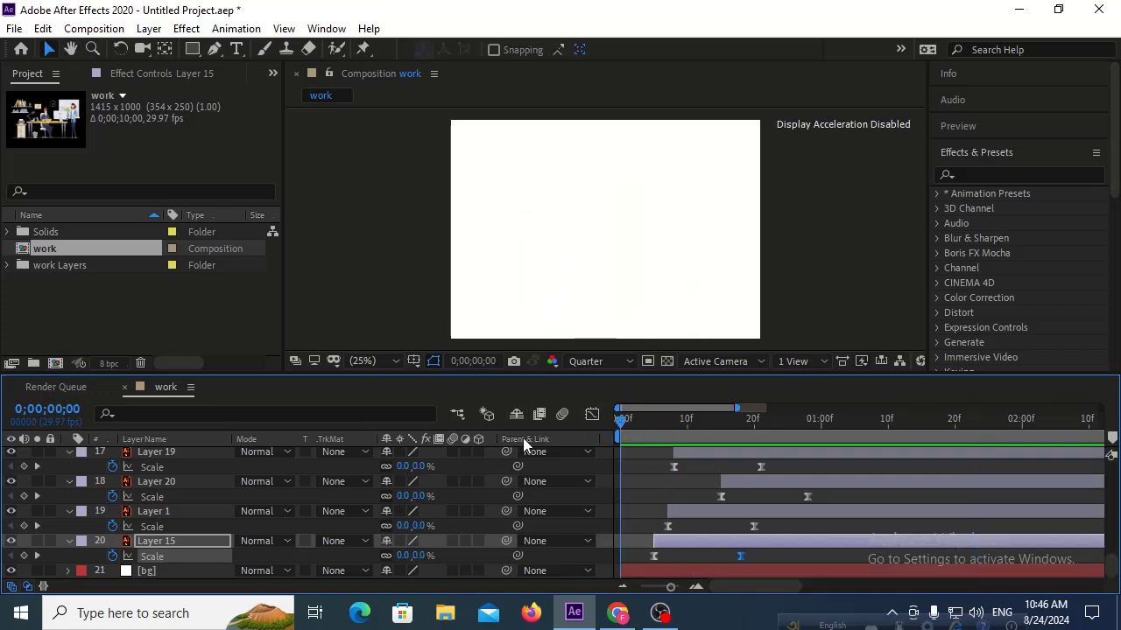
left_click_drag(671, 588, 640, 589)
key("space")
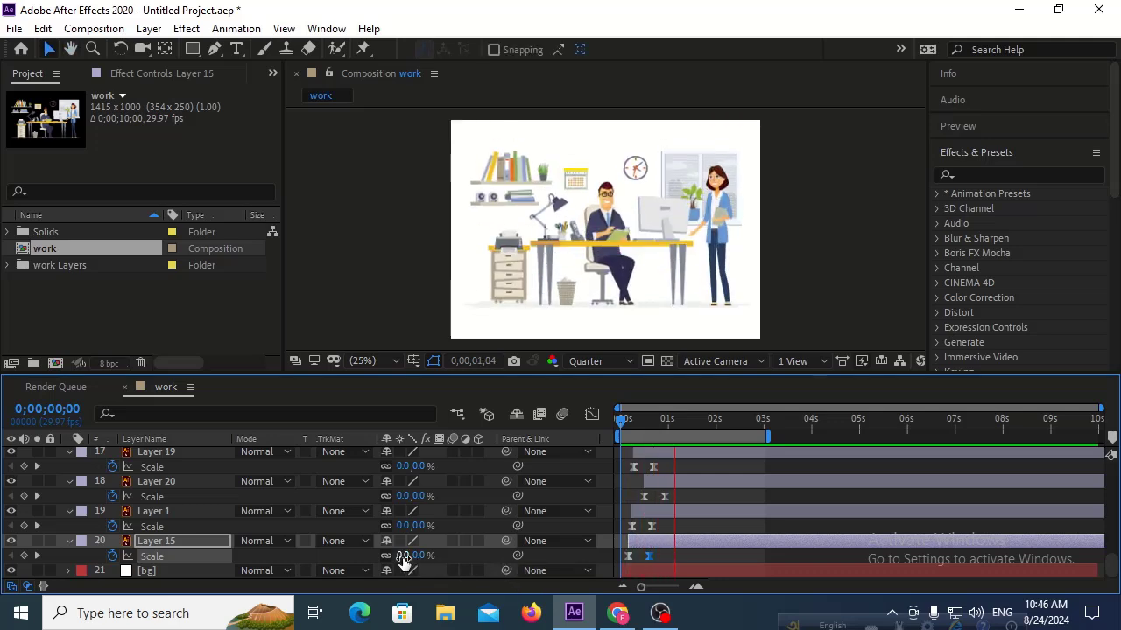
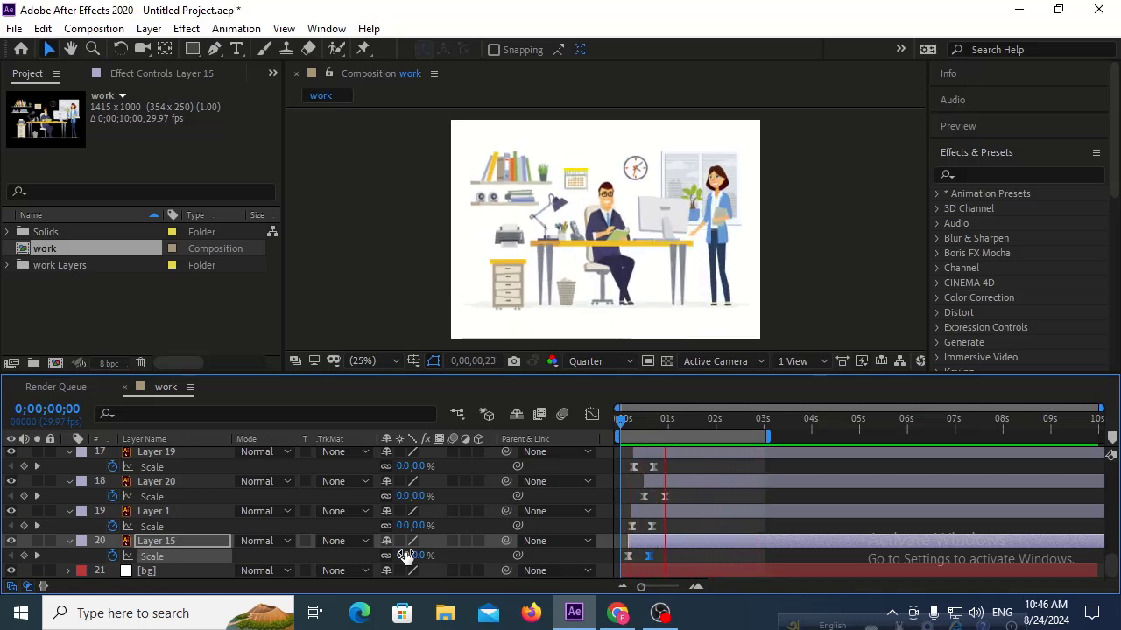
key("space")
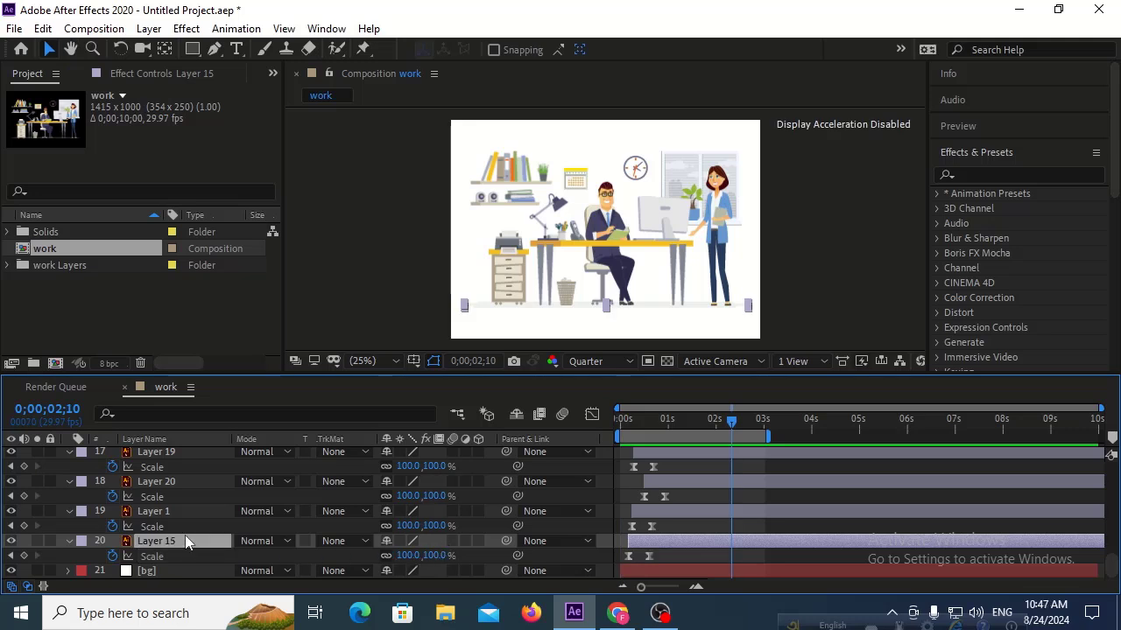
Step: Enable motion blur on all layers of the work composition and preview the result from the first frame
scroll(185, 535, "up", 10)
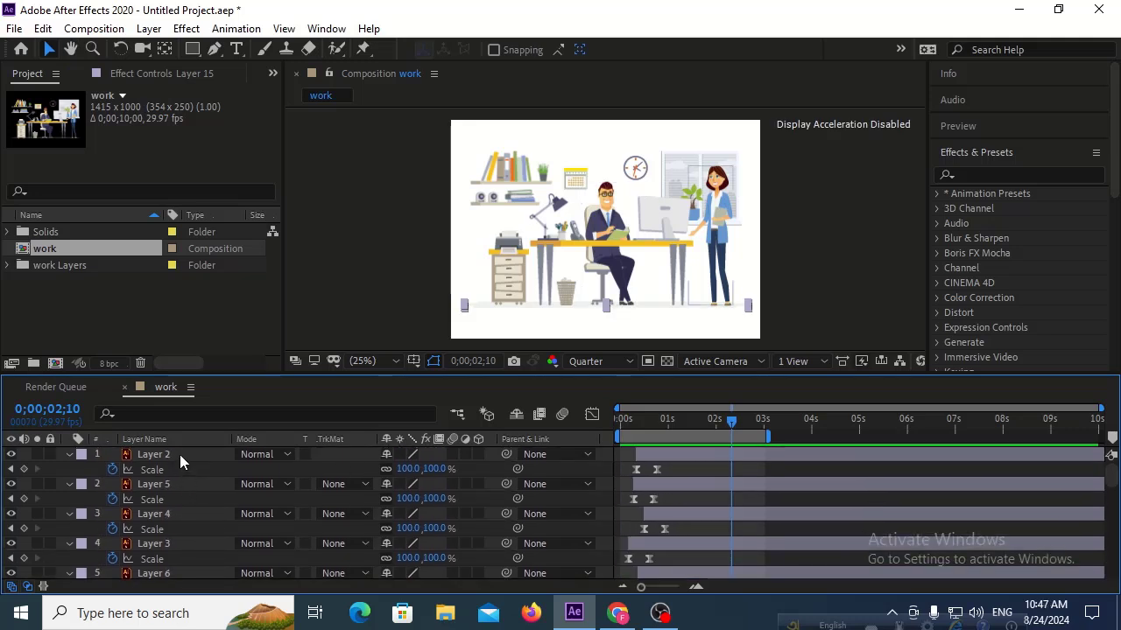
key("ctrl+a")
left_click(452, 453)
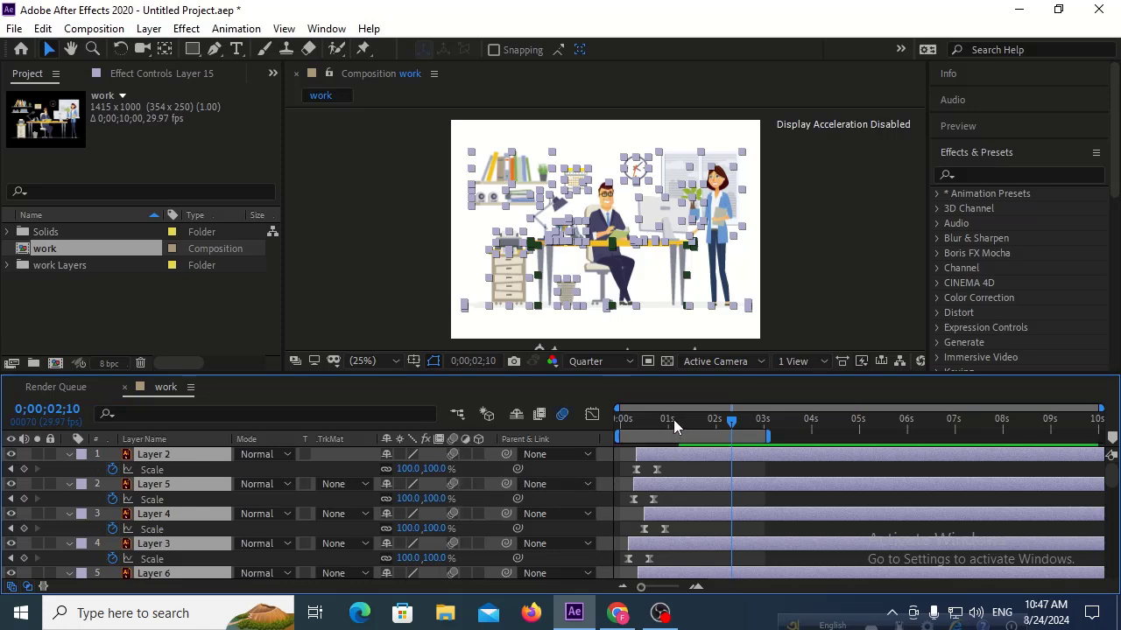
key("Home")
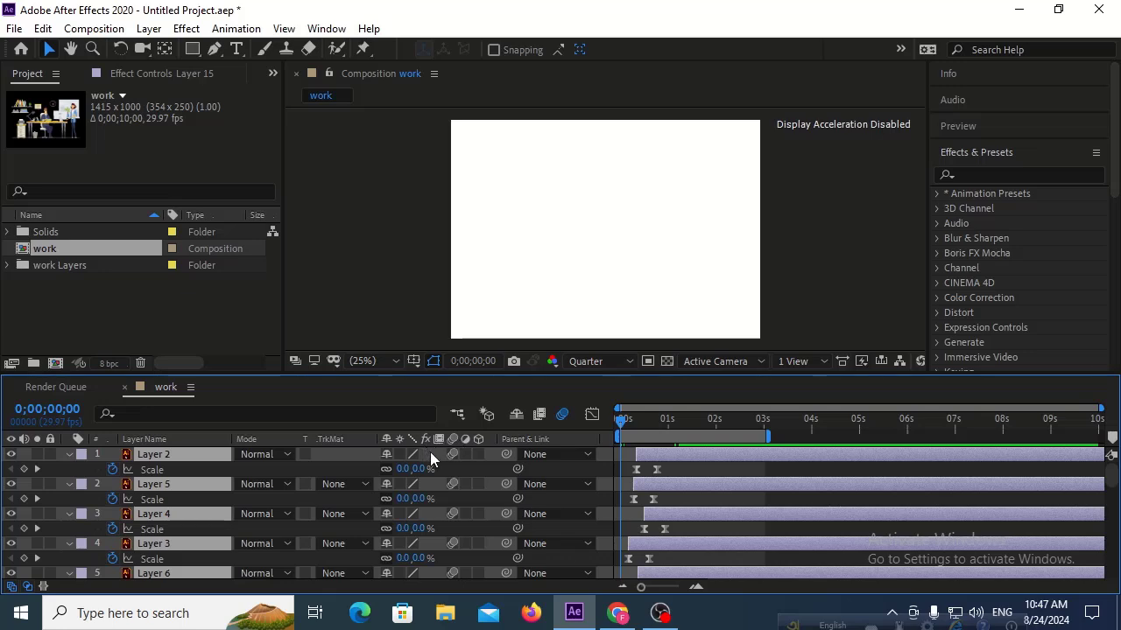
key("space")
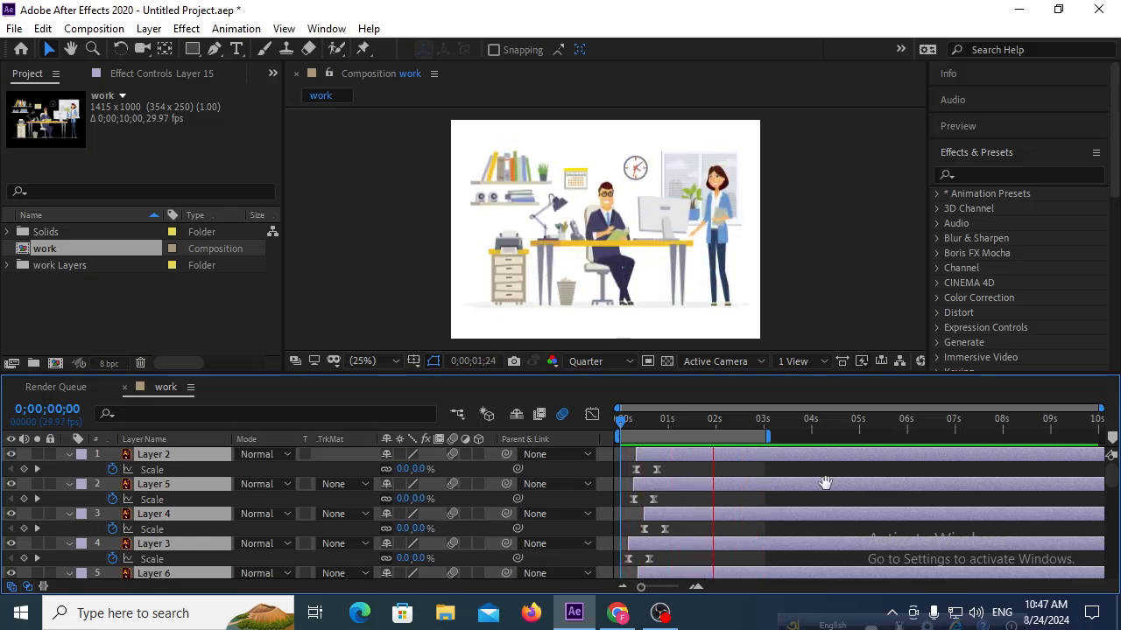
key("space")
Step: Extend the work area to the end of the composition at 10 seconds, preview from the start and deselect all layers
left_click_drag(770, 433, 1100, 433)
left_click_drag(814, 418, 554, 430)
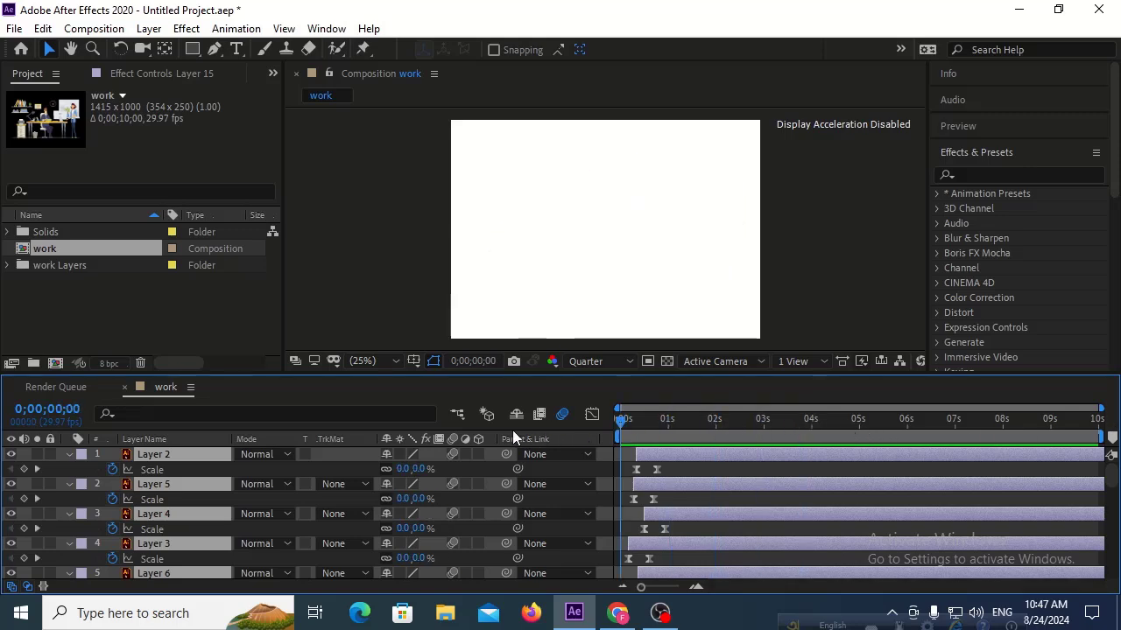
key("space")
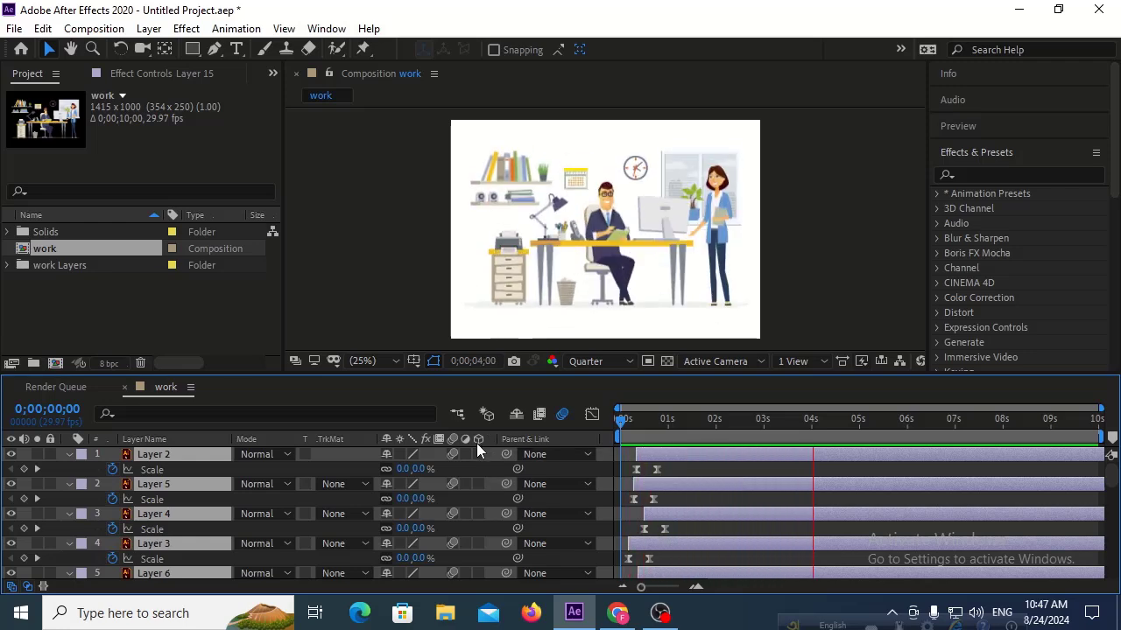
key("space")
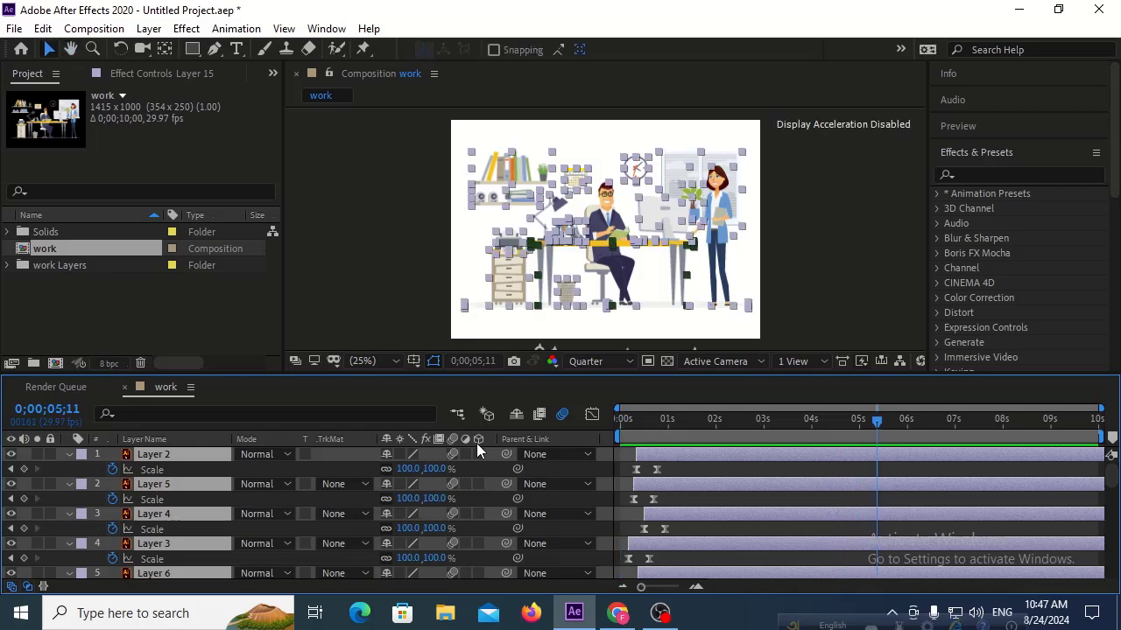
left_click(376, 312)
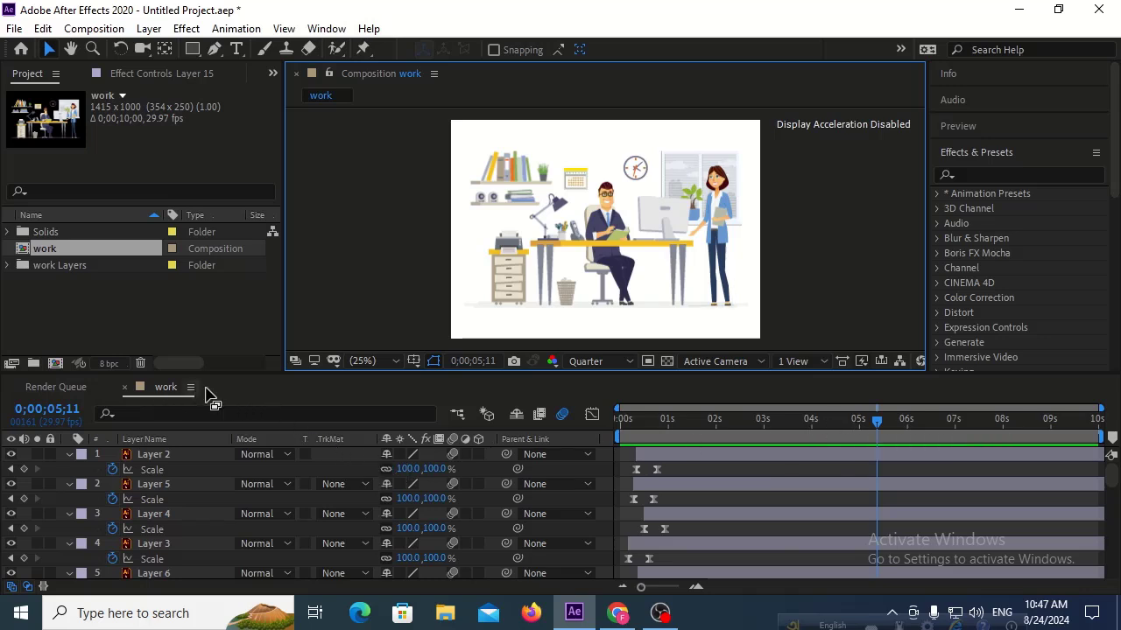
Step: Create a 1920 x 1080, 29.97 fps, 10-second composition and place the work composition in it as a layer
left_click(54, 363)
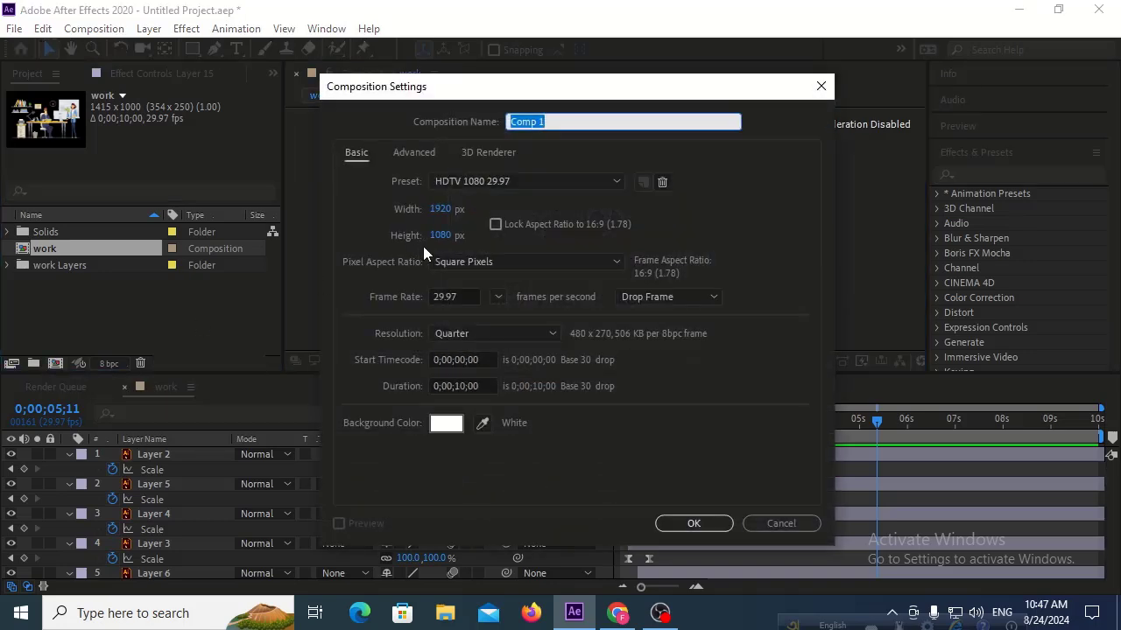
left_click(680, 524)
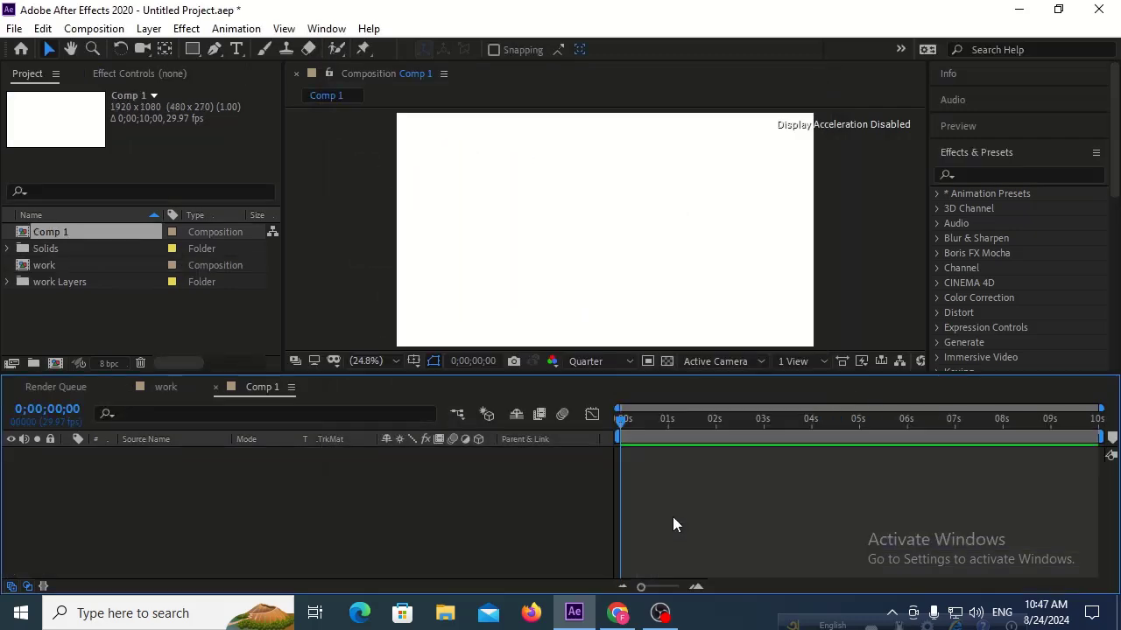
left_click(66, 265)
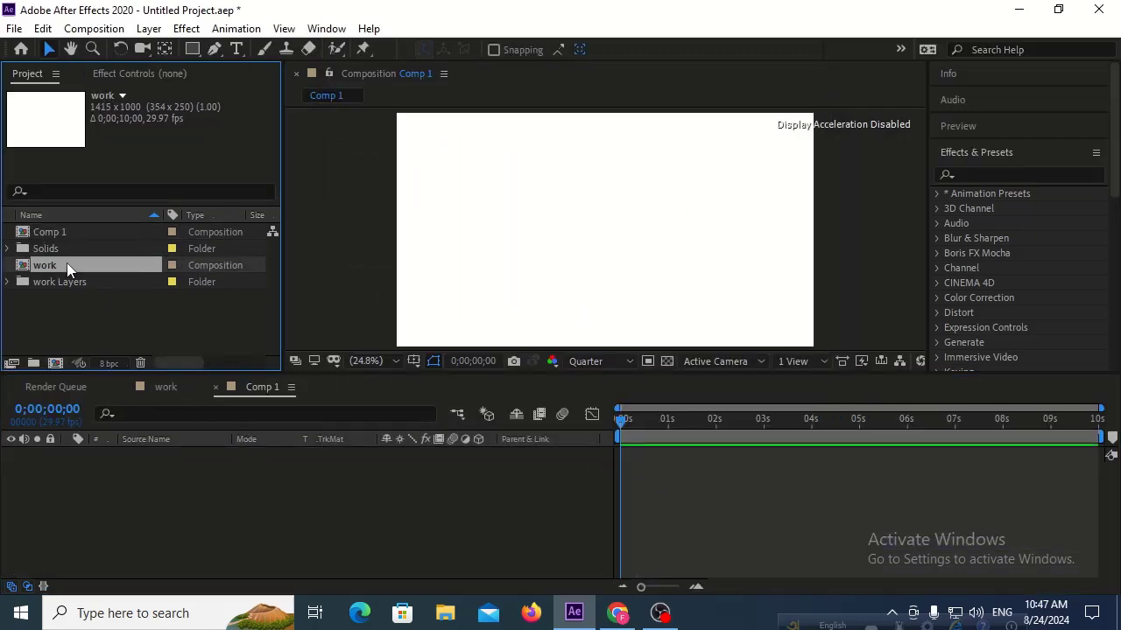
left_click_drag(67, 262, 77, 464)
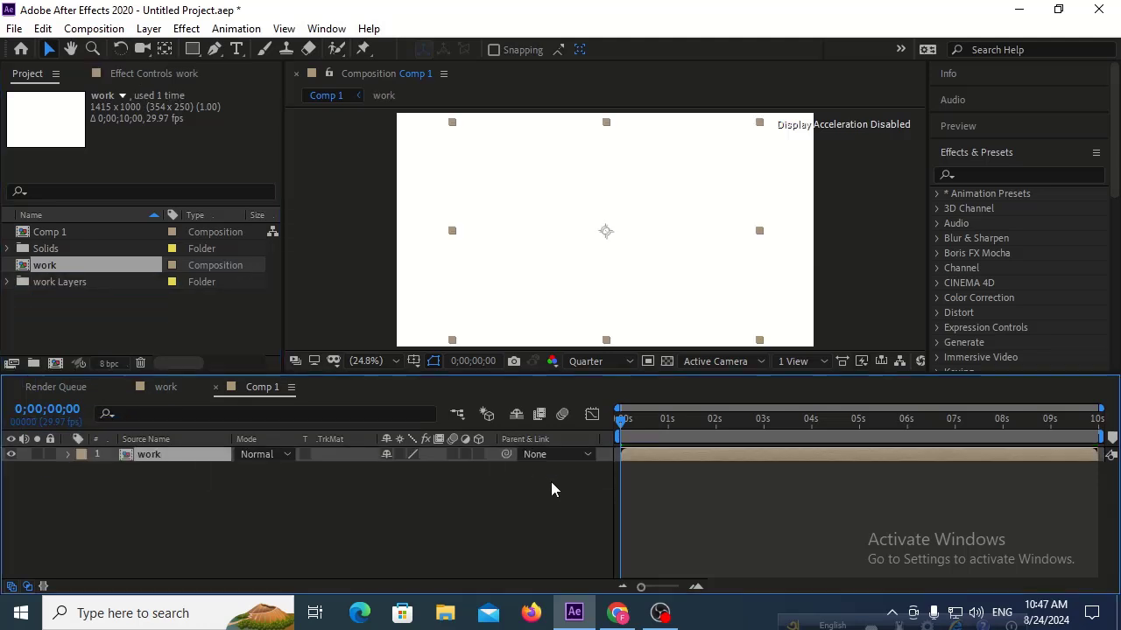
Step: Preview the nested office animation in the new composition and turn on the transparency grid
key("space")
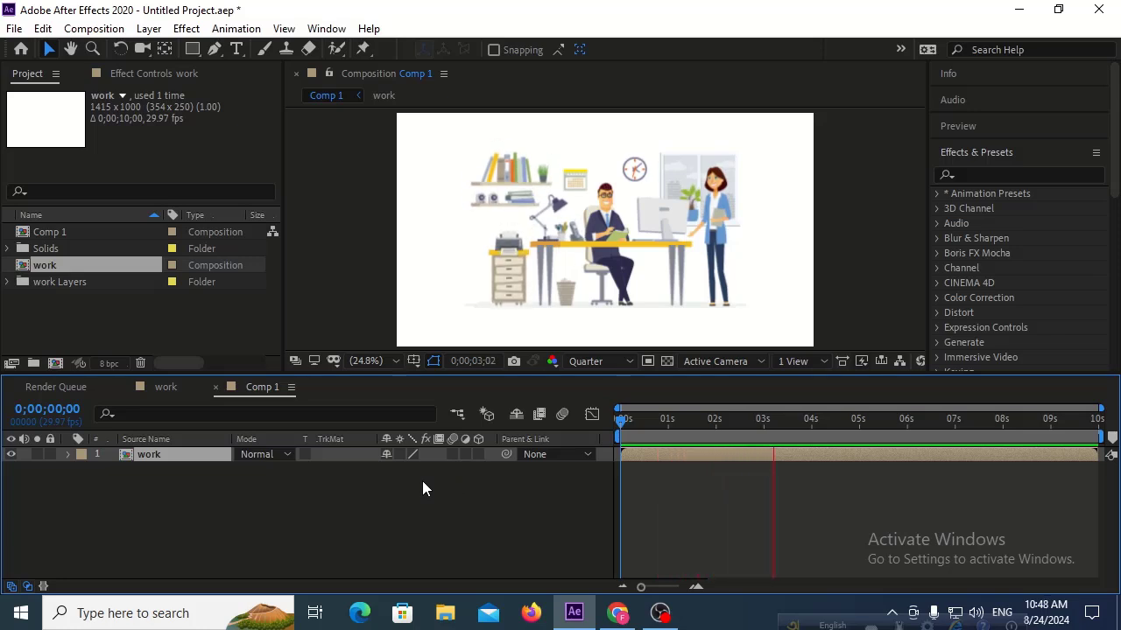
key("space")
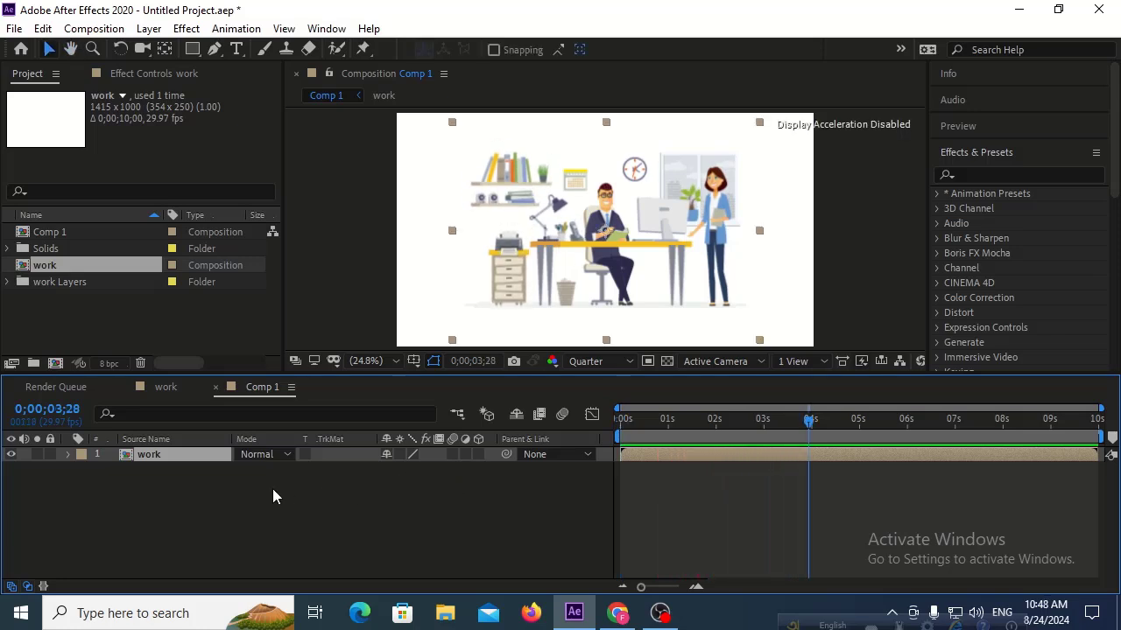
left_click(669, 361)
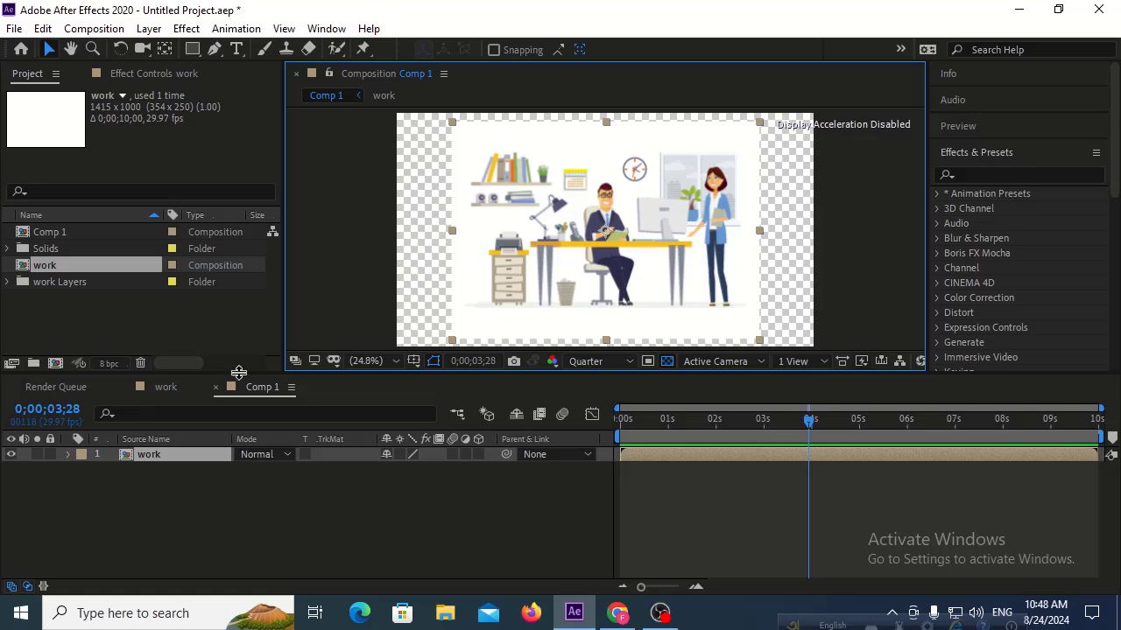
left_click(183, 386)
scroll(195, 525, "down", 8)
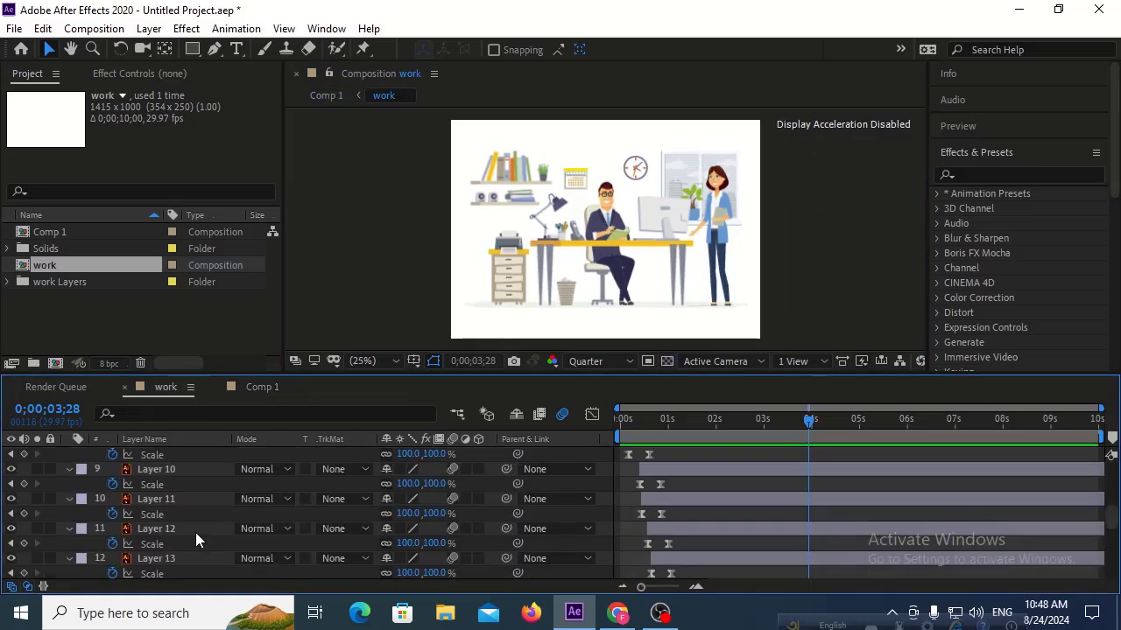
scroll(183, 555, "down", 3)
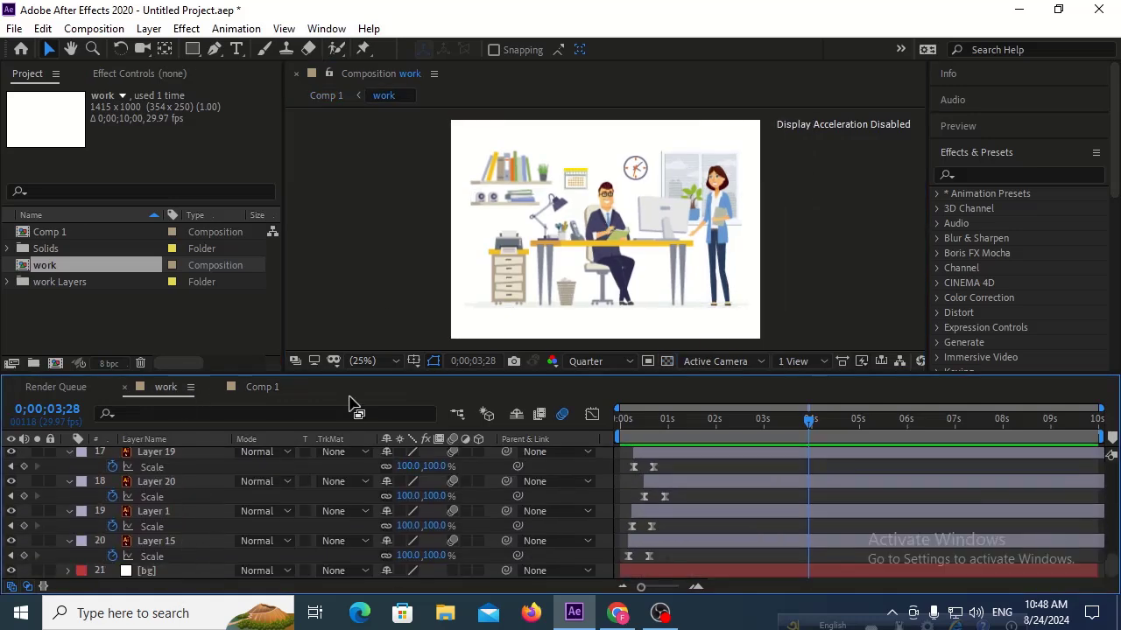
left_click(259, 388)
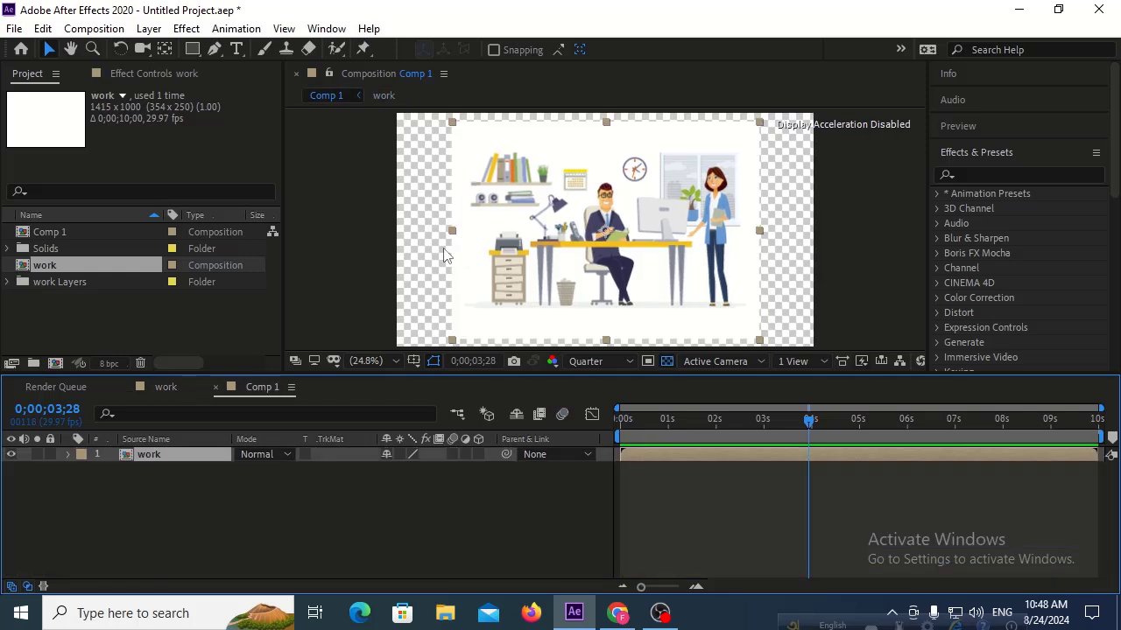
Step: Add a white 1920 x 1080 solid to Comp 1 beneath the work layer and preview it from the start
left_click(150, 489)
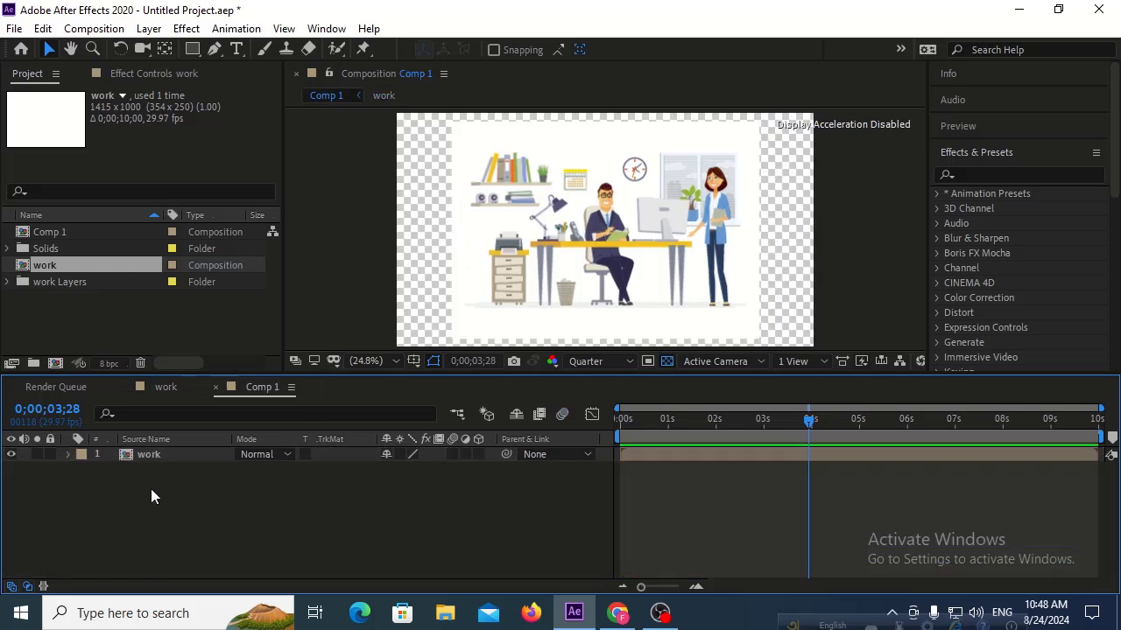
right_click(190, 498)
mouse_move(390, 310)
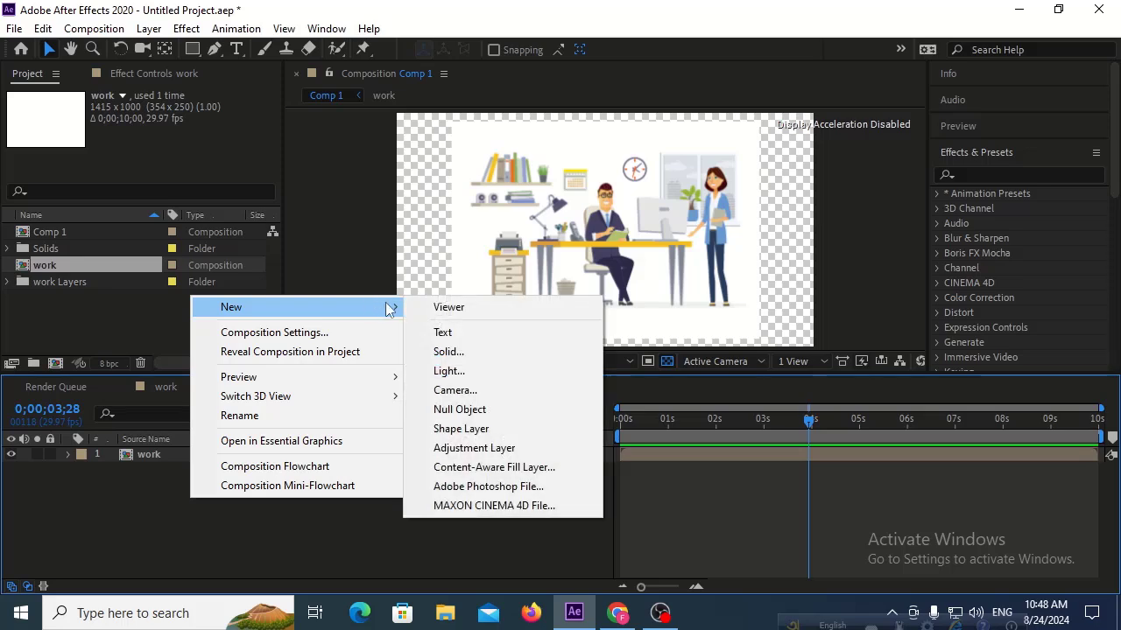
left_click(454, 353)
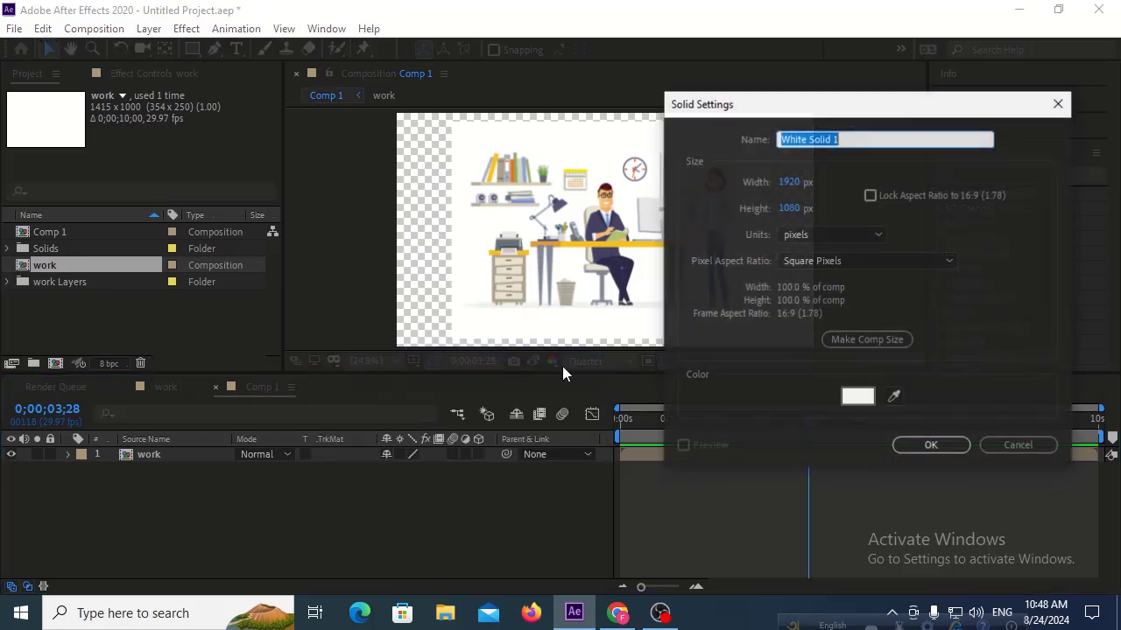
left_click(931, 446)
left_click_drag(215, 453, 201, 481)
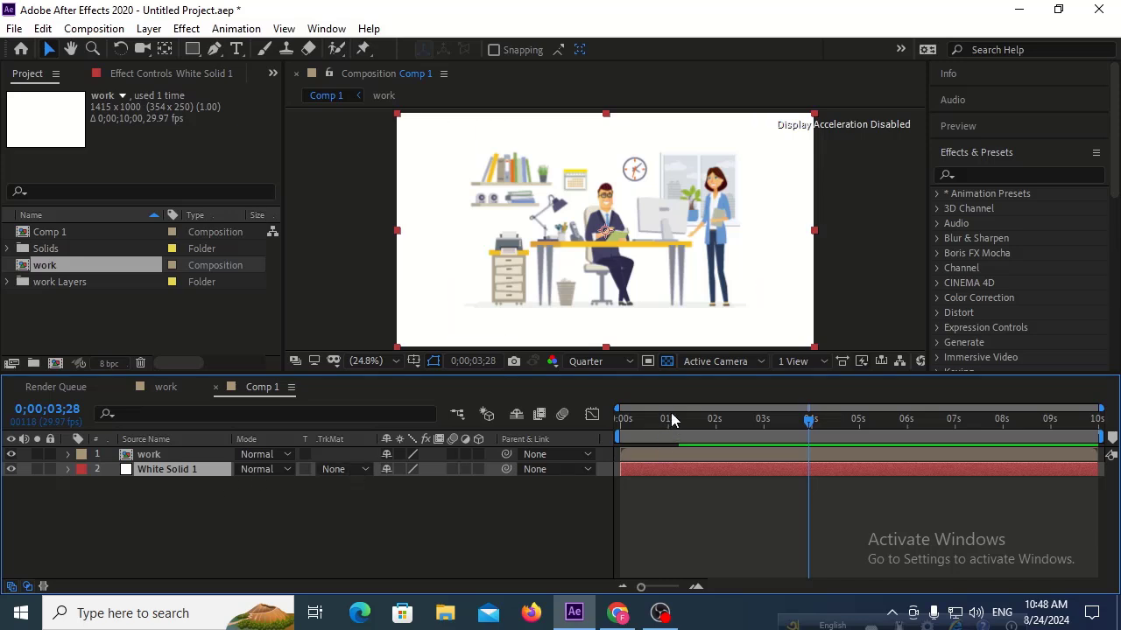
key("Home")
key("space")
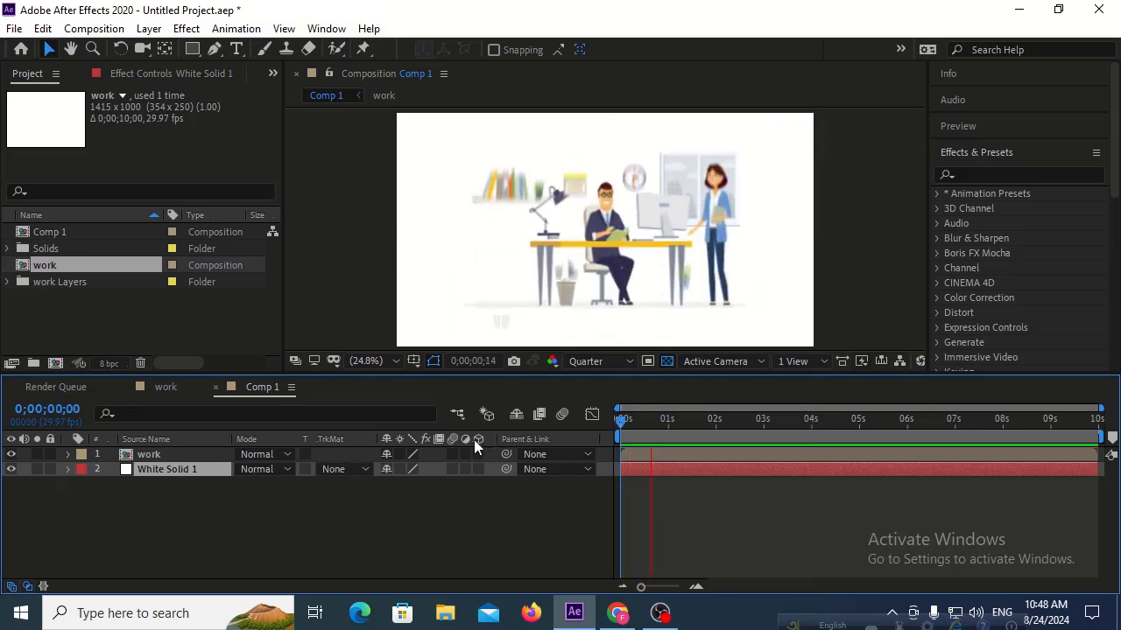
left_click(192, 469)
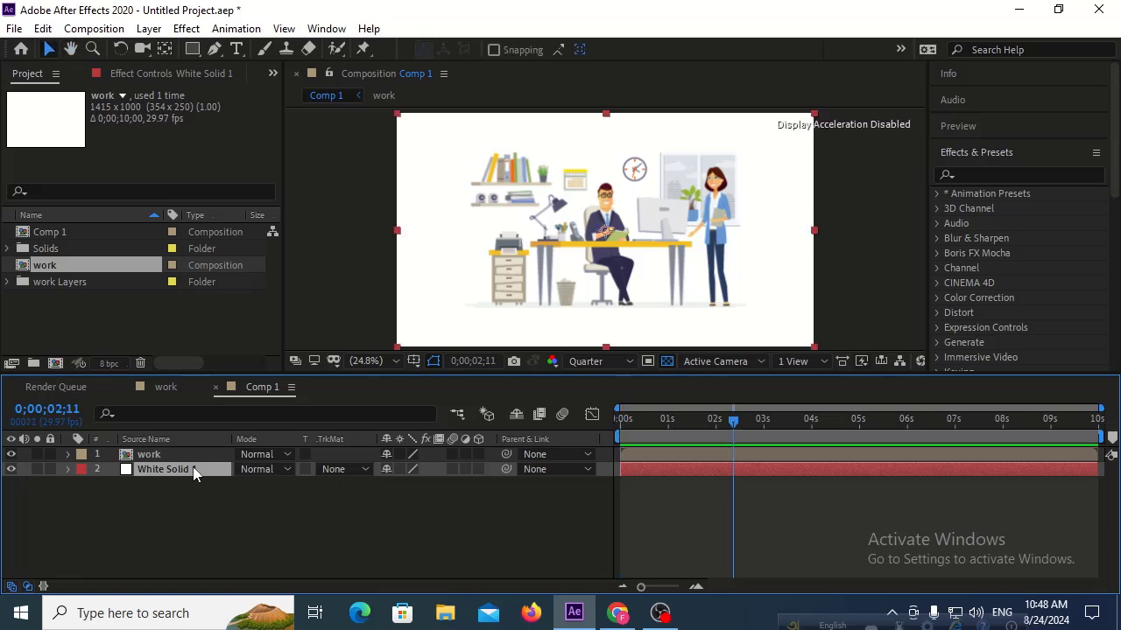
Step: Duplicate the work layer and slide the upper copy earlier so that it ends about half a second into Comp 1
left_click(170, 453)
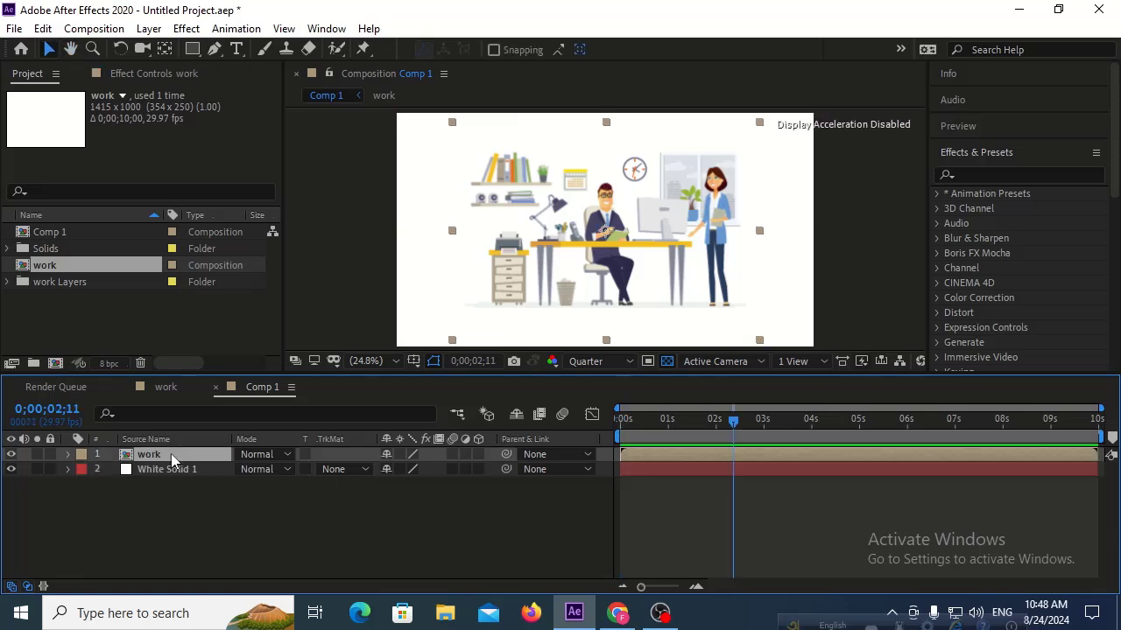
key("ctrl+d")
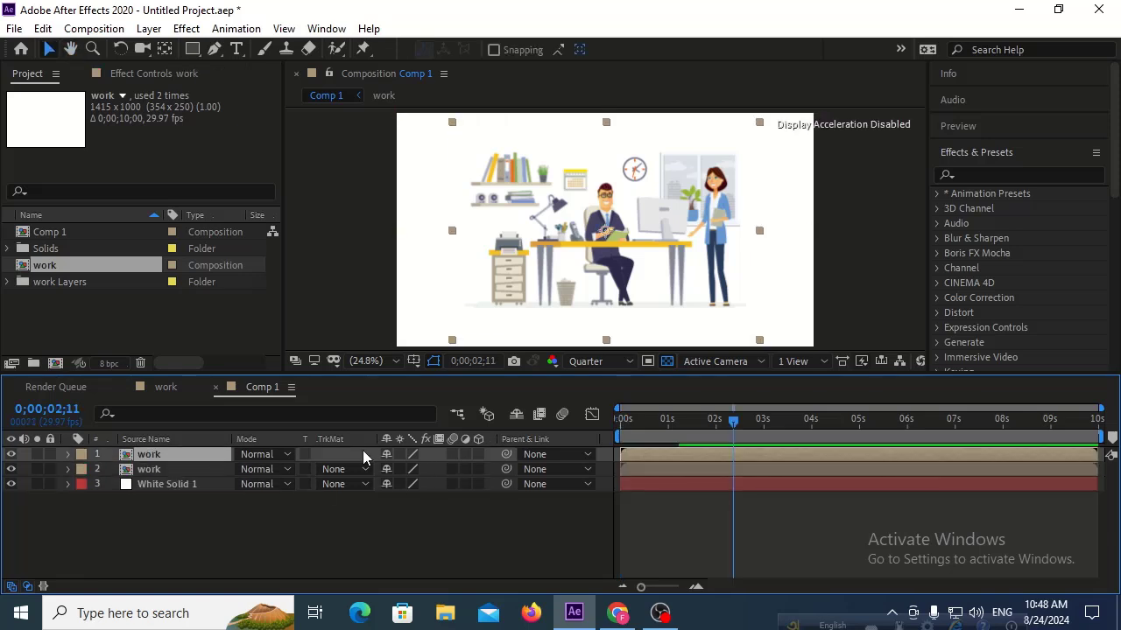
left_click_drag(986, 453, 591, 471)
left_click_drag(672, 454, 632, 460)
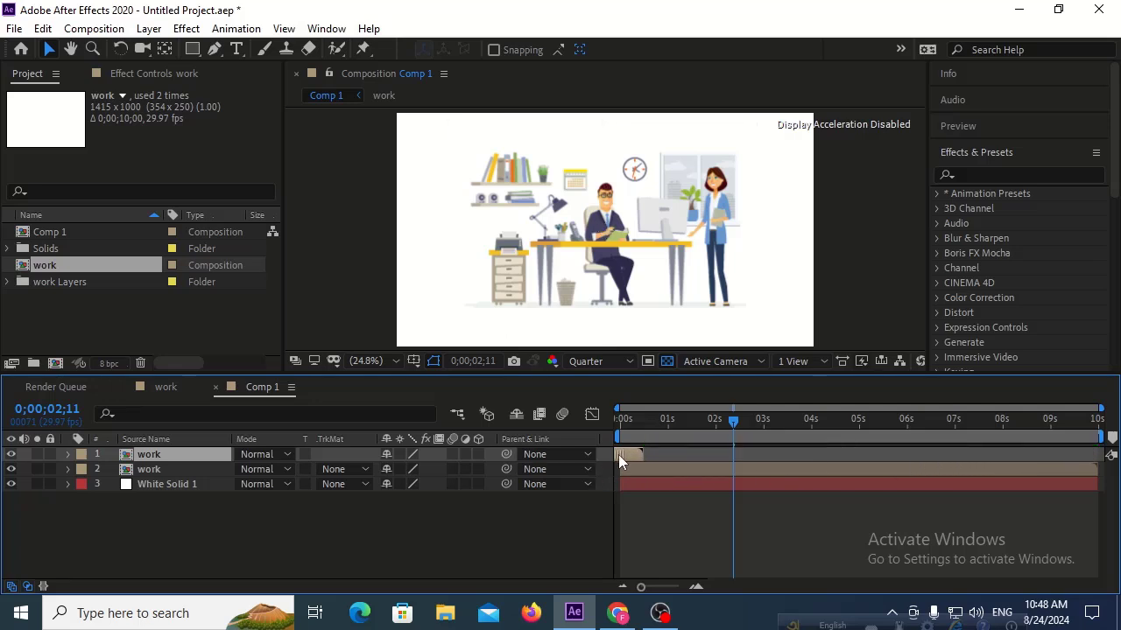
Step: Shift the lower work layer to start where the upper copy ends, just after 0;00;00;13
left_click(645, 423)
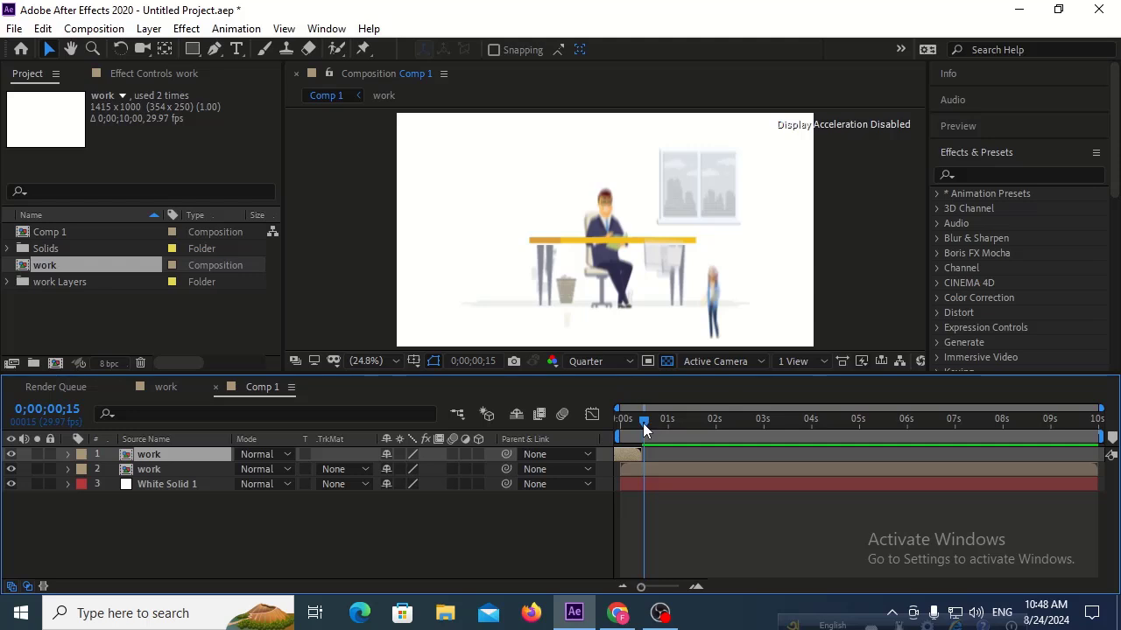
left_click_drag(644, 423, 640, 426)
left_click_drag(640, 587, 668, 588)
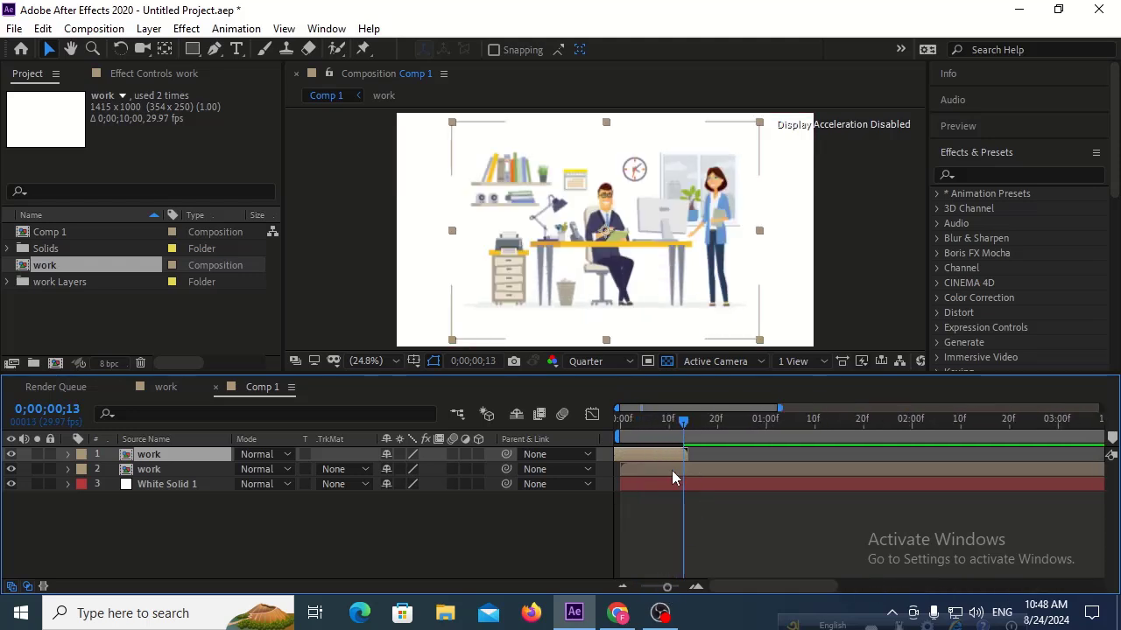
left_click(649, 469)
left_click_drag(633, 471, 697, 470)
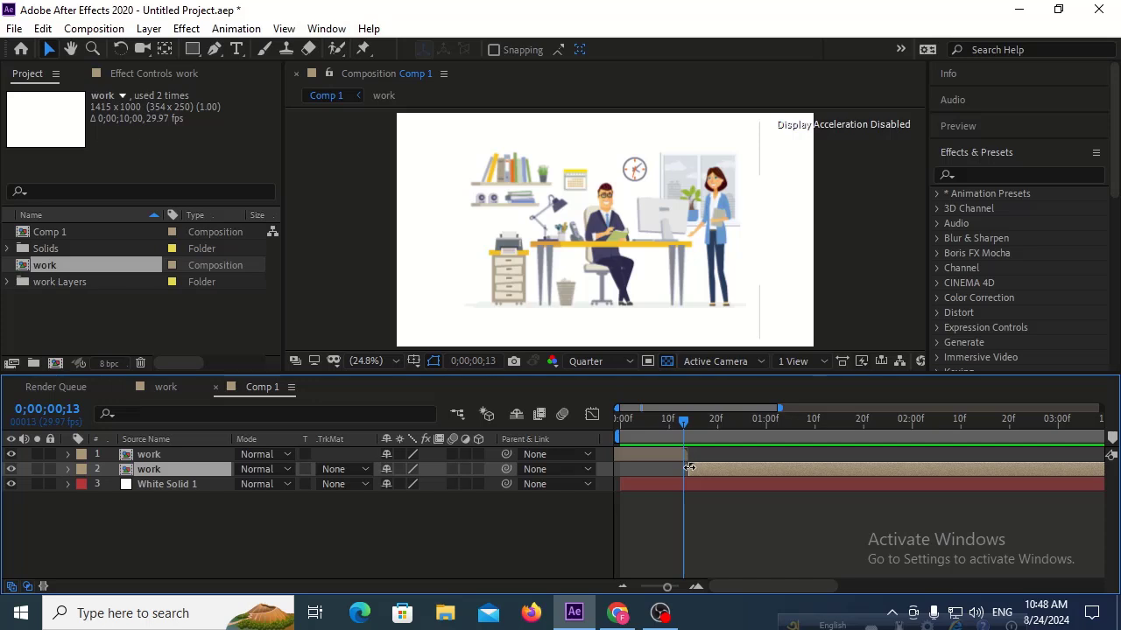
Step: Preview Comp 1 from the first frame to check the handover between the two work layers
left_click_drag(684, 420, 621, 438)
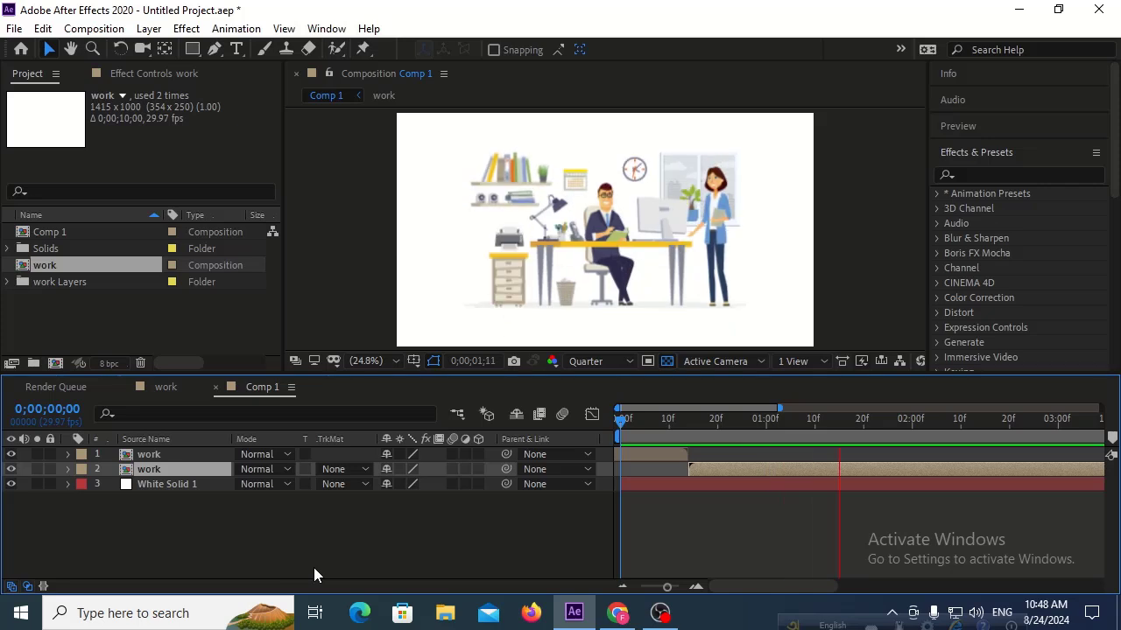
left_click_drag(673, 590, 615, 593)
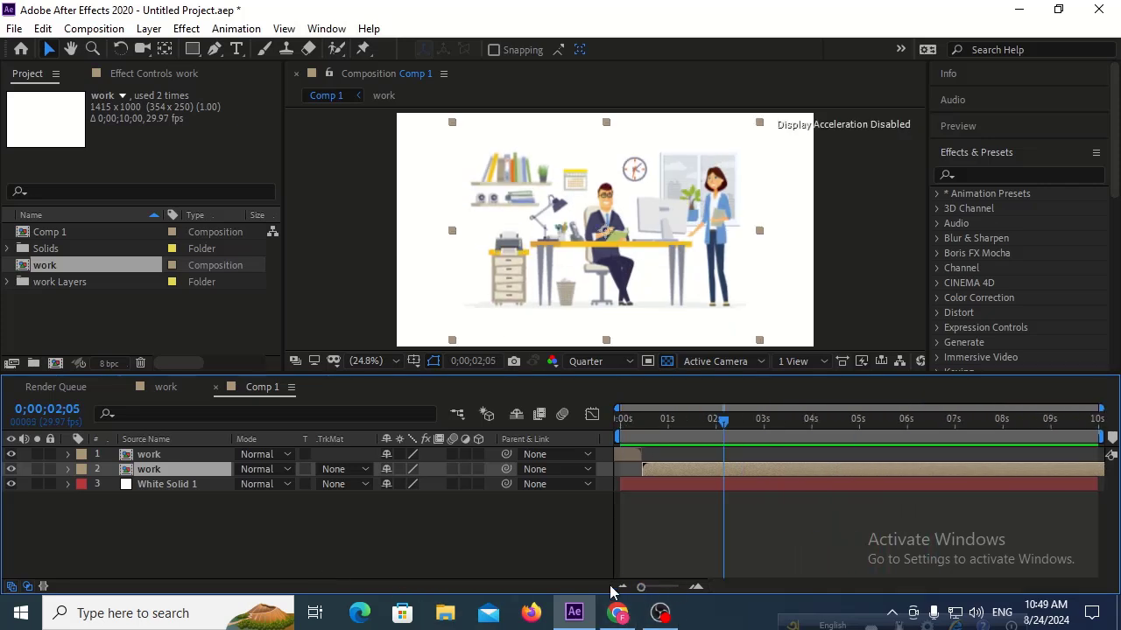
left_click_drag(668, 424, 546, 430)
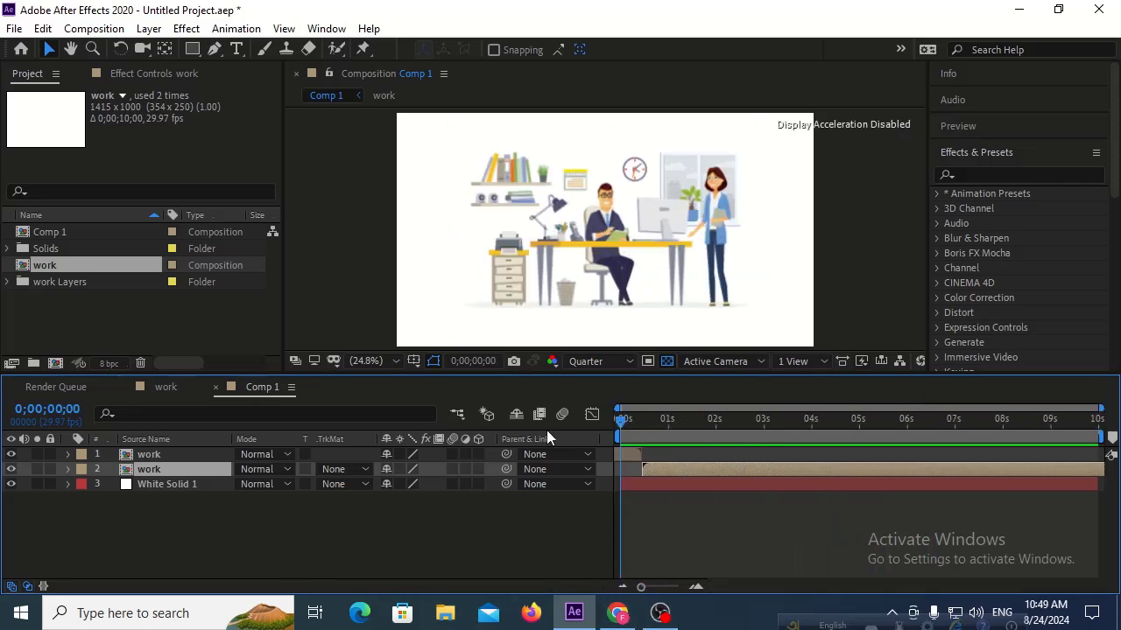
key("space")
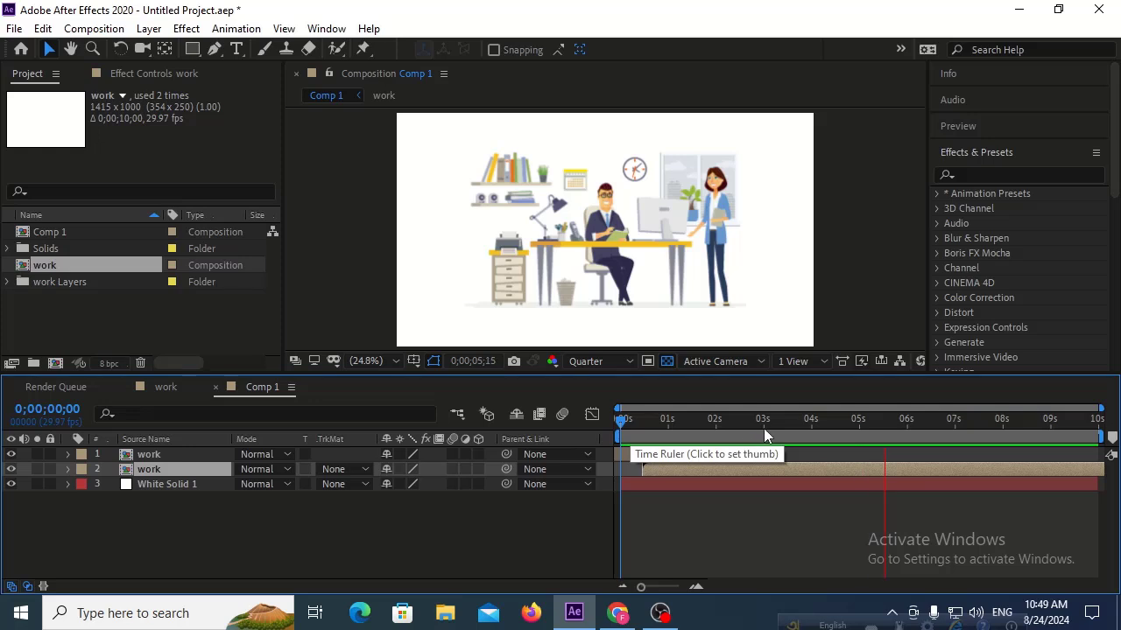
key("space")
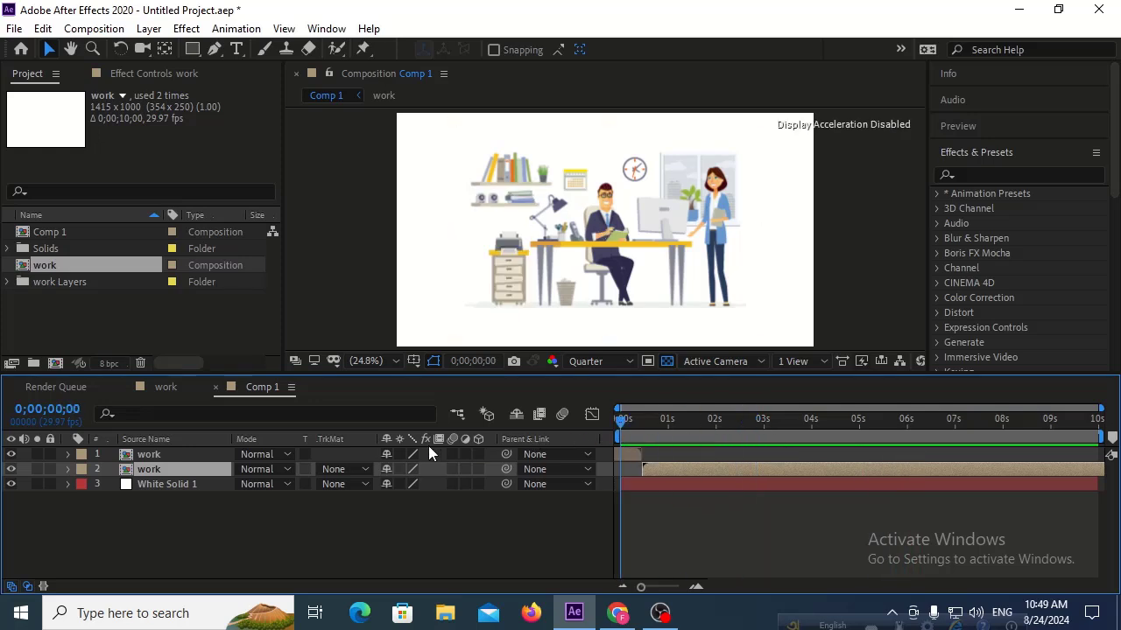
key("space")
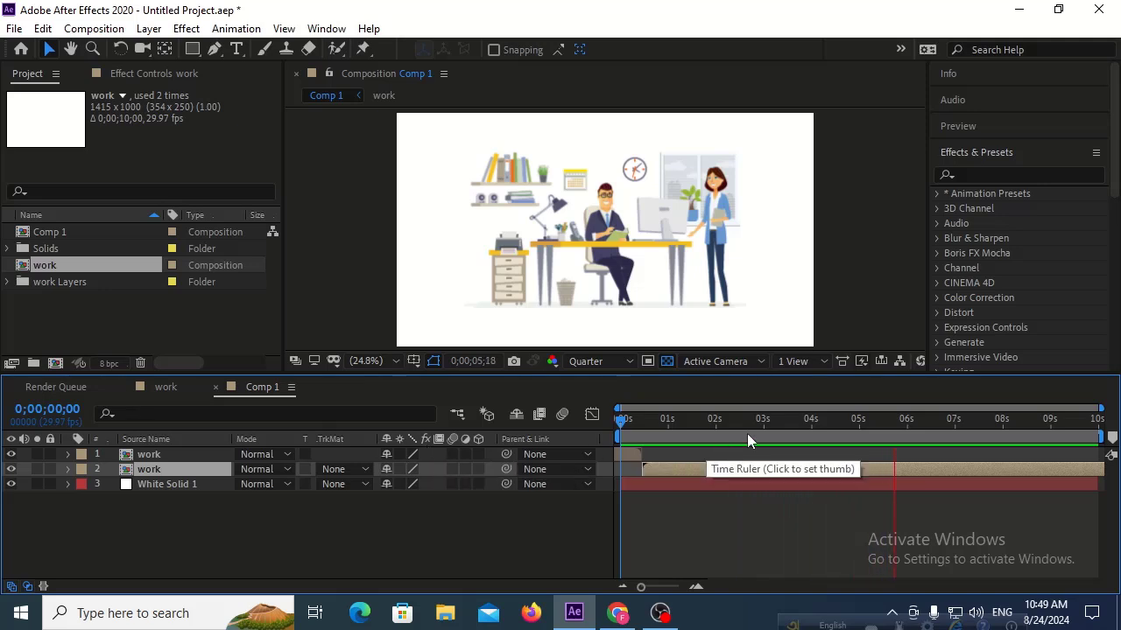
Step: End the work area at 0;00;04;29 and trim Comp 1 to it
left_click(858, 422)
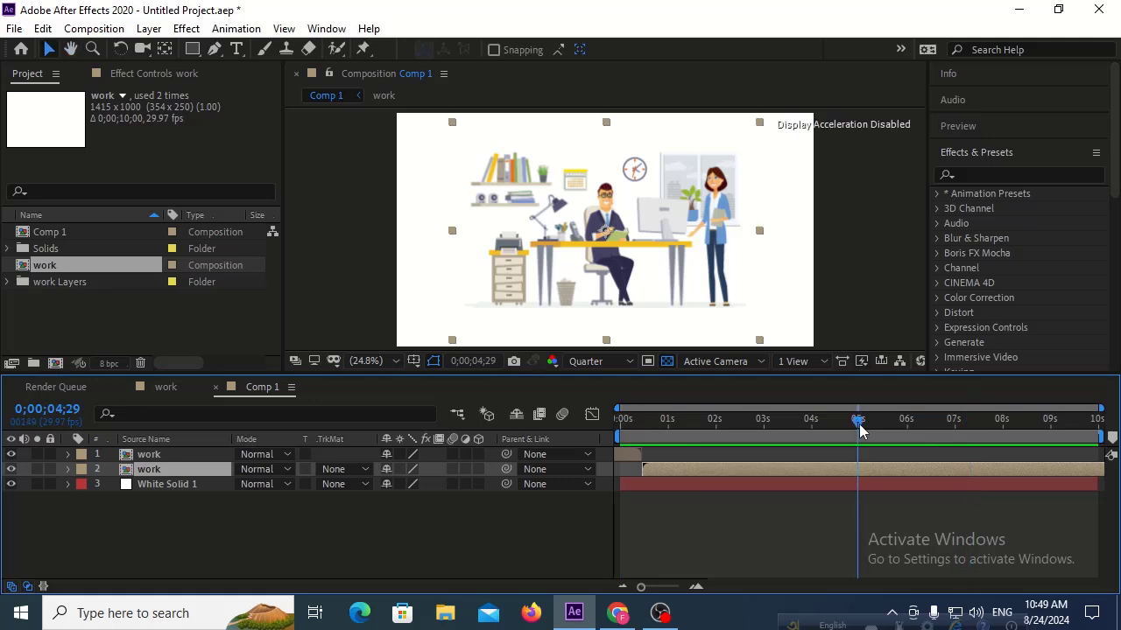
key("n")
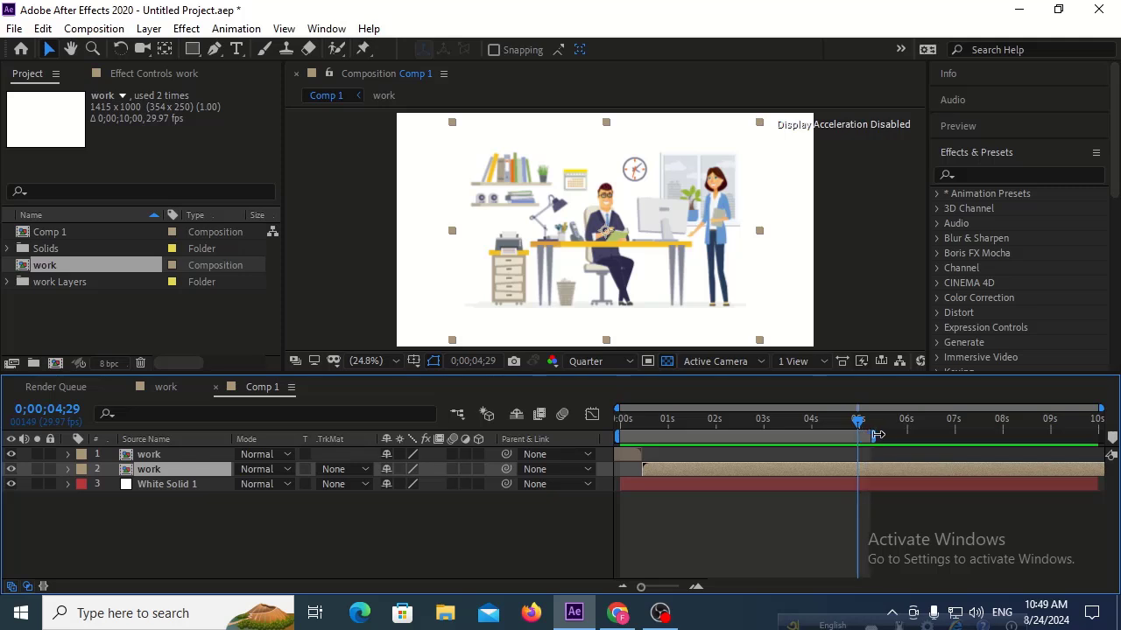
left_click_drag(876, 434, 864, 438)
right_click(845, 439)
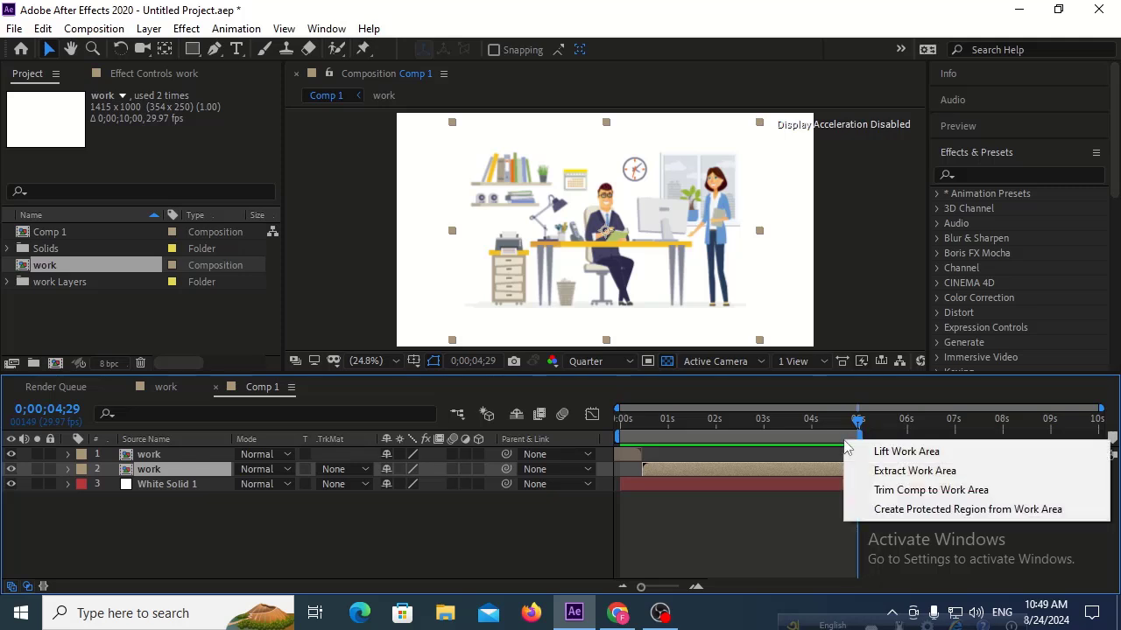
left_click(887, 492)
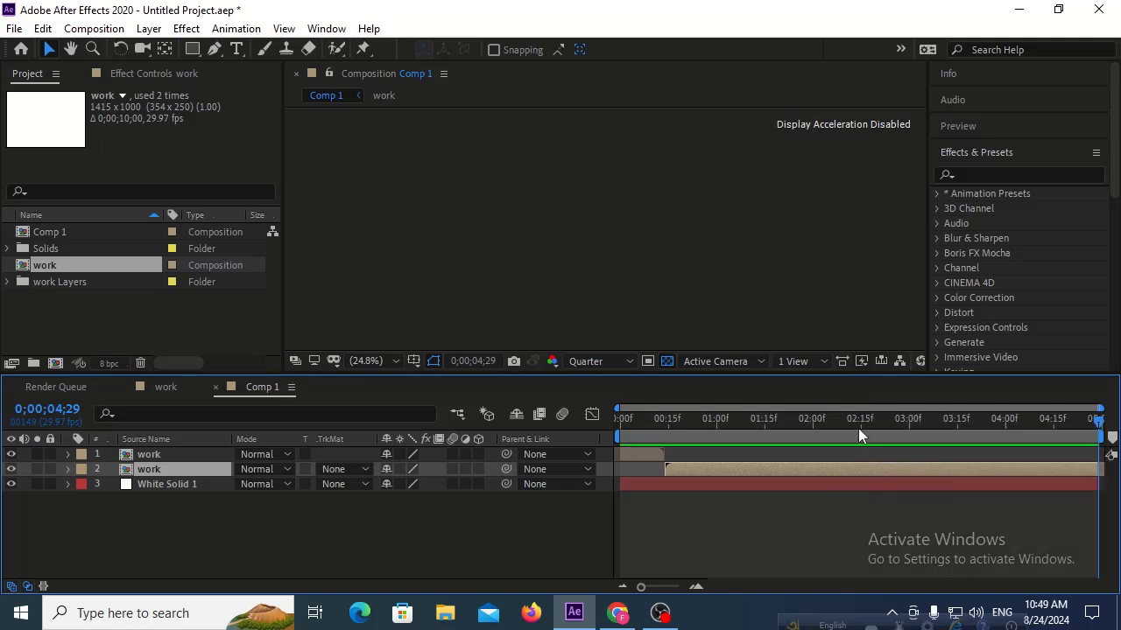
Step: Preview the trimmed composition from the first frame
left_click_drag(1011, 426, 532, 456)
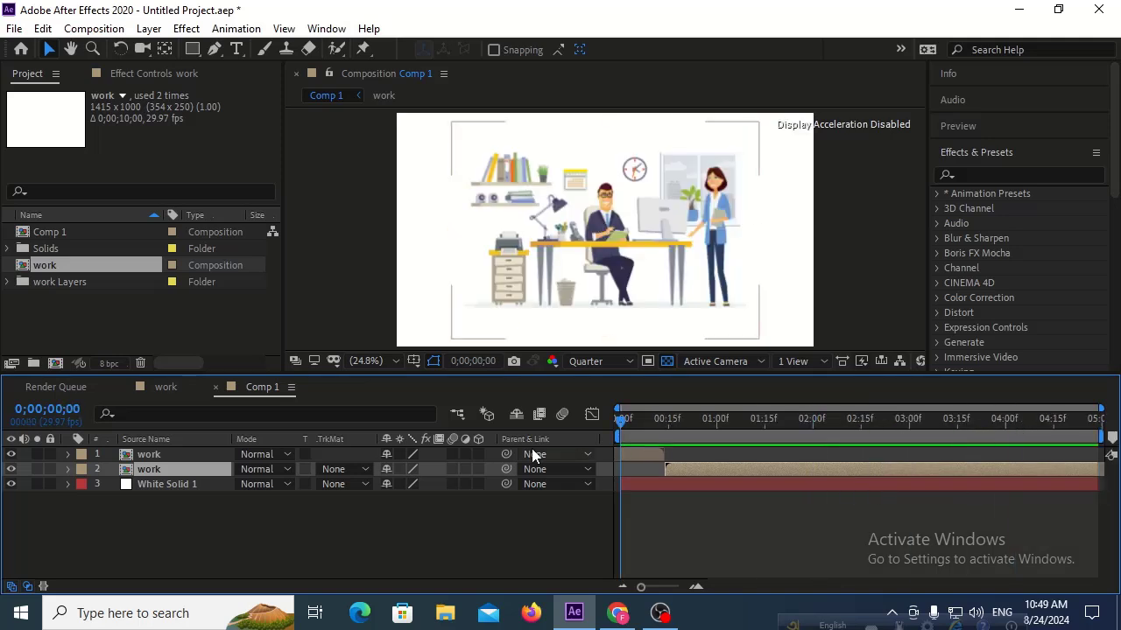
key("space")
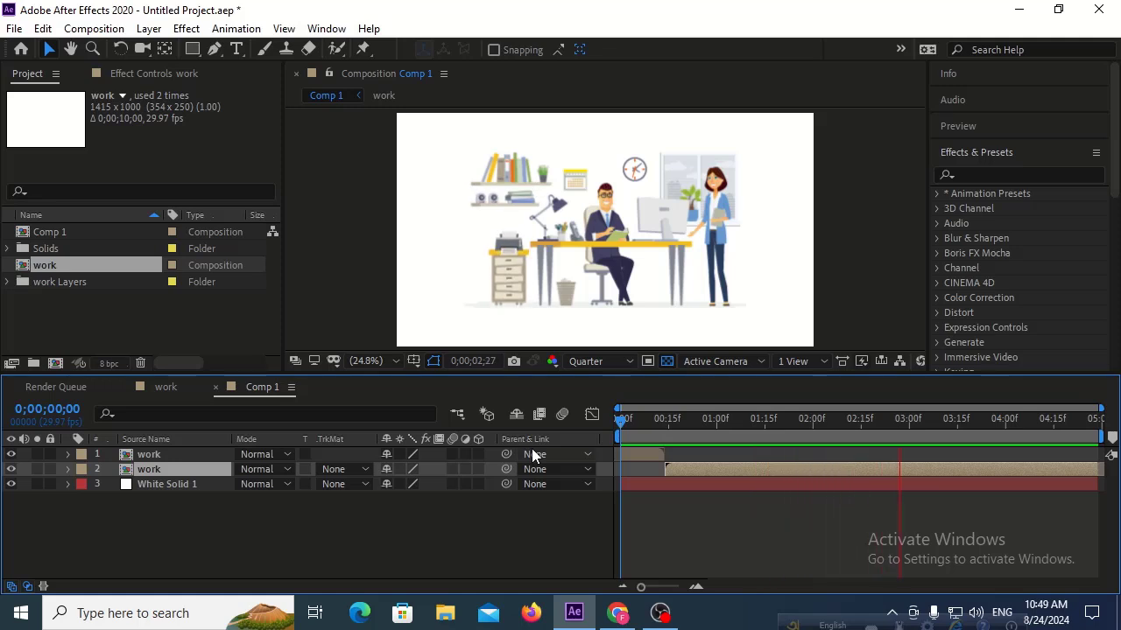
key("space")
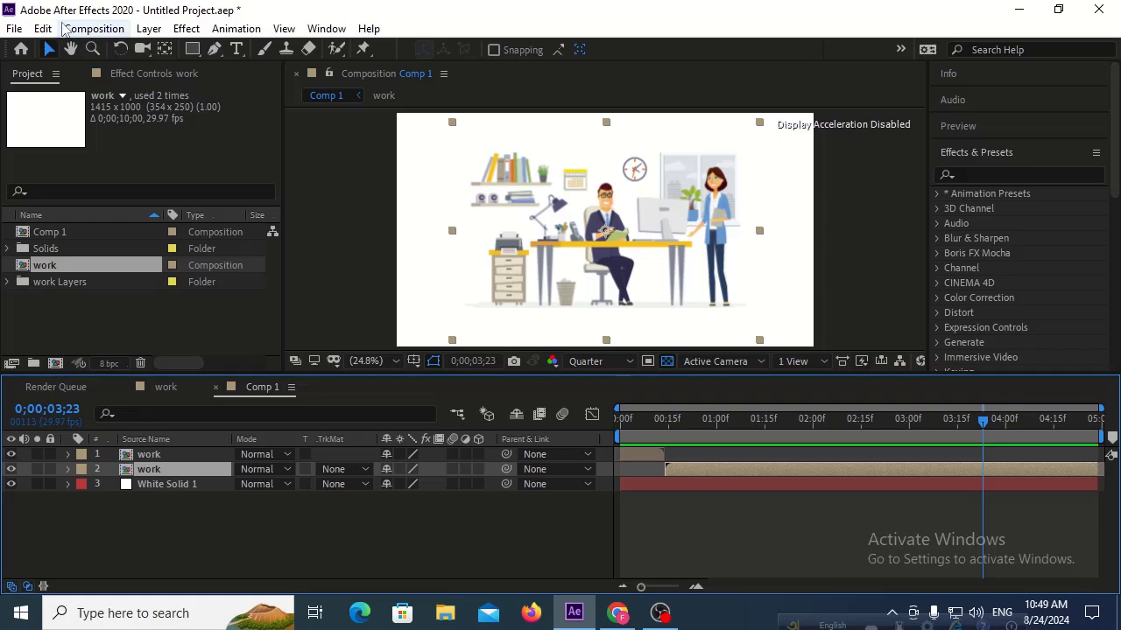
Step: Send Comp 1 to the Adobe Media Encoder queue for export
left_click(14, 29)
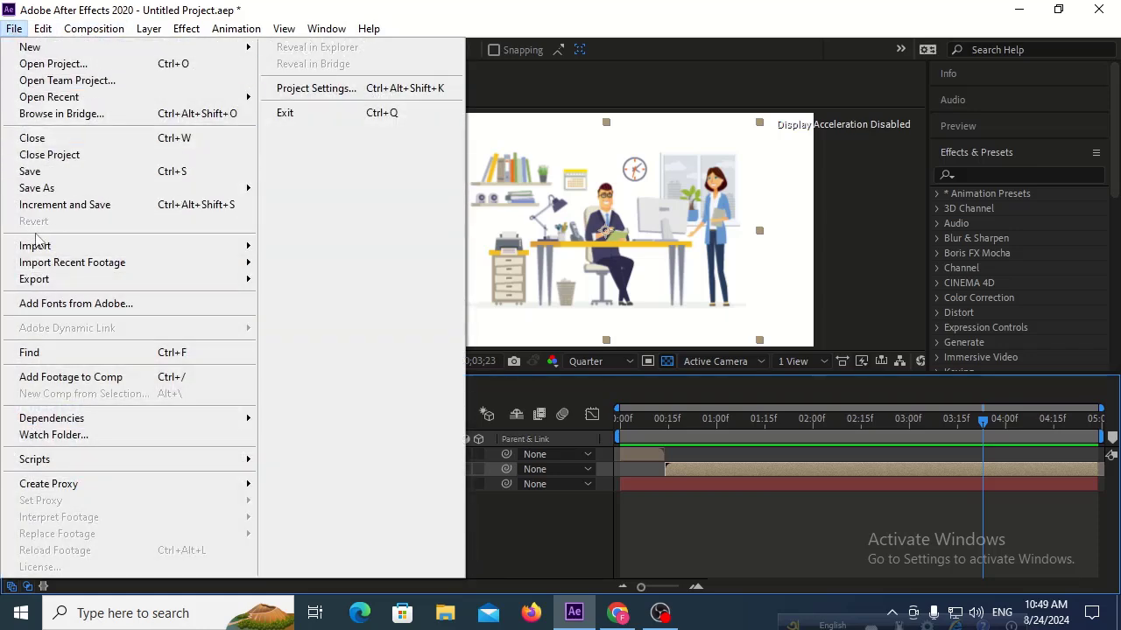
mouse_move(122, 280)
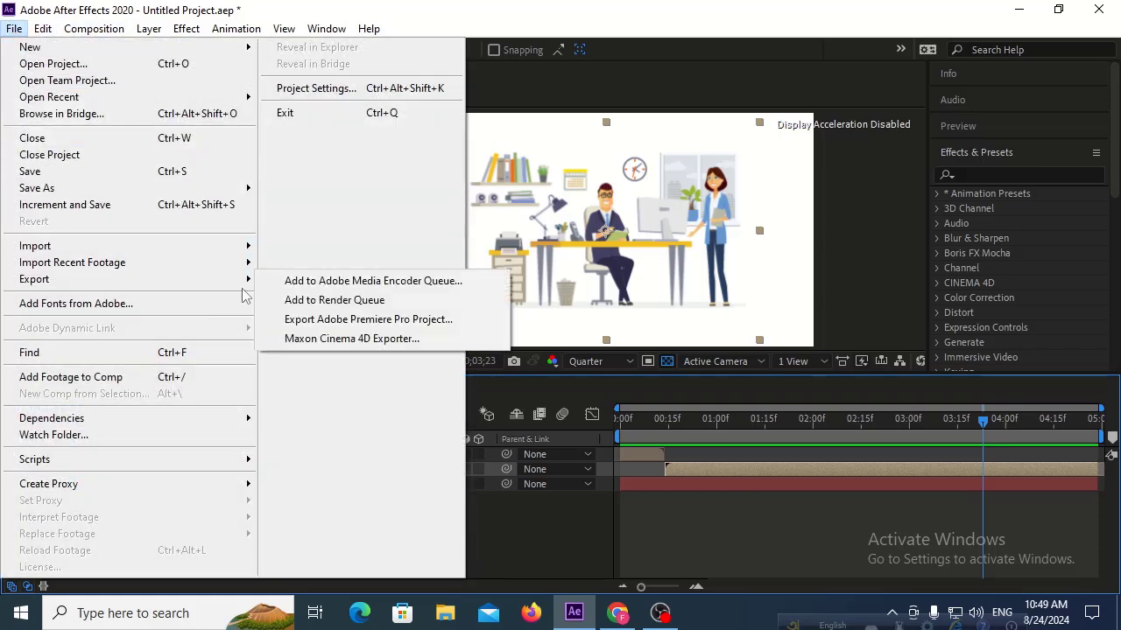
left_click(309, 282)
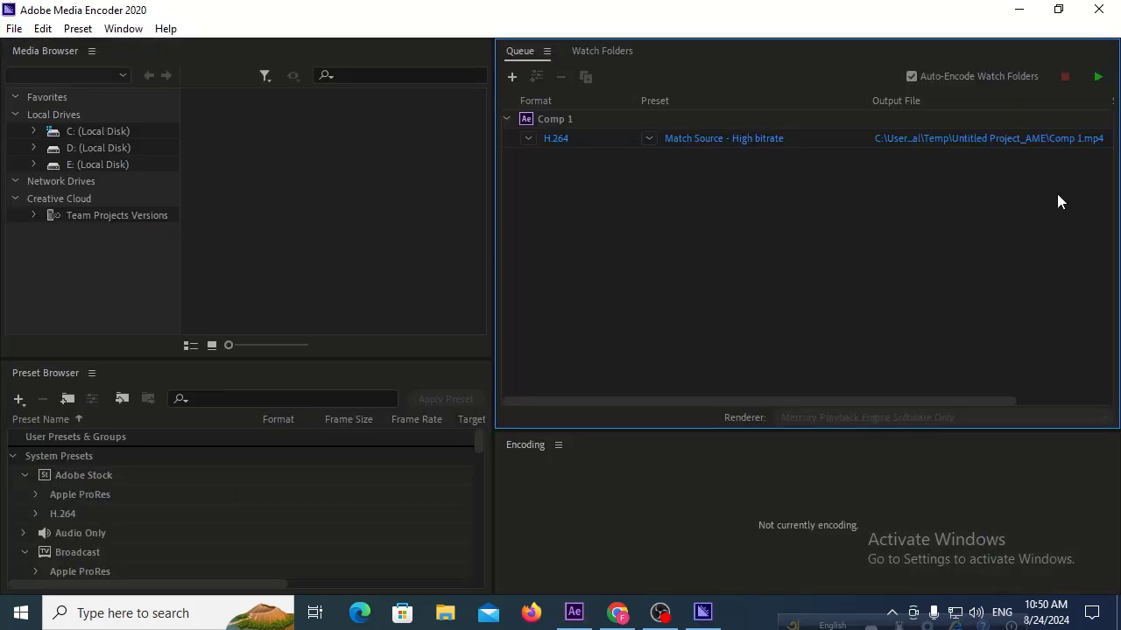
Step: Set the output file to animation.mp4 in the work folder under Downloads and start encoding the queue
left_click(1027, 139)
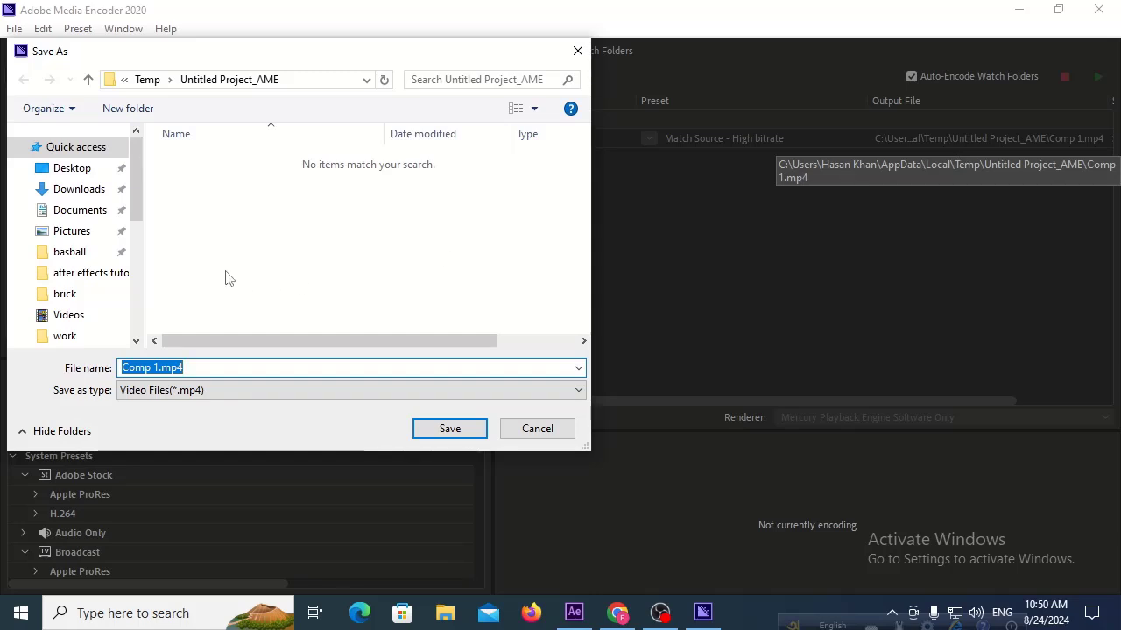
left_click(78, 191)
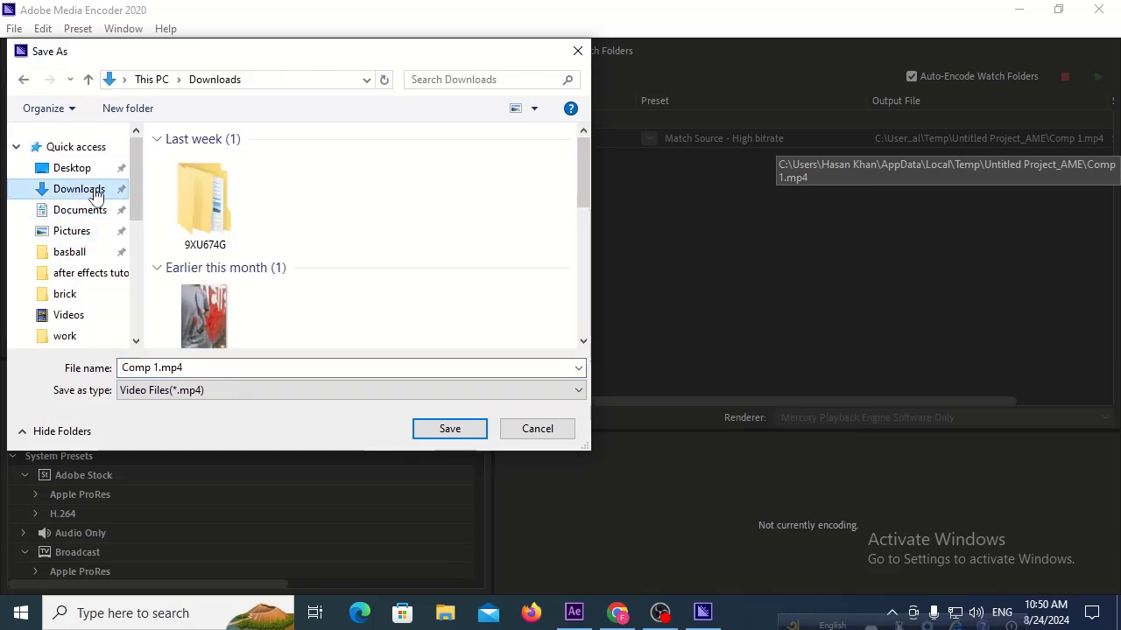
double_click(203, 193)
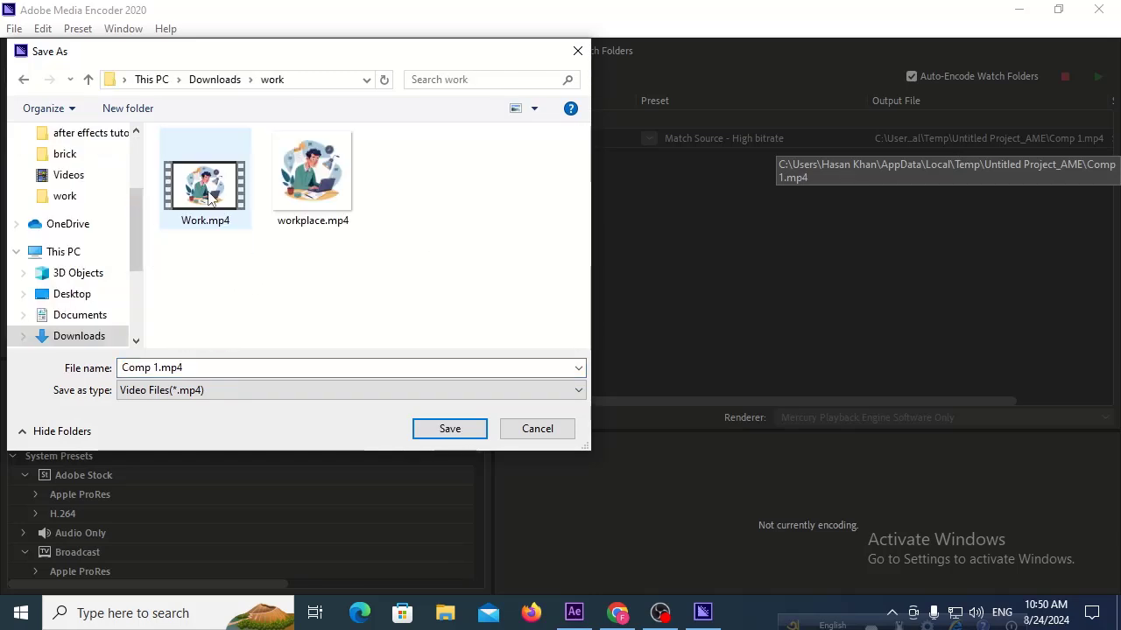
left_click(160, 368)
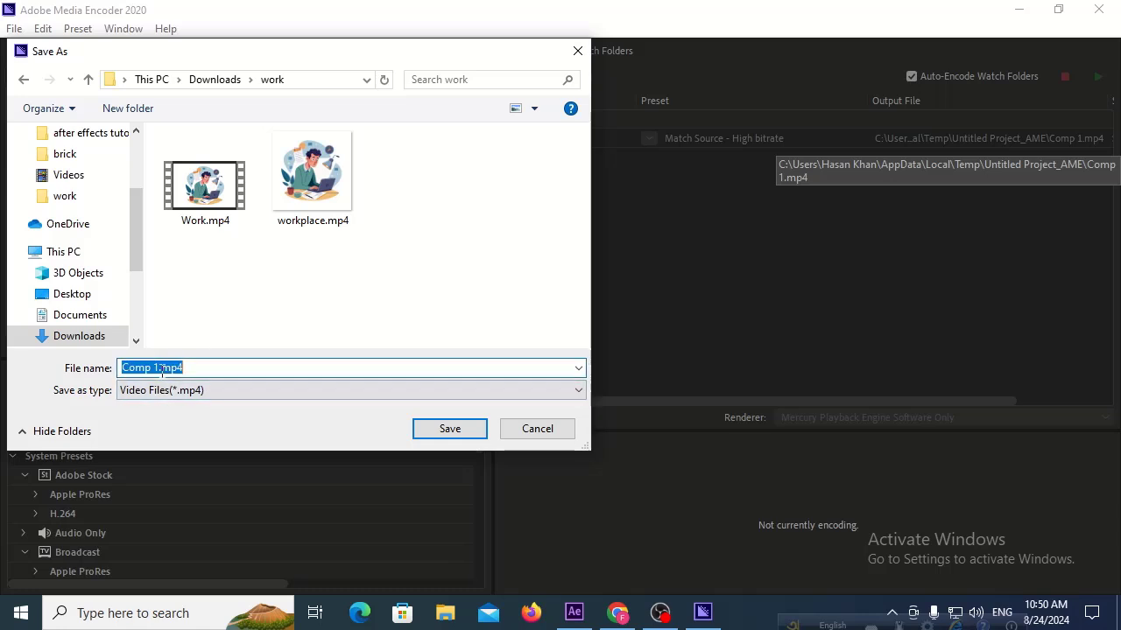
left_click(160, 368)
left_click_drag(158, 367, 97, 373)
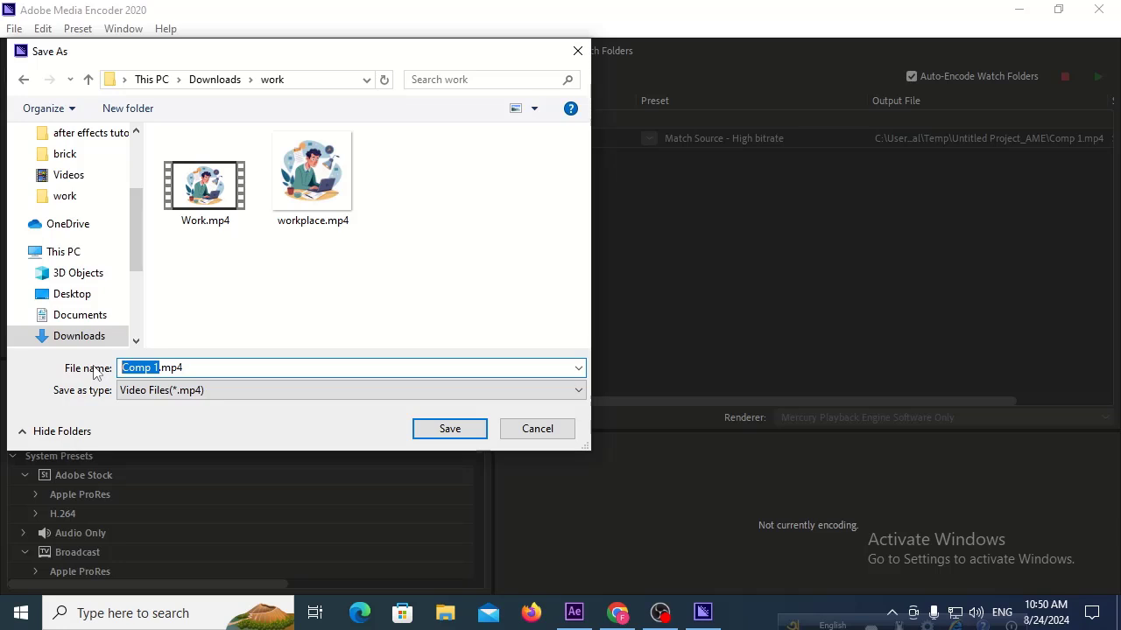
type("an")
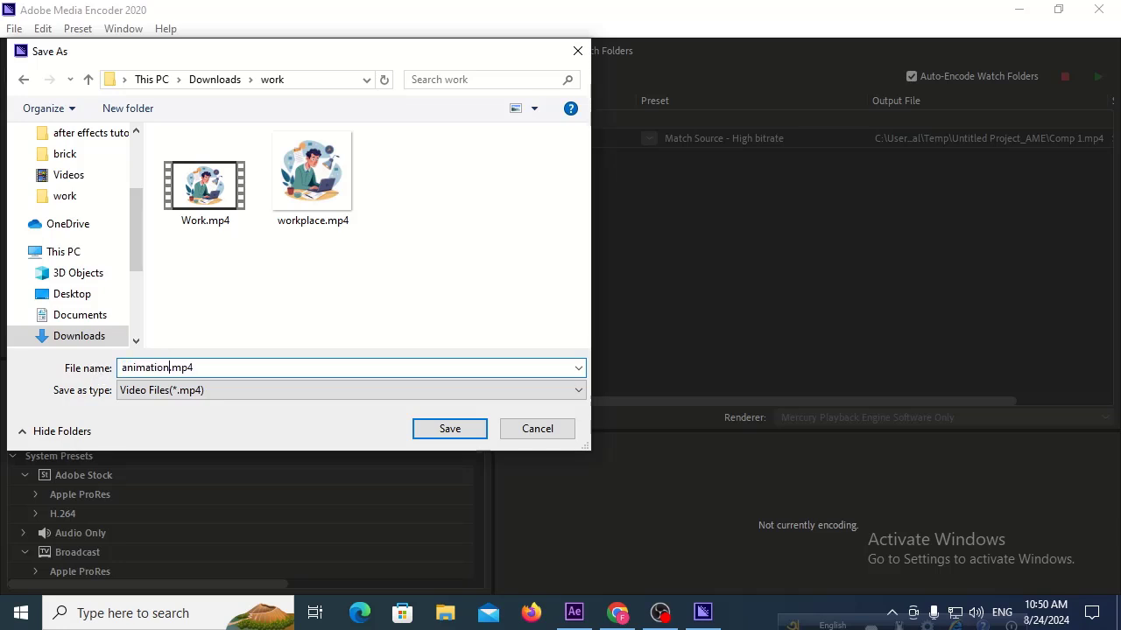
type("imation")
left_click(447, 434)
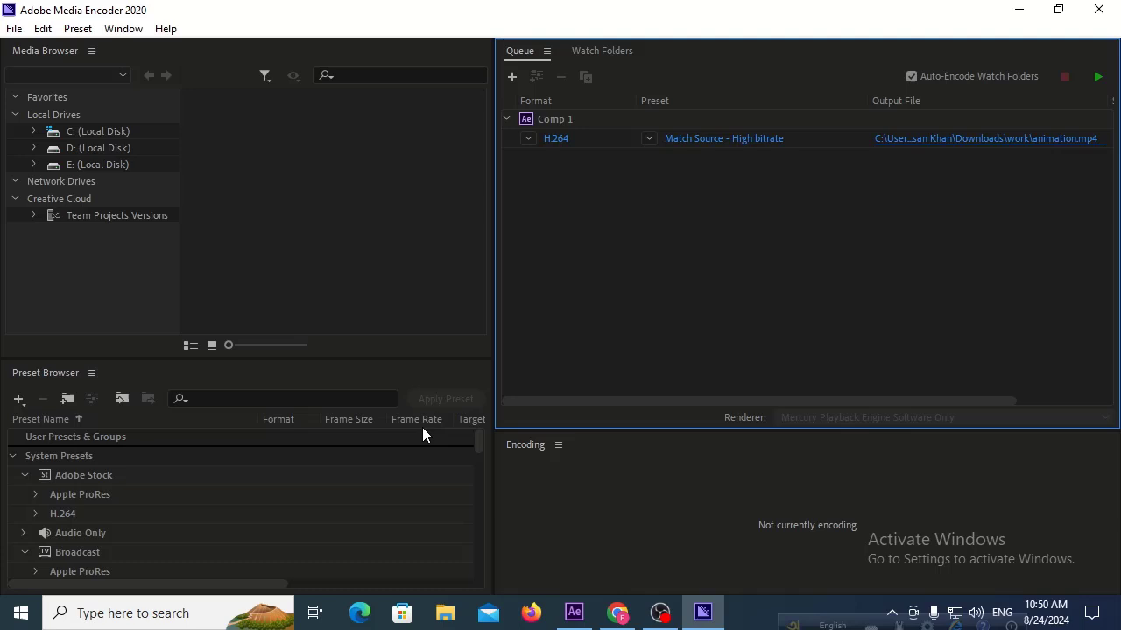
left_click(1097, 79)
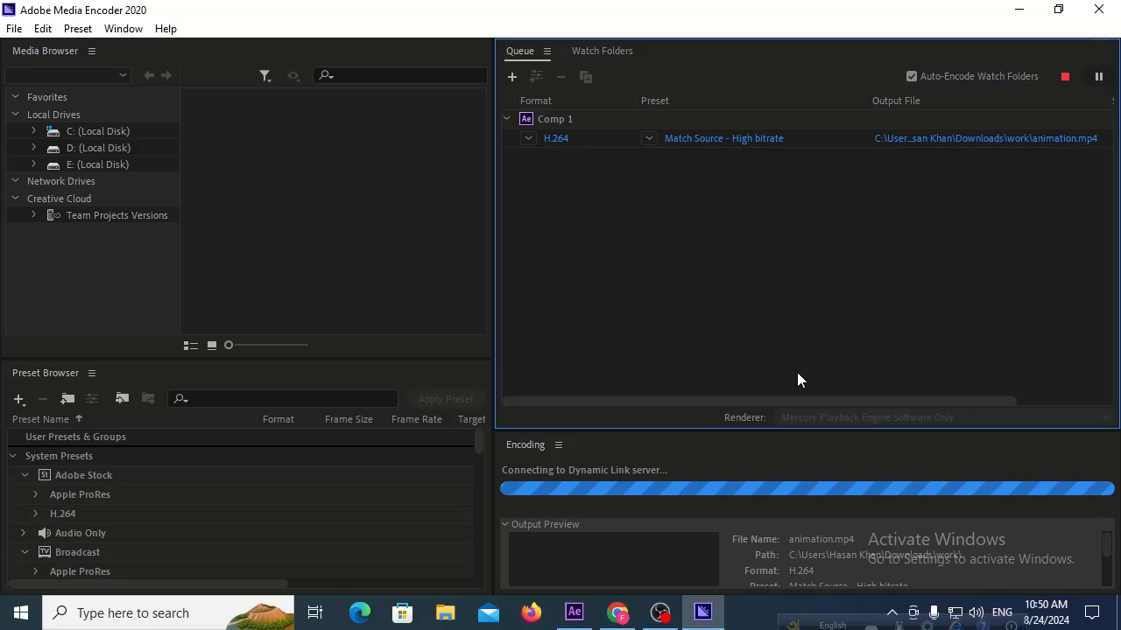